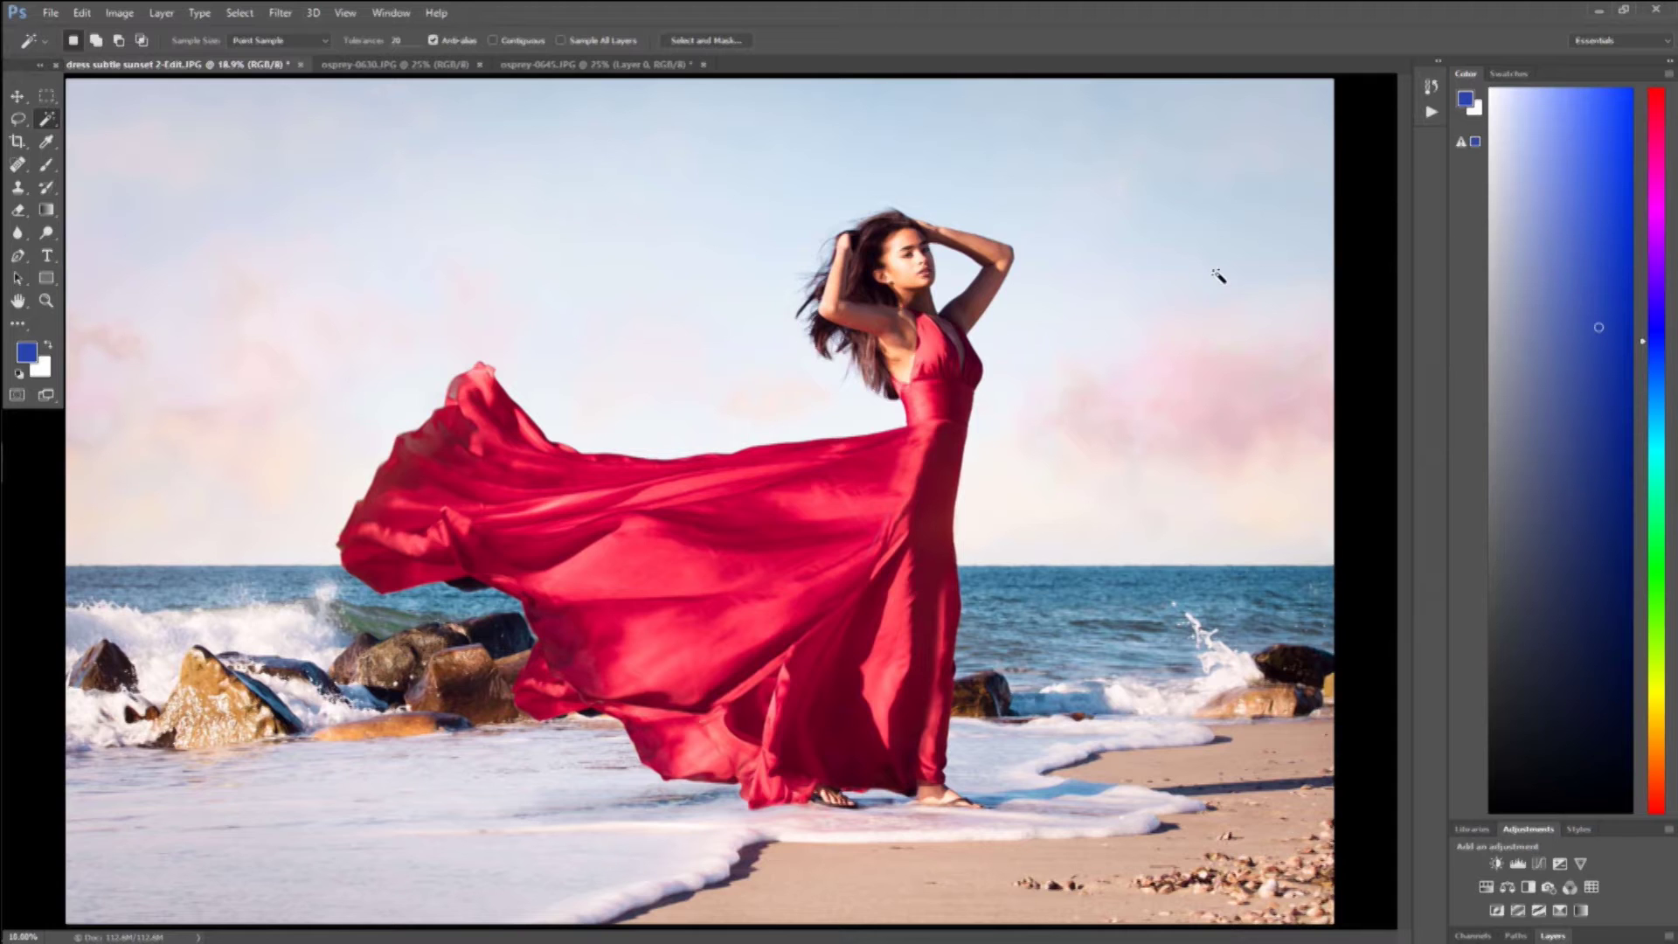
Switch the workspace layout to Photography.
click(398, 14)
mouse_move(409, 47)
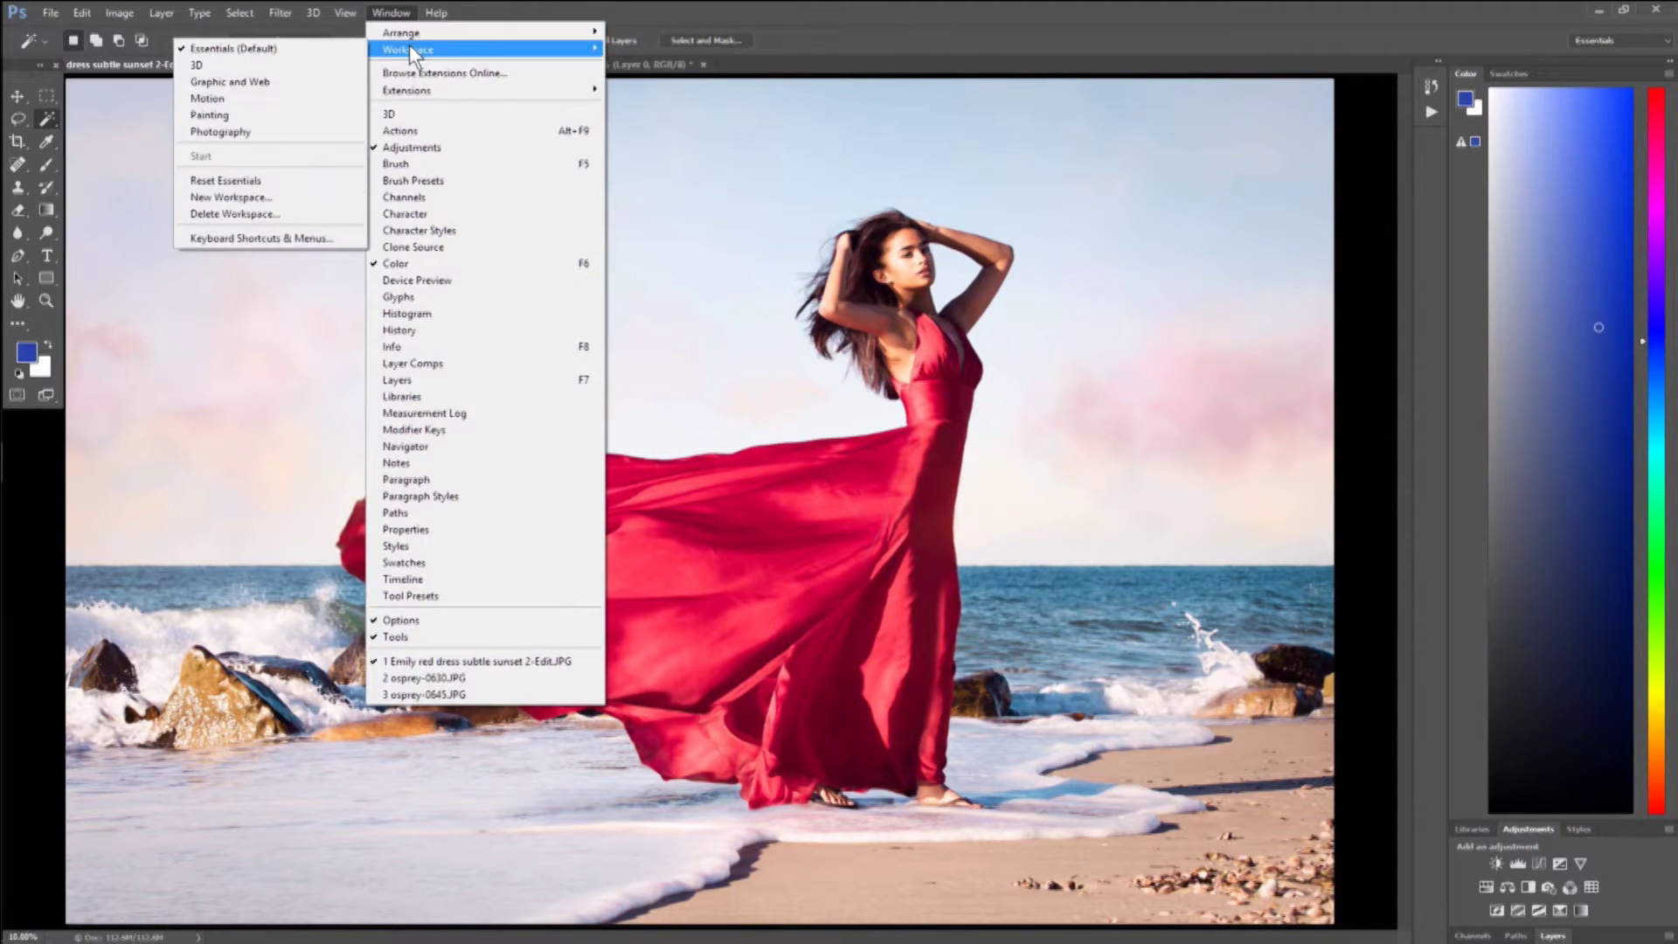
click(250, 130)
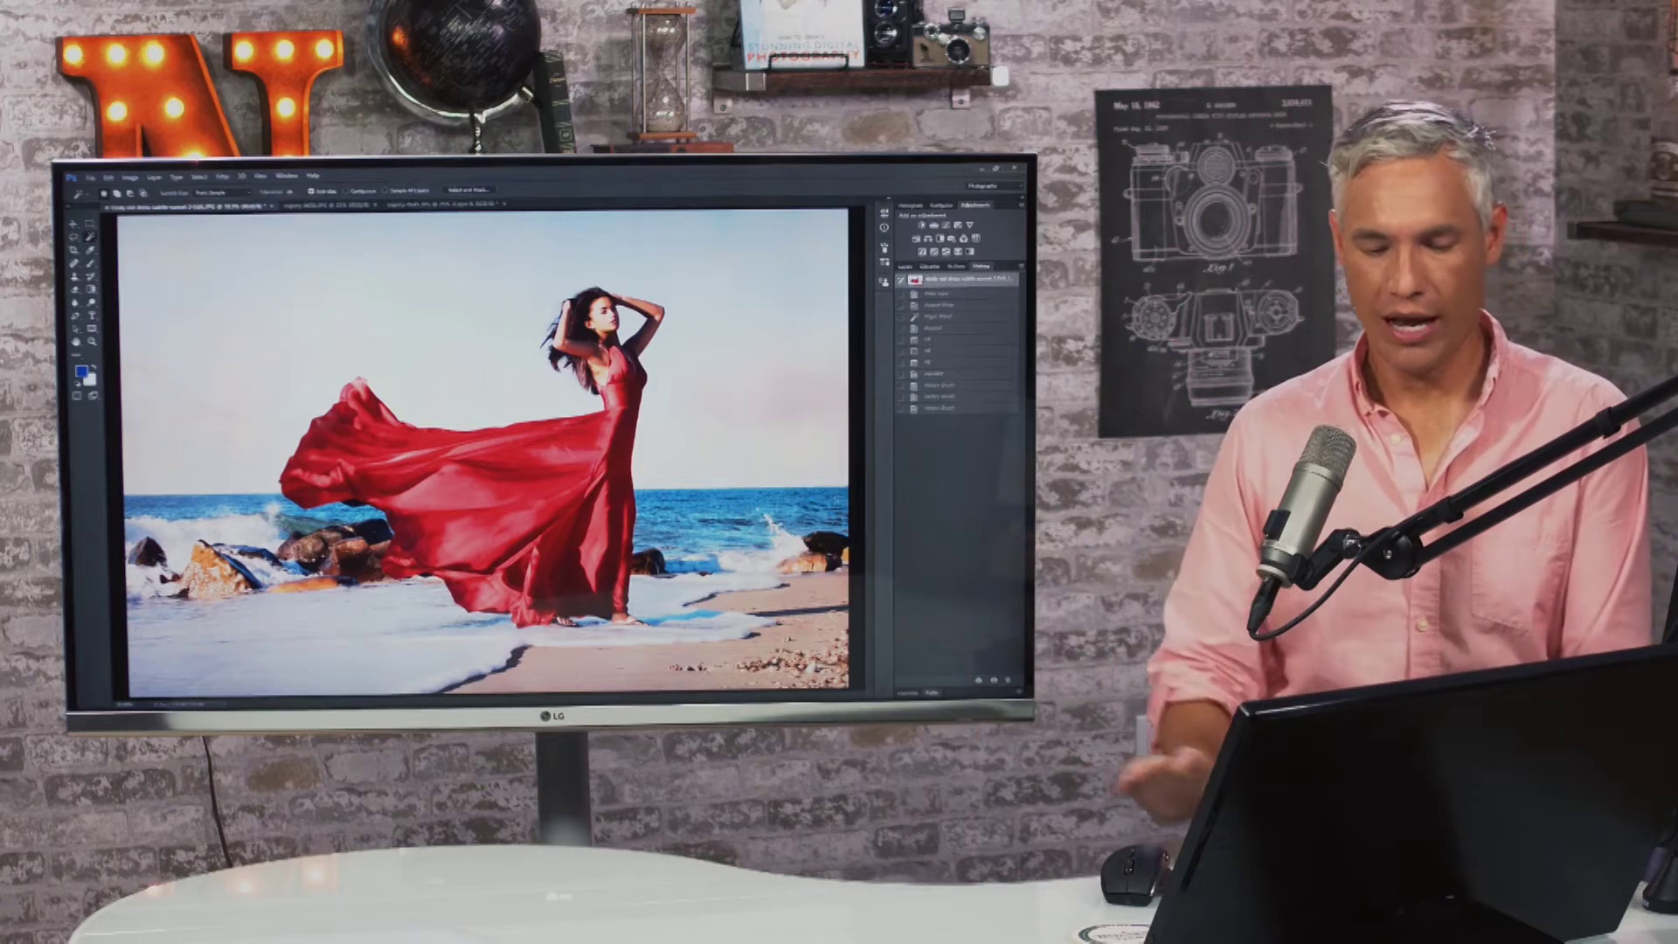
key(alt+Tab)
key(Right)
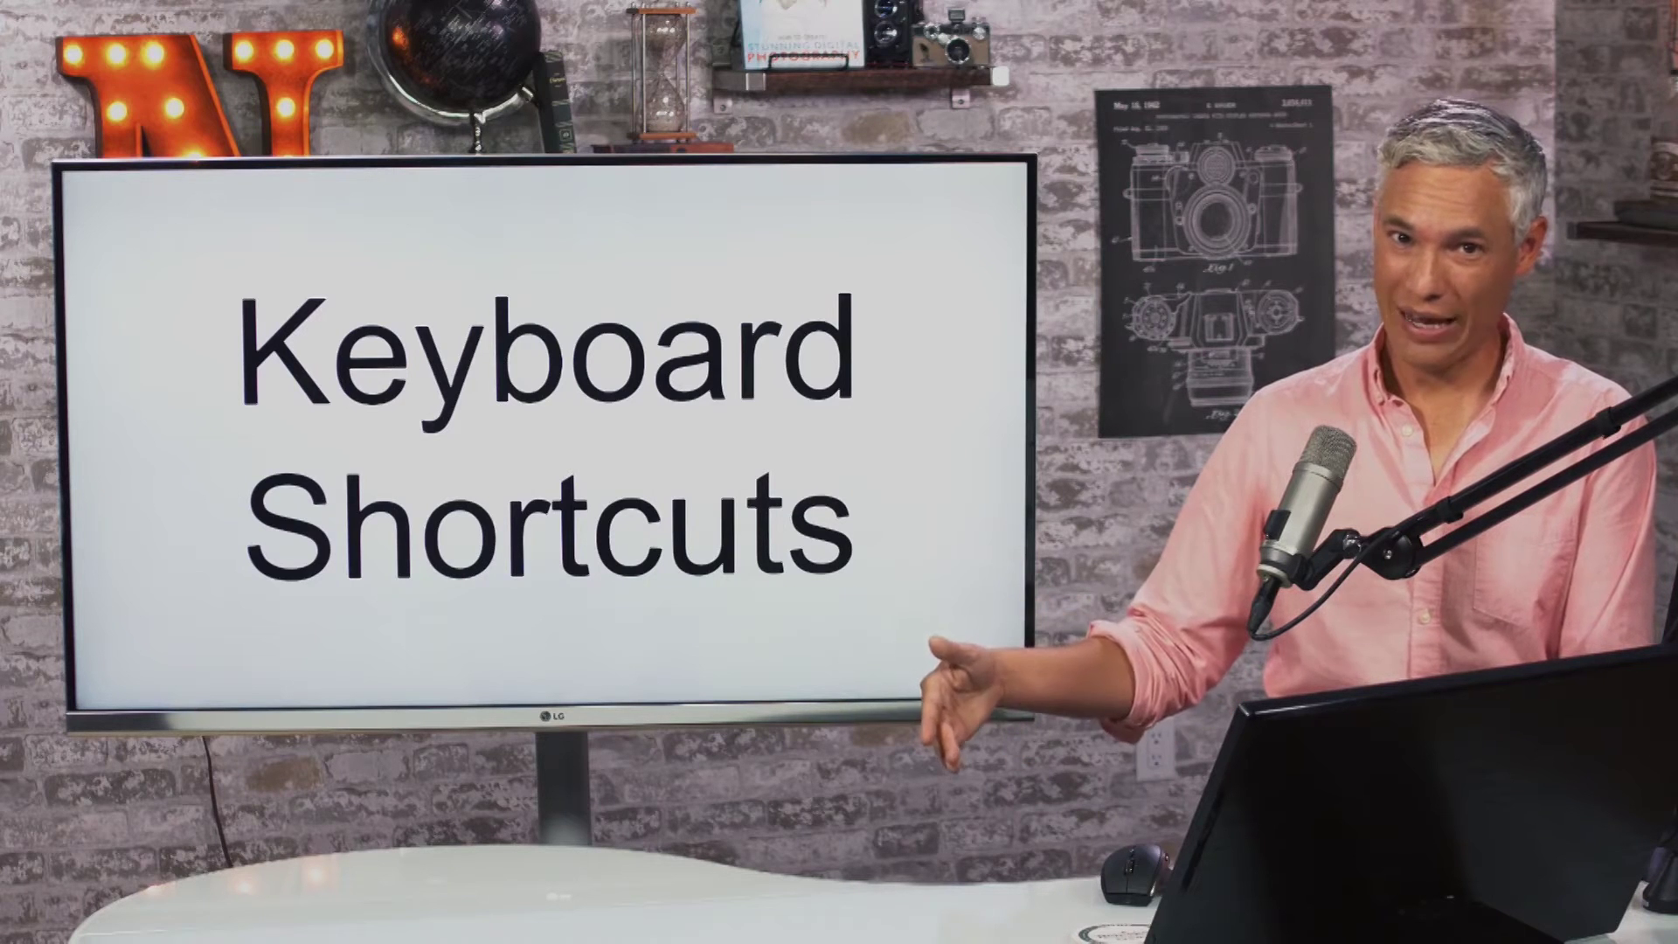
key(alt+Tab)
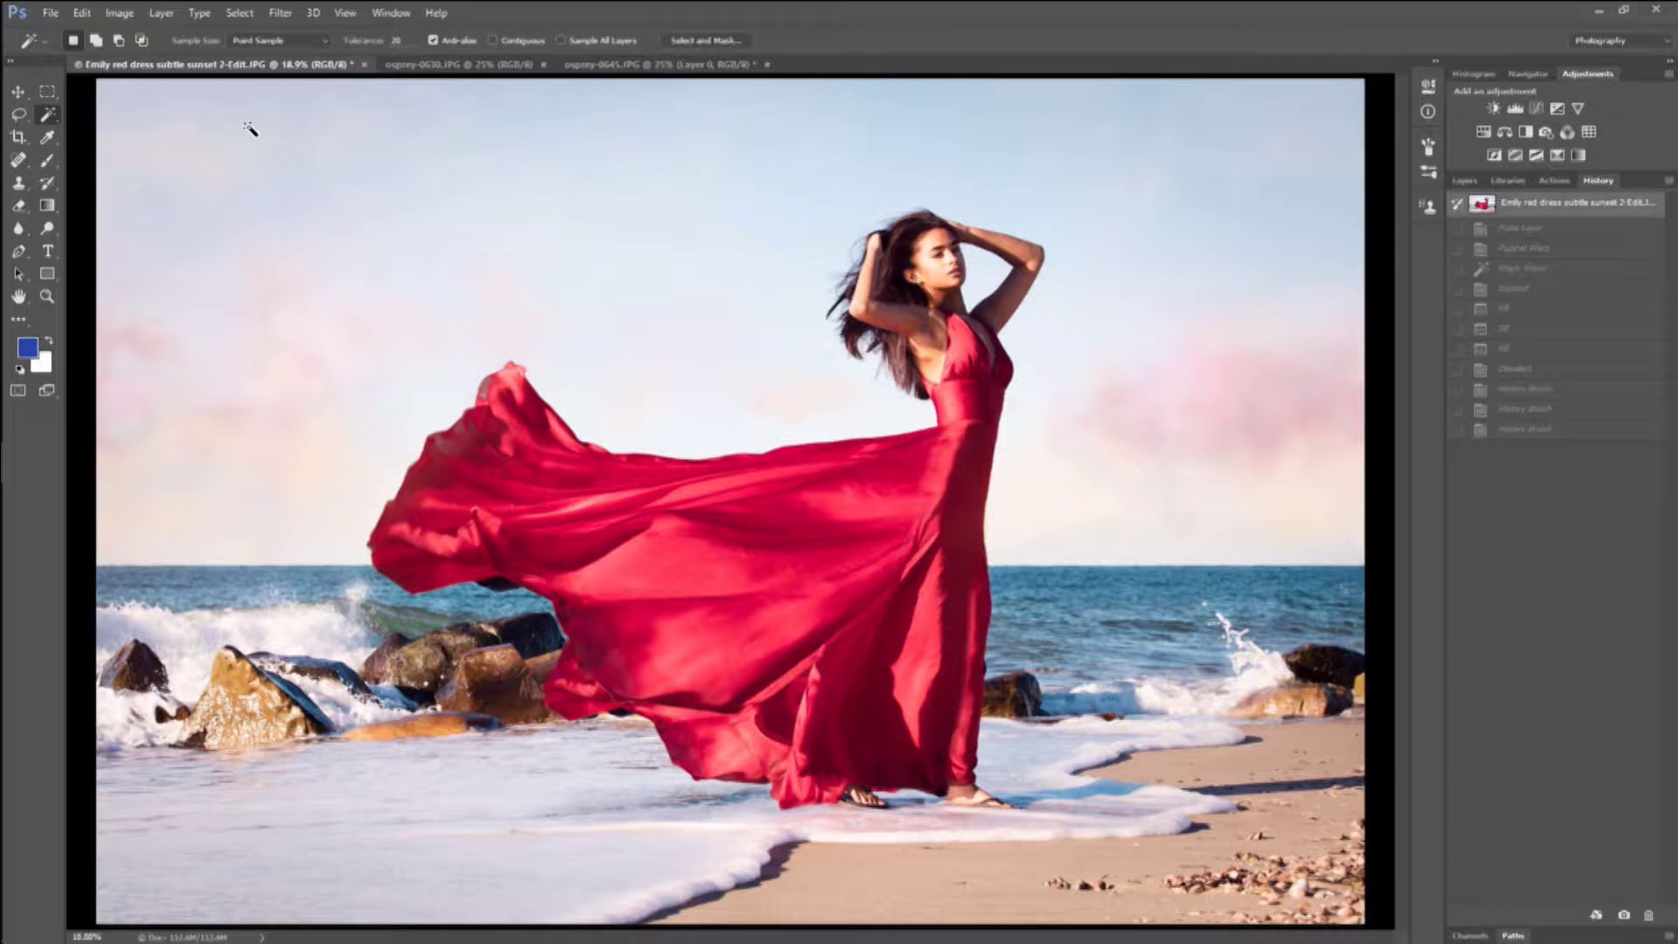
Activate the Spot Healing Brush Tool and look over the healing tools grouped with it.
click(24, 163)
right_click(23, 163)
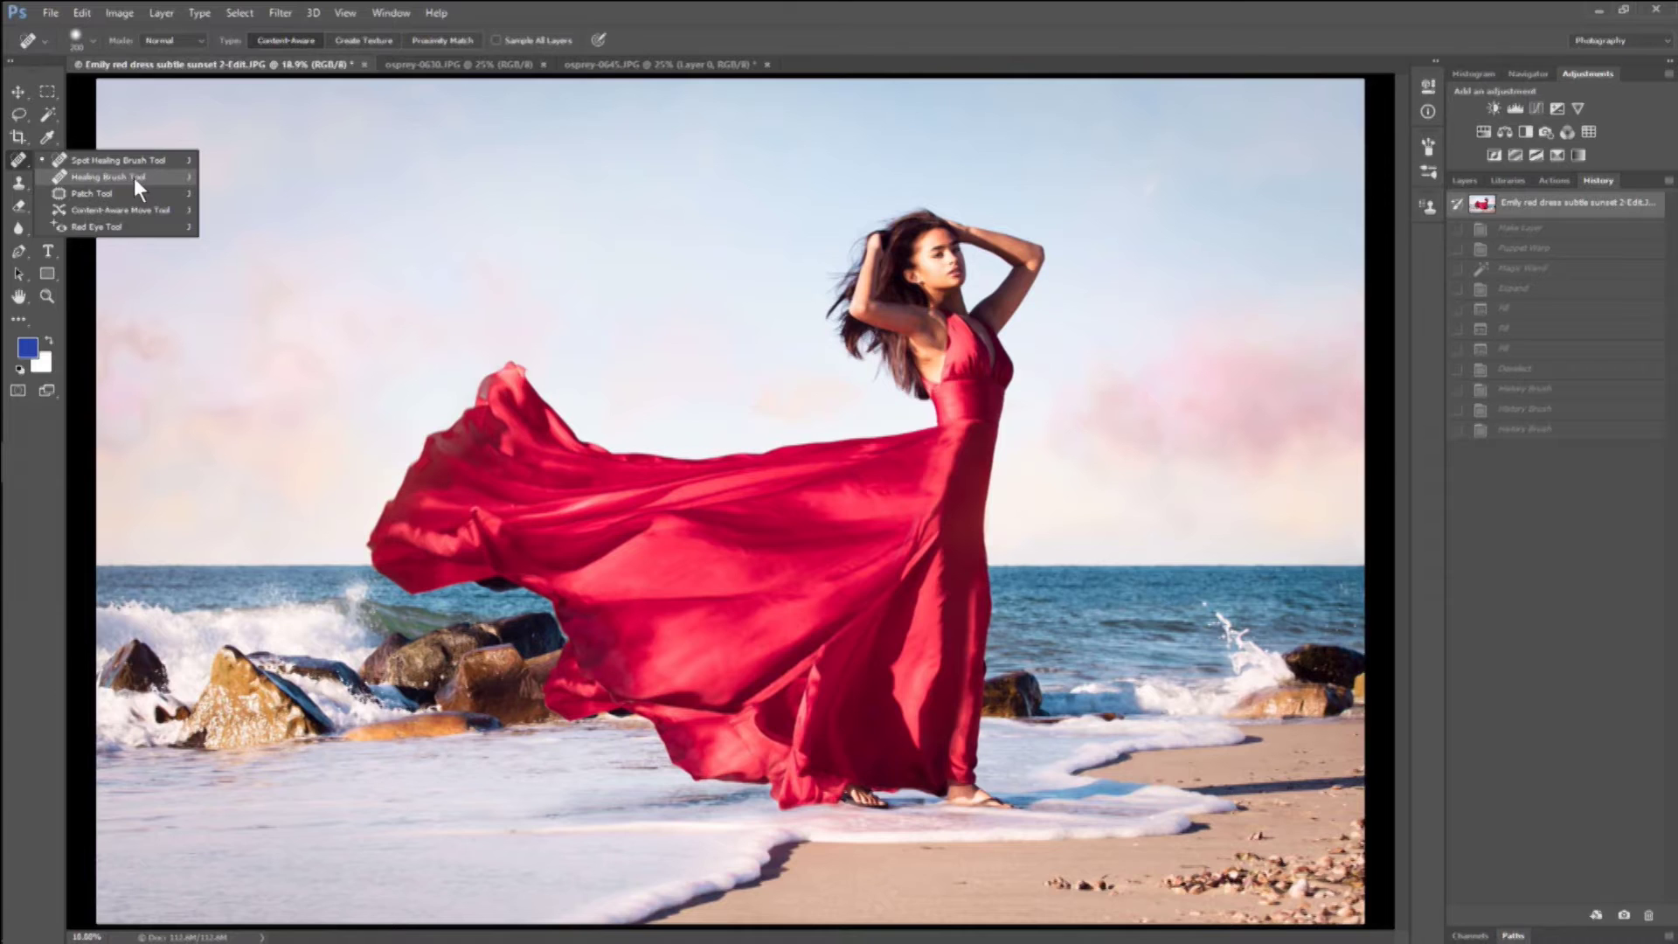
click(846, 40)
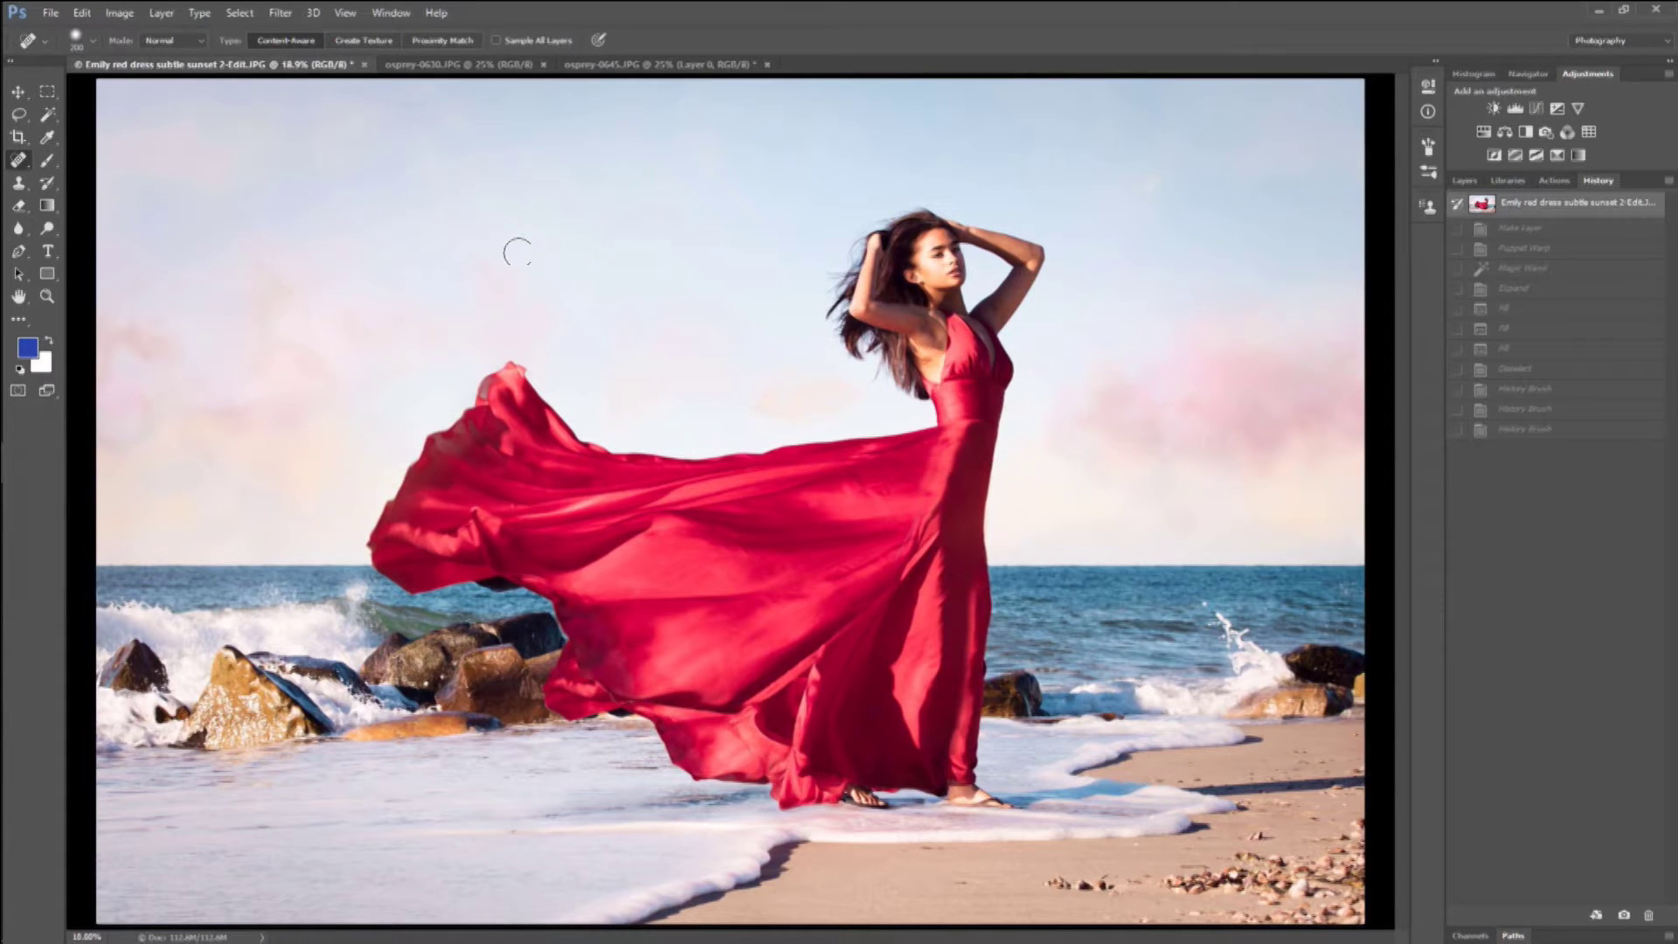
Cycle repeatedly through the grouped healing tools, finishing on the Healing Brush Tool.
key(shift+j)
key(shift+j)
key(shift+j)
key(shift+j)
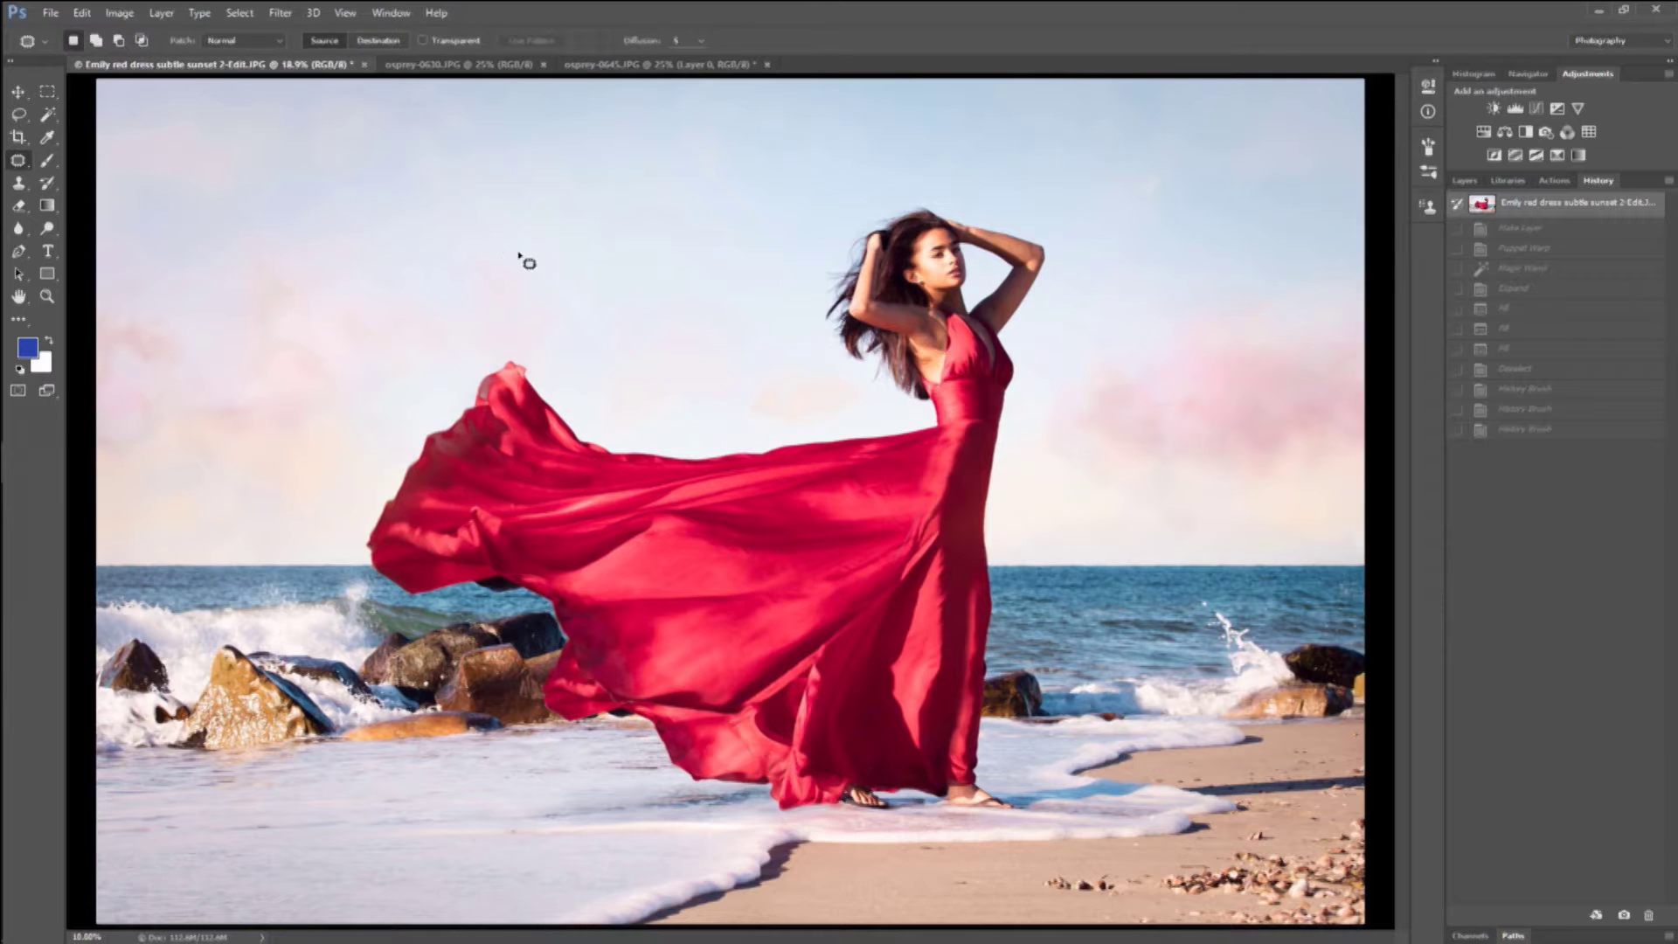
key(shift+j)
key(shift+j)
key(shift+j)
key(shift+j)
key(shift+j)
key(shift+j)
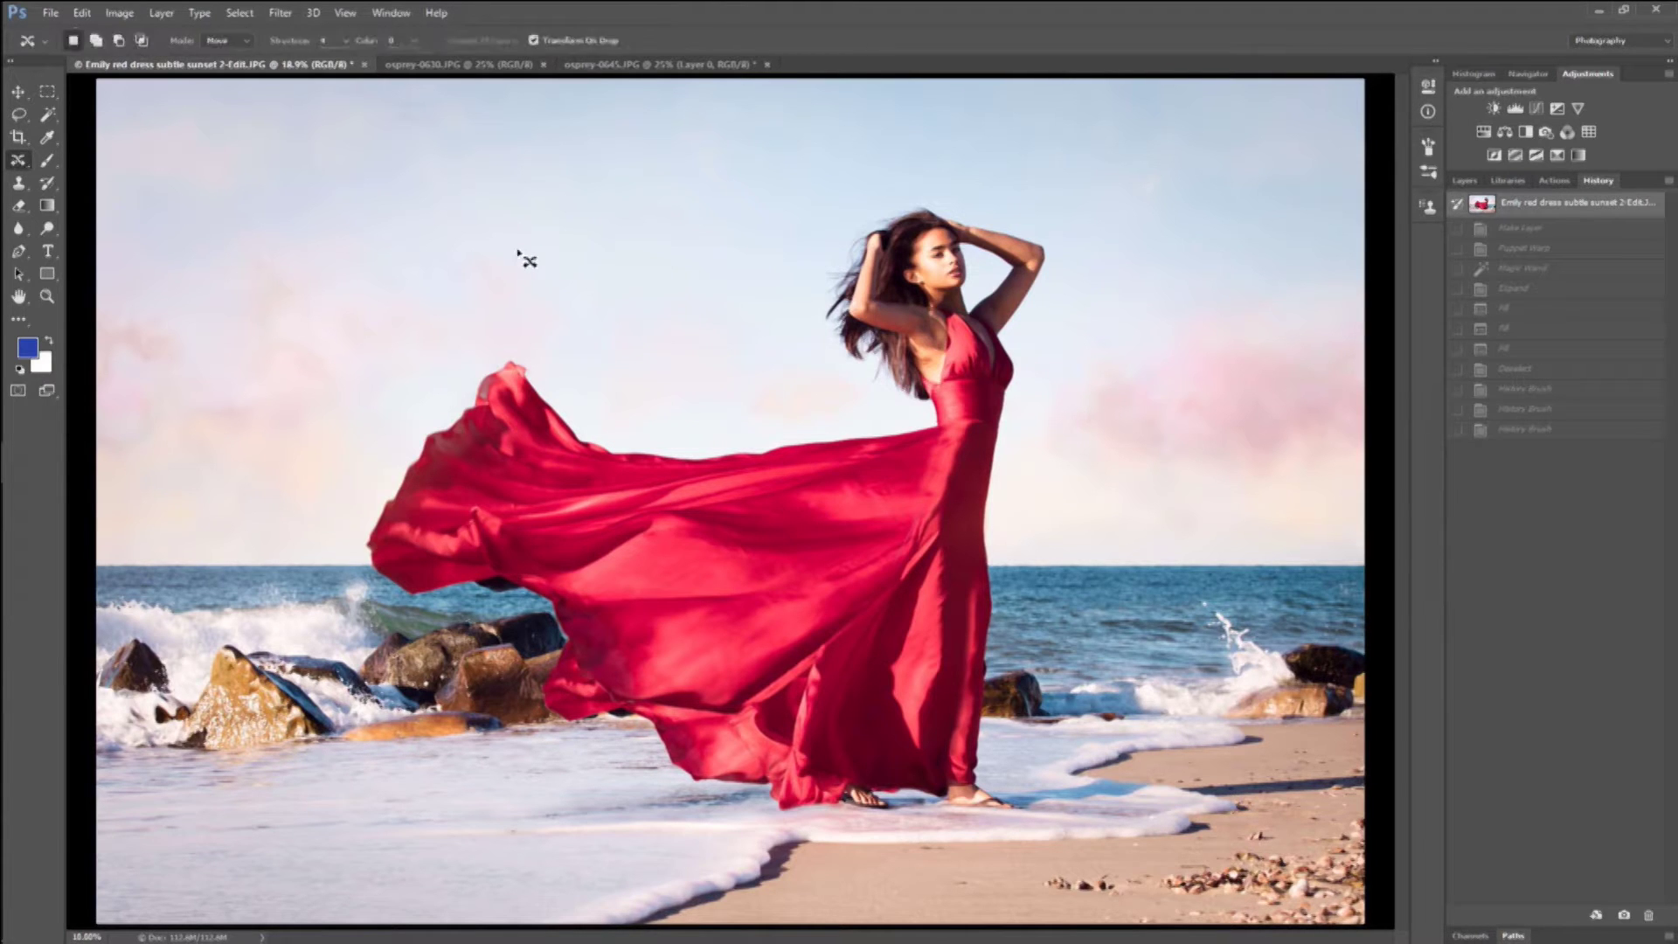
key(shift+j)
key(shift+j)
key(shift+j)
key(shift+j)
key(shift+j)
key(shift+j)
key(shift+j)
key(shift+j)
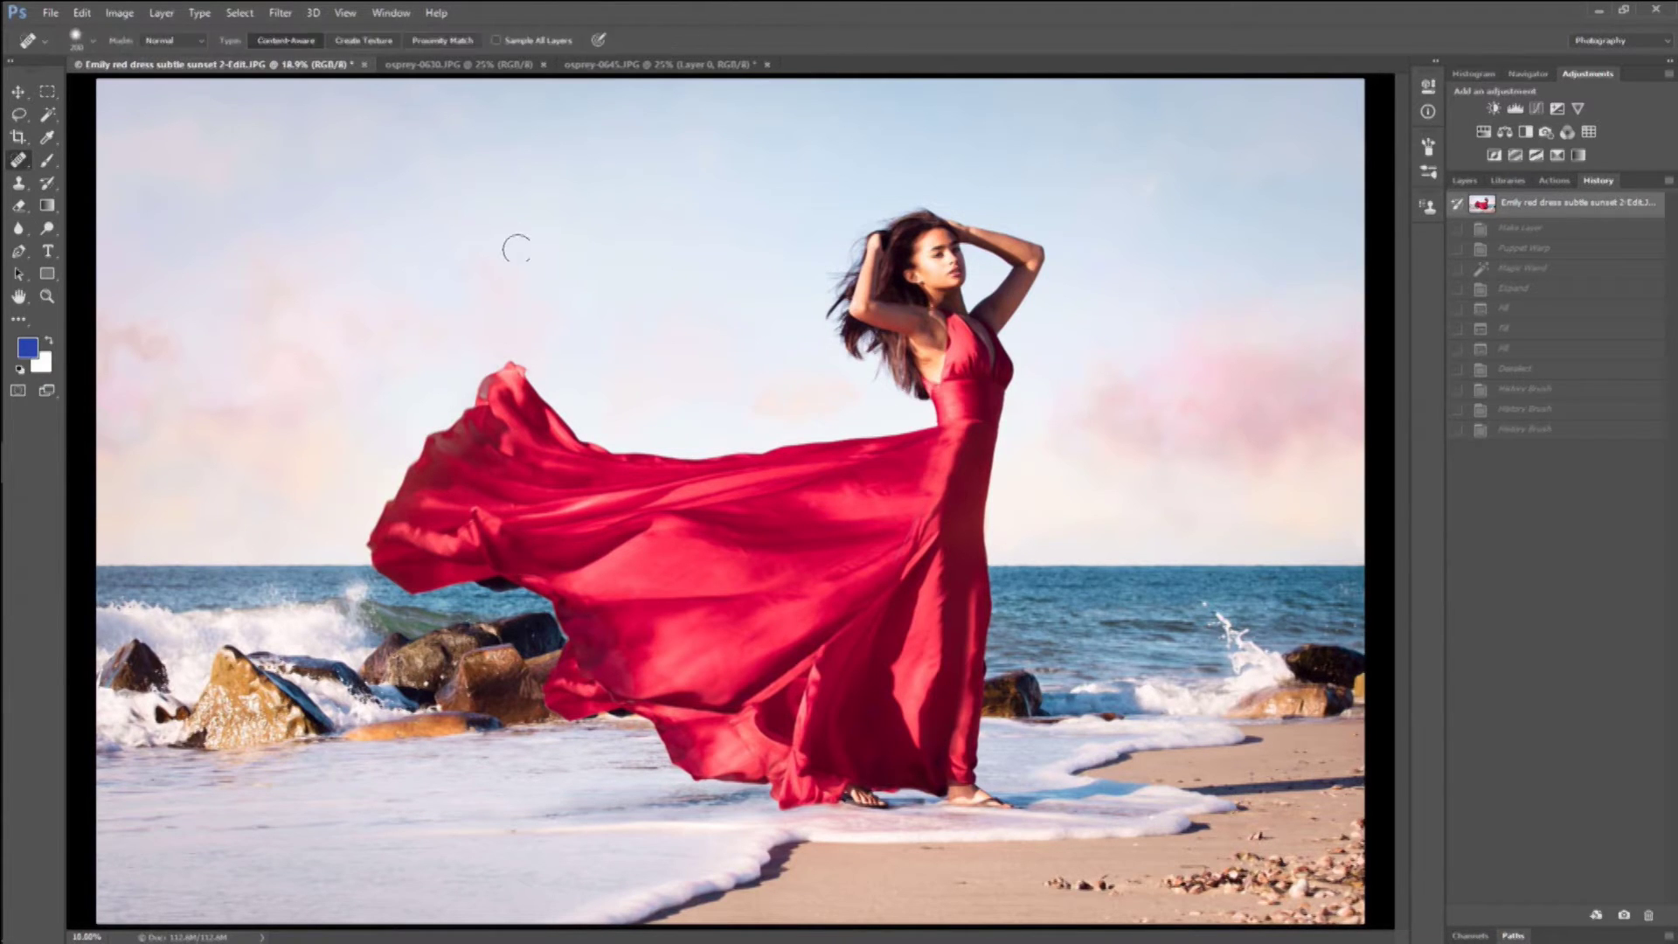
key(shift+j)
key(shift+j)
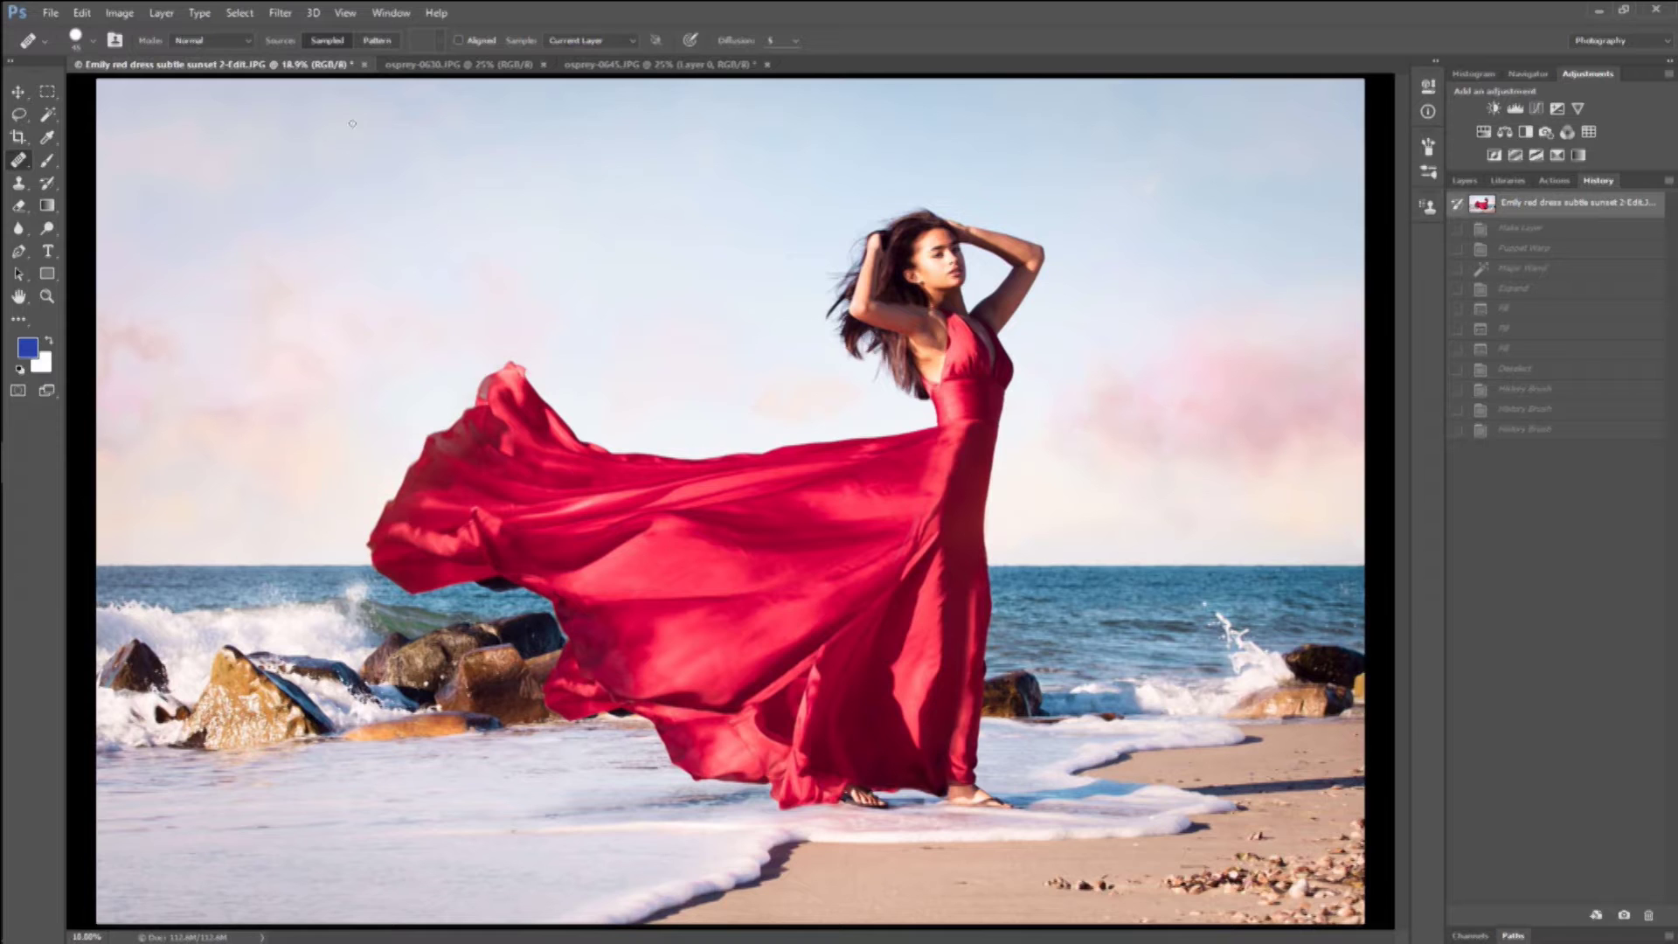
Switch to the Move Tool and back to the Healing Brush Tool, and enlarge its brush size to 250.
key(v)
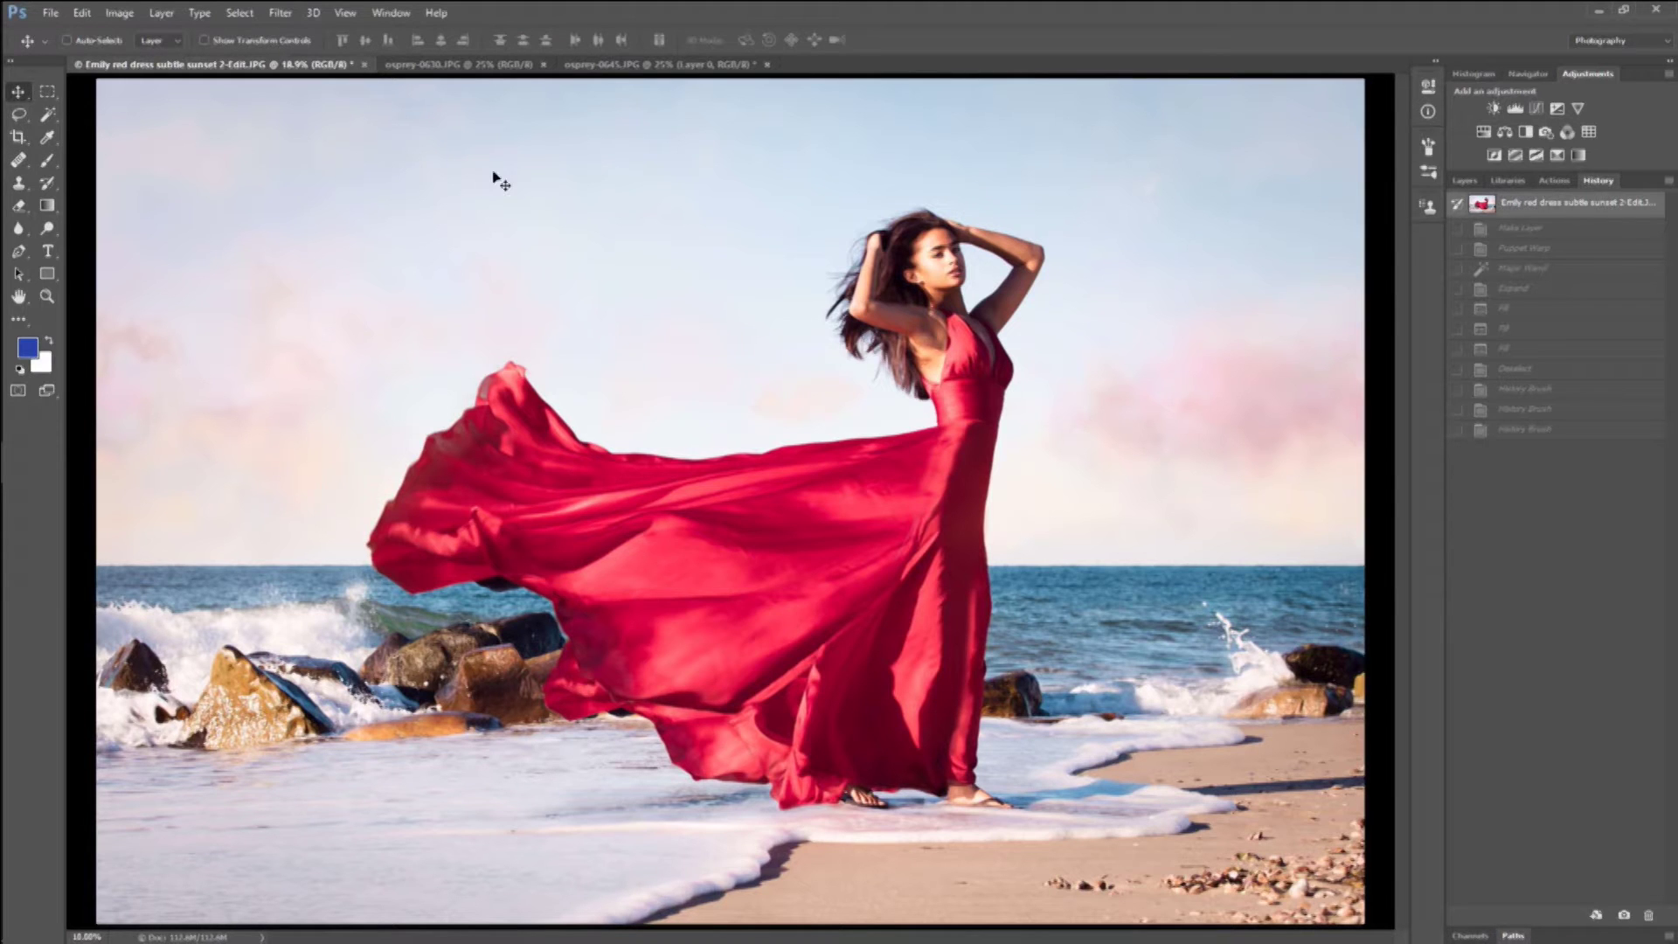
key(j)
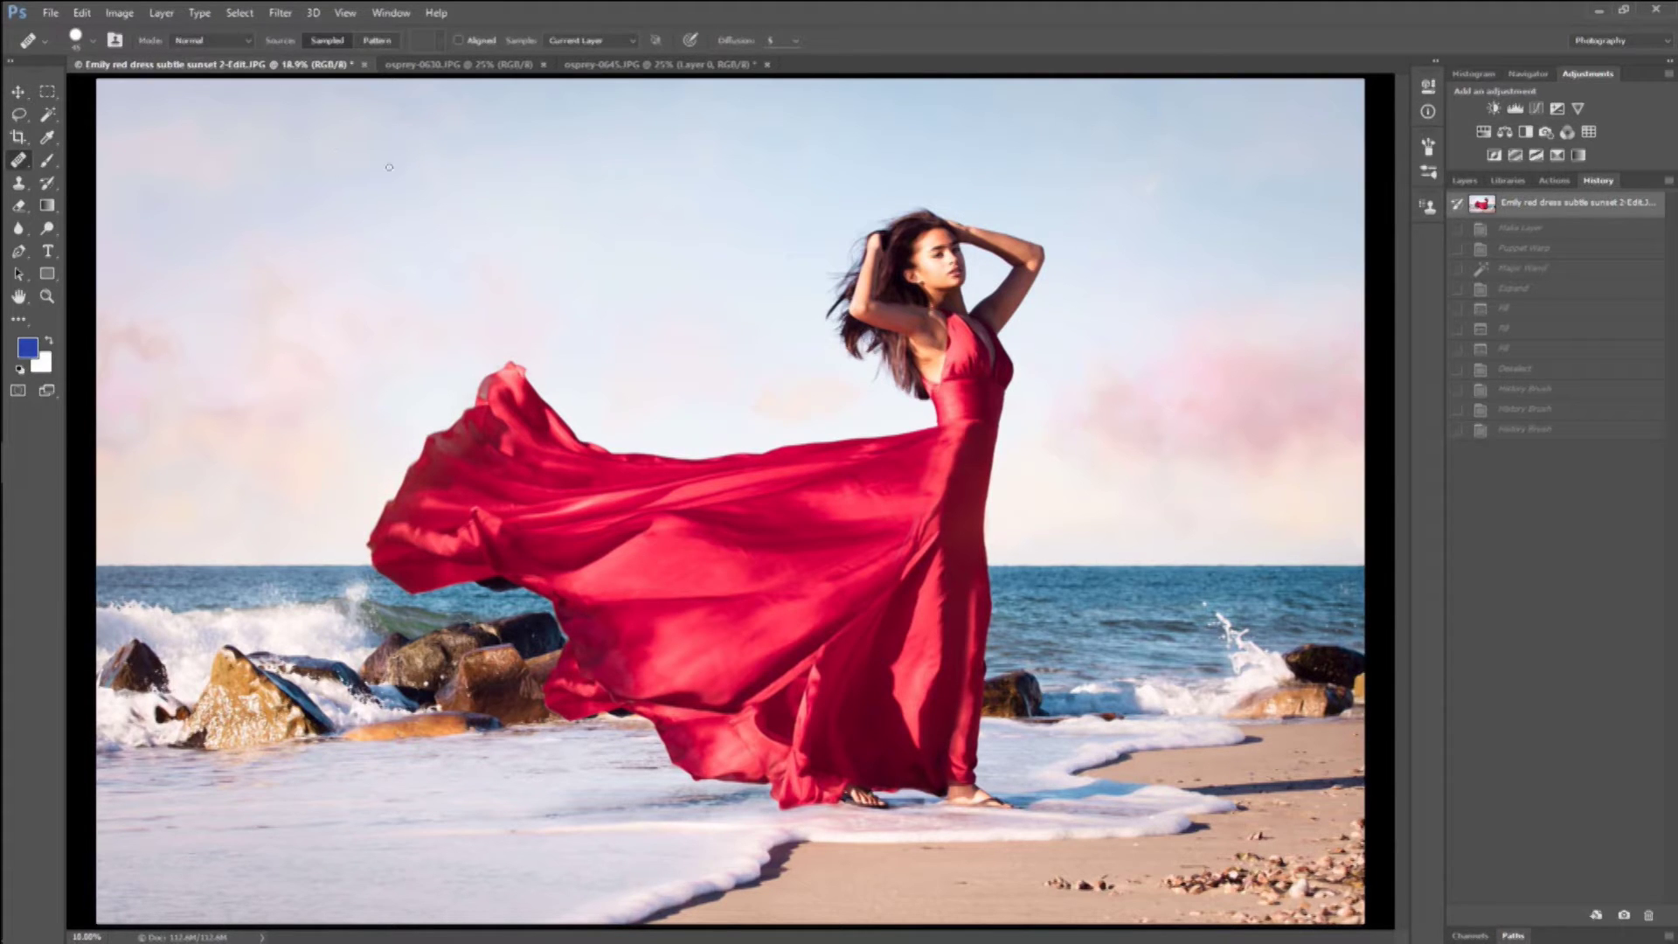
key(bracketright)
key(bracketright)
key(bracketright)
key(bracketright)
key(bracketright)
key(bracketright)
key(bracketright)
key(bracketright)
key(bracketright)
key(bracketright)
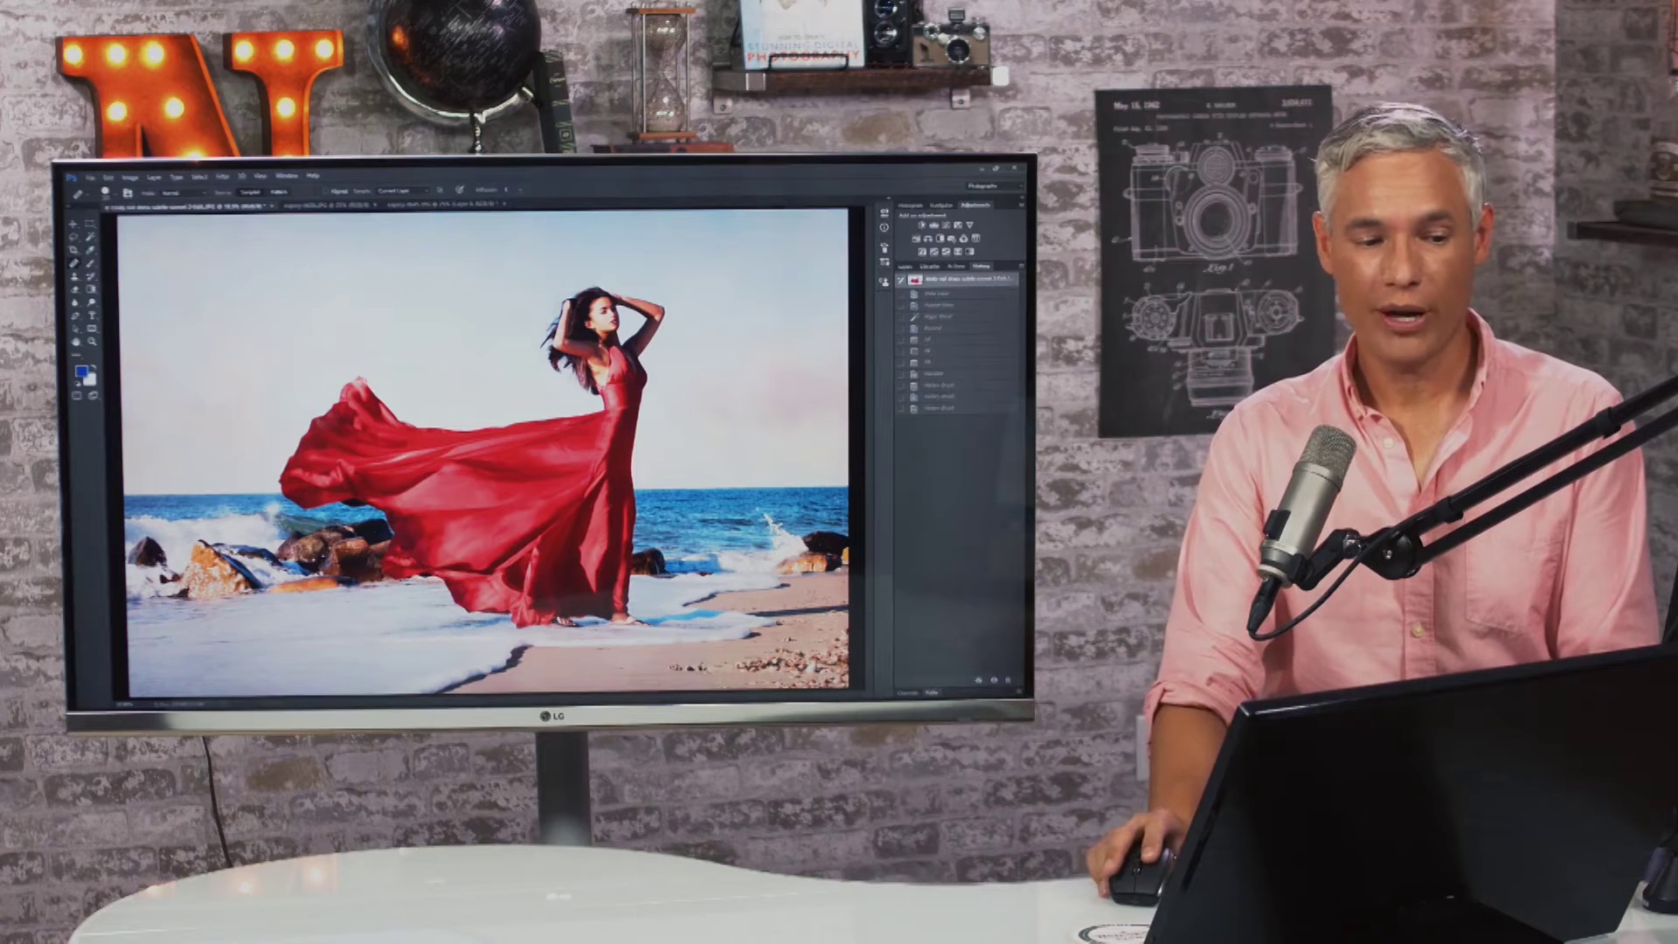
Open the keyboard shortcut settings and look through the File commands under Application Menus.
click(108, 178)
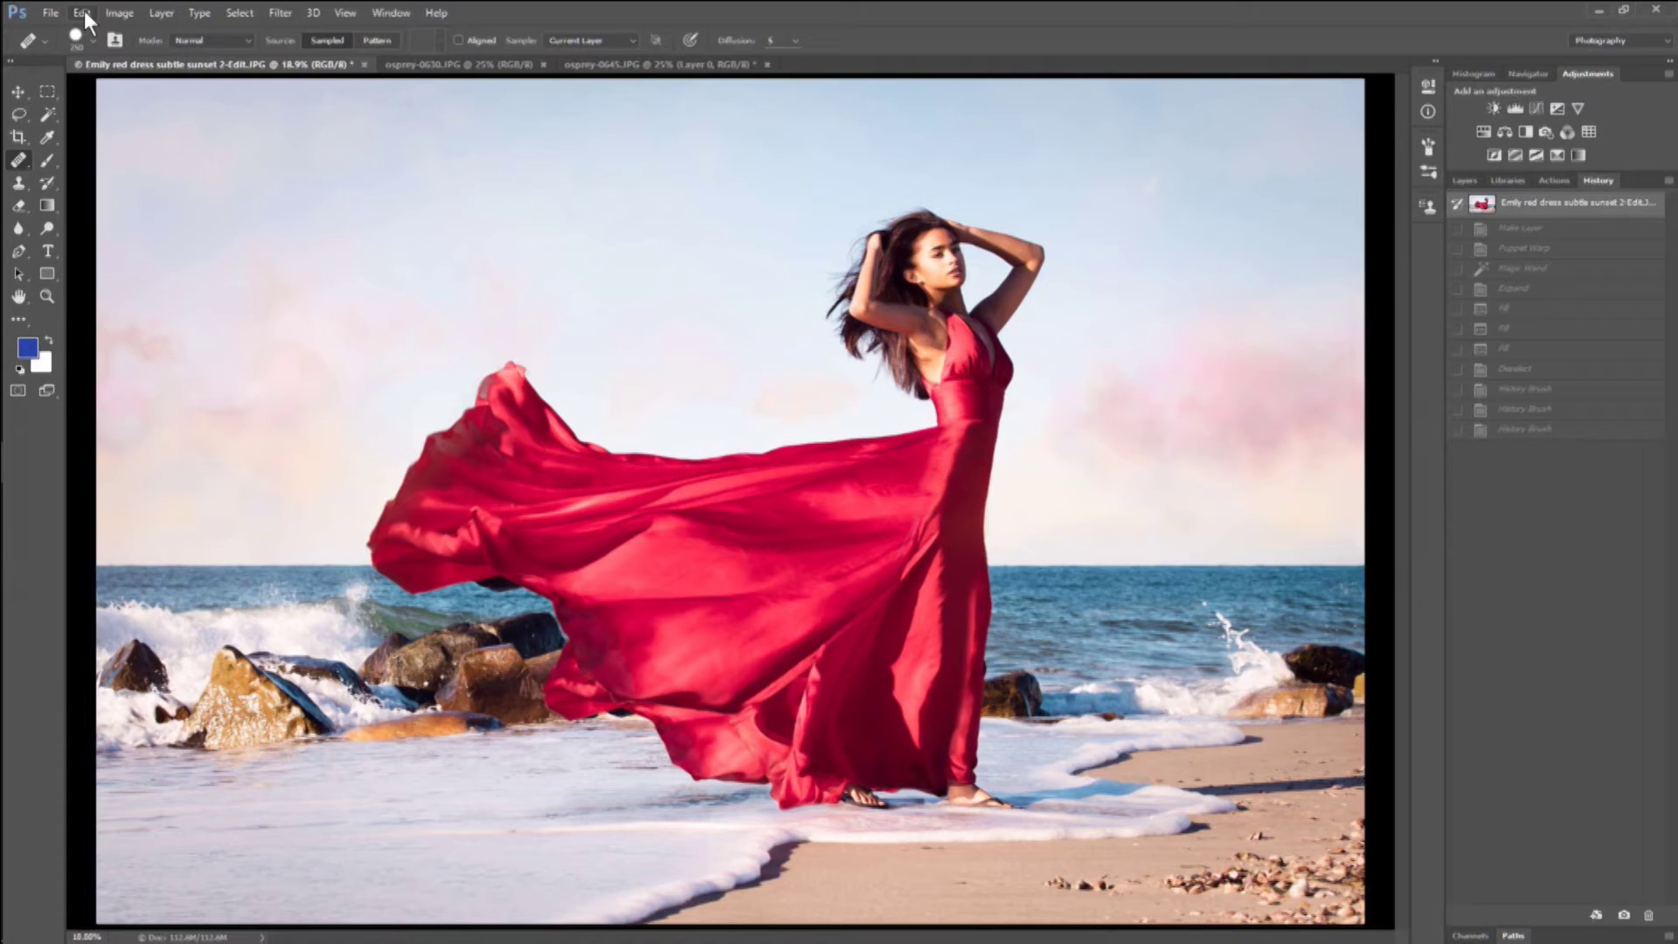
click(83, 13)
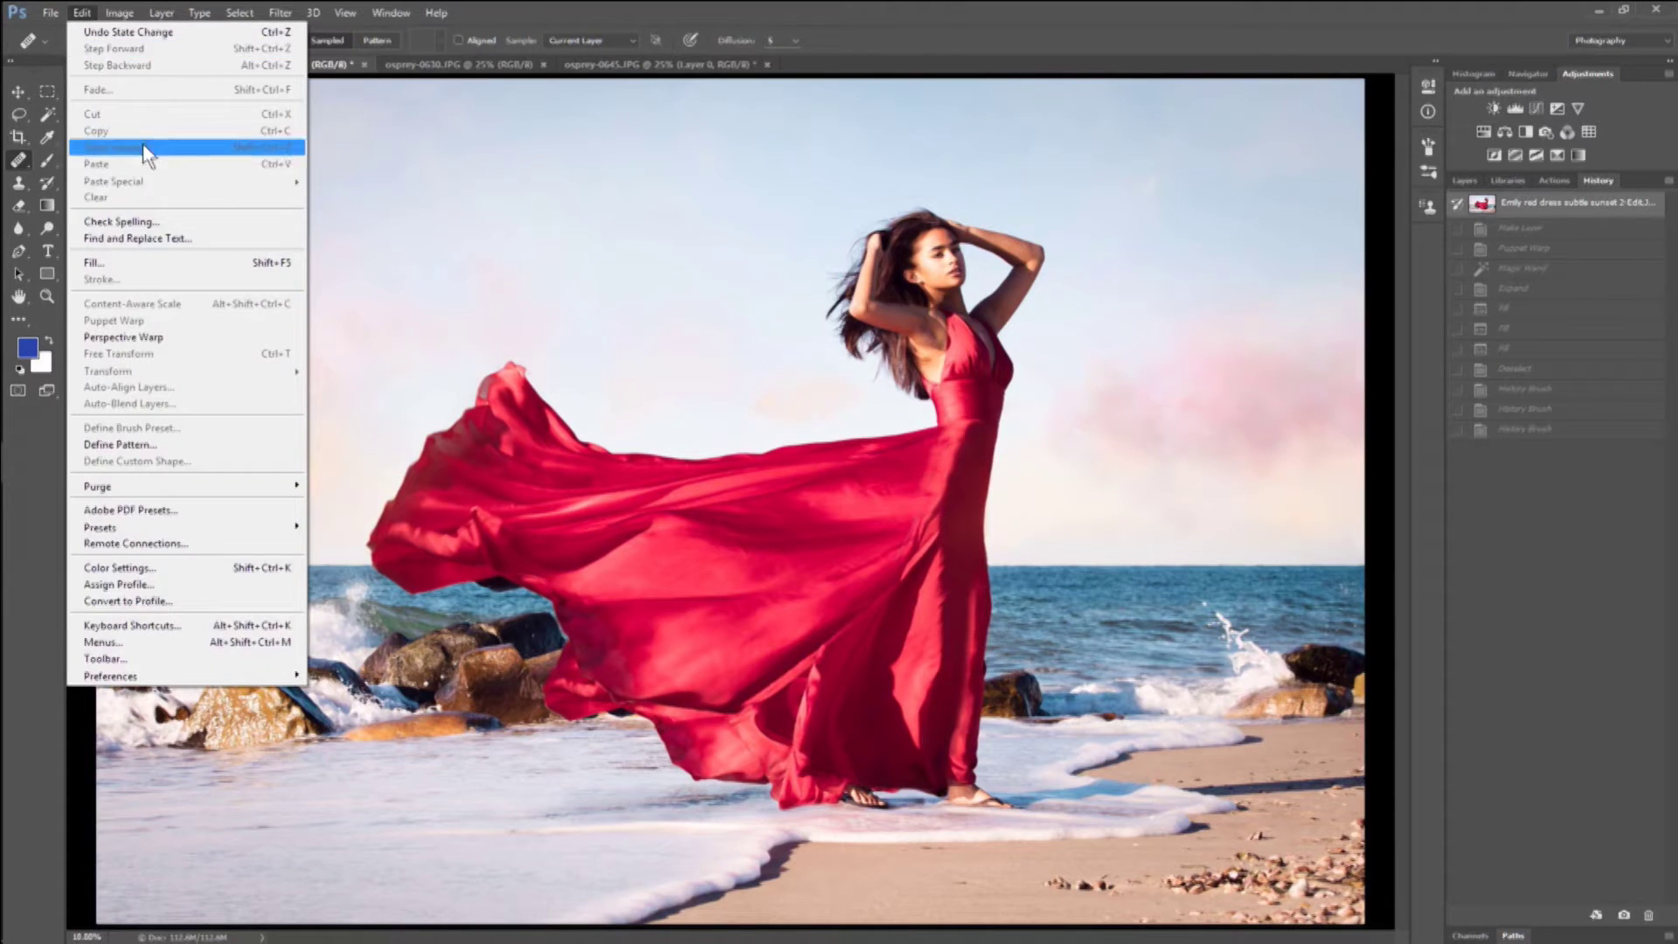
click(208, 627)
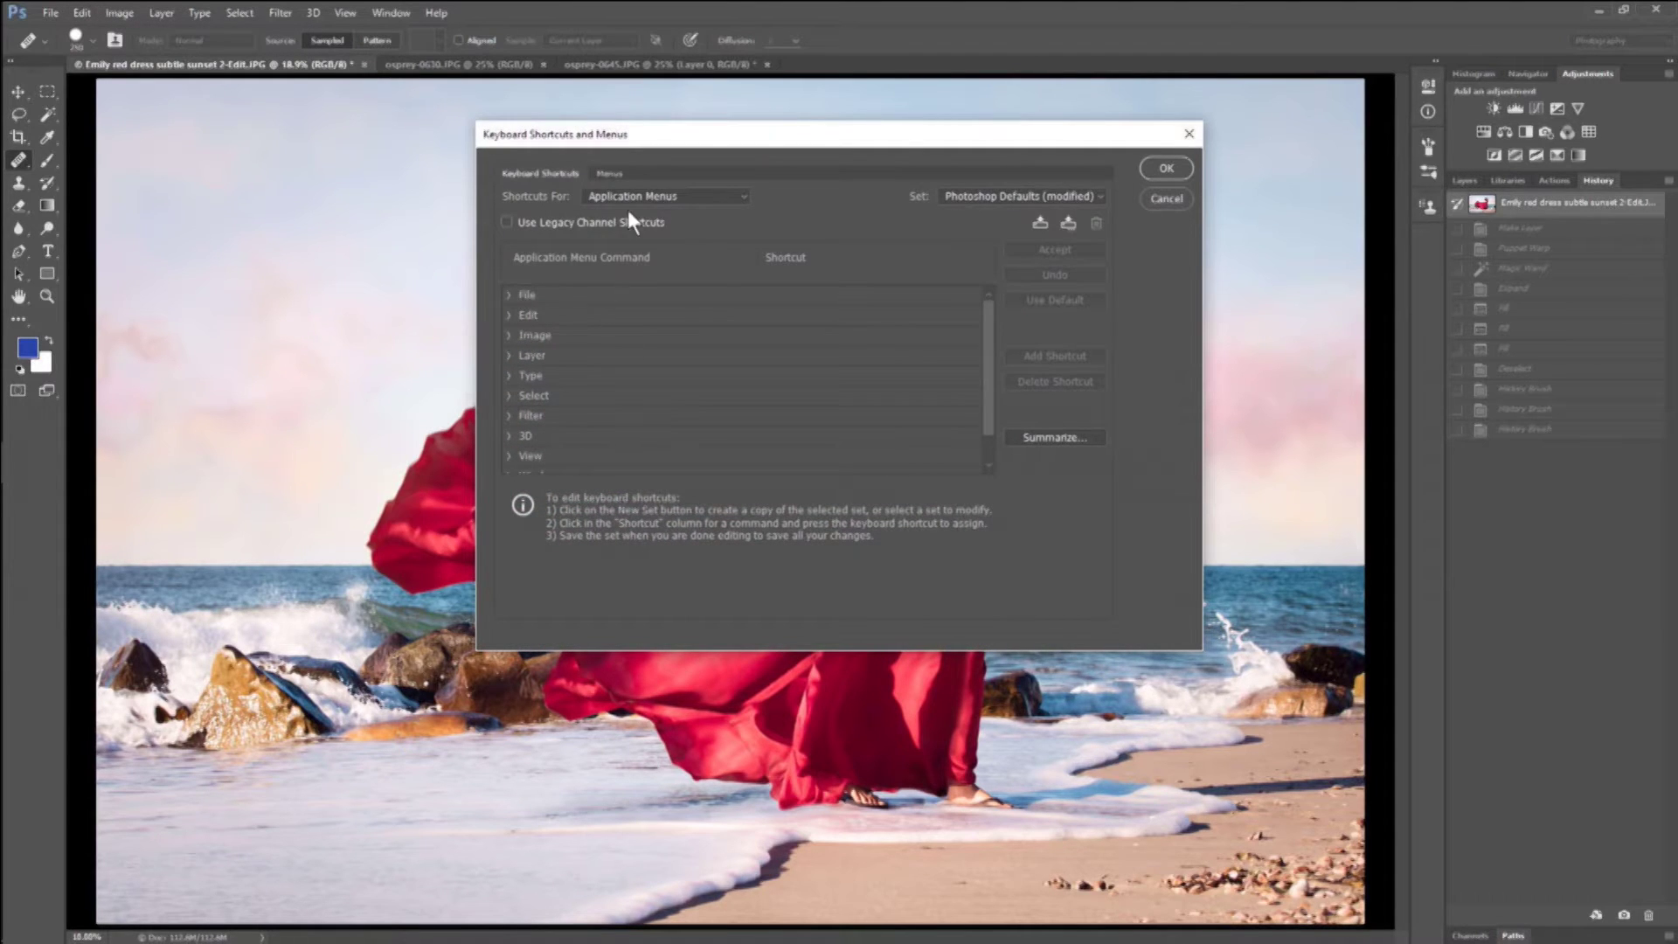
click(674, 199)
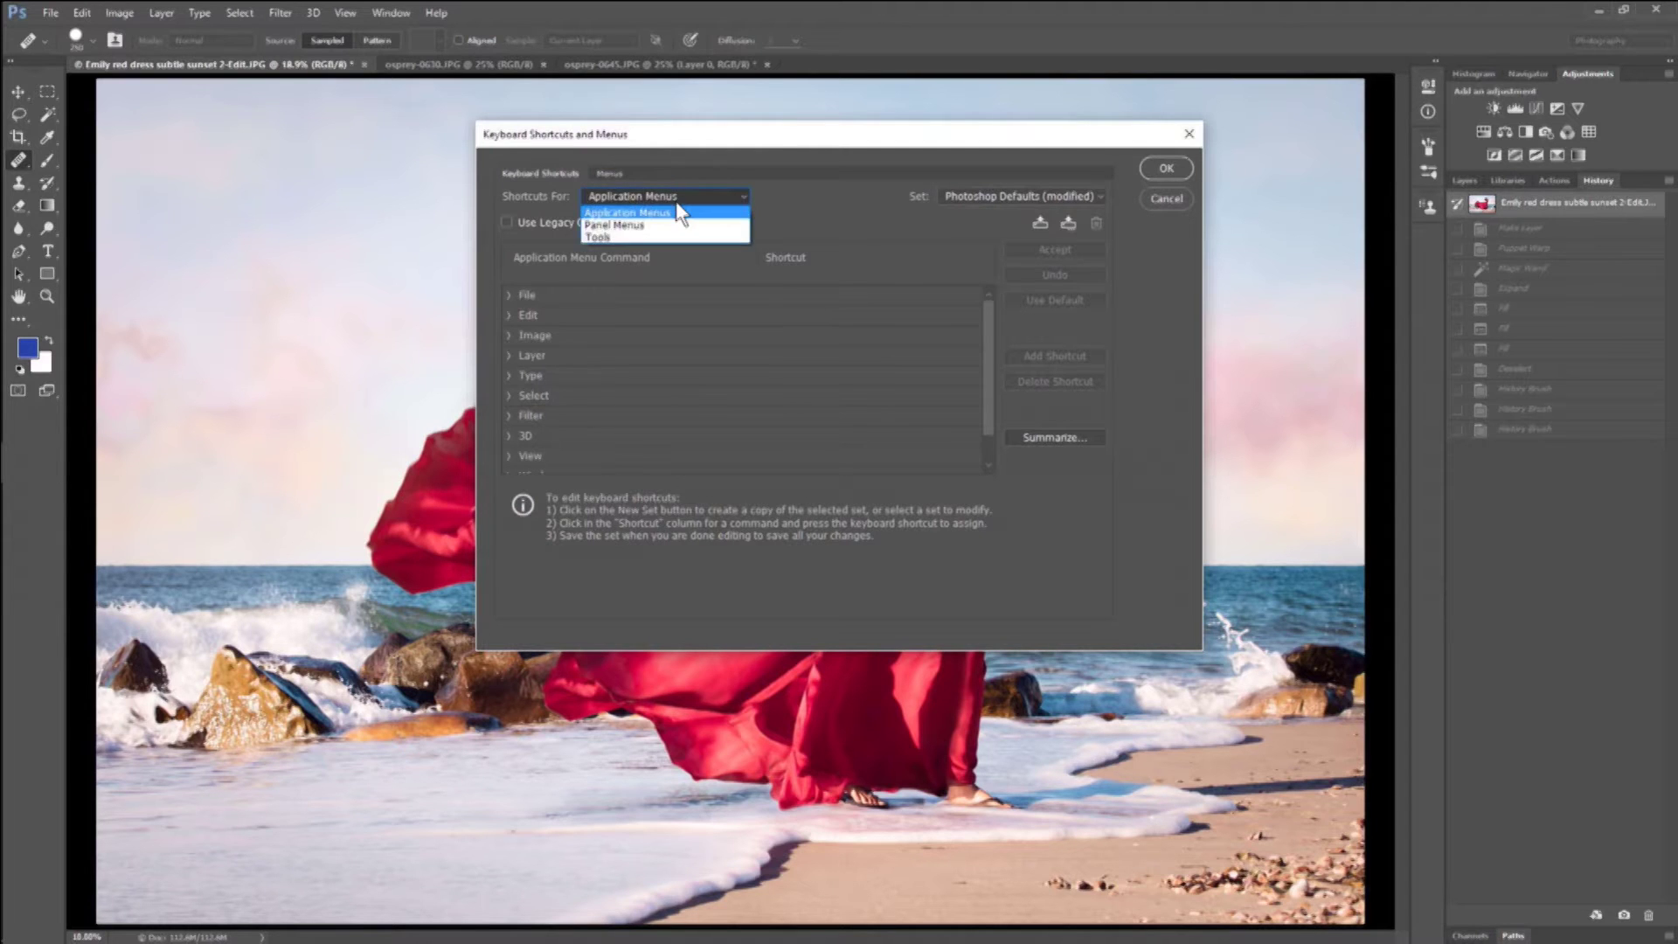
click(649, 196)
click(510, 295)
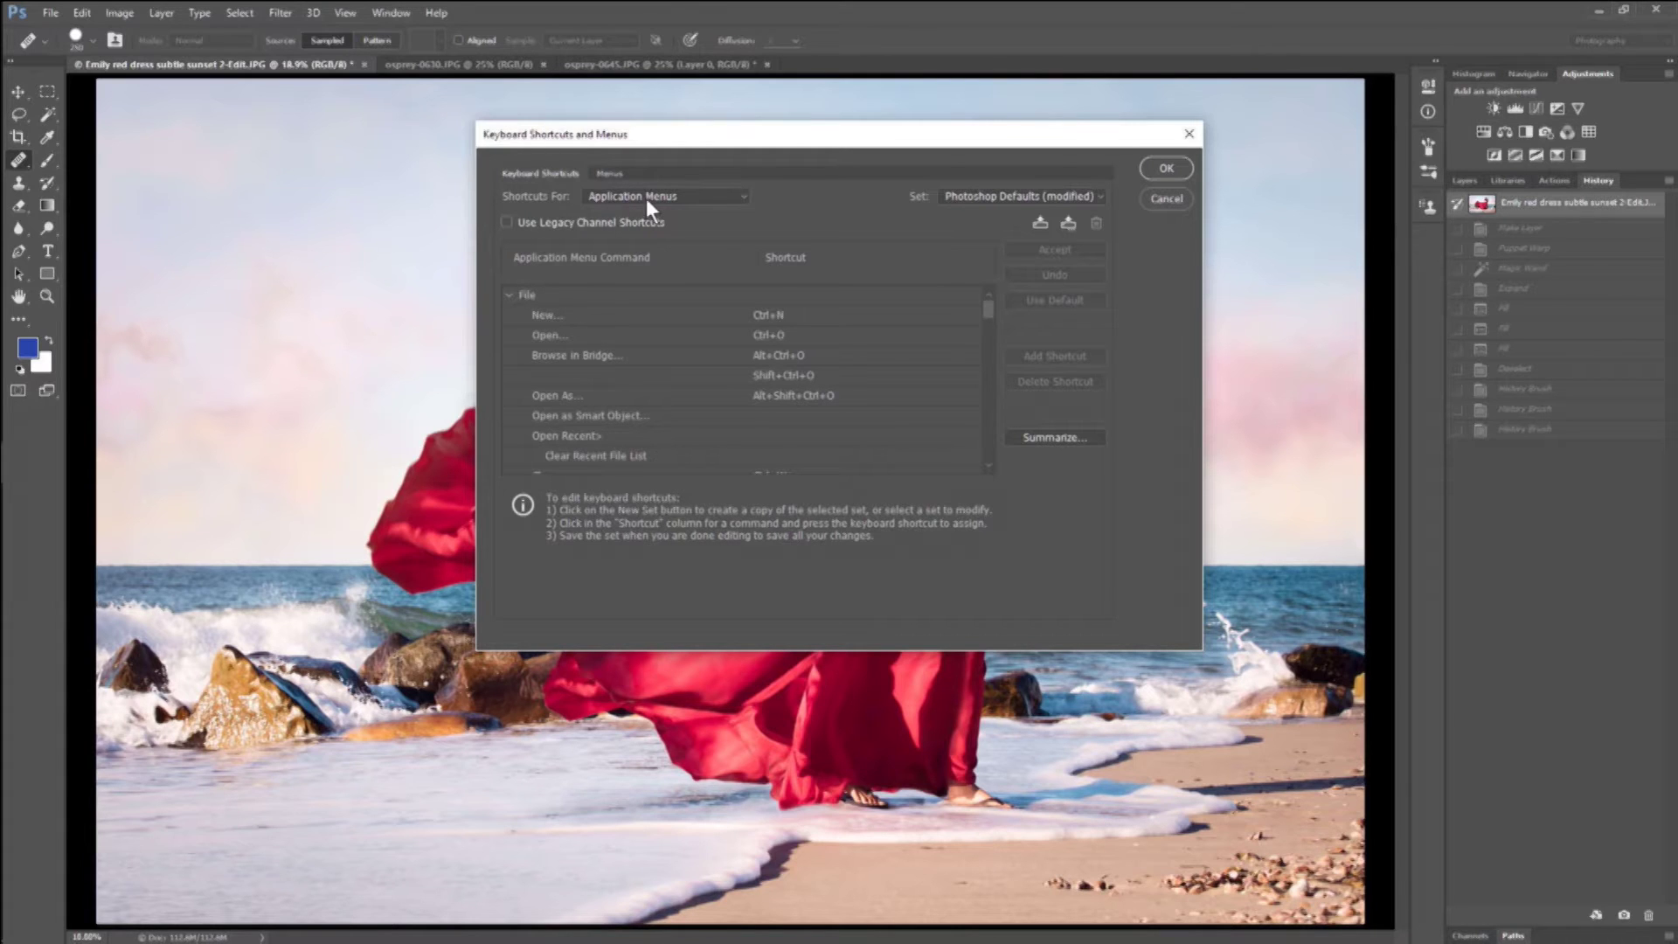
scroll(700, 384, down, 5)
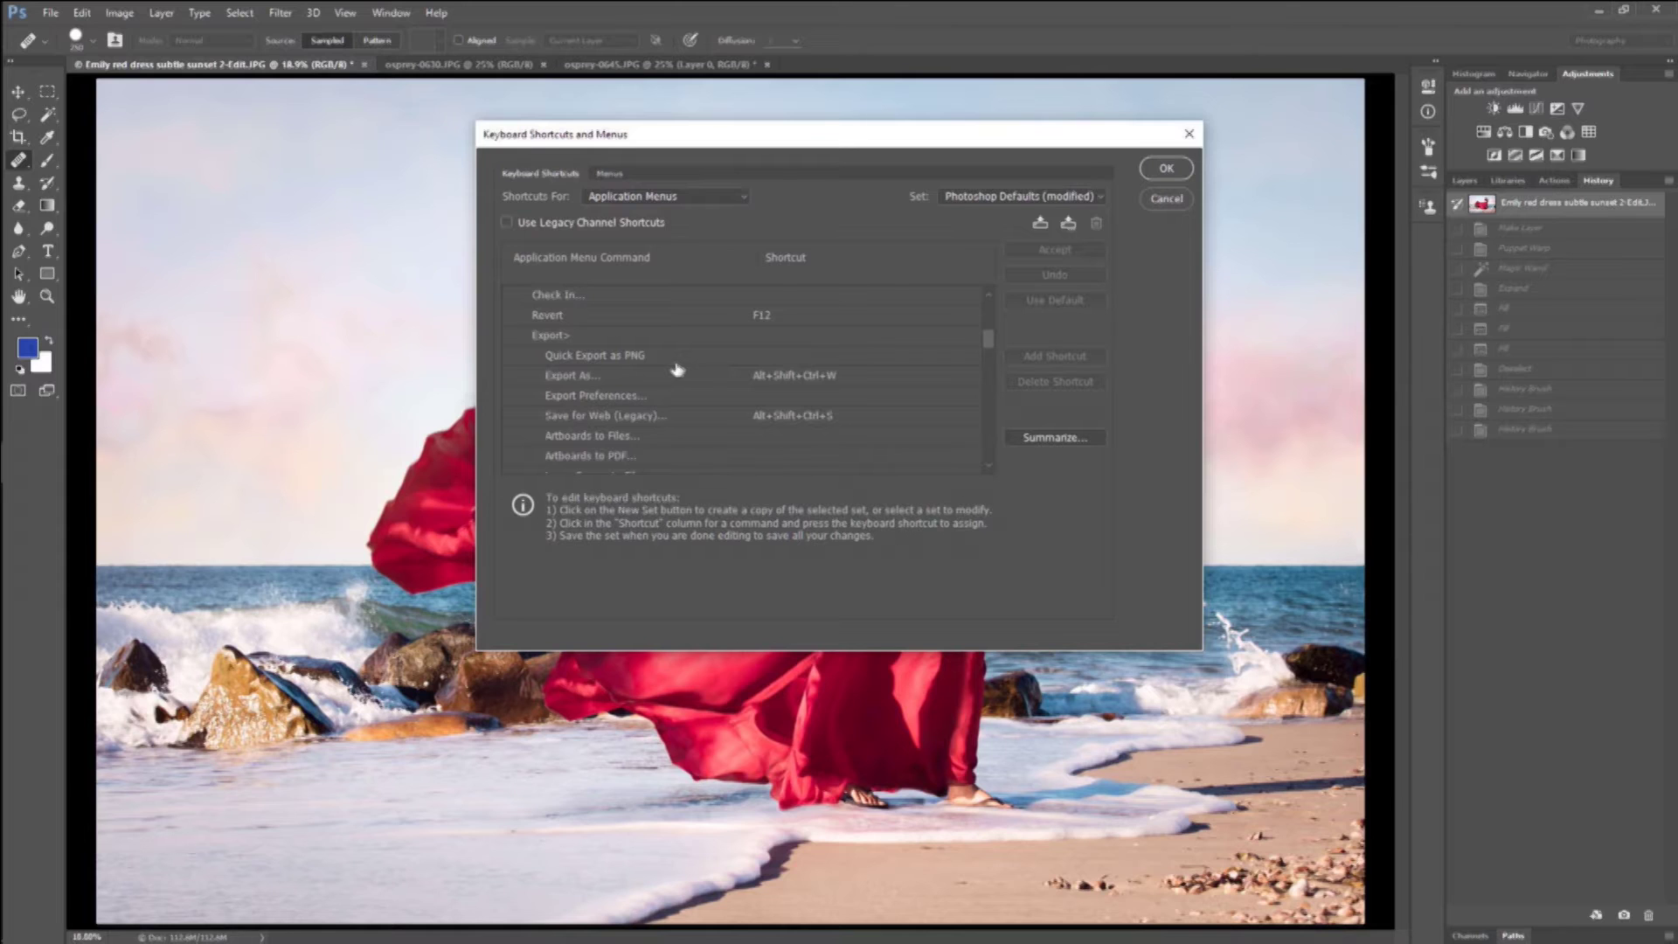
Try a bare period as the shortcut for the File command Check In, and assign Ctrl+. to it instead.
click(676, 302)
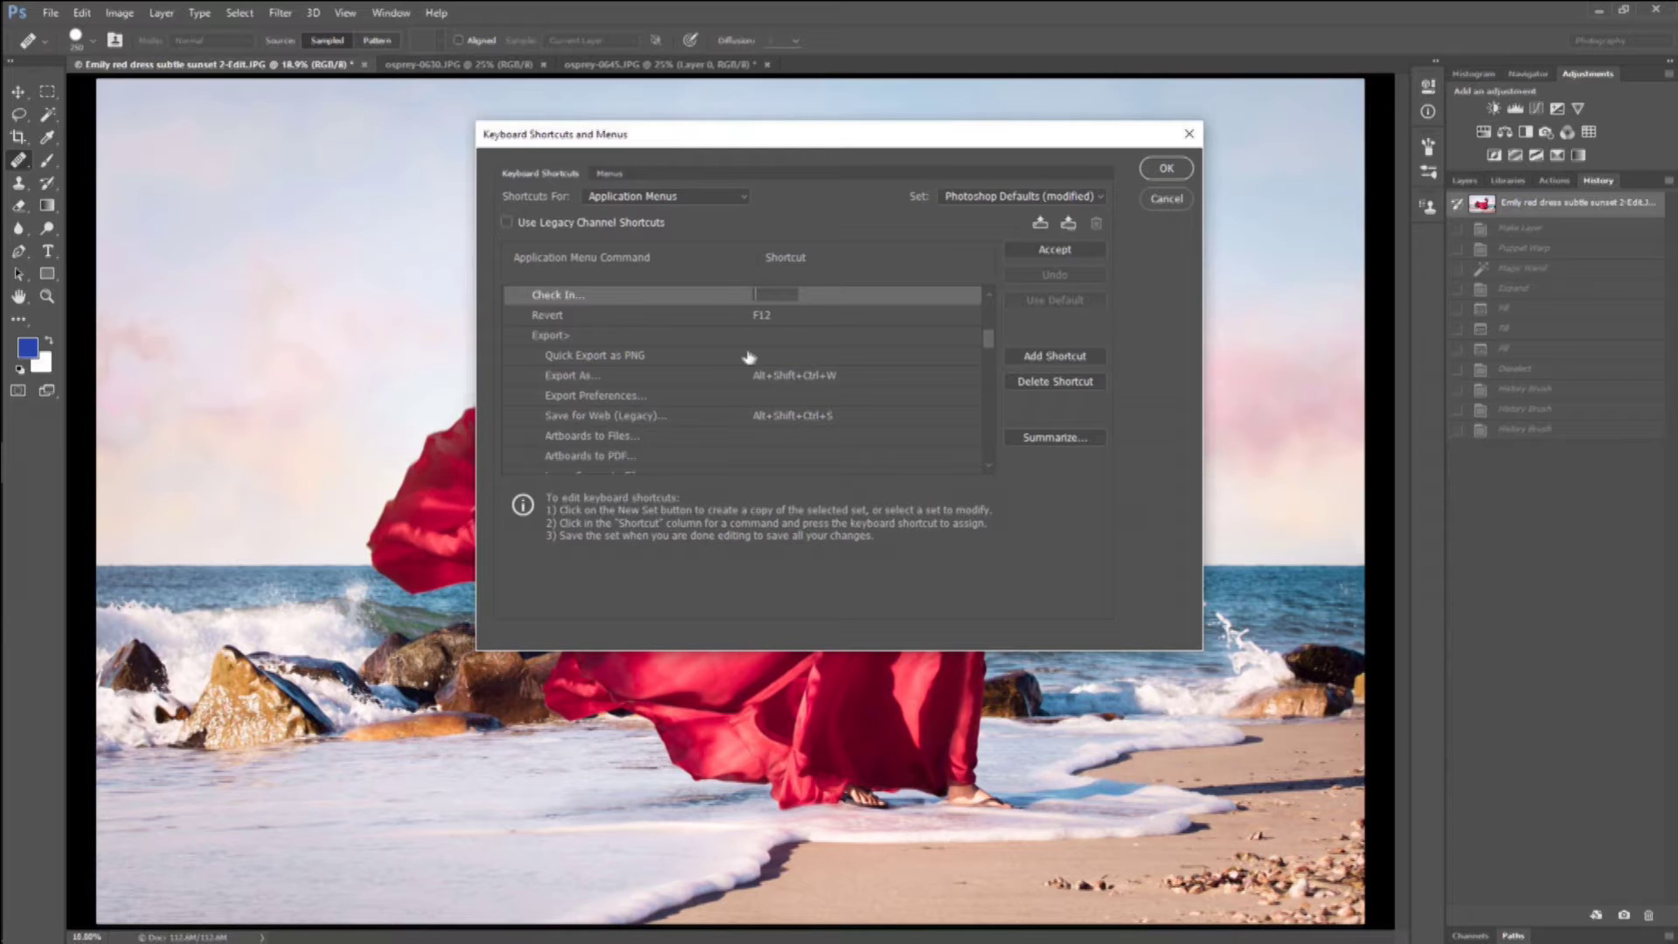
key(period)
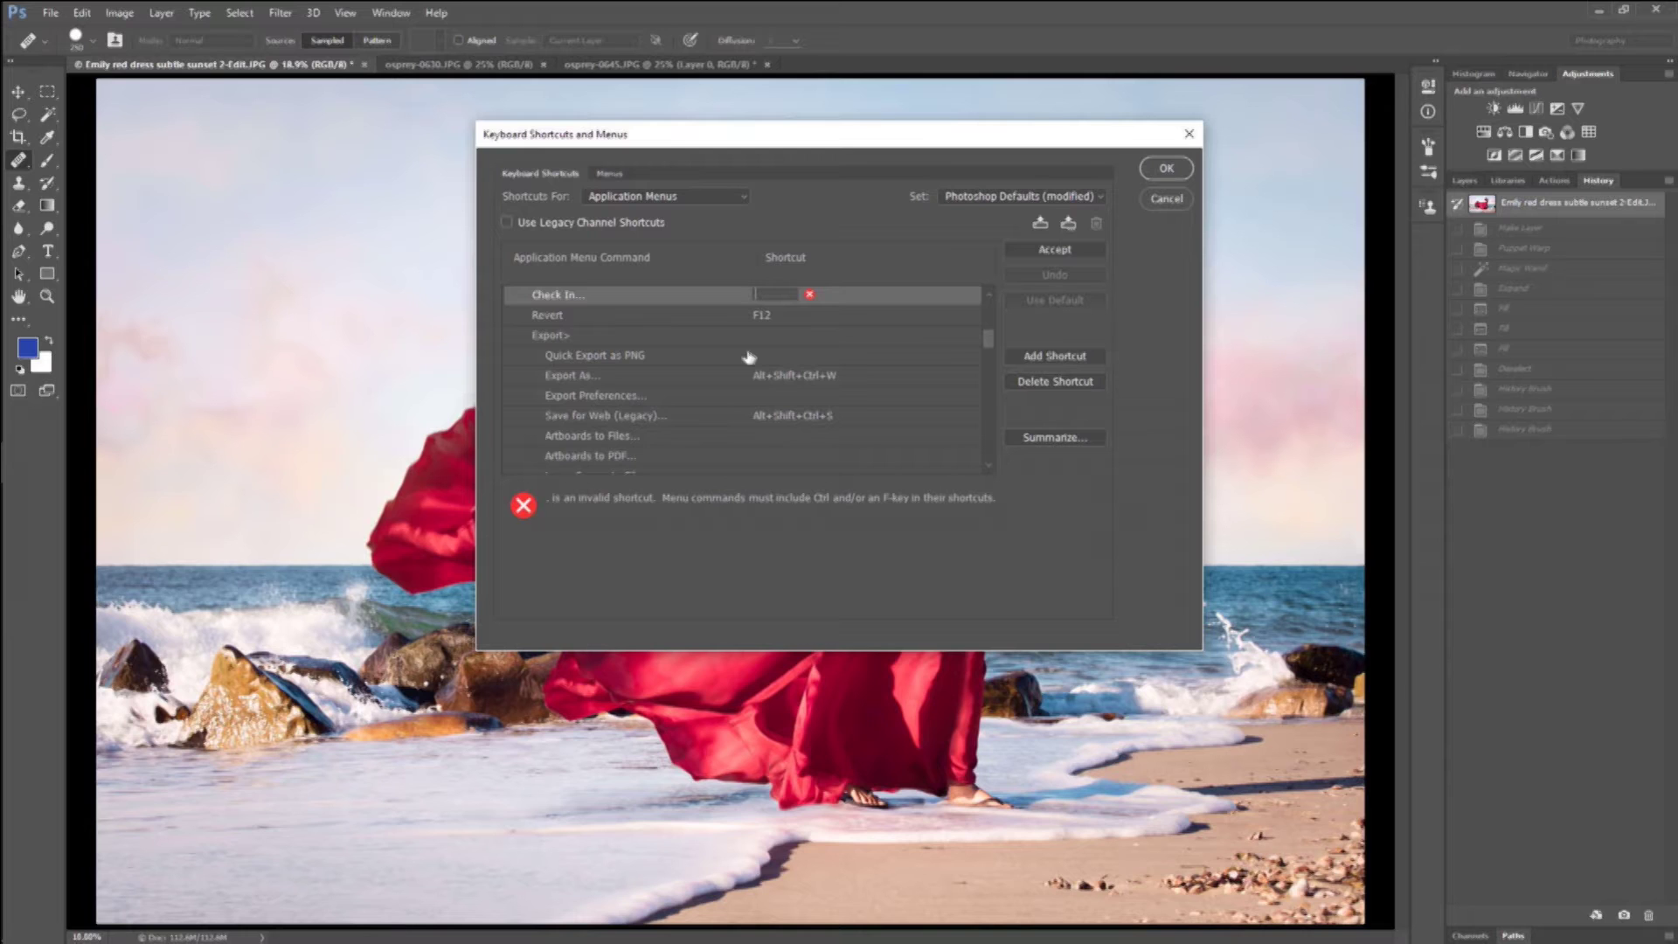
key(ctrl+period)
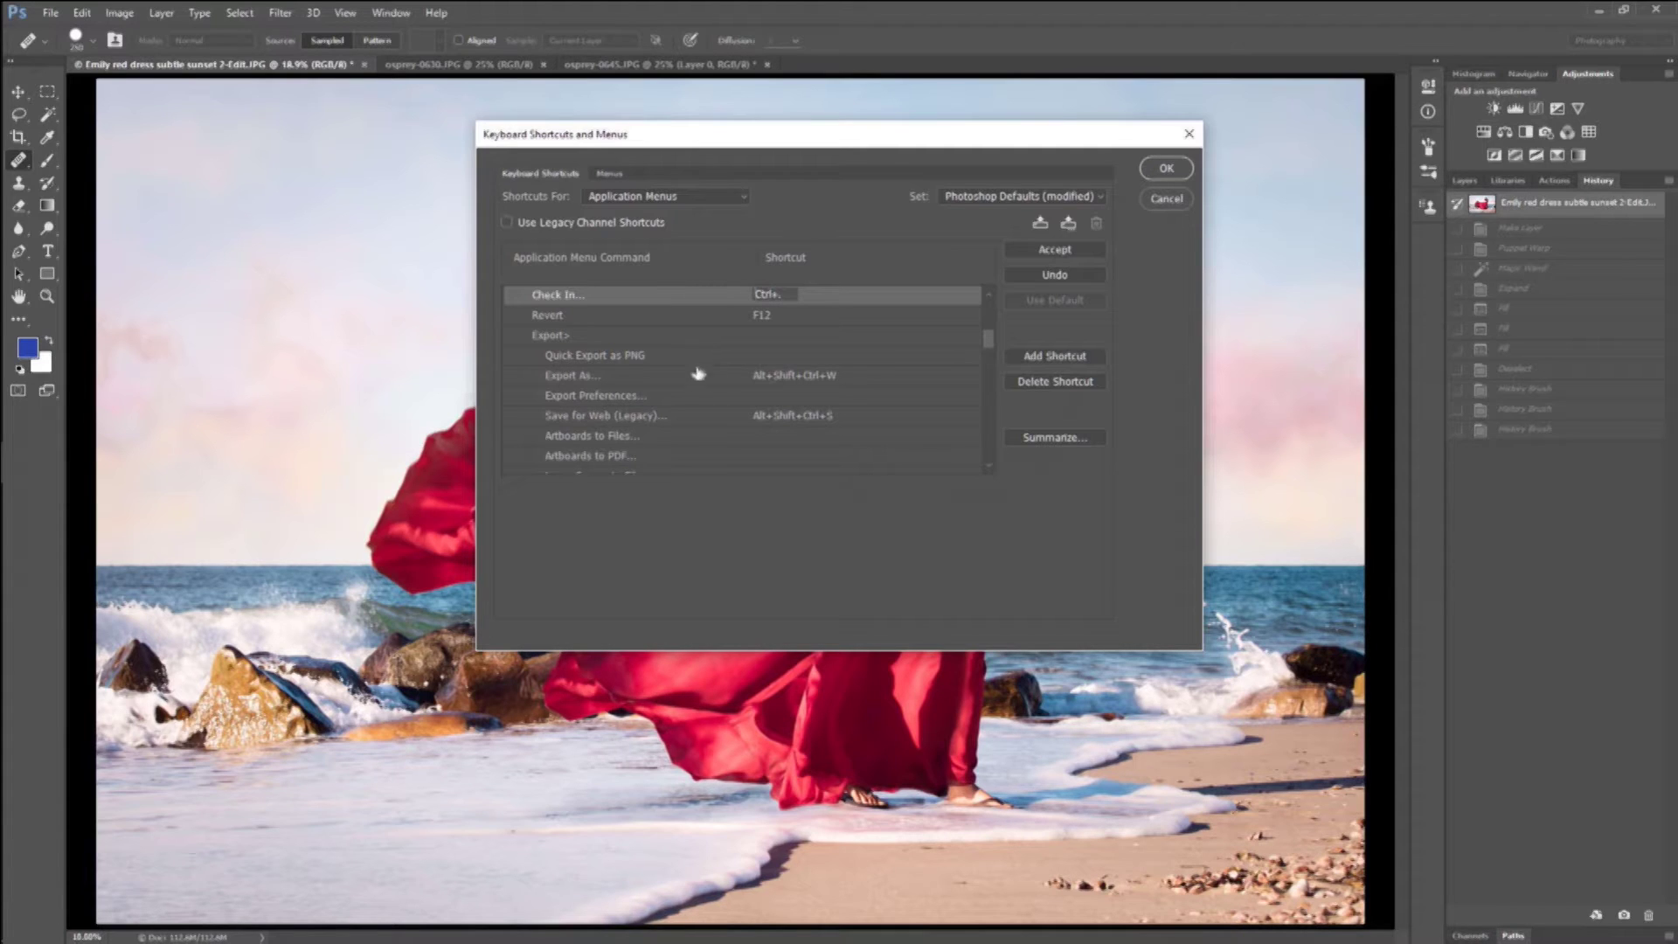
Show the shortcuts for Tools and try to assign Ctrl+J to the Spot Healing Brush Tool.
click(635, 194)
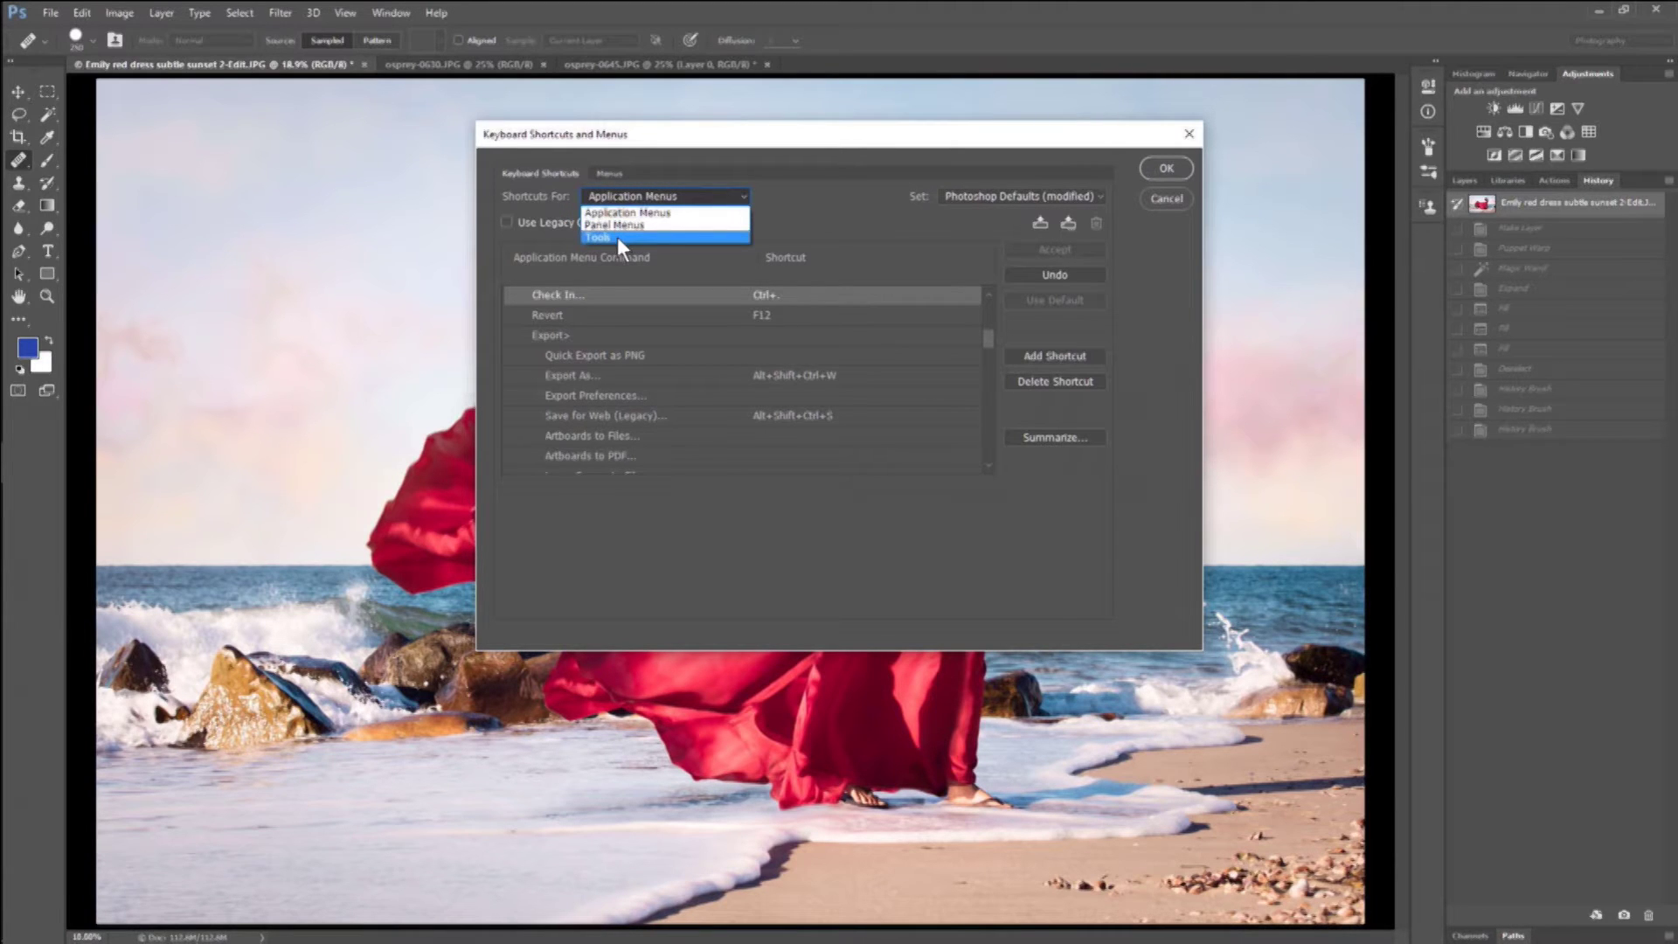
click(617, 238)
scroll(664, 349, down, 6)
scroll(664, 359, down, 13)
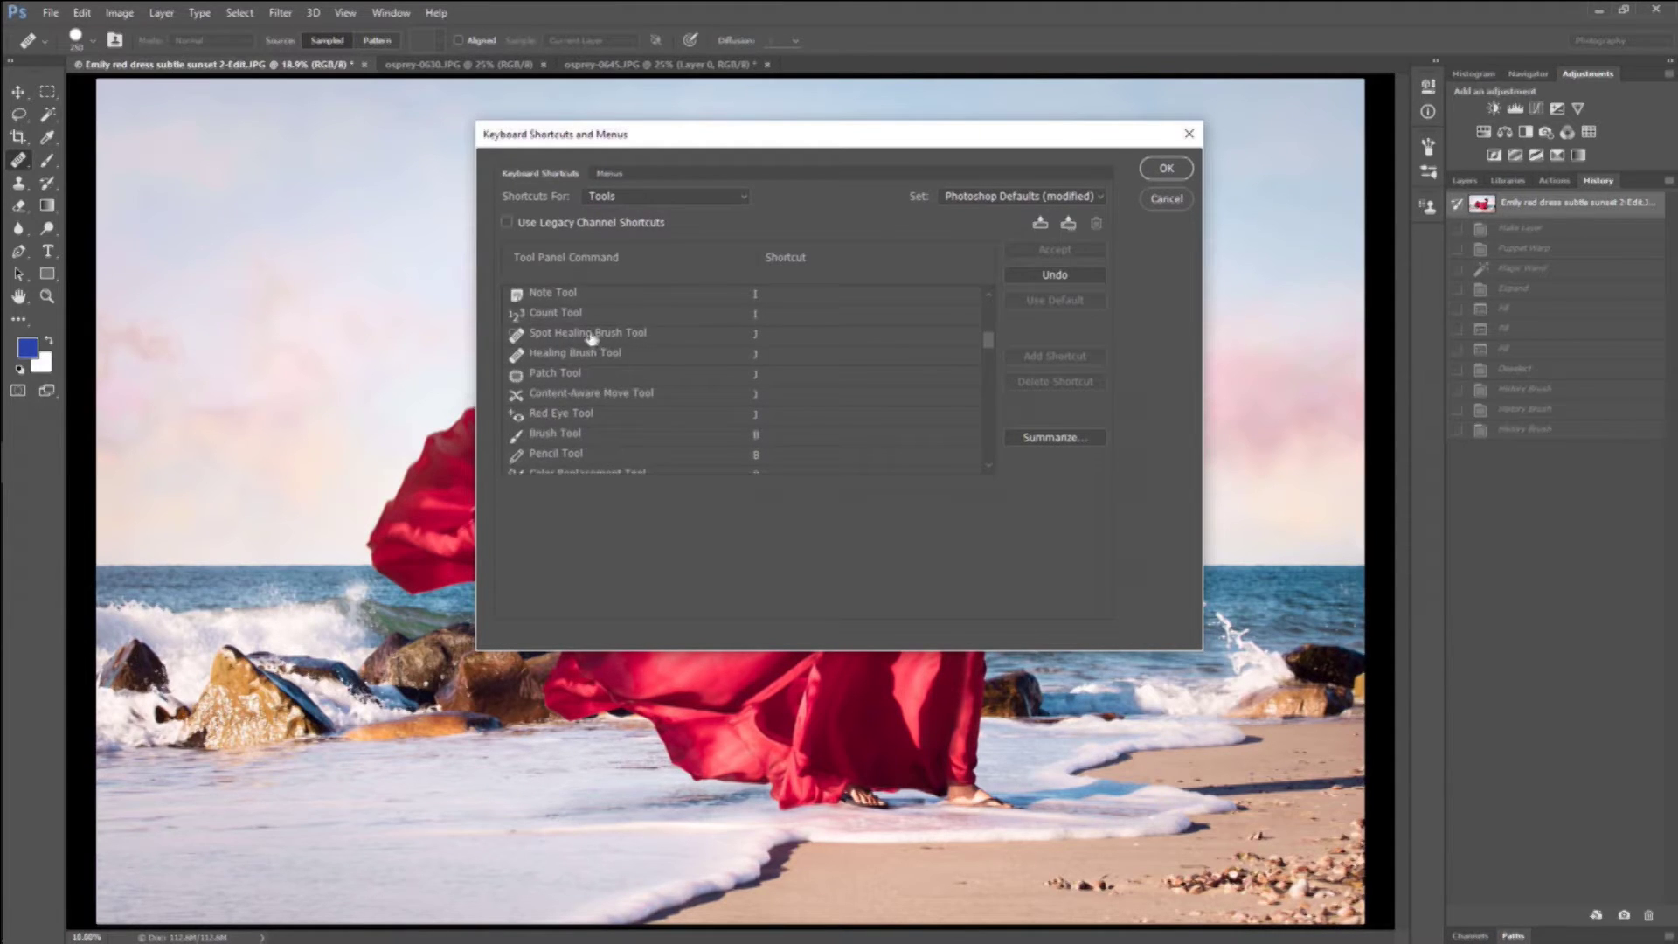
click(602, 336)
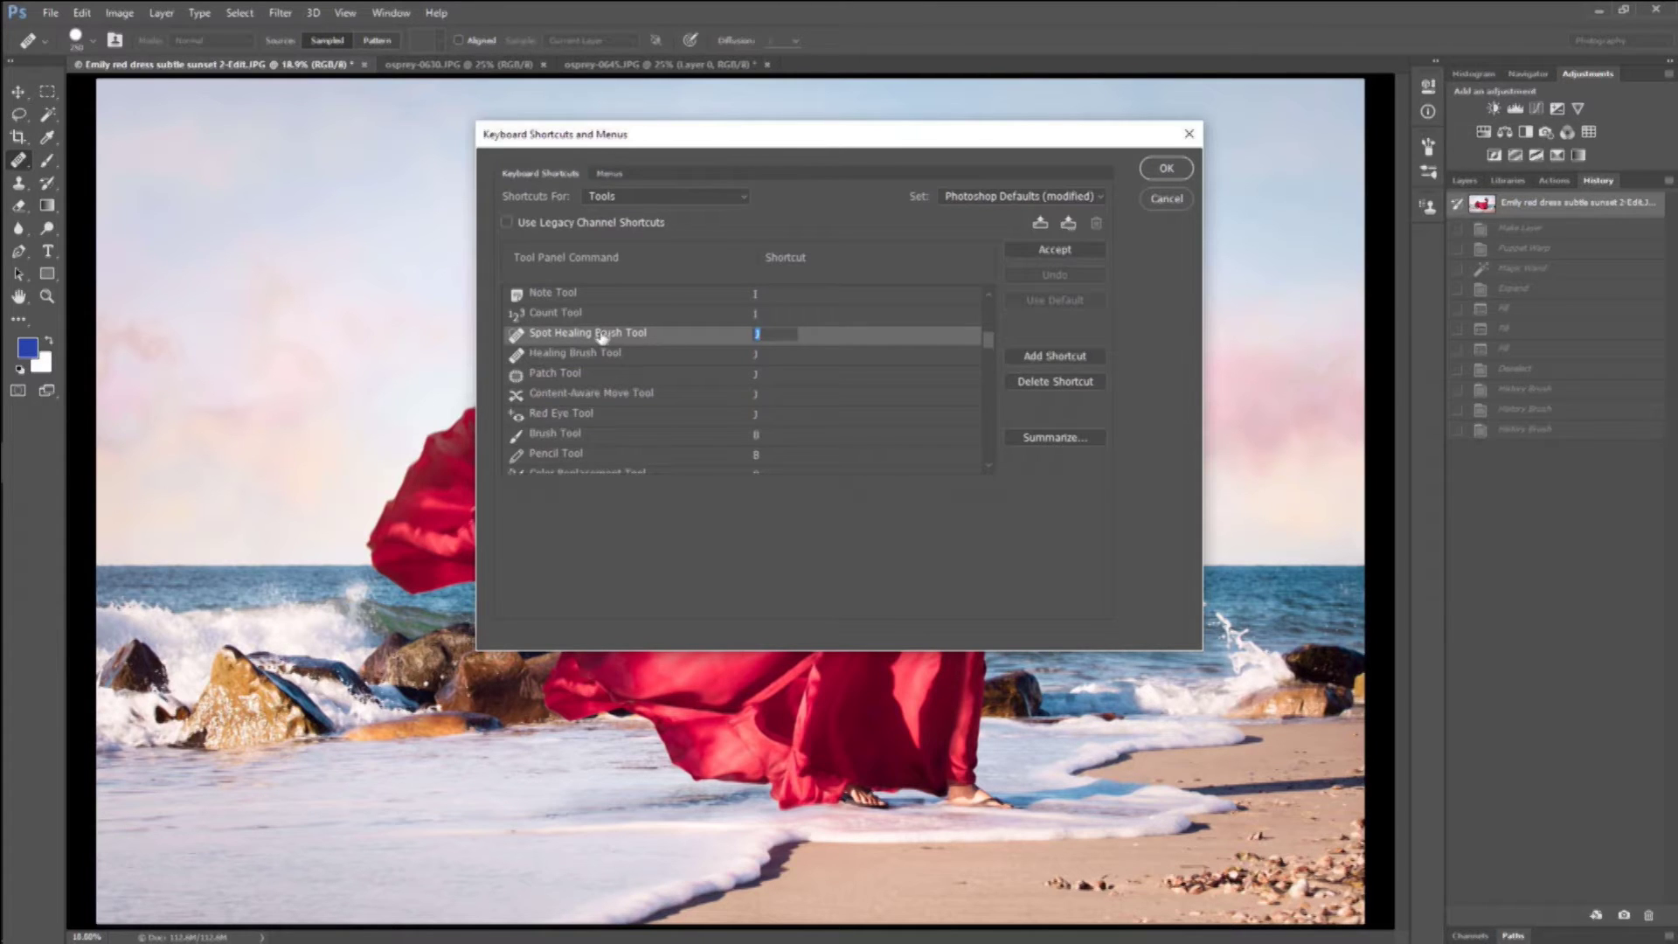
key(ctrl+j)
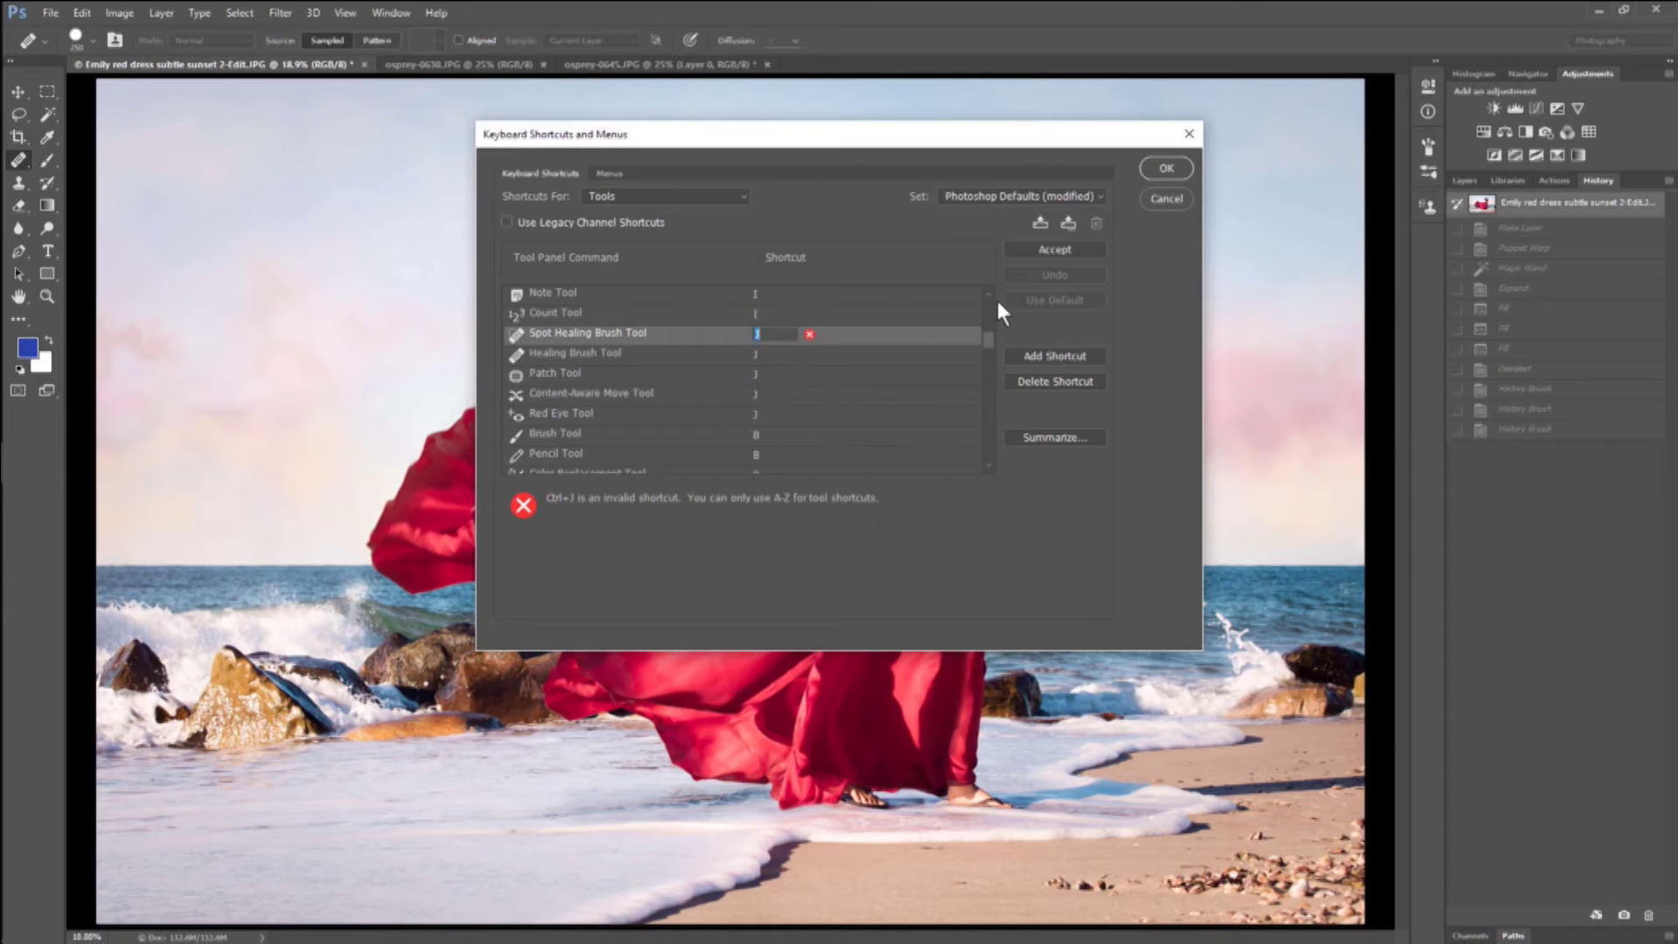
key(Return)
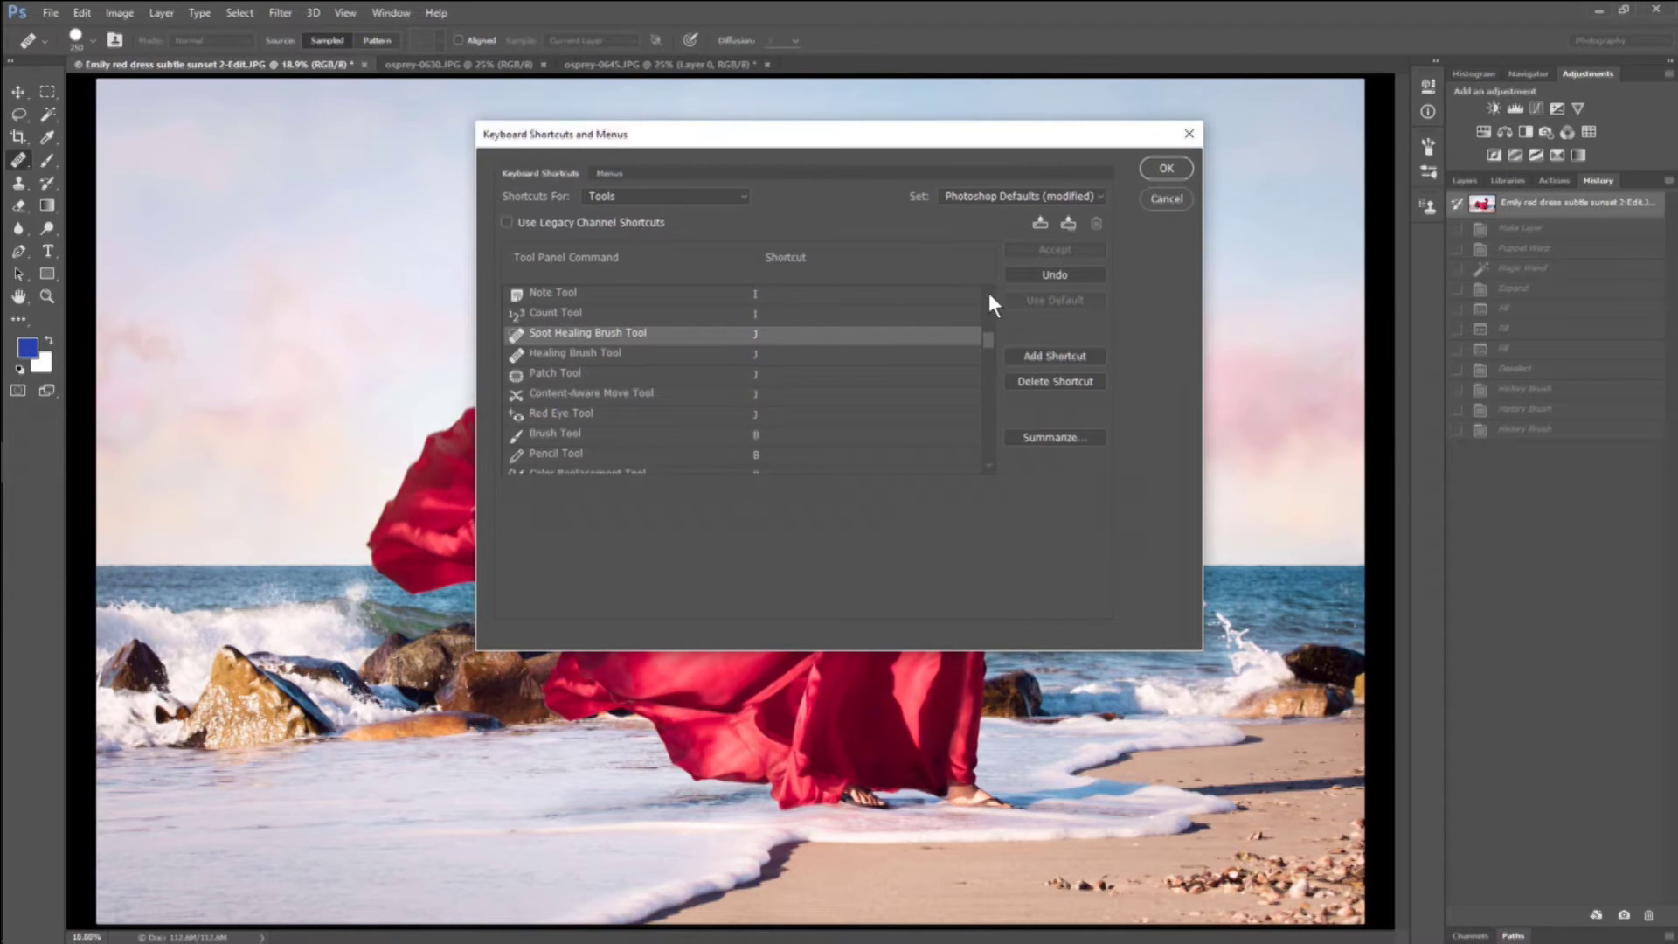
Examine the Tools shortcut list from the Move Tool to the brush size commands for letters that could be freed.
click(989, 295)
click(989, 296)
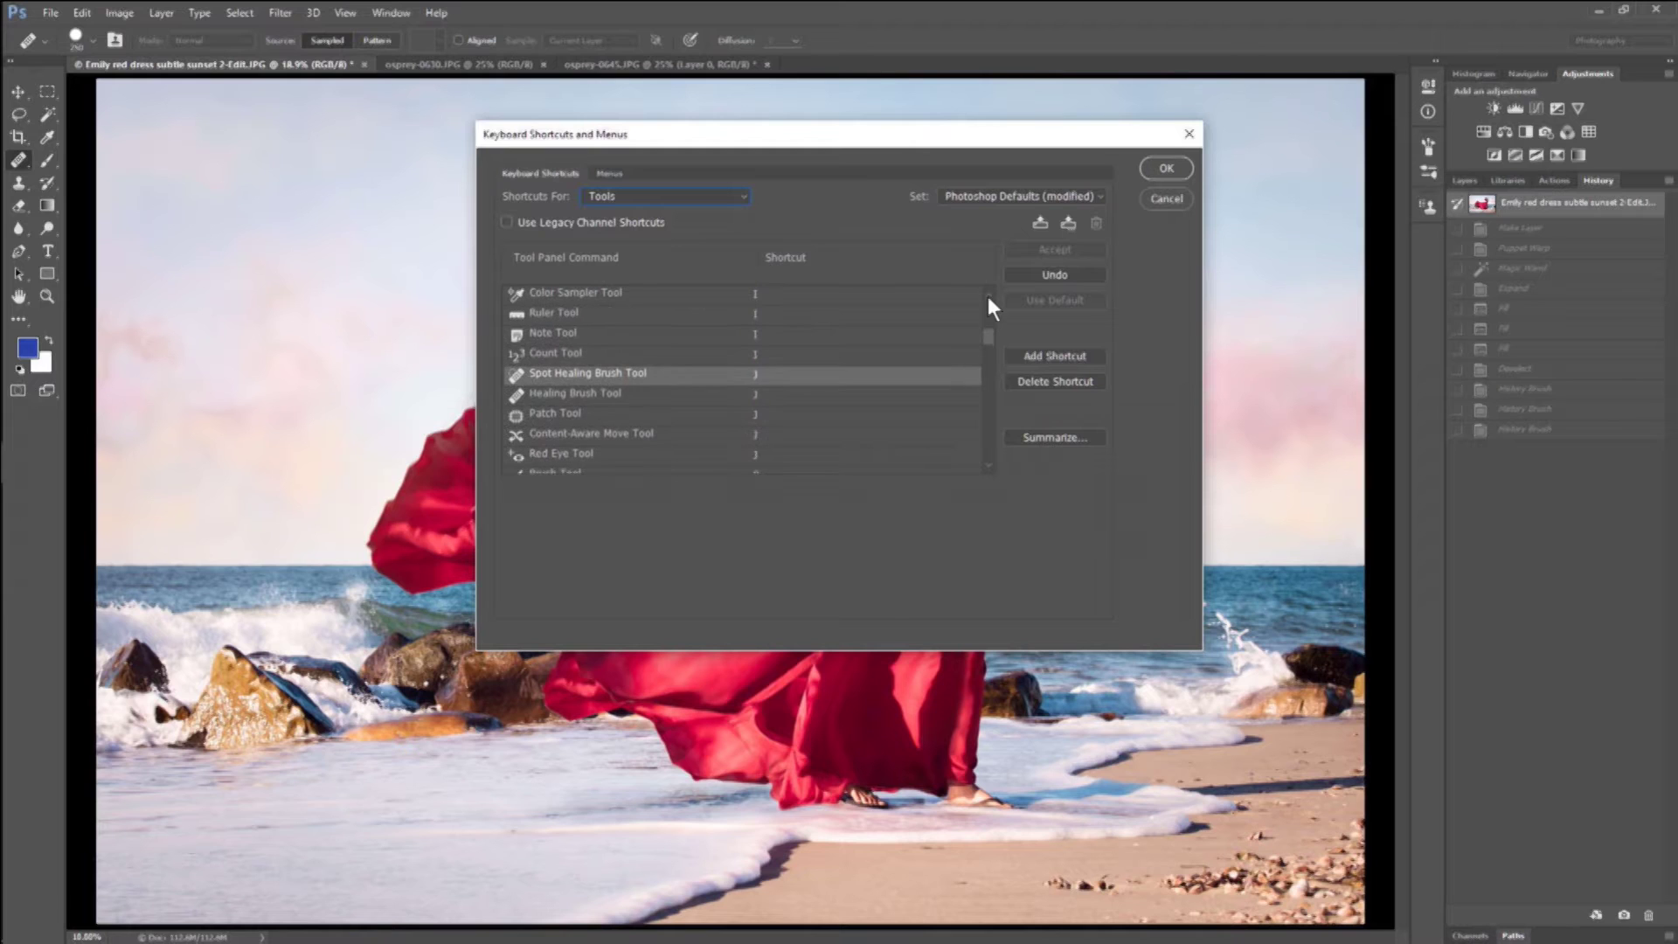
click(989, 296)
click(989, 295)
click(989, 296)
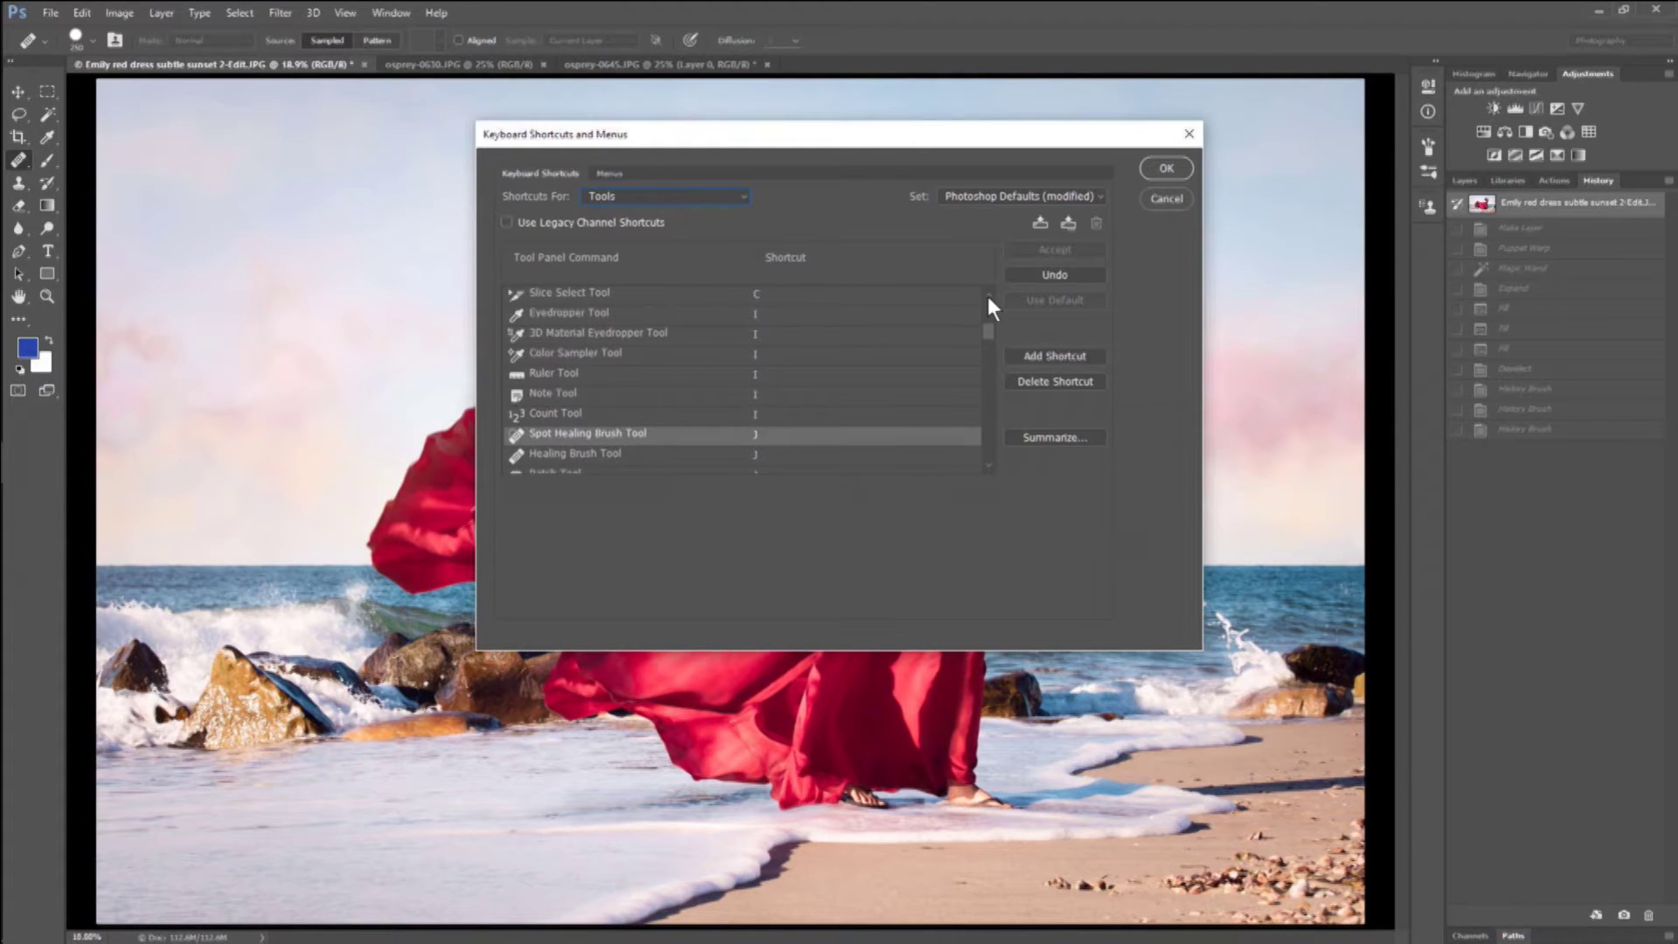
click(989, 295)
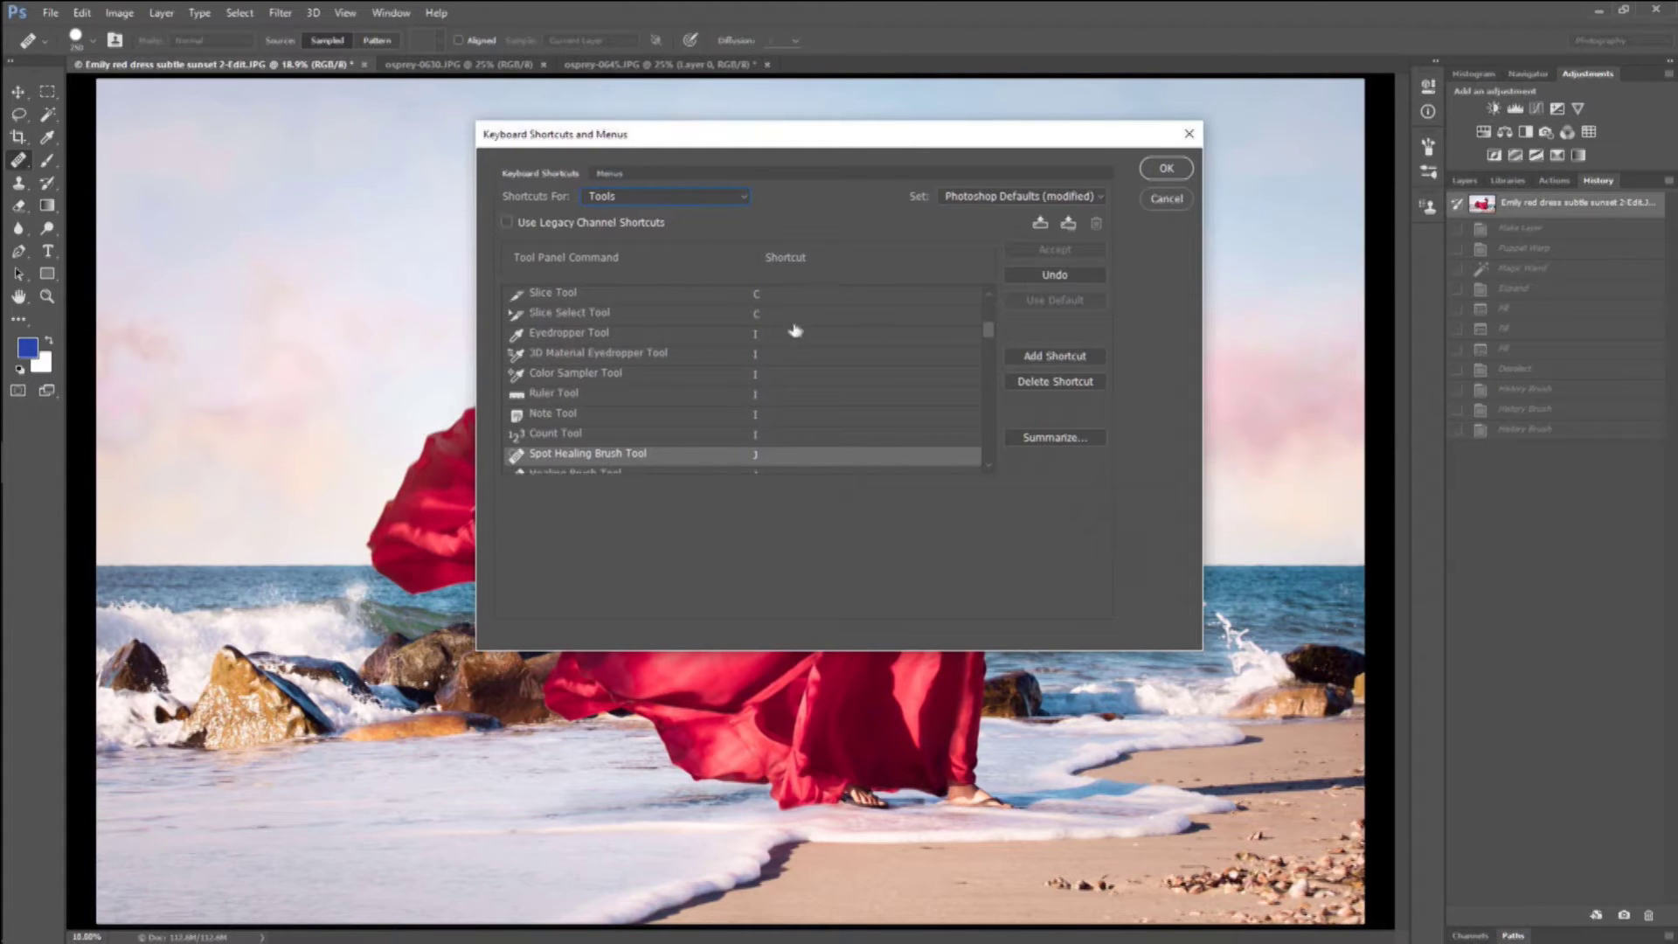
click(988, 294)
click(988, 293)
click(988, 294)
click(989, 293)
click(989, 293)
click(988, 294)
click(989, 293)
click(989, 294)
click(989, 293)
click(988, 294)
scroll(989, 329, up, 1)
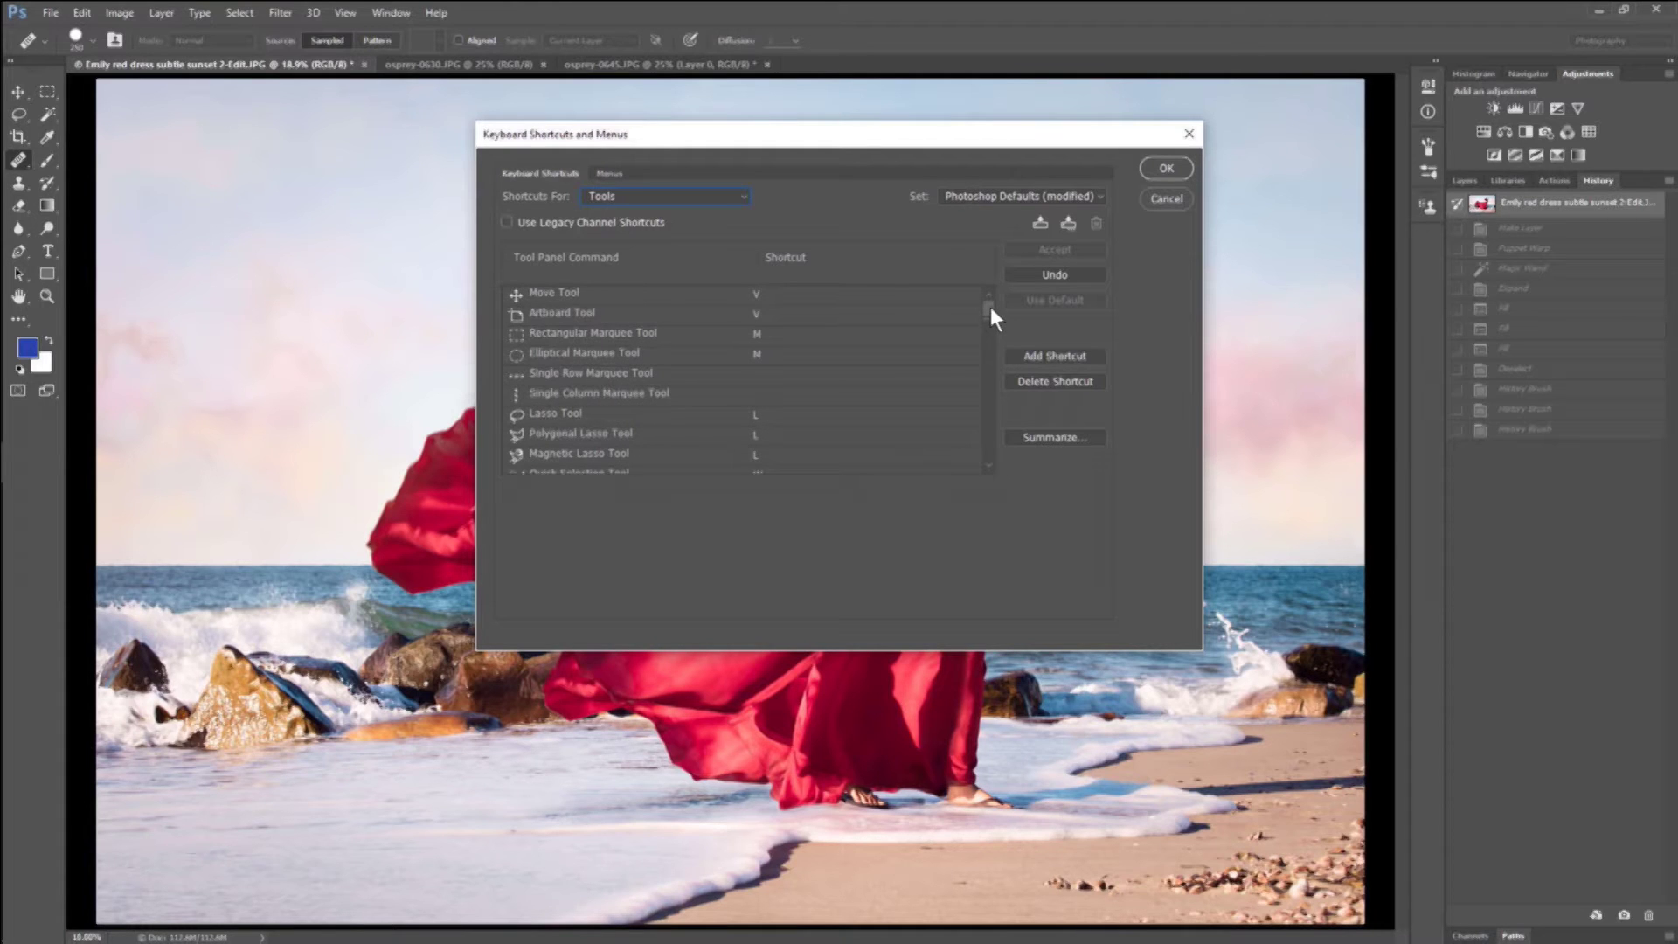
mouse_move(989, 306)
mouse_down()
mouse_move(984, 443)
mouse_move(985, 422)
mouse_up()
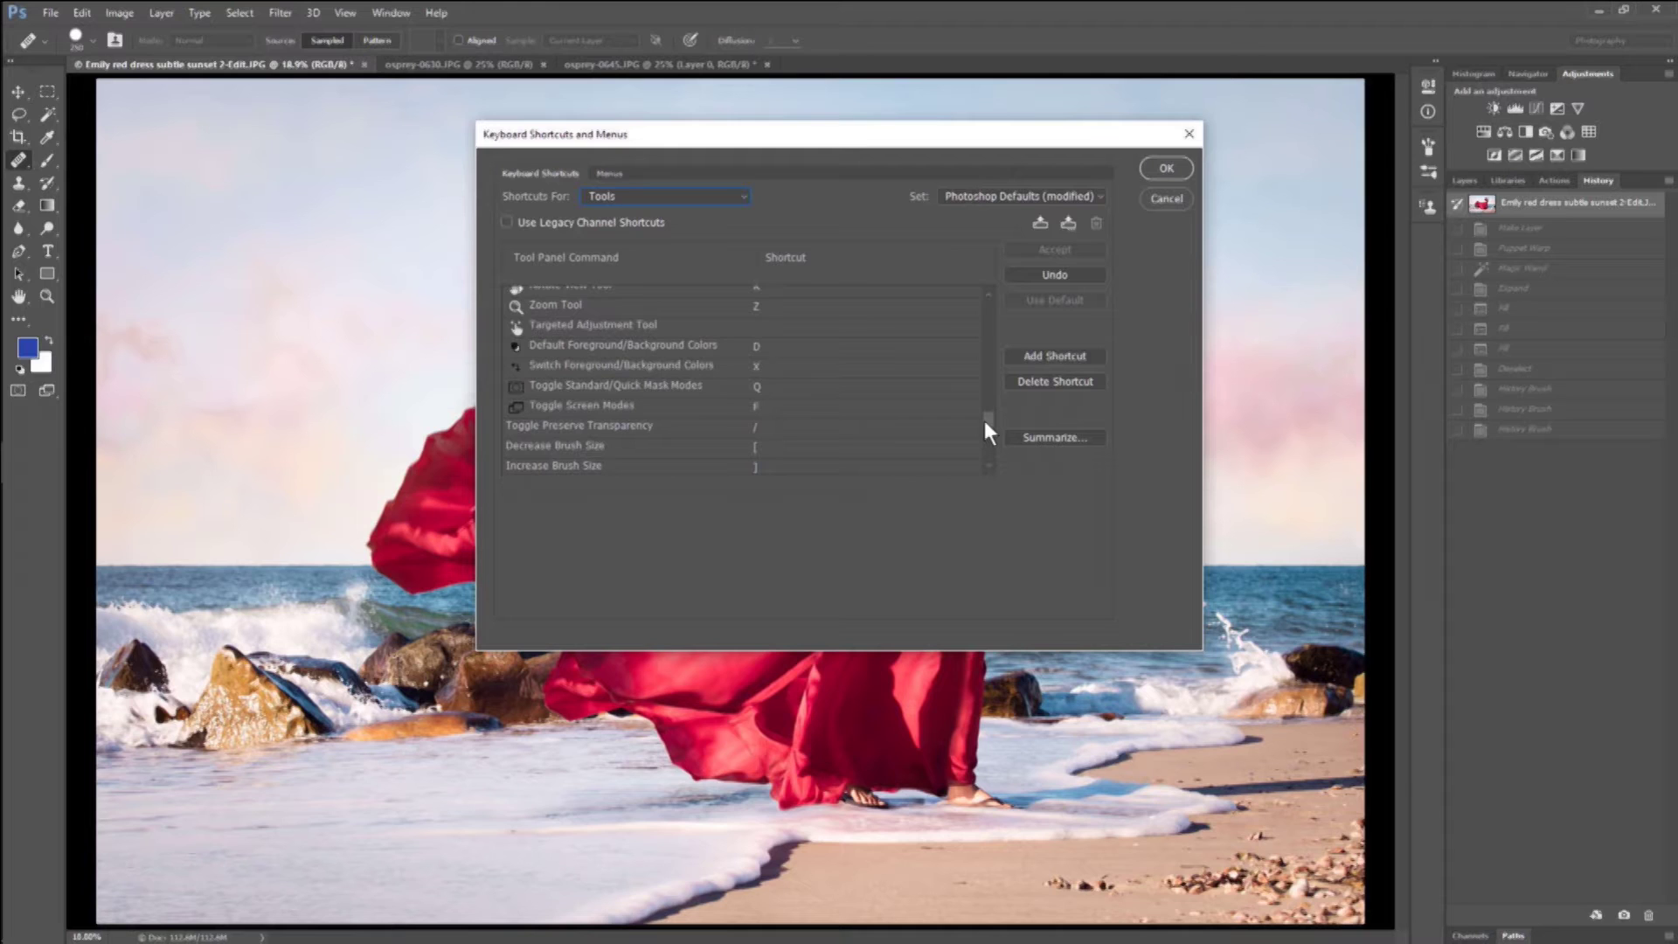
drag(984, 420, 984, 415)
Remove the Z shortcut from the Zoom Tool.
click(819, 347)
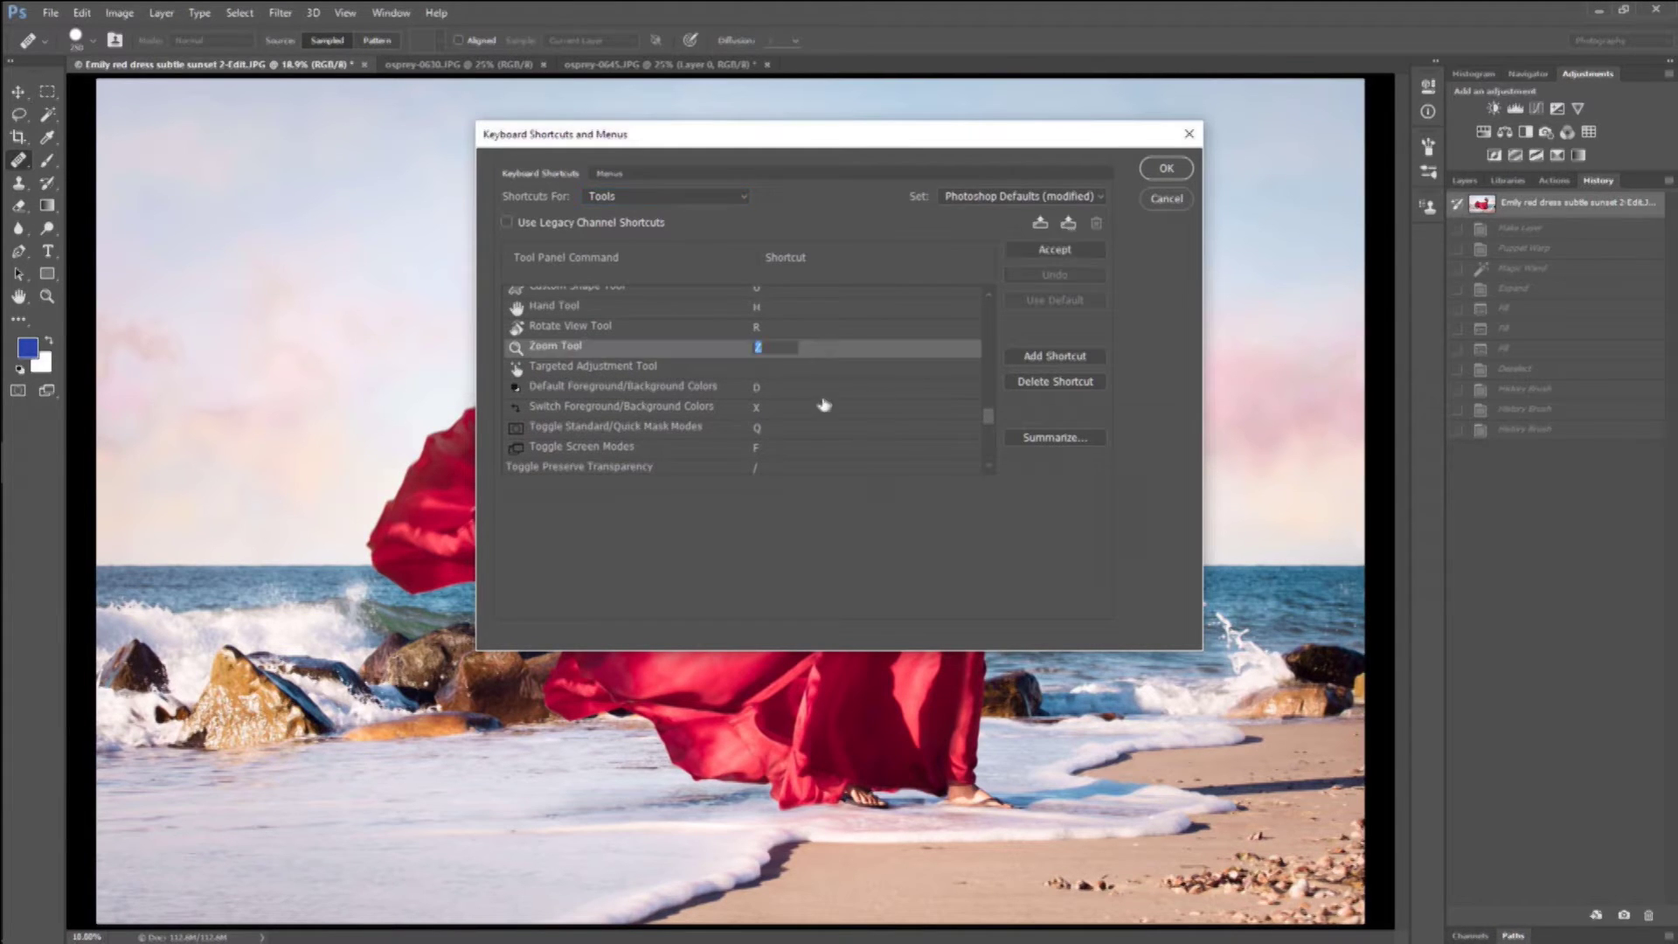
key(Return)
drag(988, 420, 988, 418)
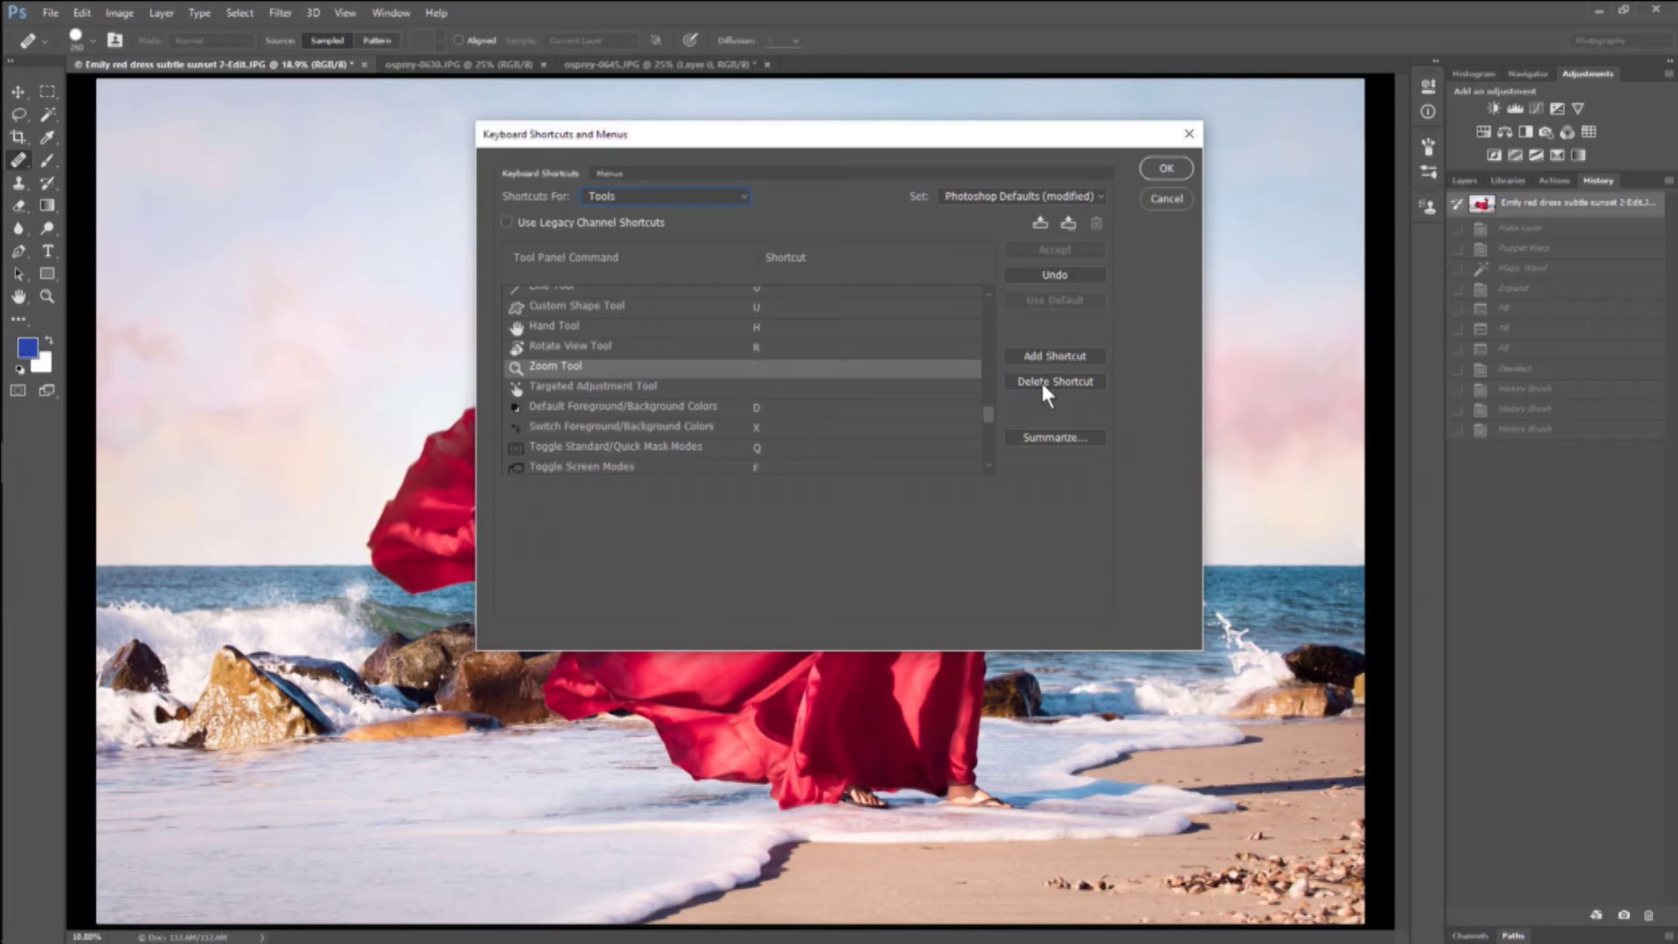
Assign Z as the shortcut for the Spot Healing Brush Tool.
drag(985, 418, 994, 338)
click(712, 383)
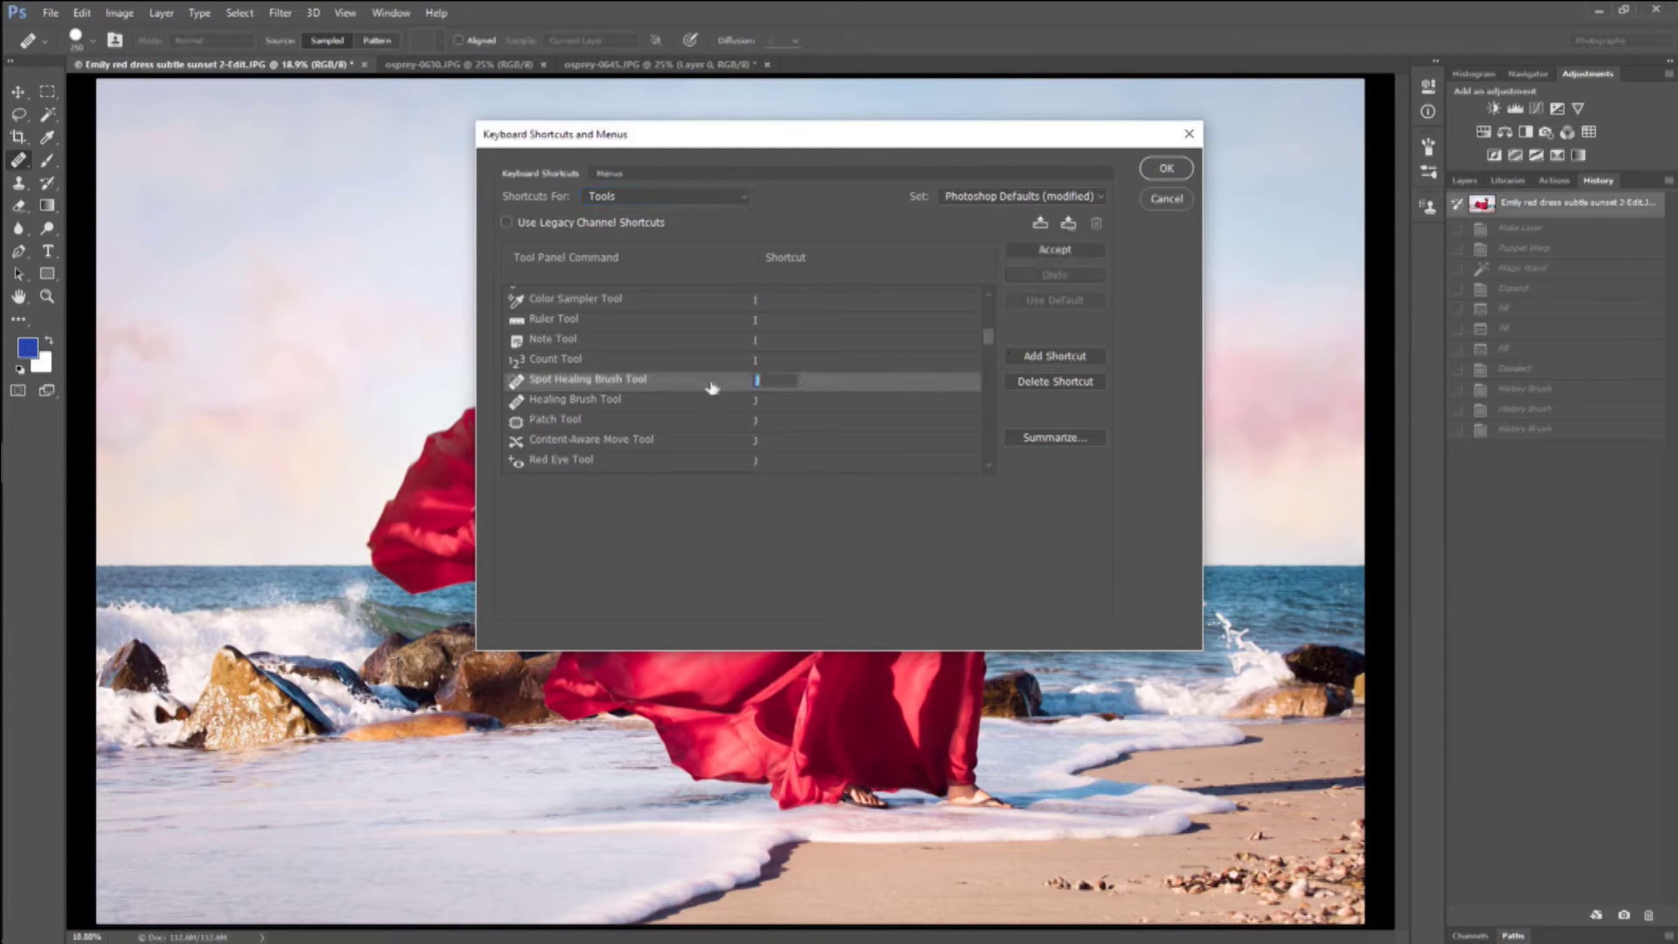
text(J)
Remove the J shortcut from the Patch Tool, Content-Aware Move Tool and Red Eye Tool.
click(783, 421)
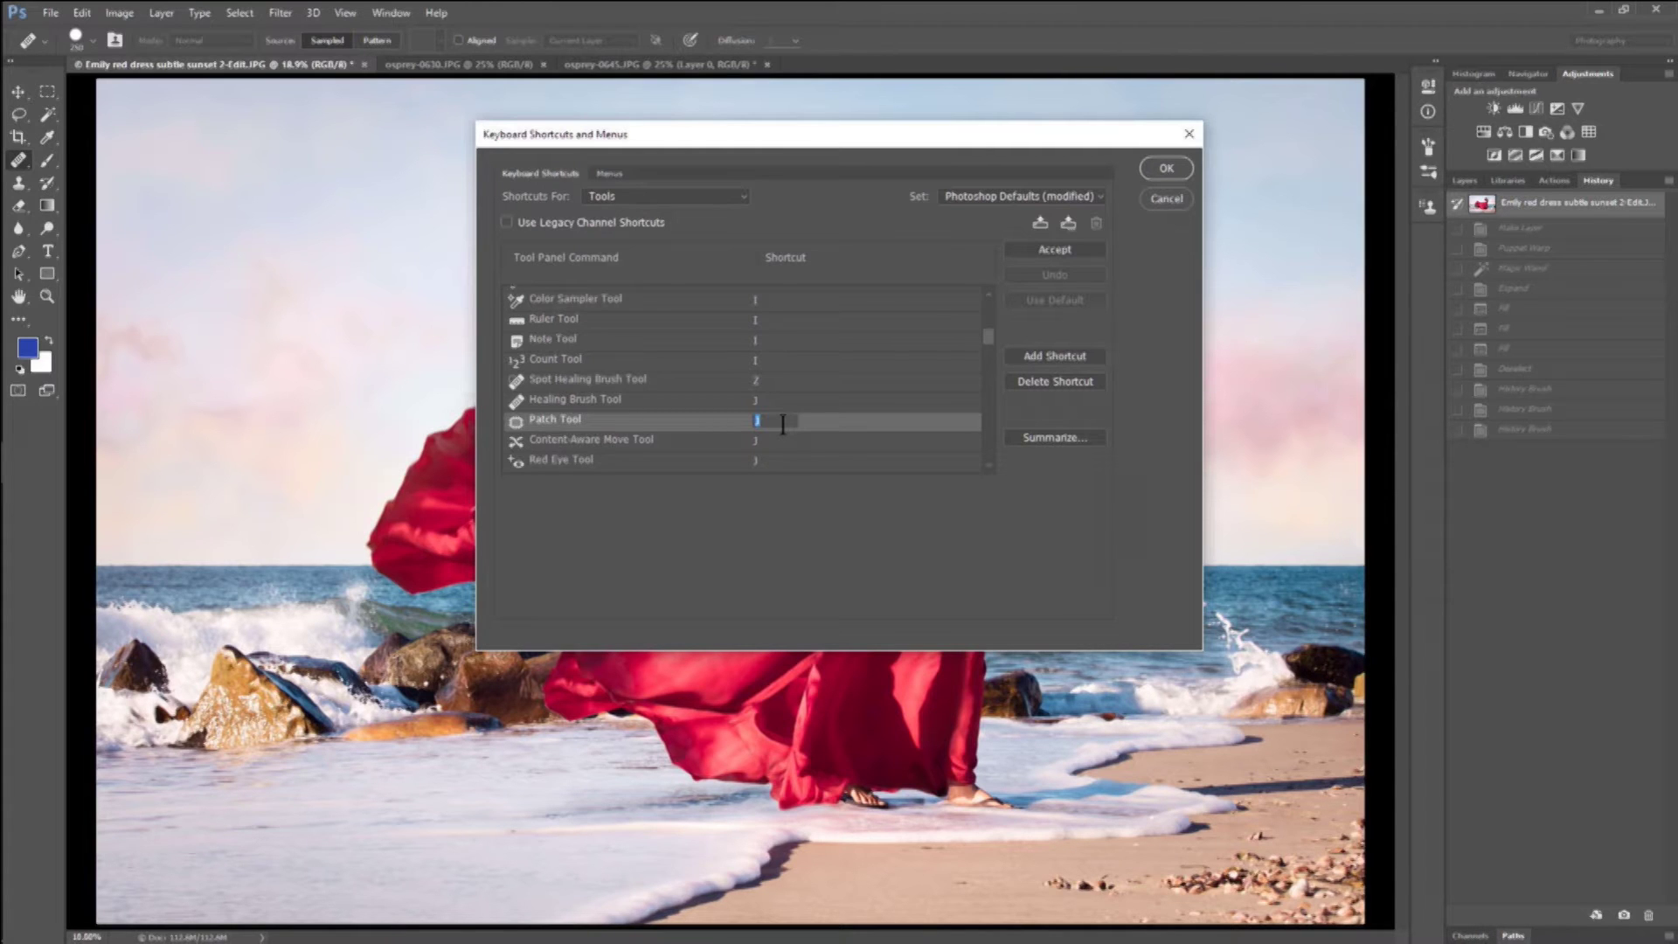
key(BackSpace)
click(779, 440)
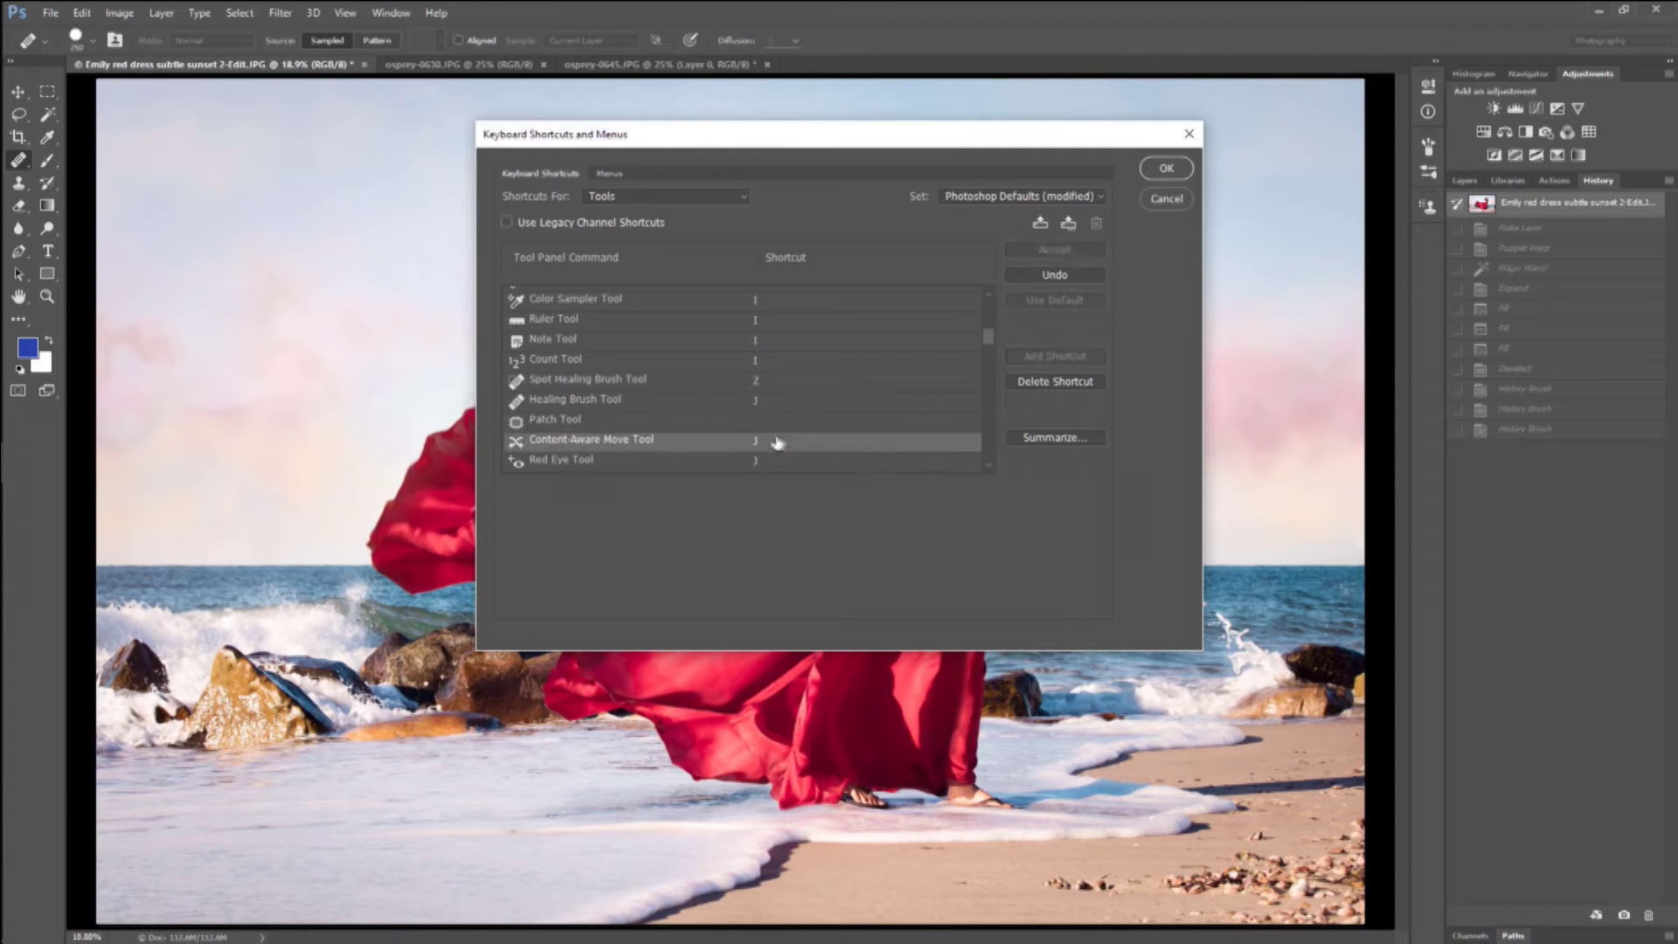
click(771, 462)
key(BackSpace)
Check the shortcuts of the Spot Healing Brush and Healing Brush tools, and apply the shortcut changes.
click(989, 465)
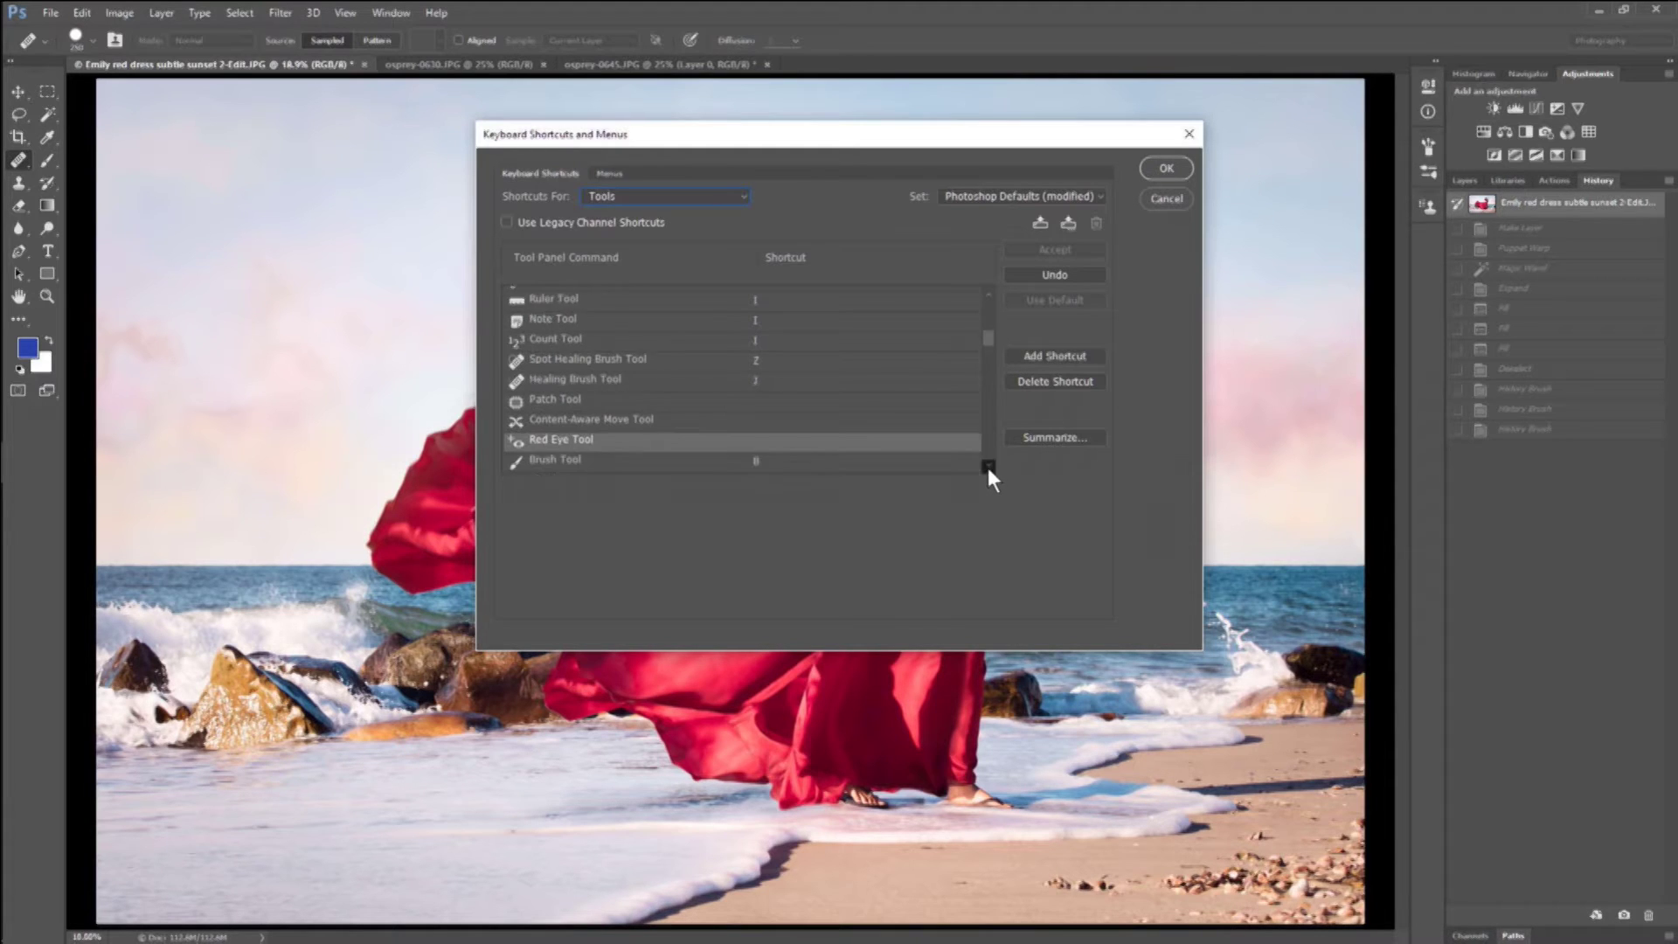
click(988, 465)
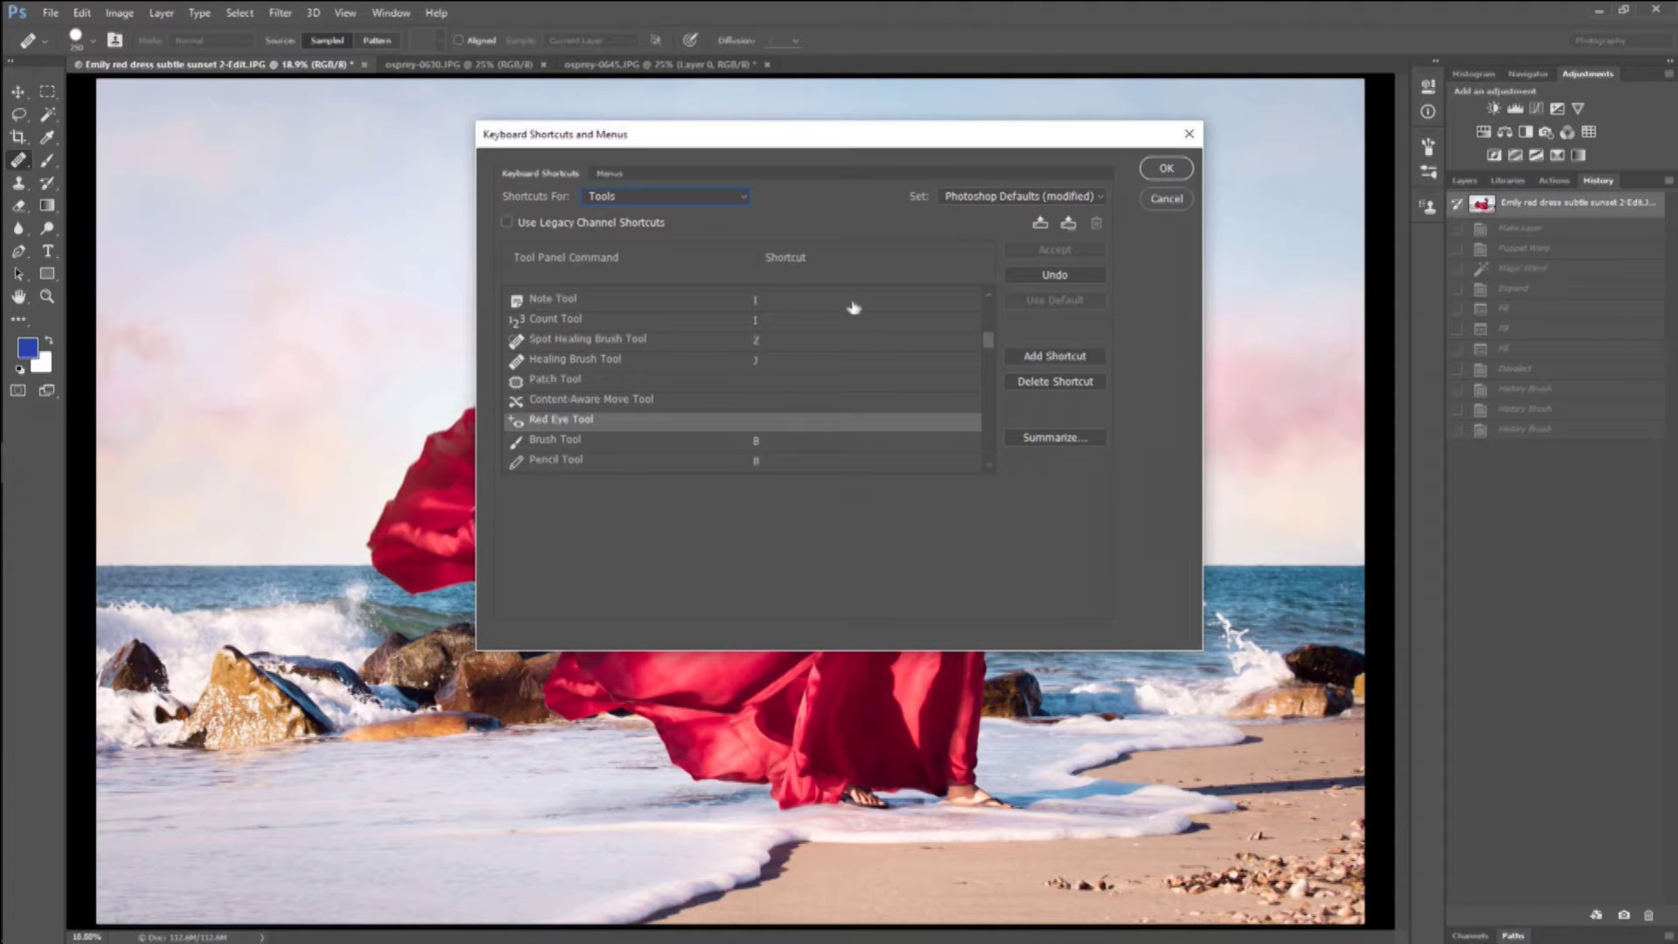
click(787, 343)
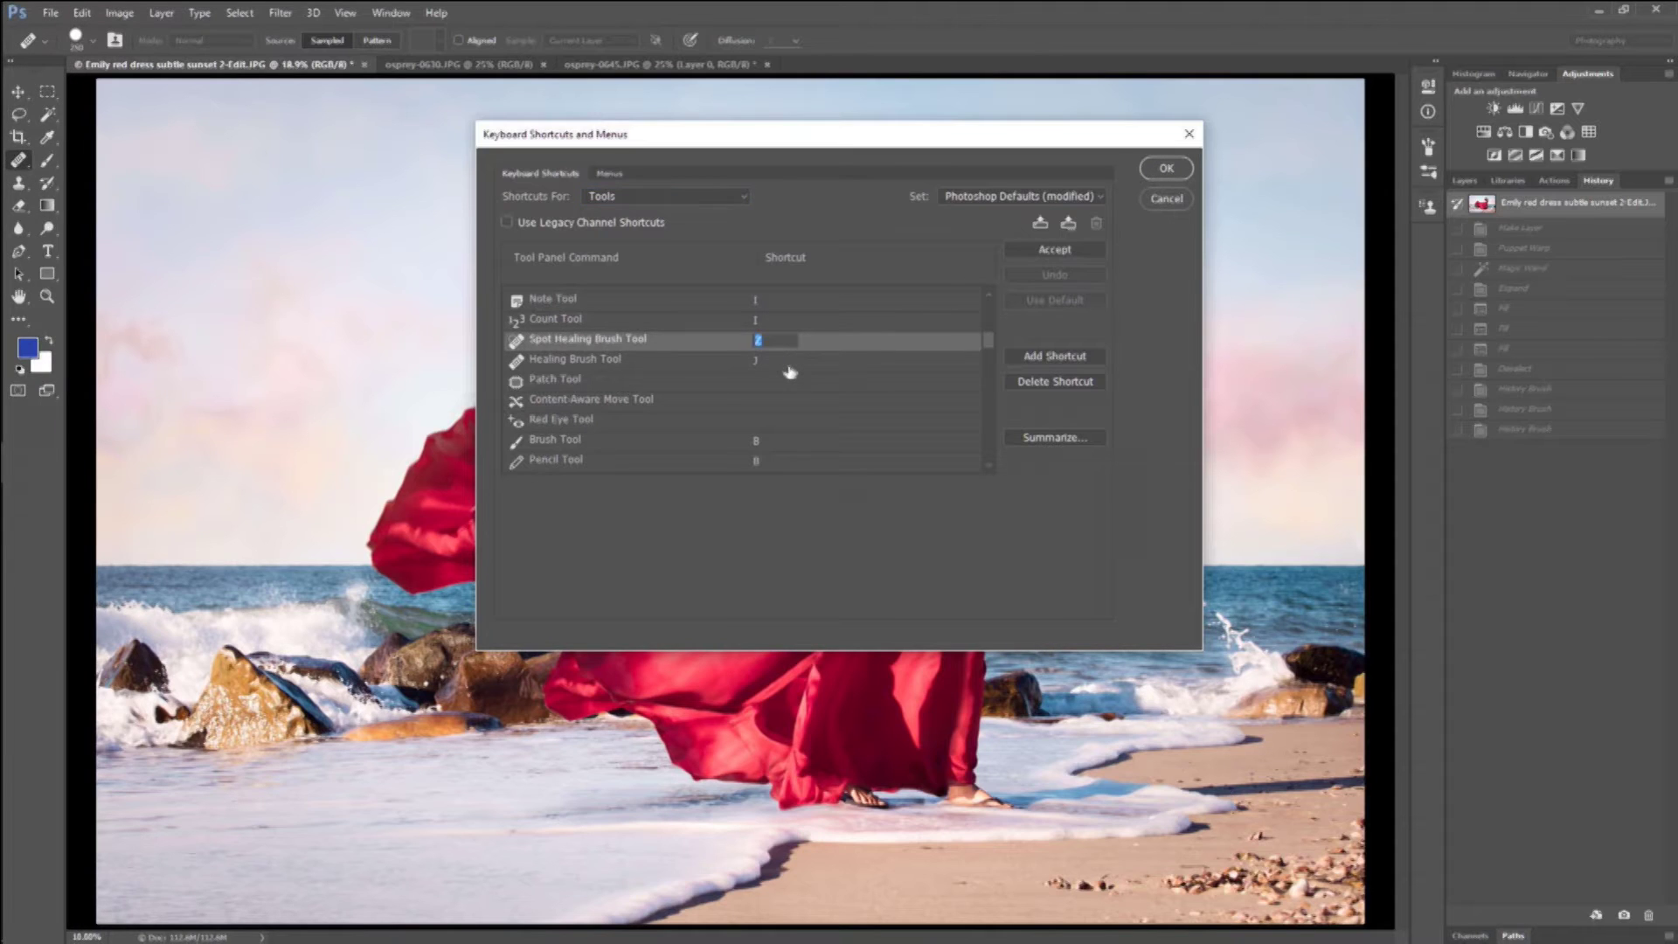
click(789, 362)
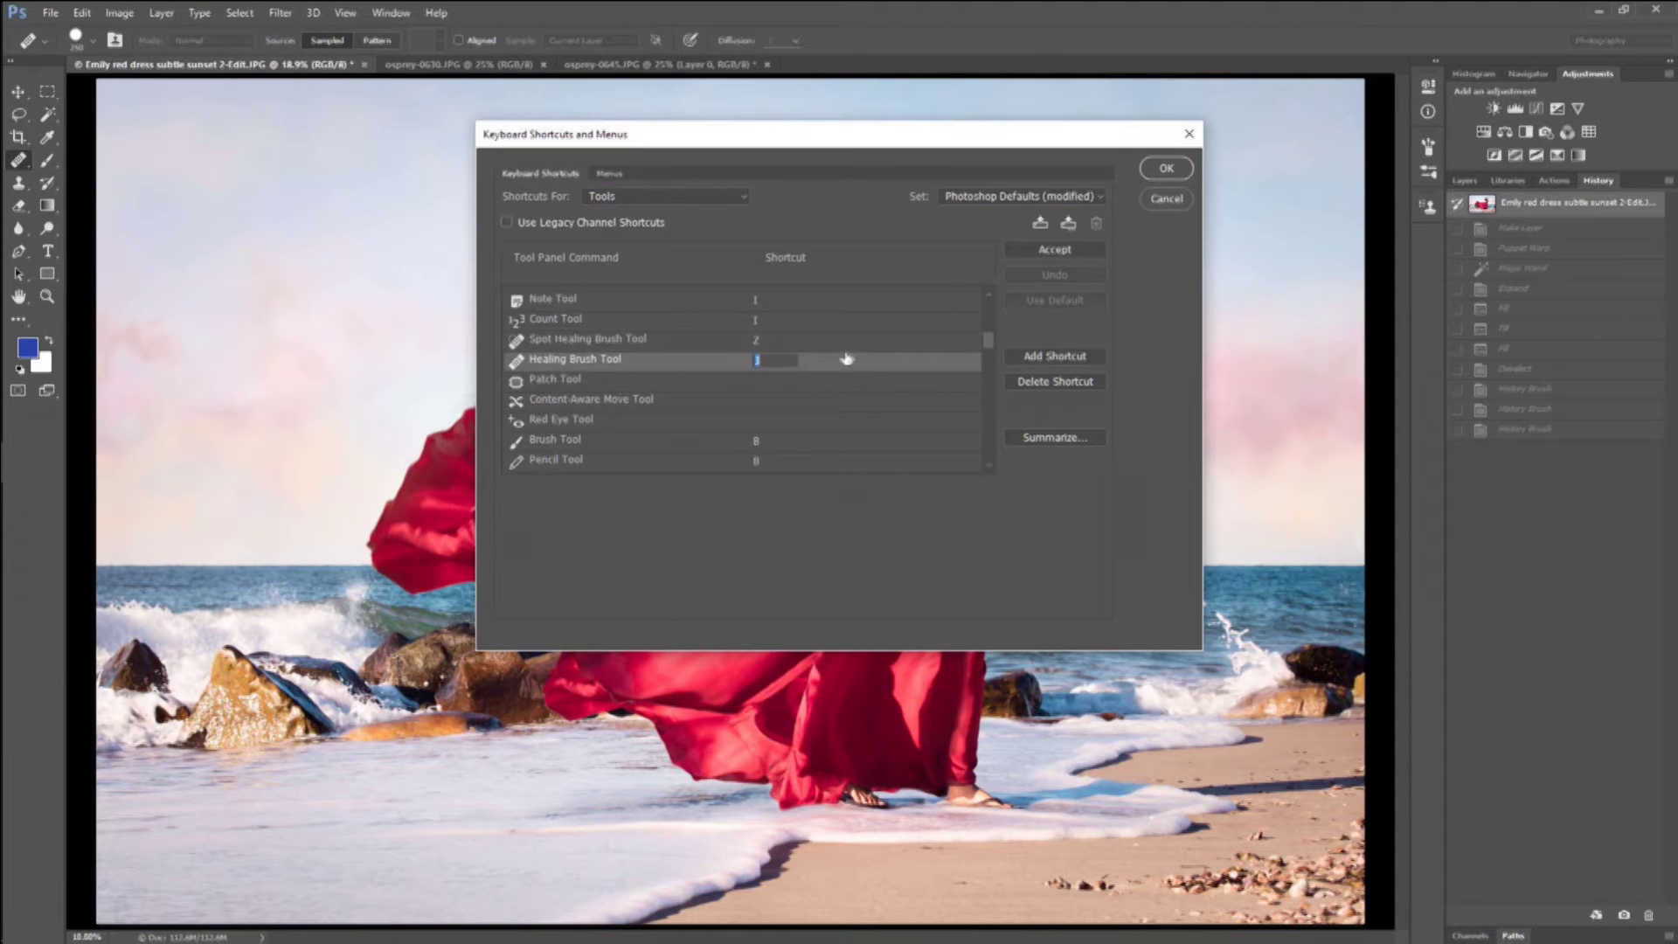
click(1154, 170)
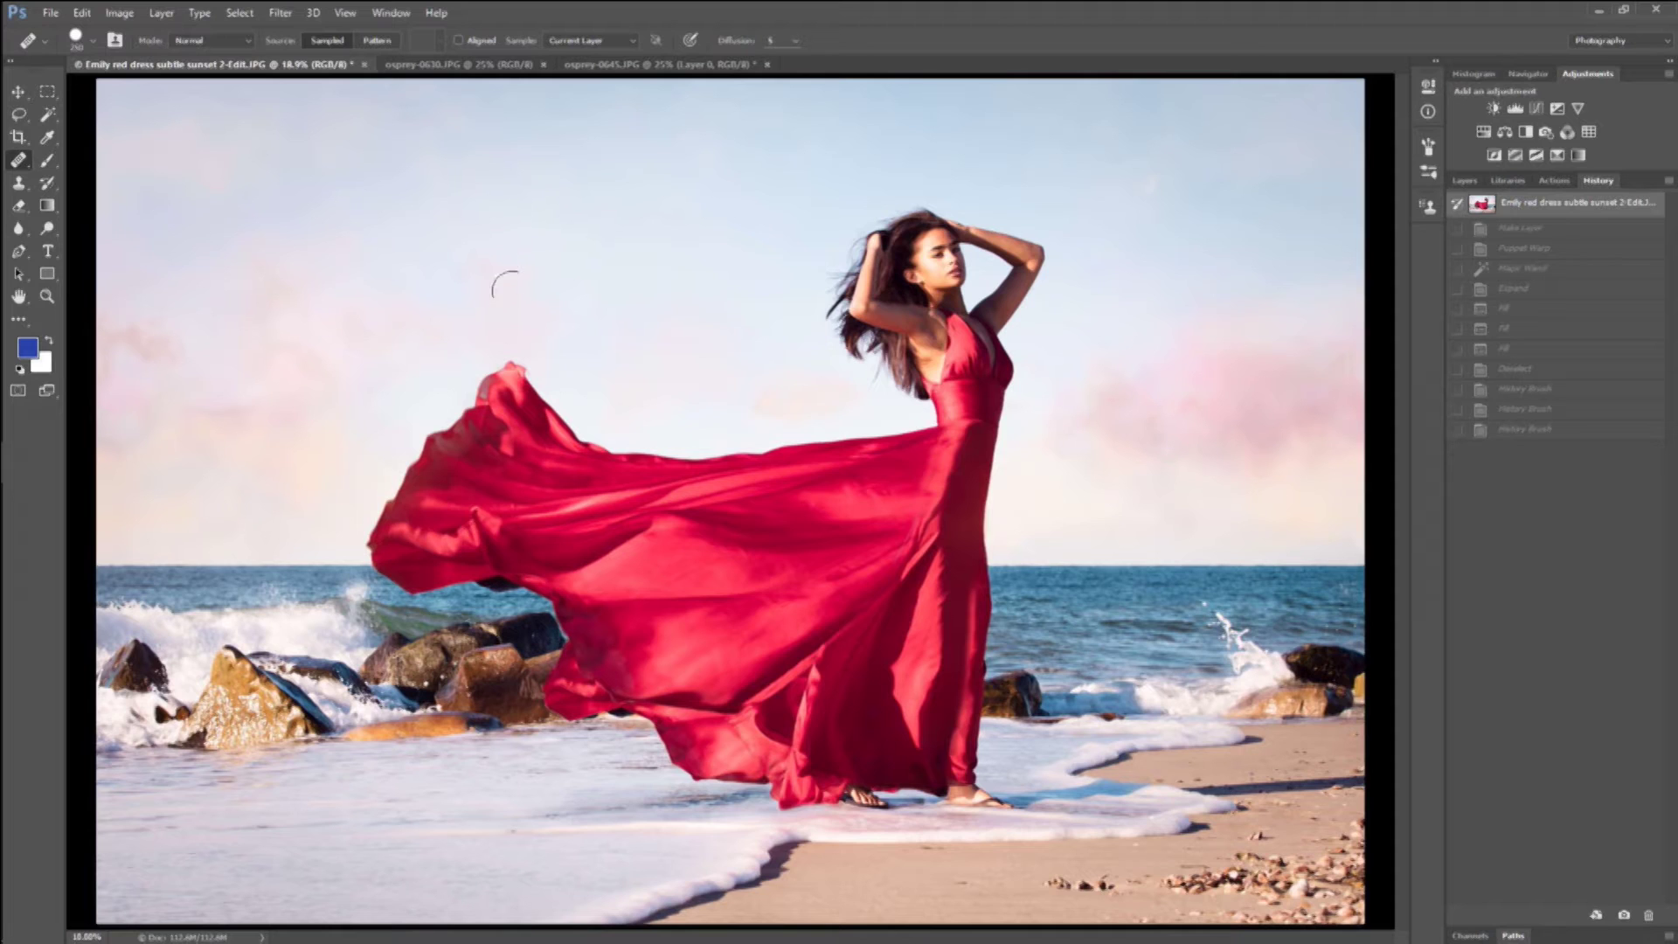
Sample the red dress with the Healing Brush and paint a stroke in the sky beside the woman's head.
click(529, 380)
click(776, 352)
drag(644, 291, 796, 310)
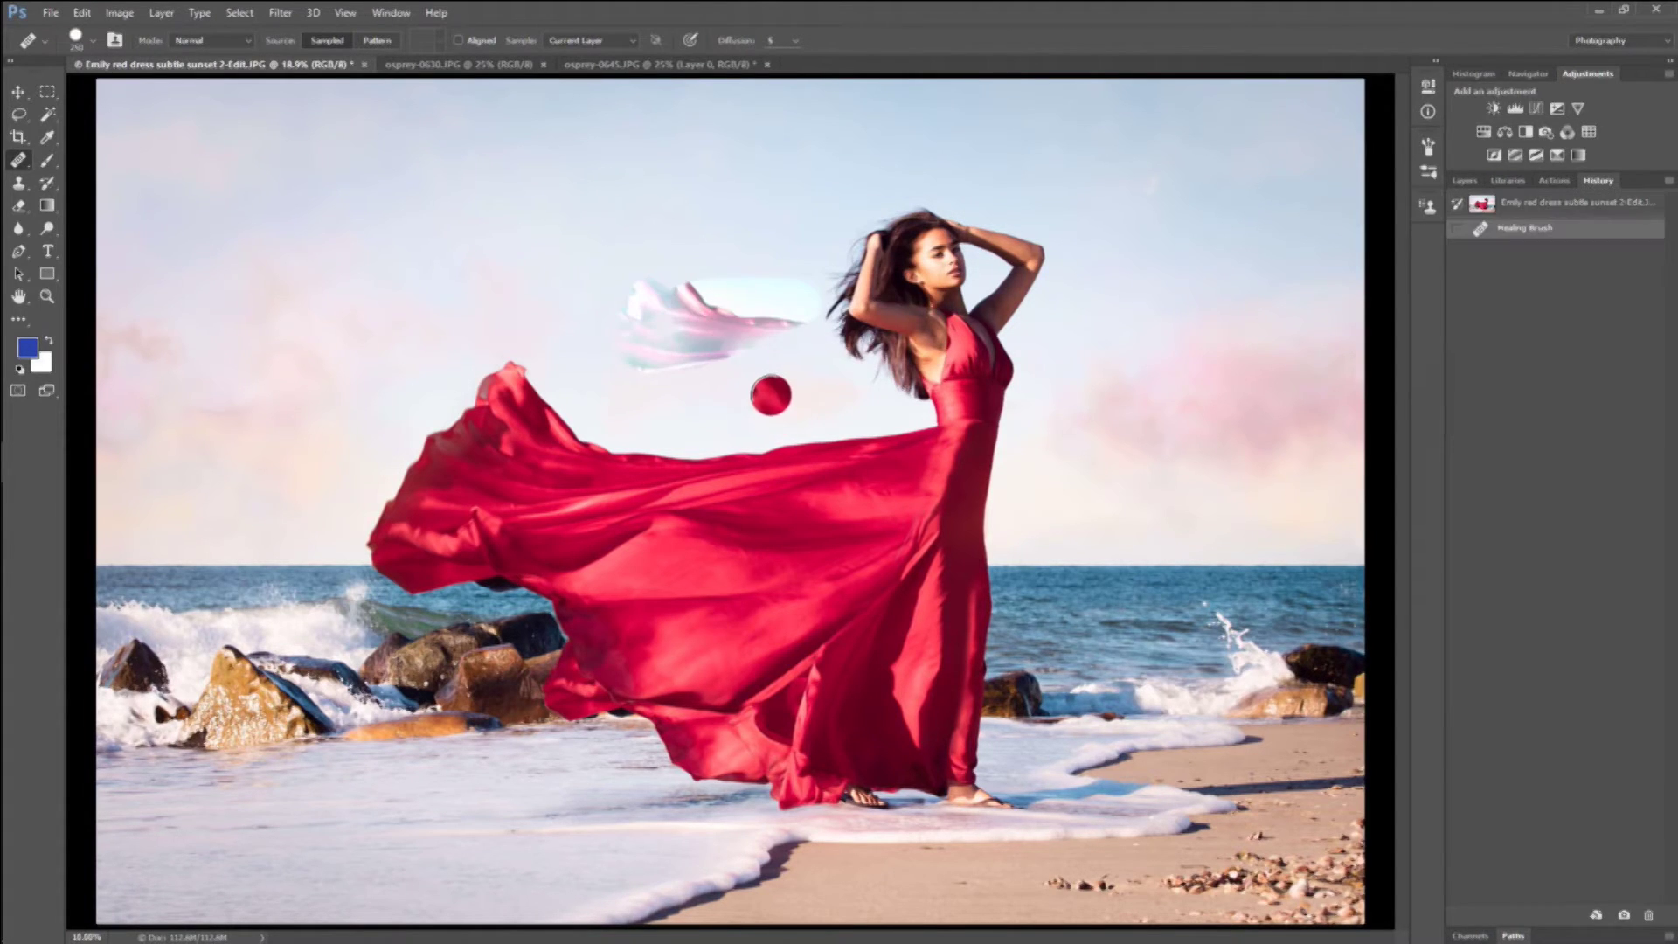
Brush over the painted sky patch with the Spot Healing Brush, and switch to the Hand Tool and back to the Healing Brush.
key(shift+j)
mouse_move(696, 302)
mouse_down()
mouse_move(640, 296)
mouse_move(685, 282)
mouse_move(711, 307)
mouse_move(657, 347)
mouse_up()
key(h)
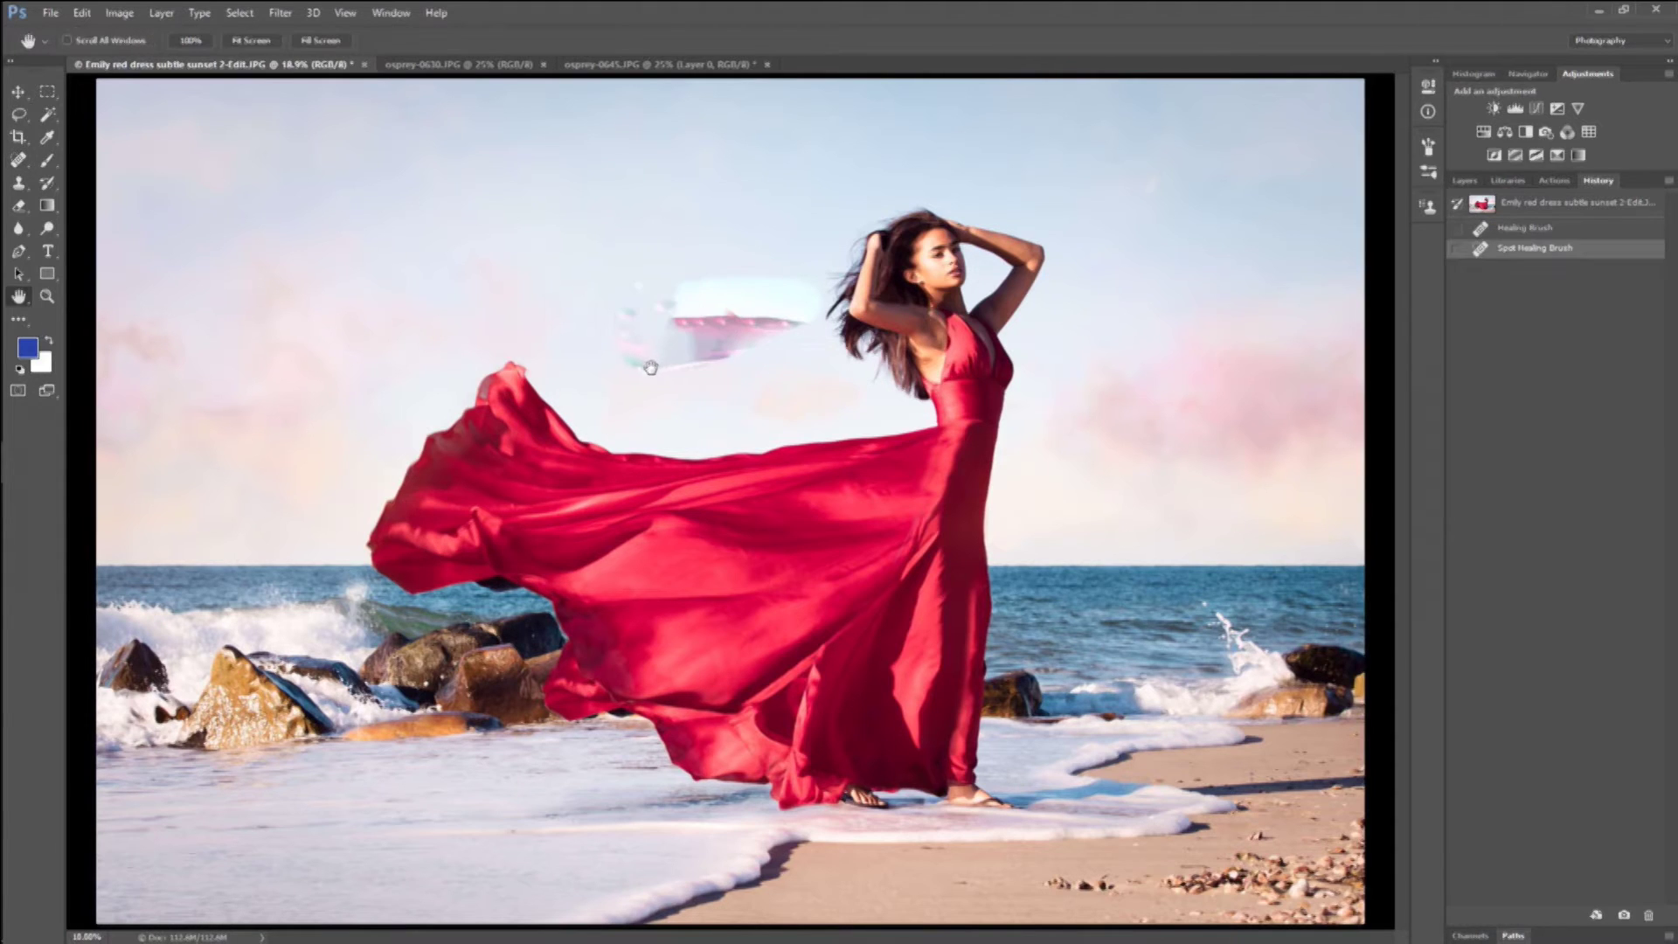
key(j)
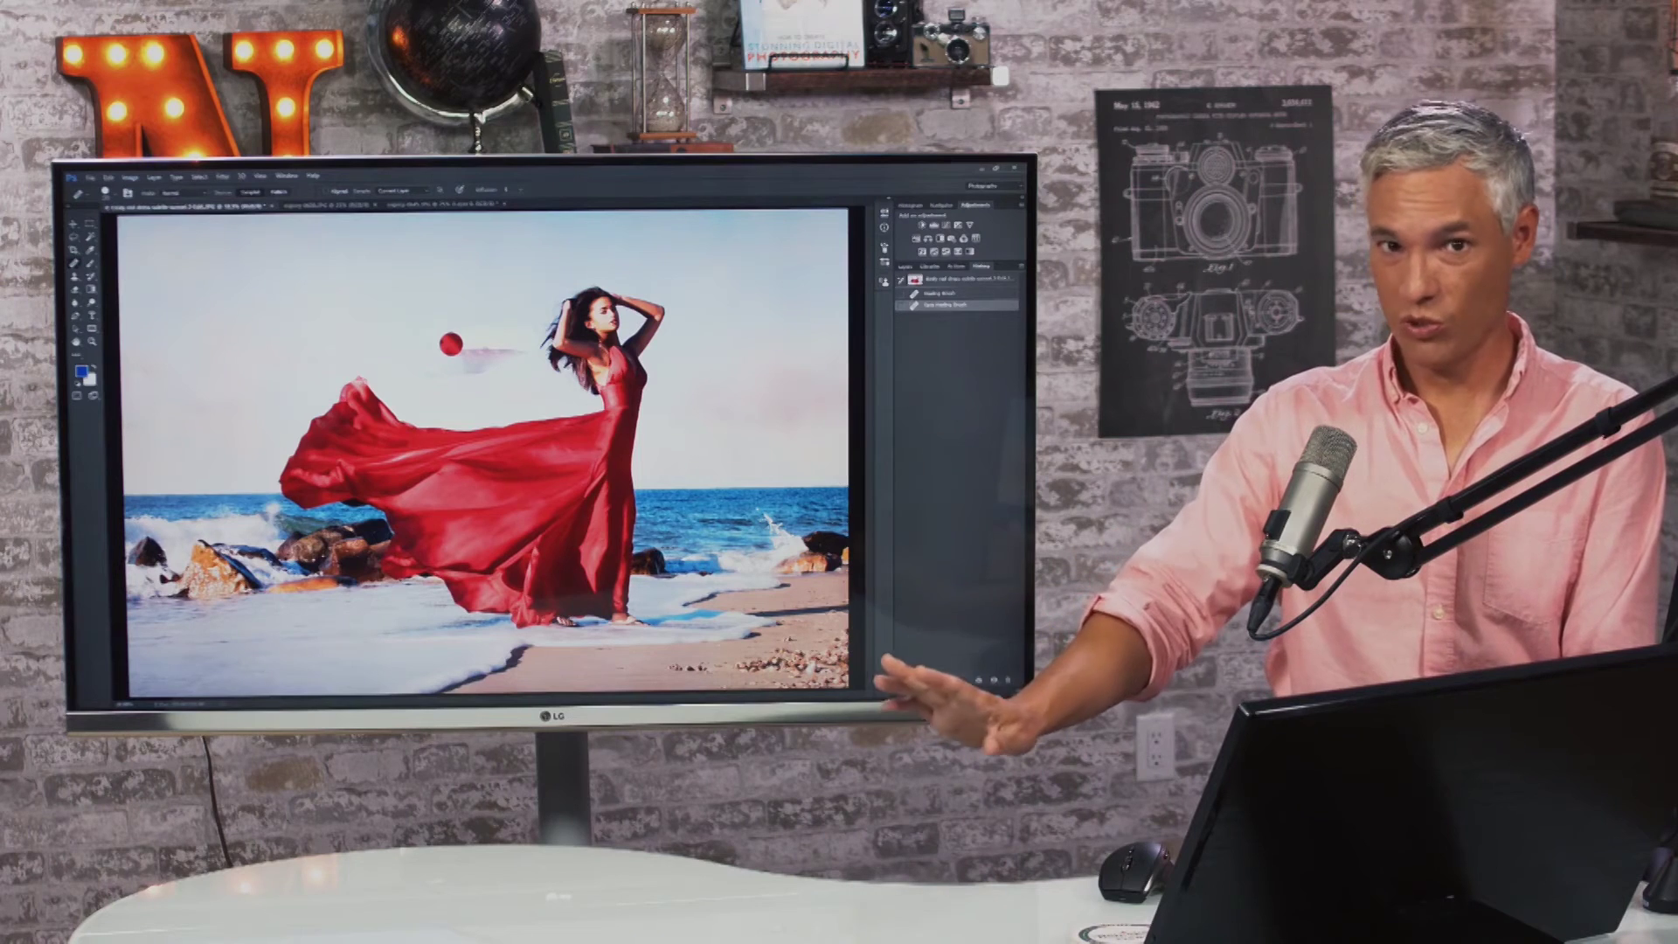
Switch to the slide presentation, advance to the Menus slide, and return to Photoshop.
key(alt+Tab)
key(Right)
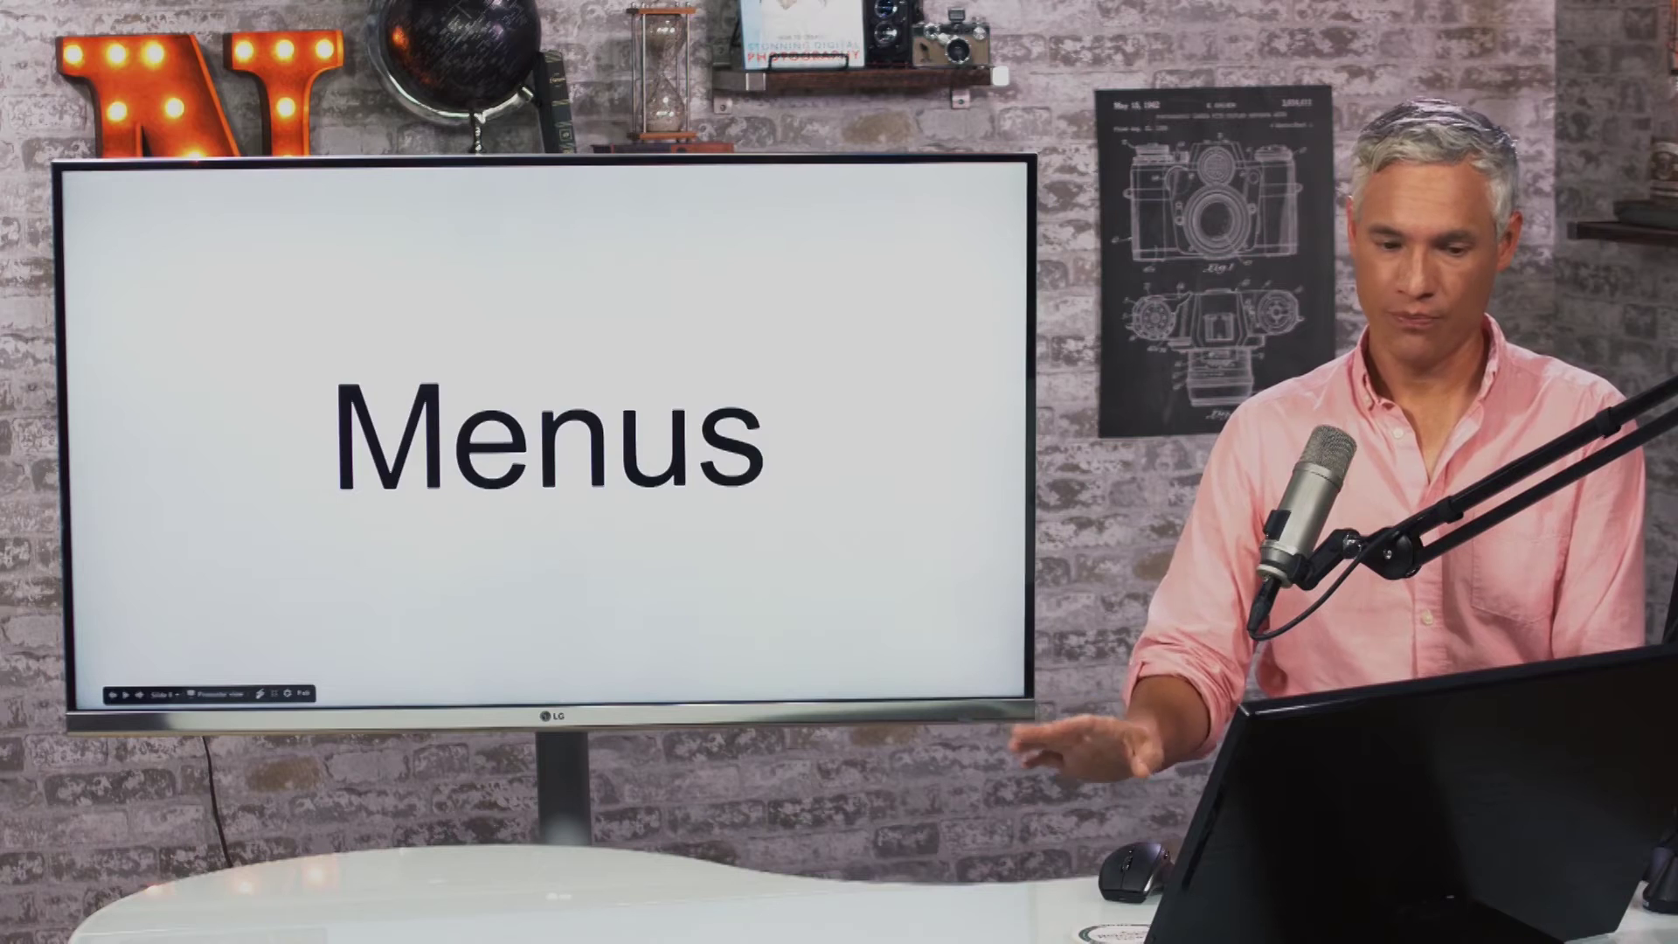
key(alt+Tab)
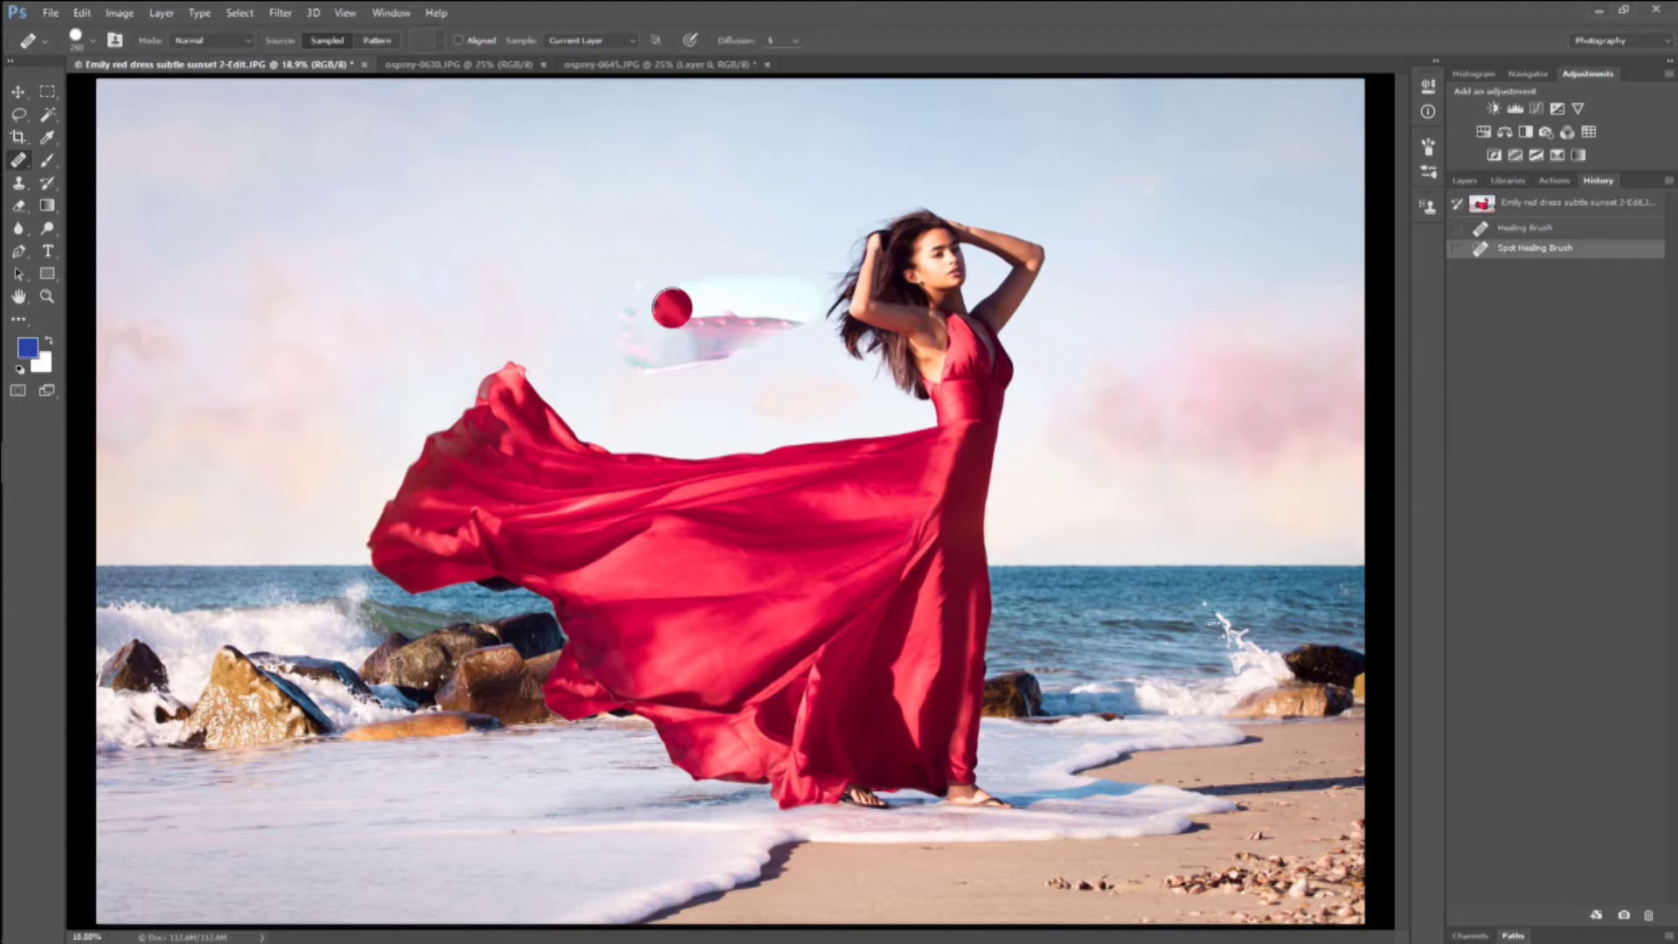
Open the menu customization settings for the application menus and expand the File commands.
click(87, 13)
mouse_move(120, 12)
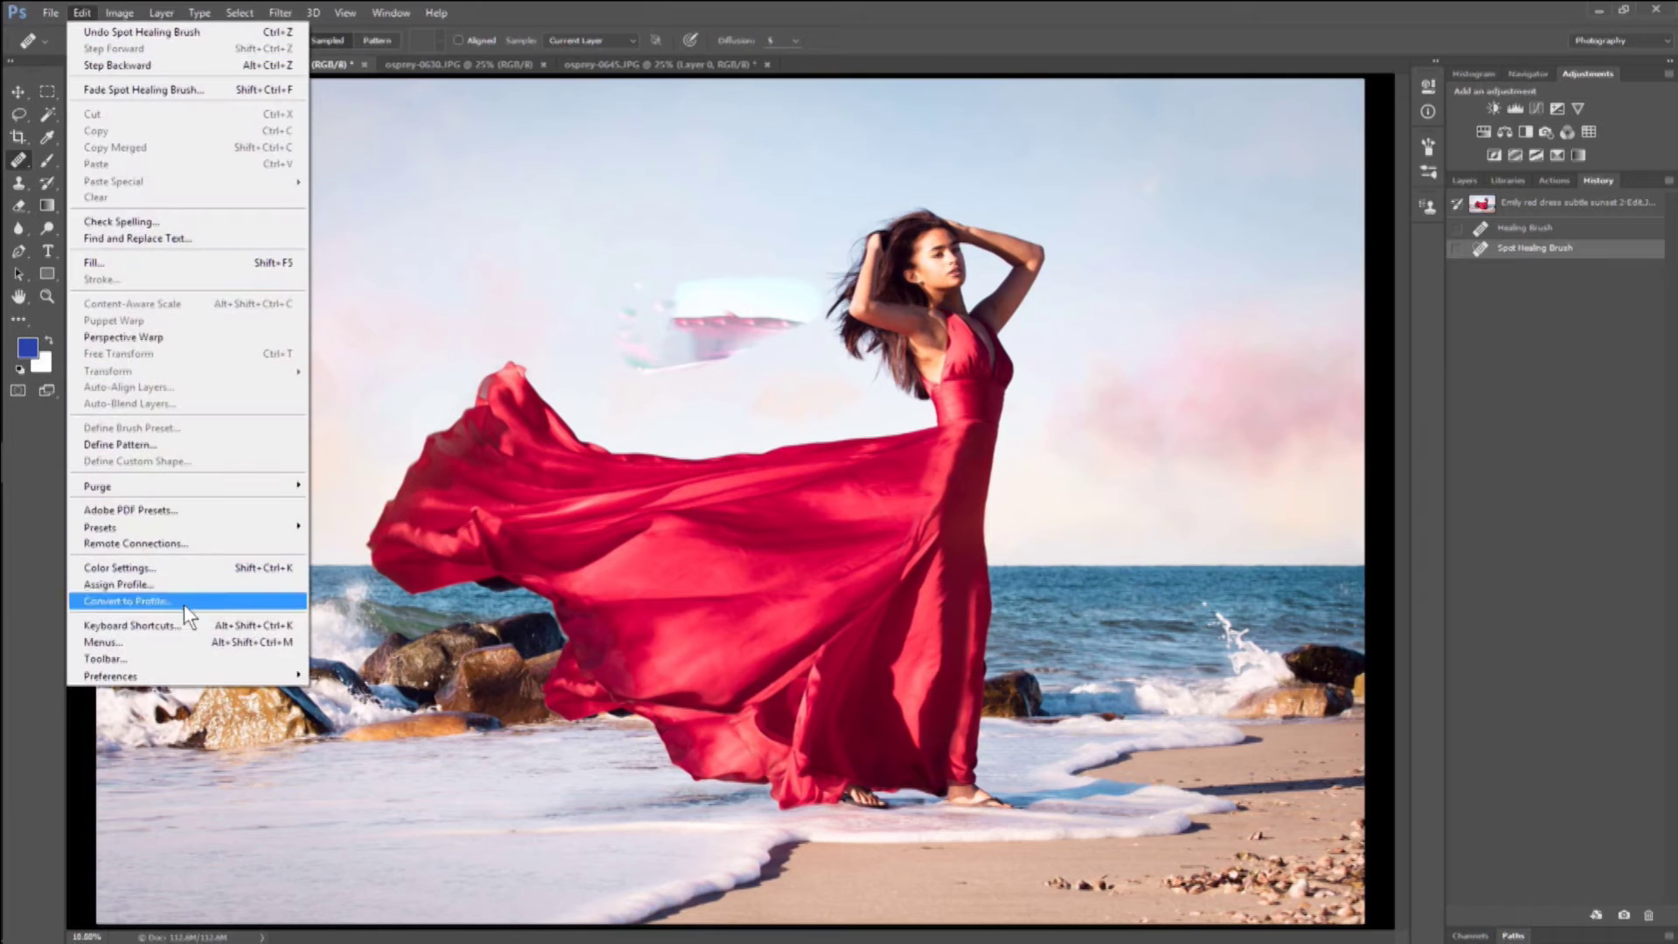
click(195, 644)
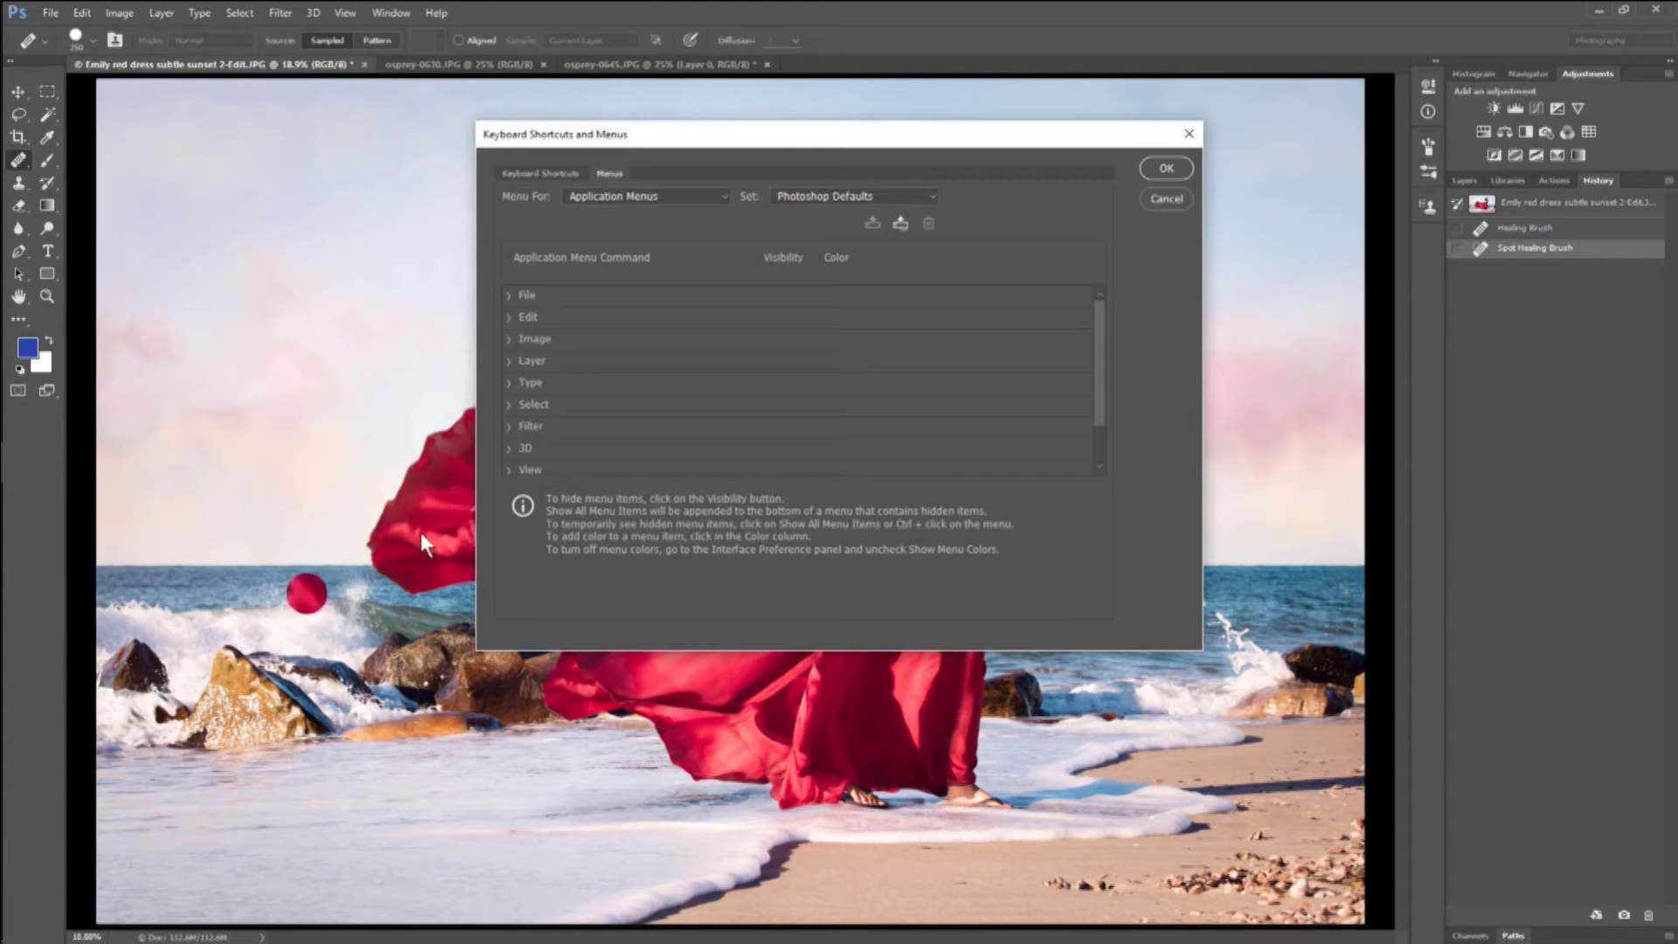
click(556, 172)
click(607, 171)
click(510, 296)
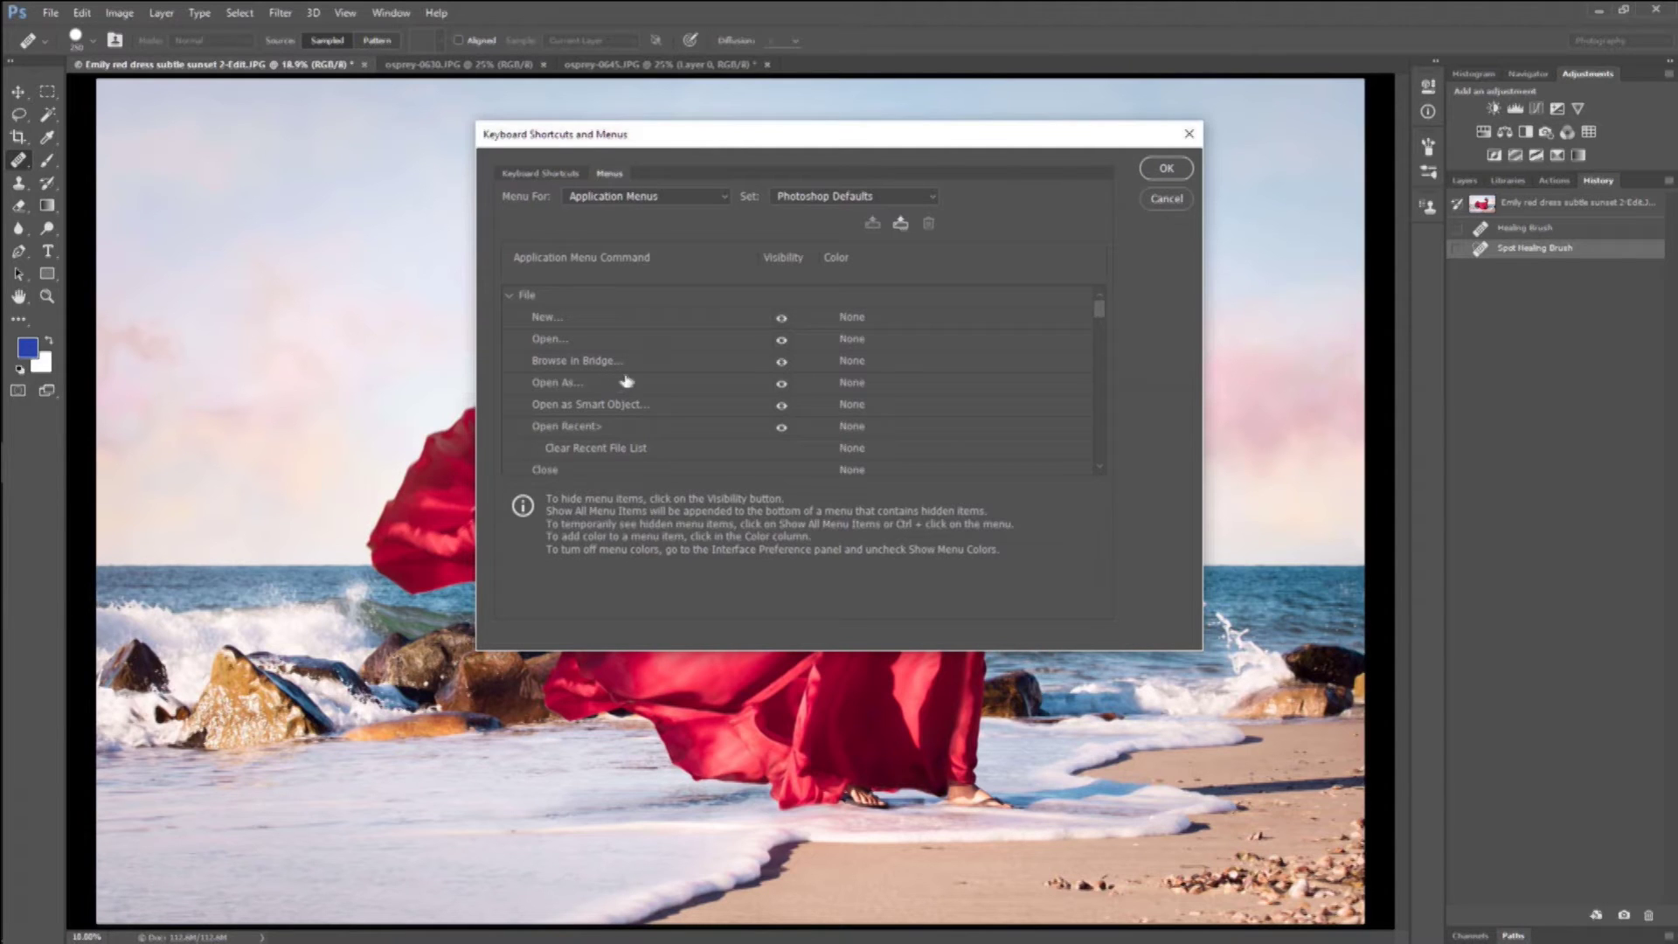
Hide the File commands Close and Go to Bridge, Check In and Revert.
scroll(626, 380, down, 1)
scroll(656, 377, down, 3)
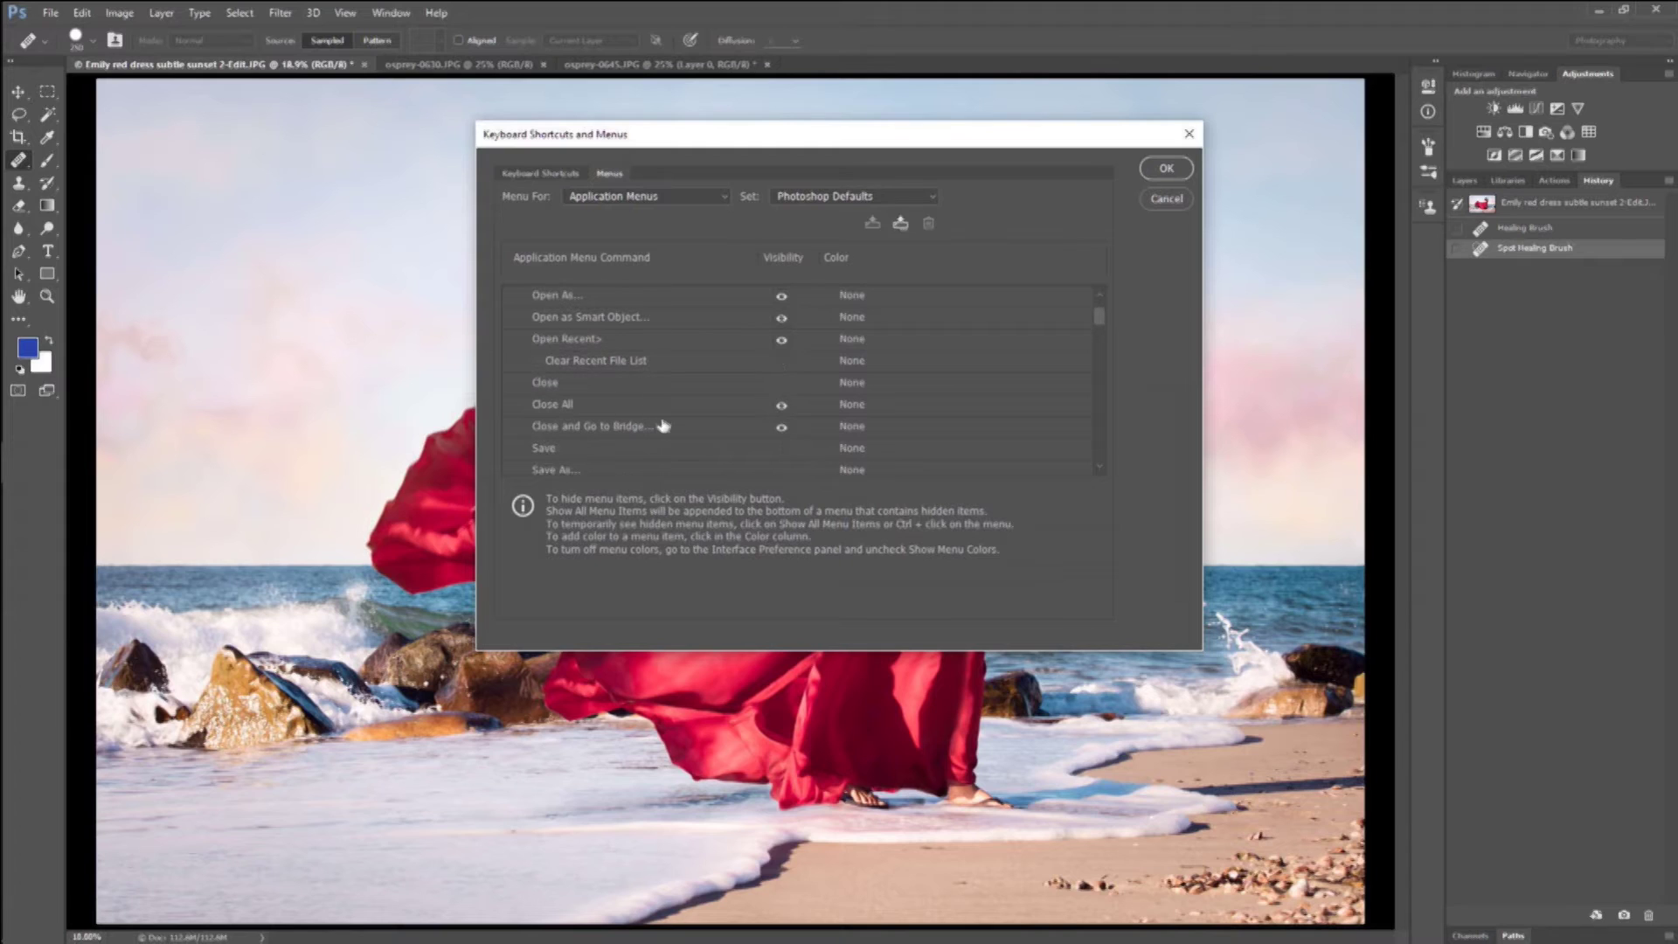
click(664, 427)
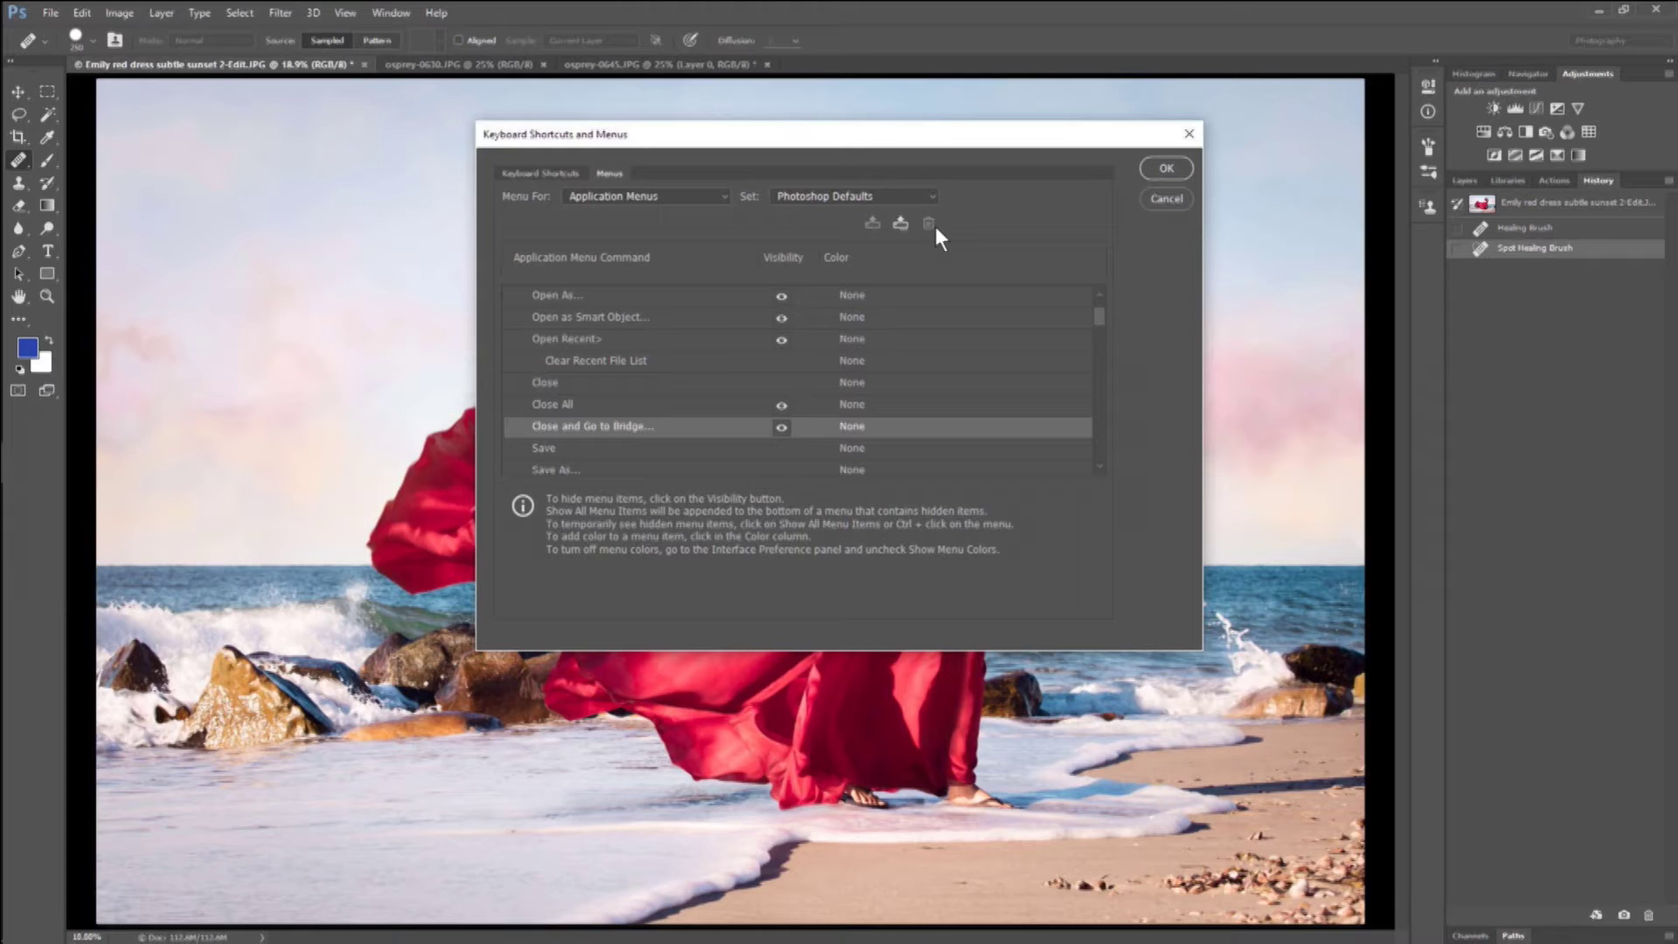
click(782, 427)
scroll(713, 400, down, 4)
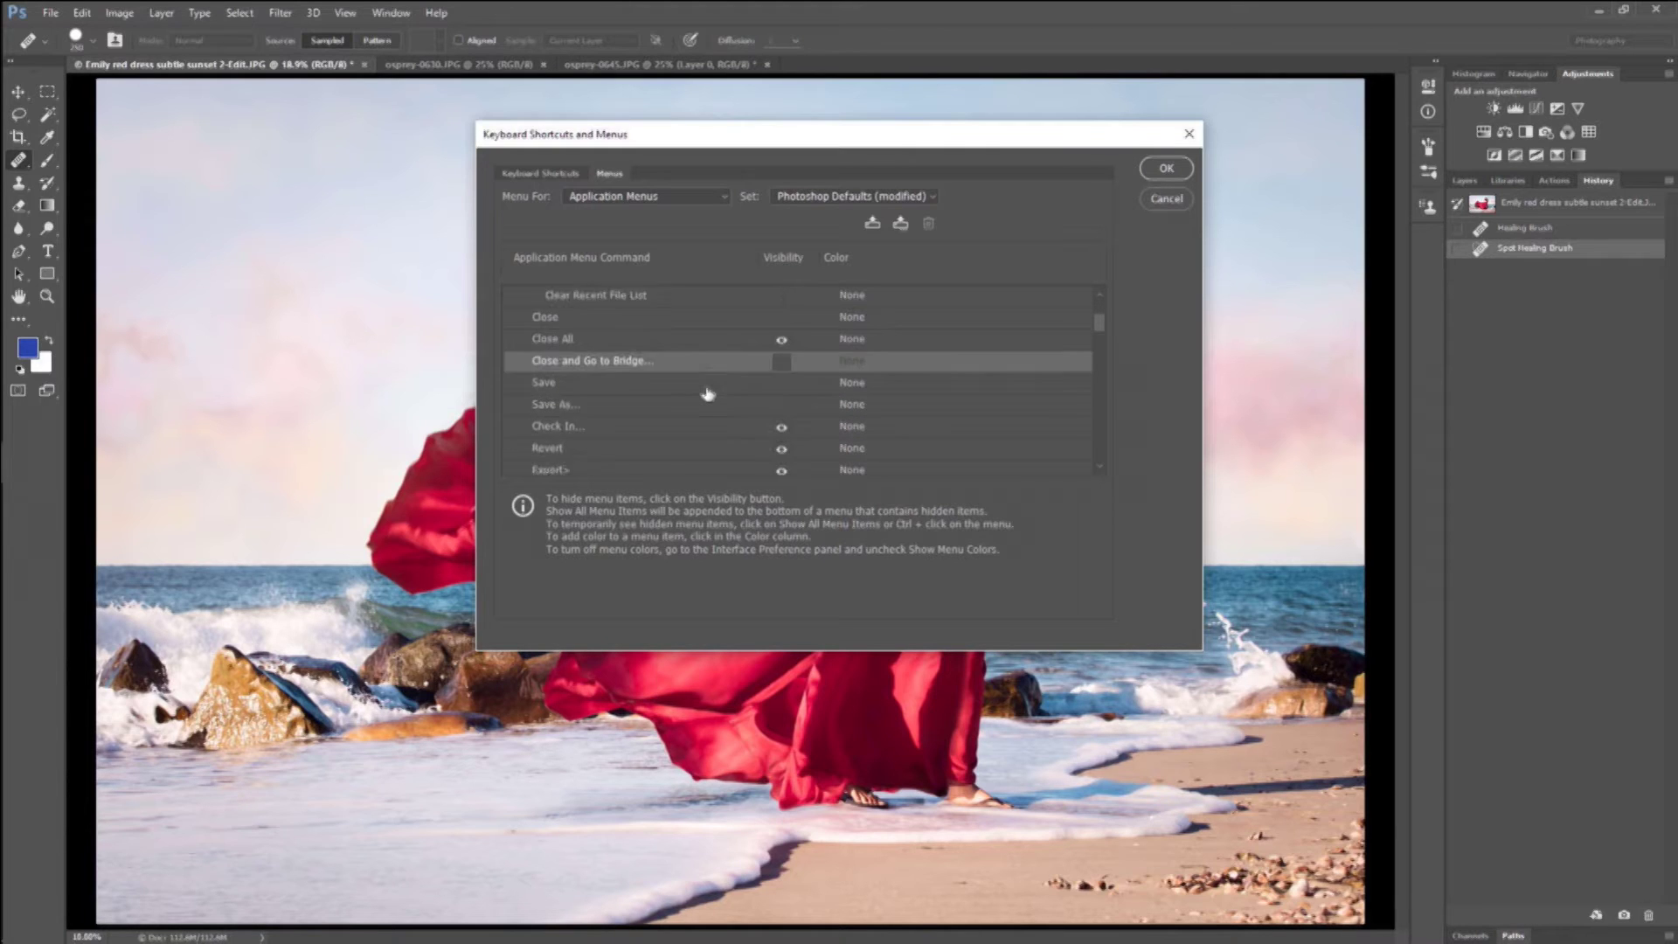
click(783, 407)
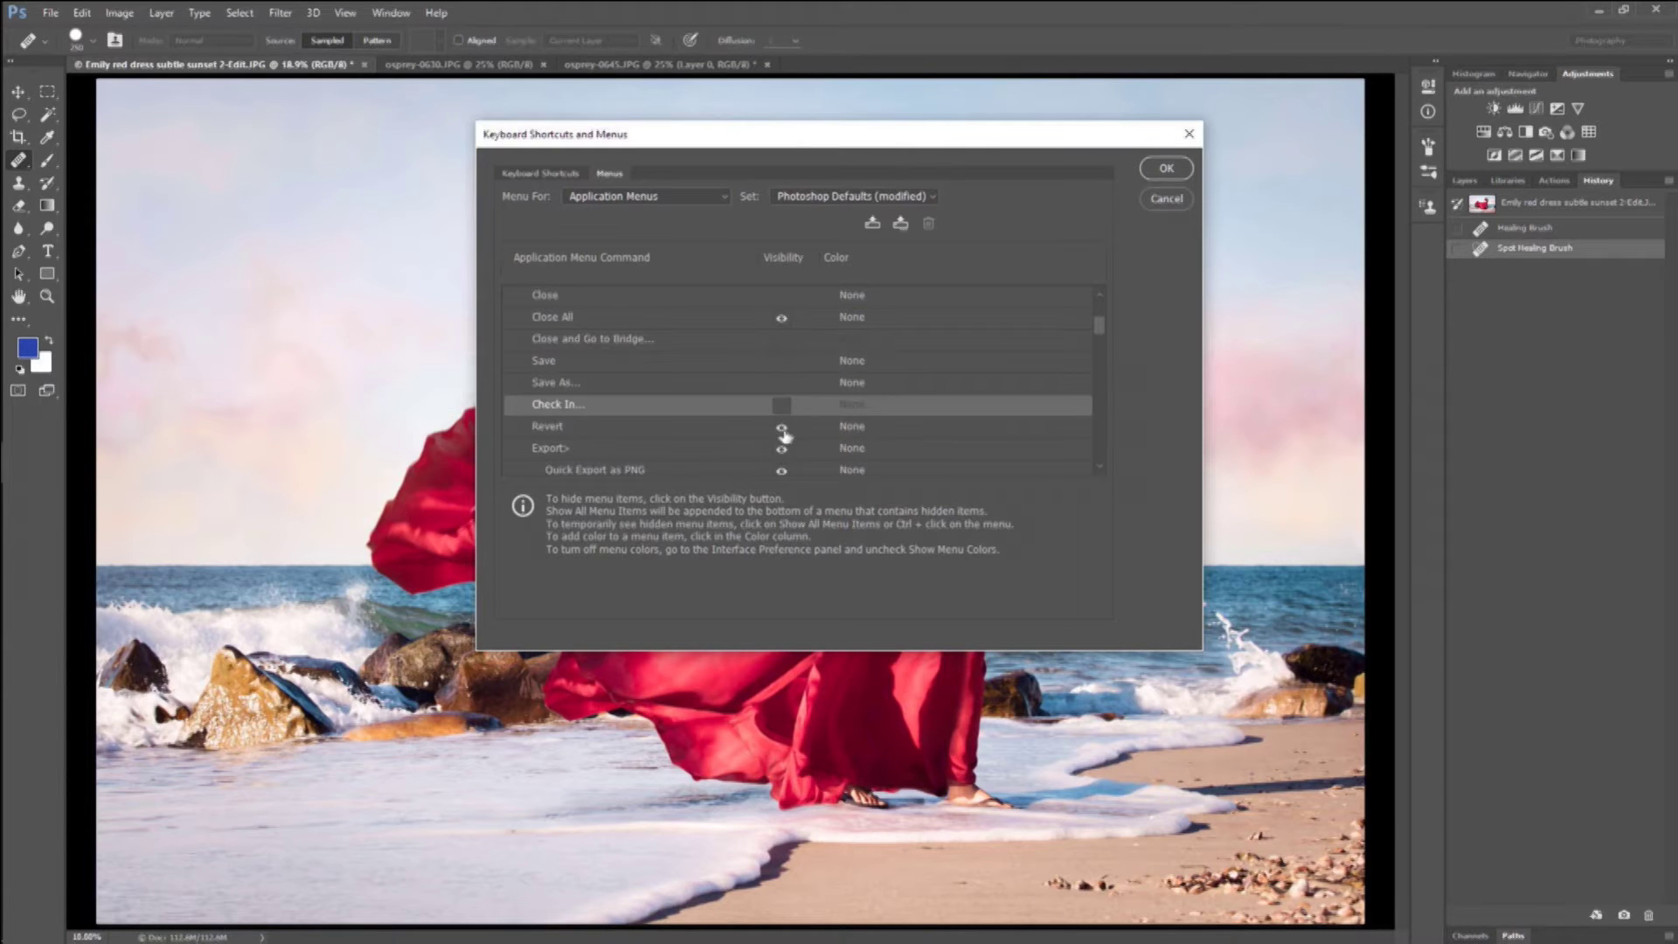
click(782, 429)
Hide the Export commands Artboards to Files, Artboards to PDF, Layer Comps to Files, Layer Comps to PDF and Layers to Files.
scroll(735, 385, down, 3)
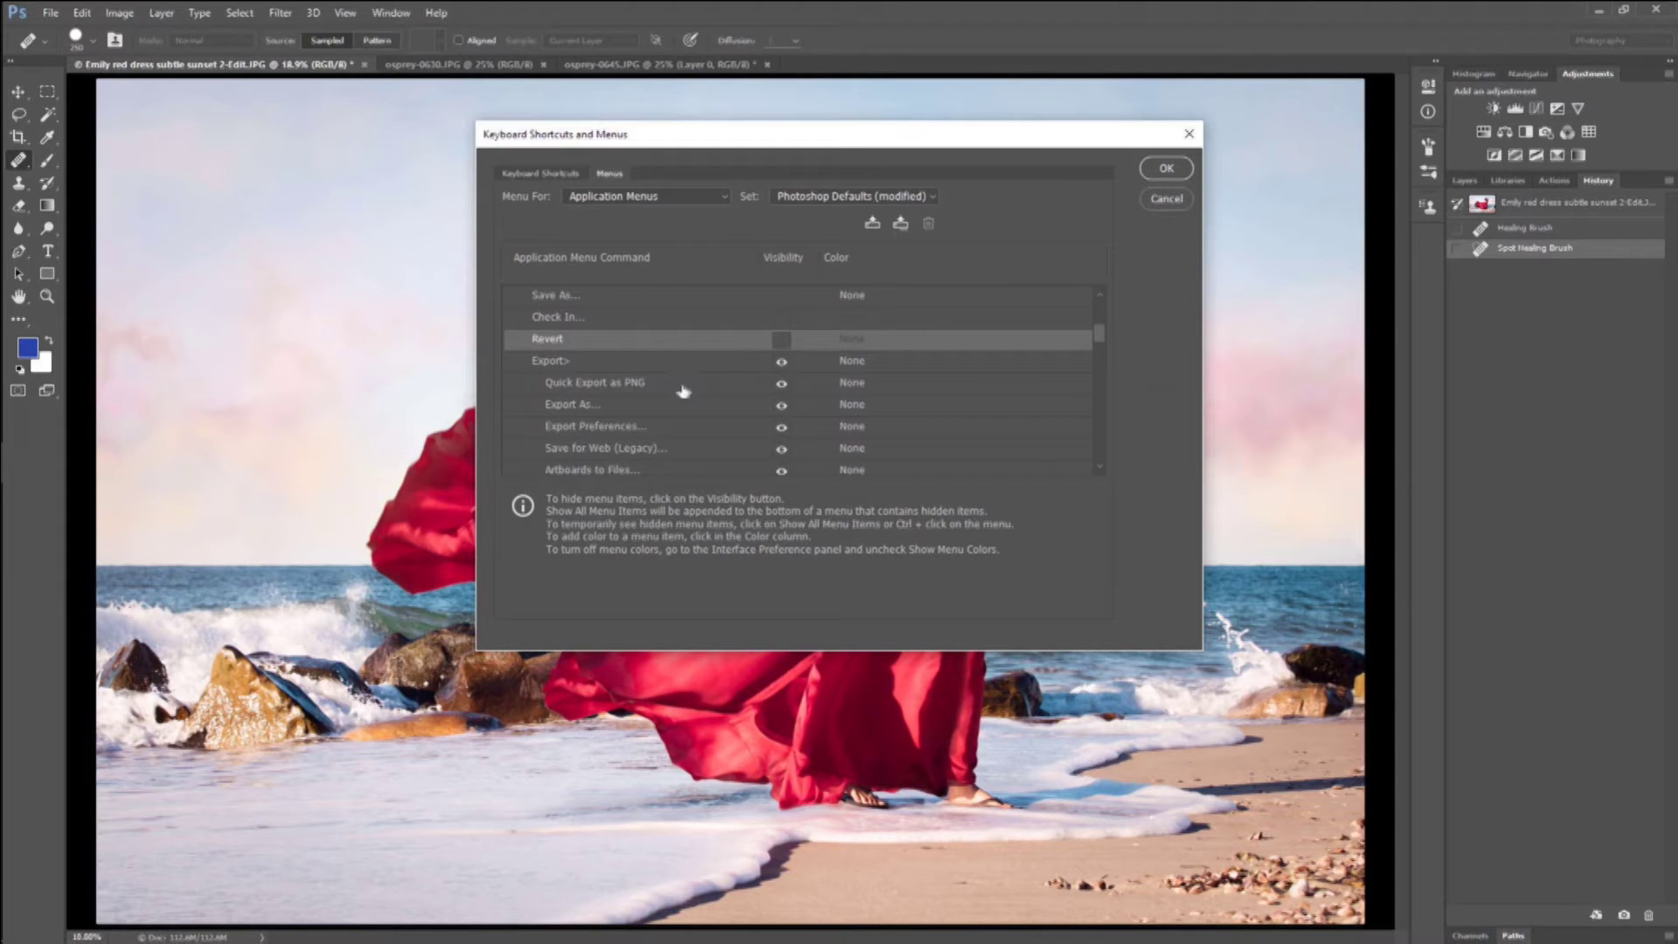
scroll(713, 408, down, 1)
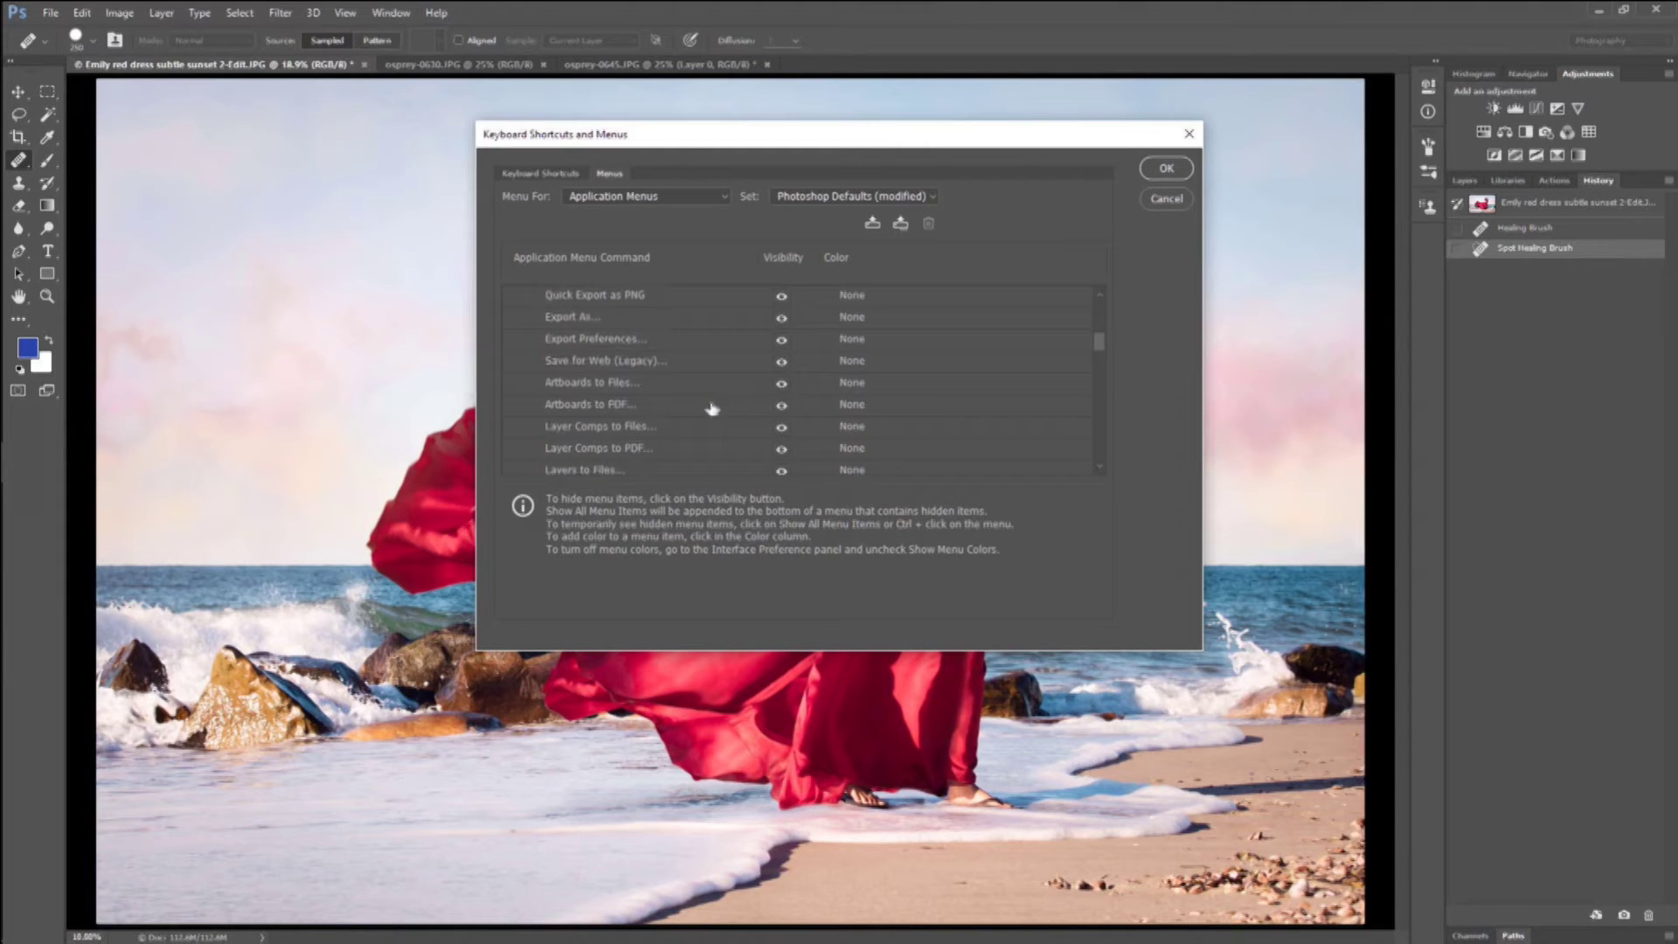
click(782, 385)
click(784, 406)
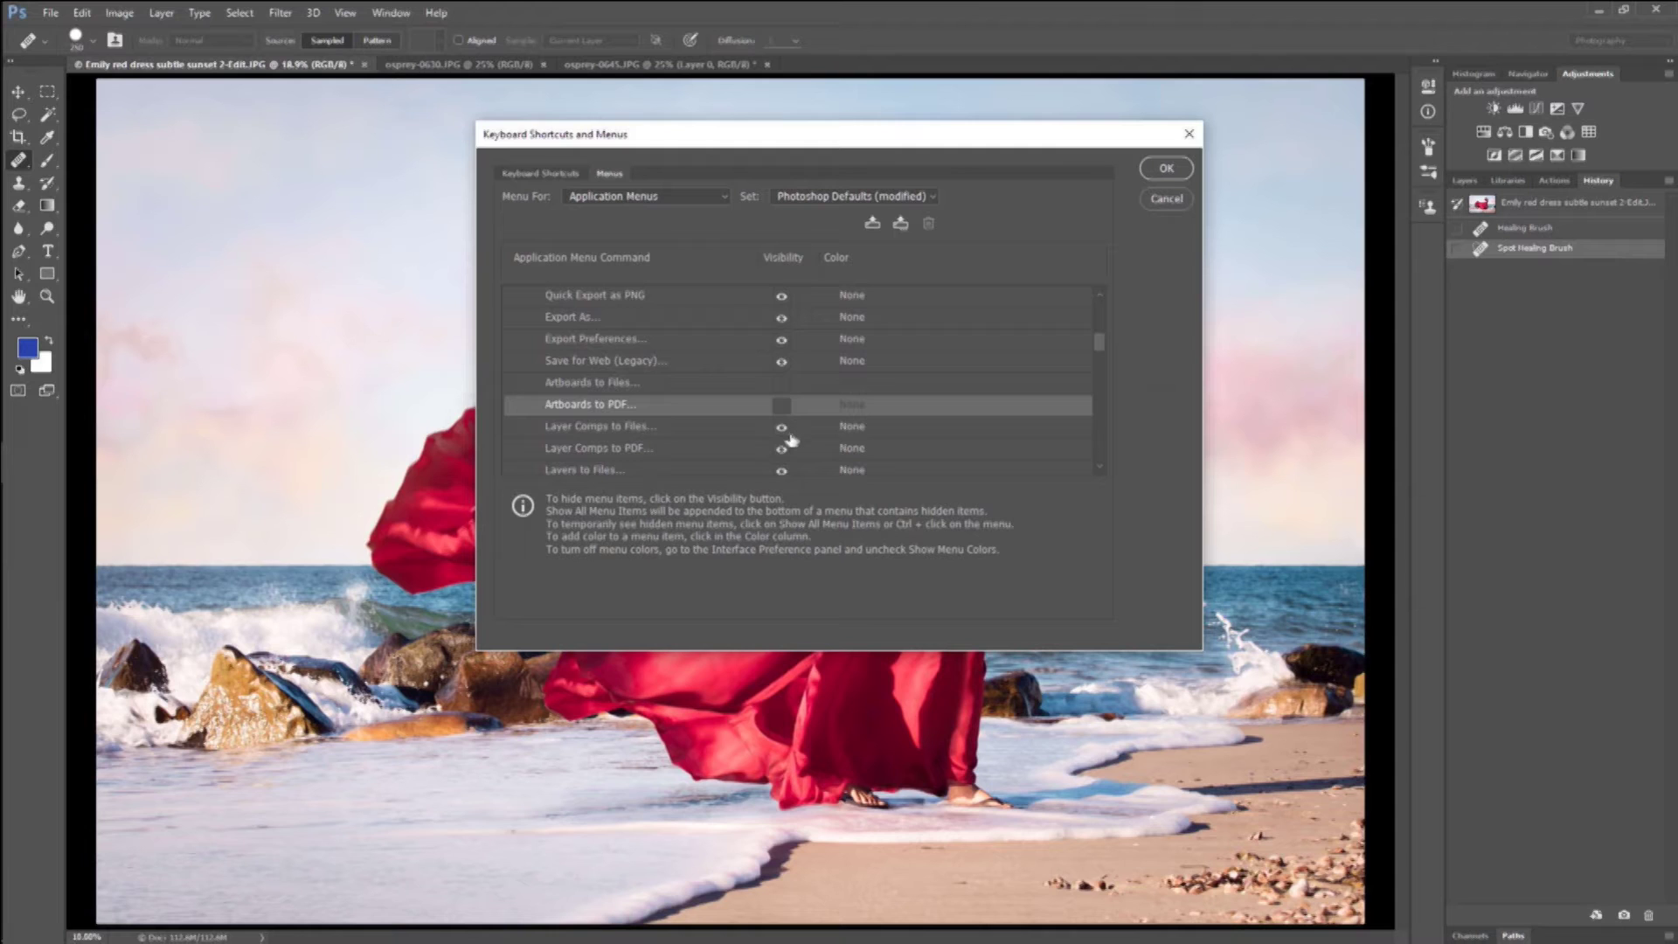
click(782, 428)
click(783, 450)
click(783, 472)
Hide the Export commands Color Lookup Tables, Data Sets as Files, Paths to Illustrator, Render Video and Zoomify.
scroll(742, 380, down, 1)
scroll(743, 381, down, 1)
click(782, 385)
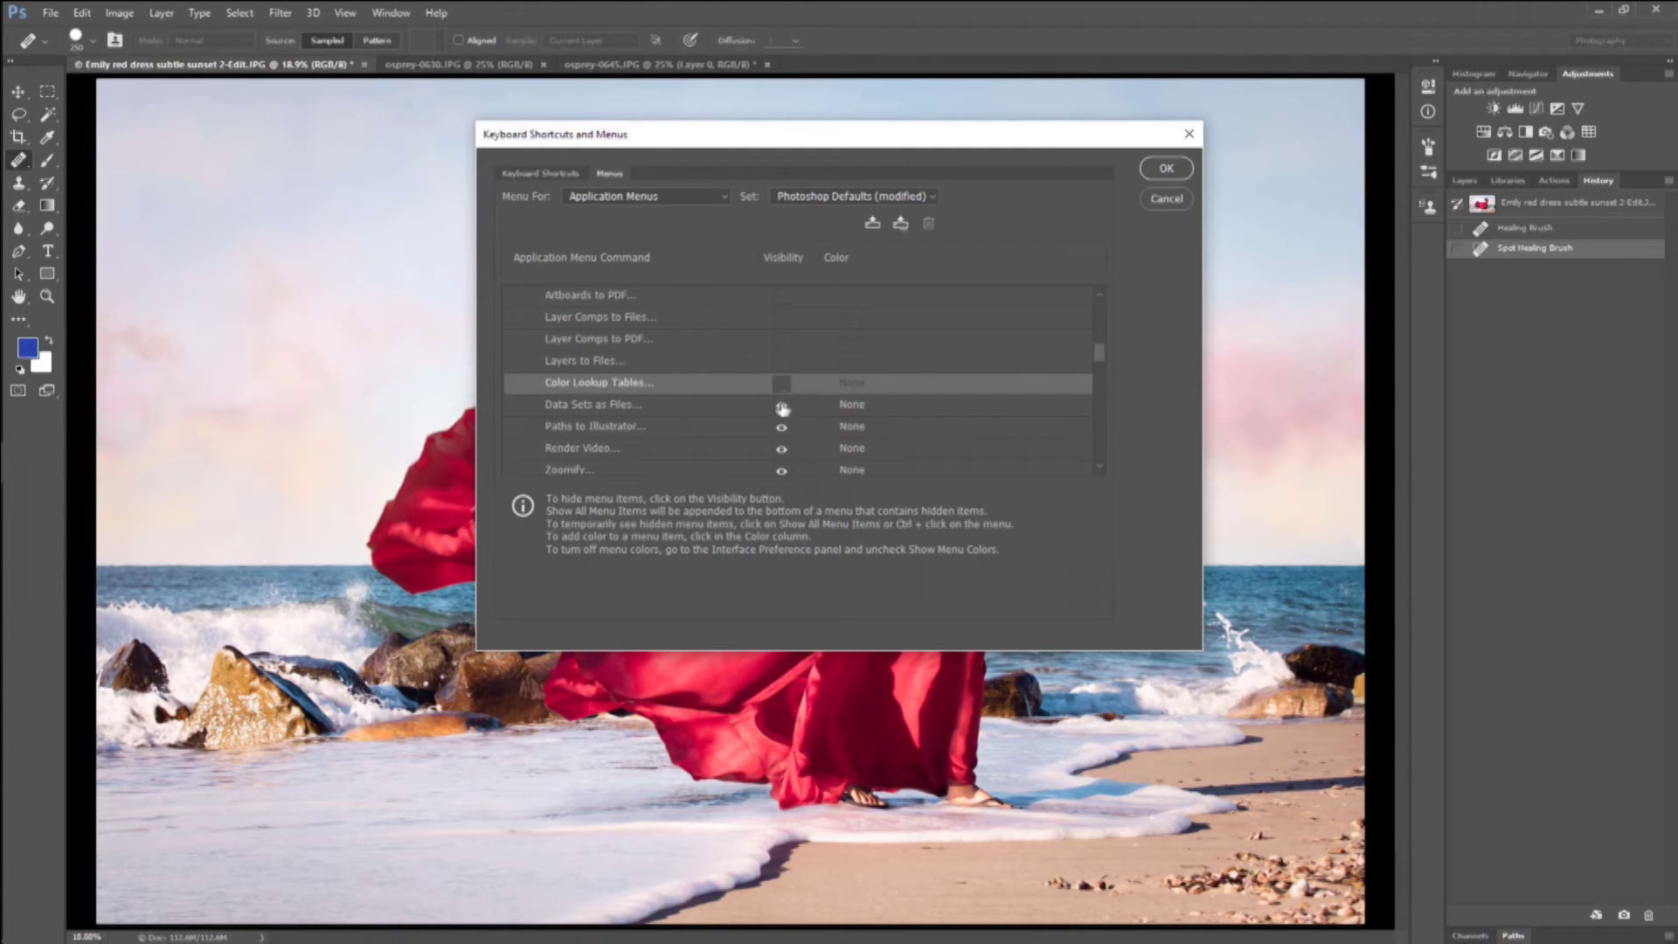
click(783, 406)
click(783, 427)
click(782, 450)
click(783, 472)
Hide the Generate submenu and the File commands Share on Behance and Search Adobe Stock.
scroll(733, 377, down, 2)
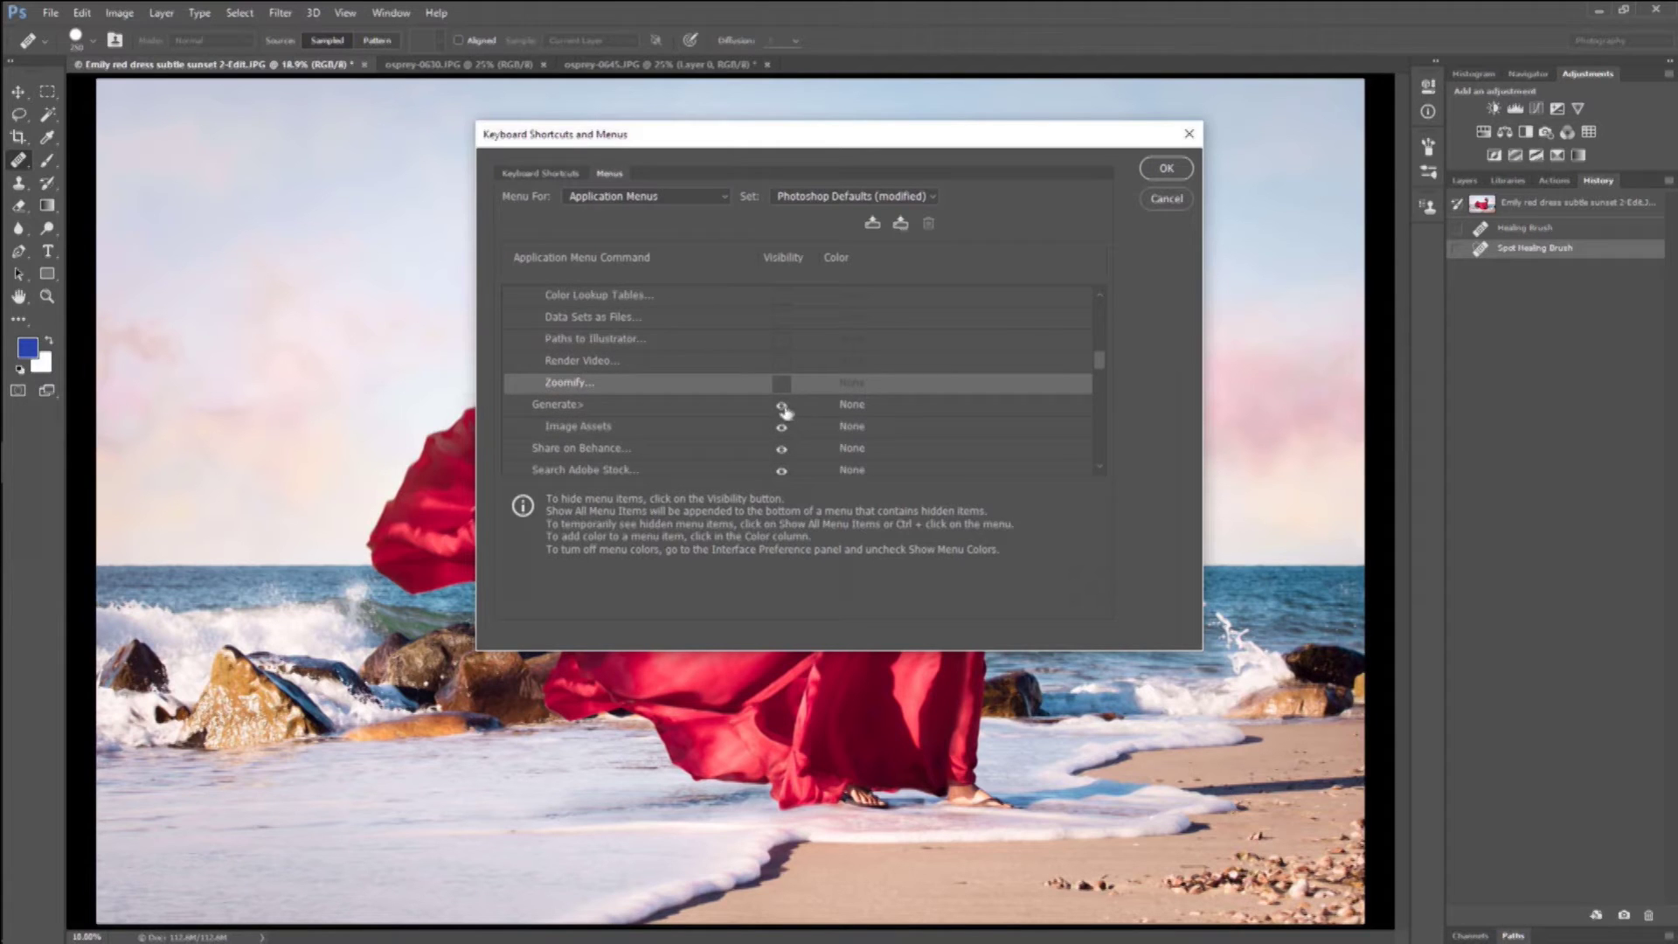
click(783, 407)
click(782, 426)
scroll(673, 359, down, 2)
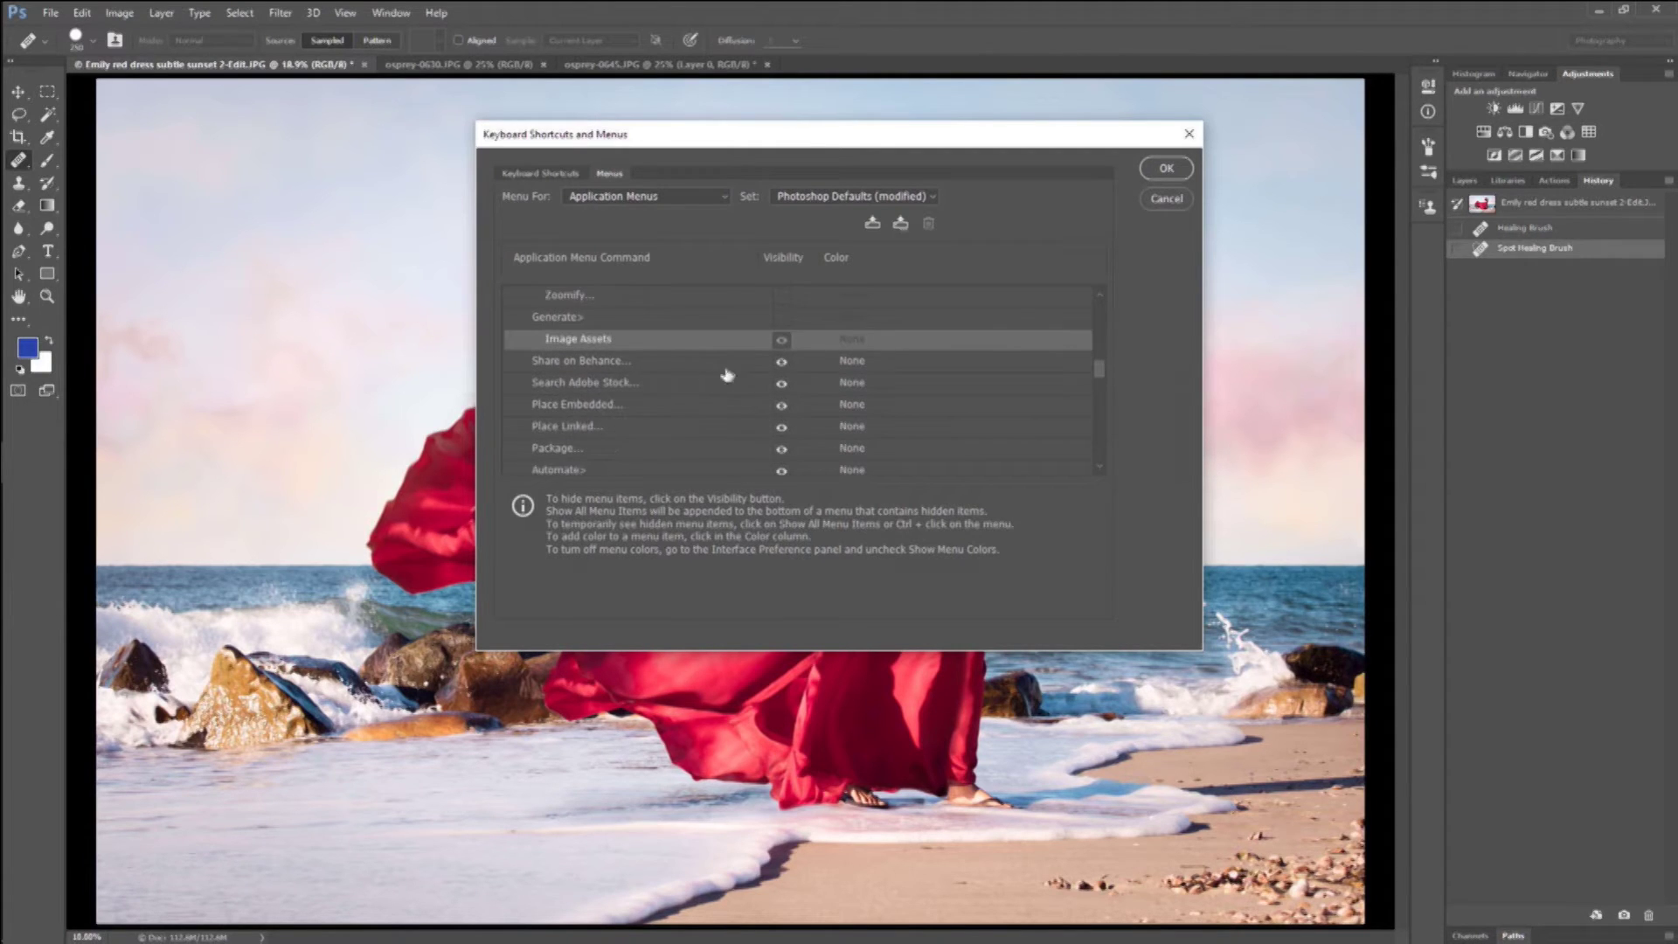
click(782, 363)
click(782, 384)
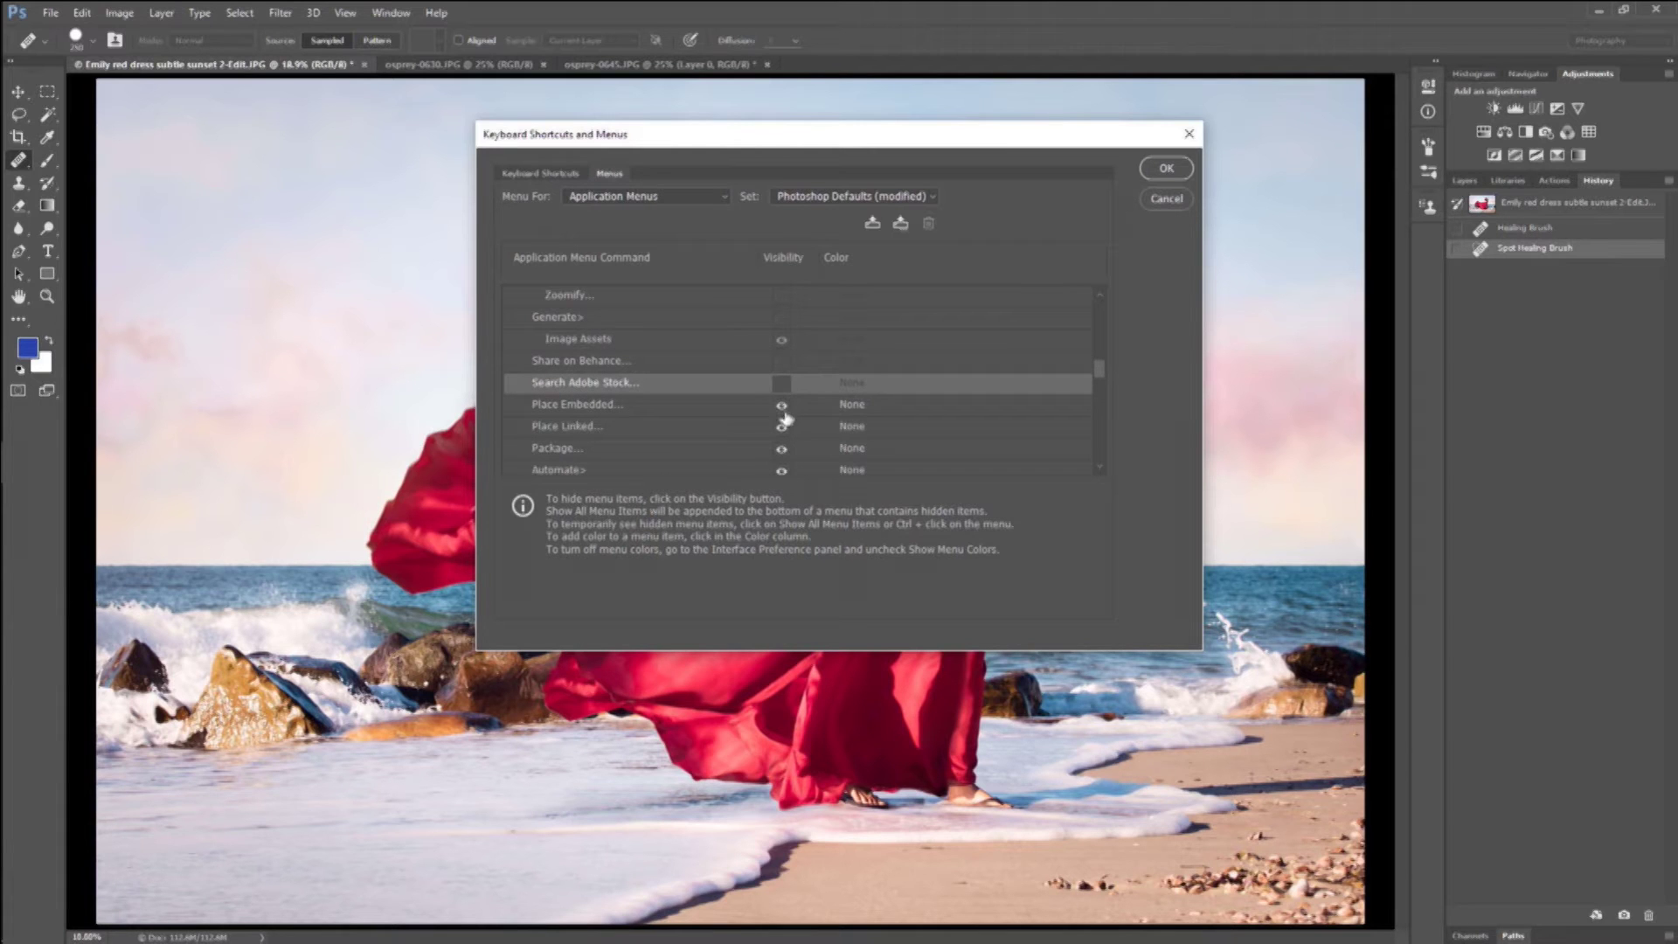
Hide the File commands Place Embedded and Place Linked.
scroll(738, 389, down, 1)
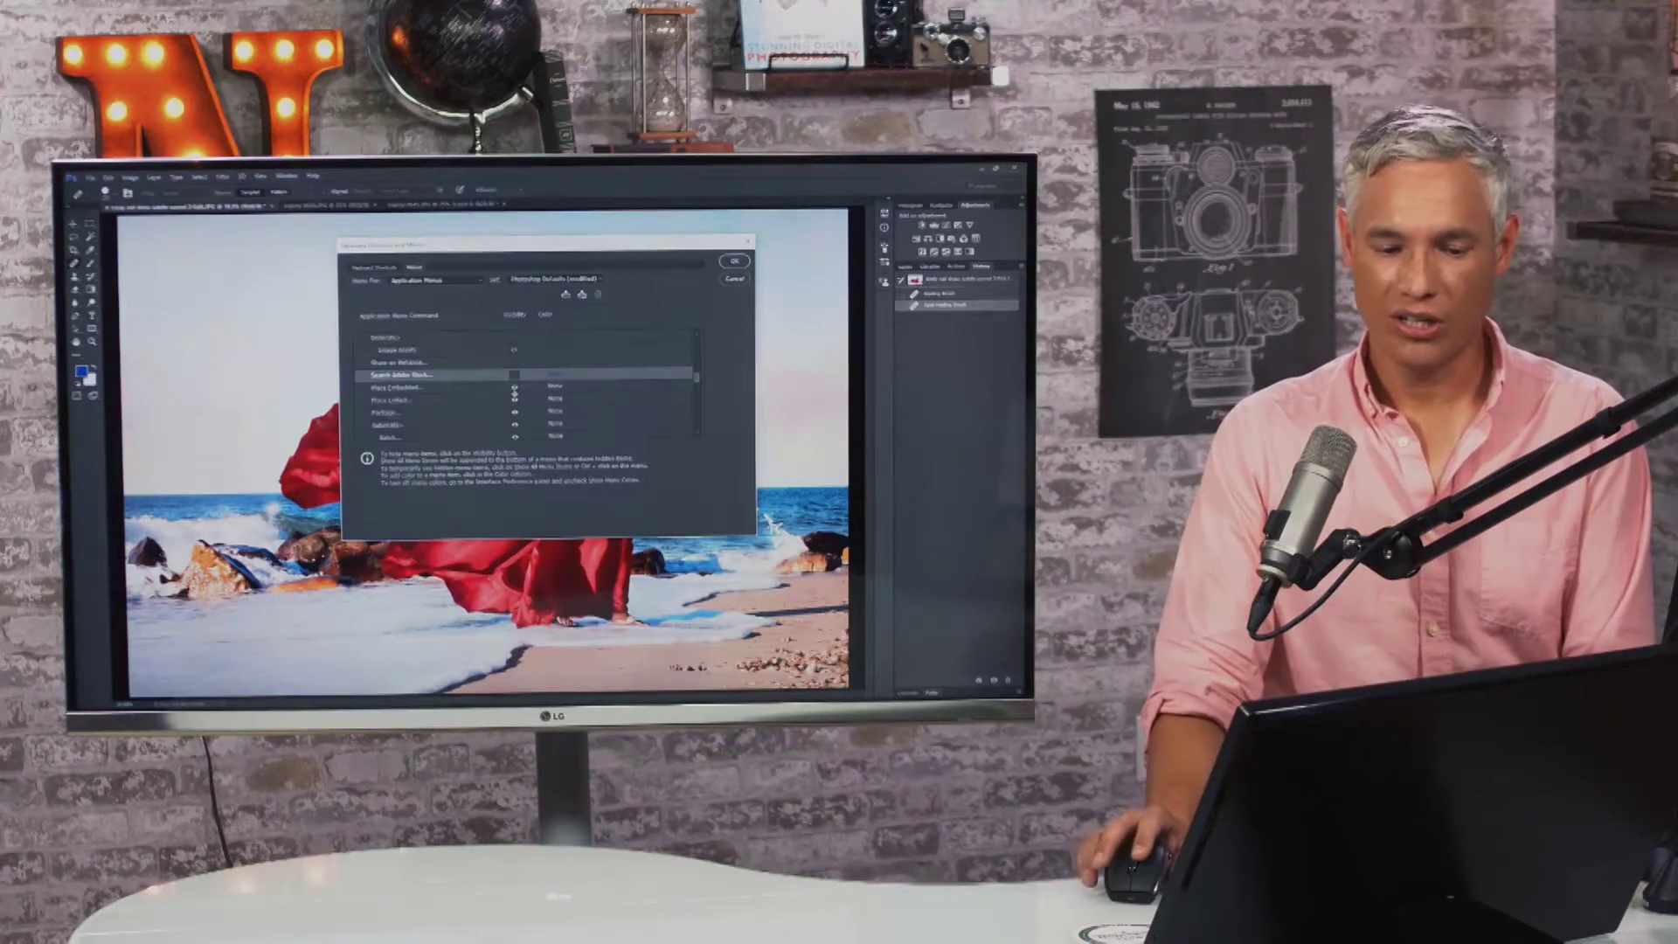
click(514, 387)
click(514, 399)
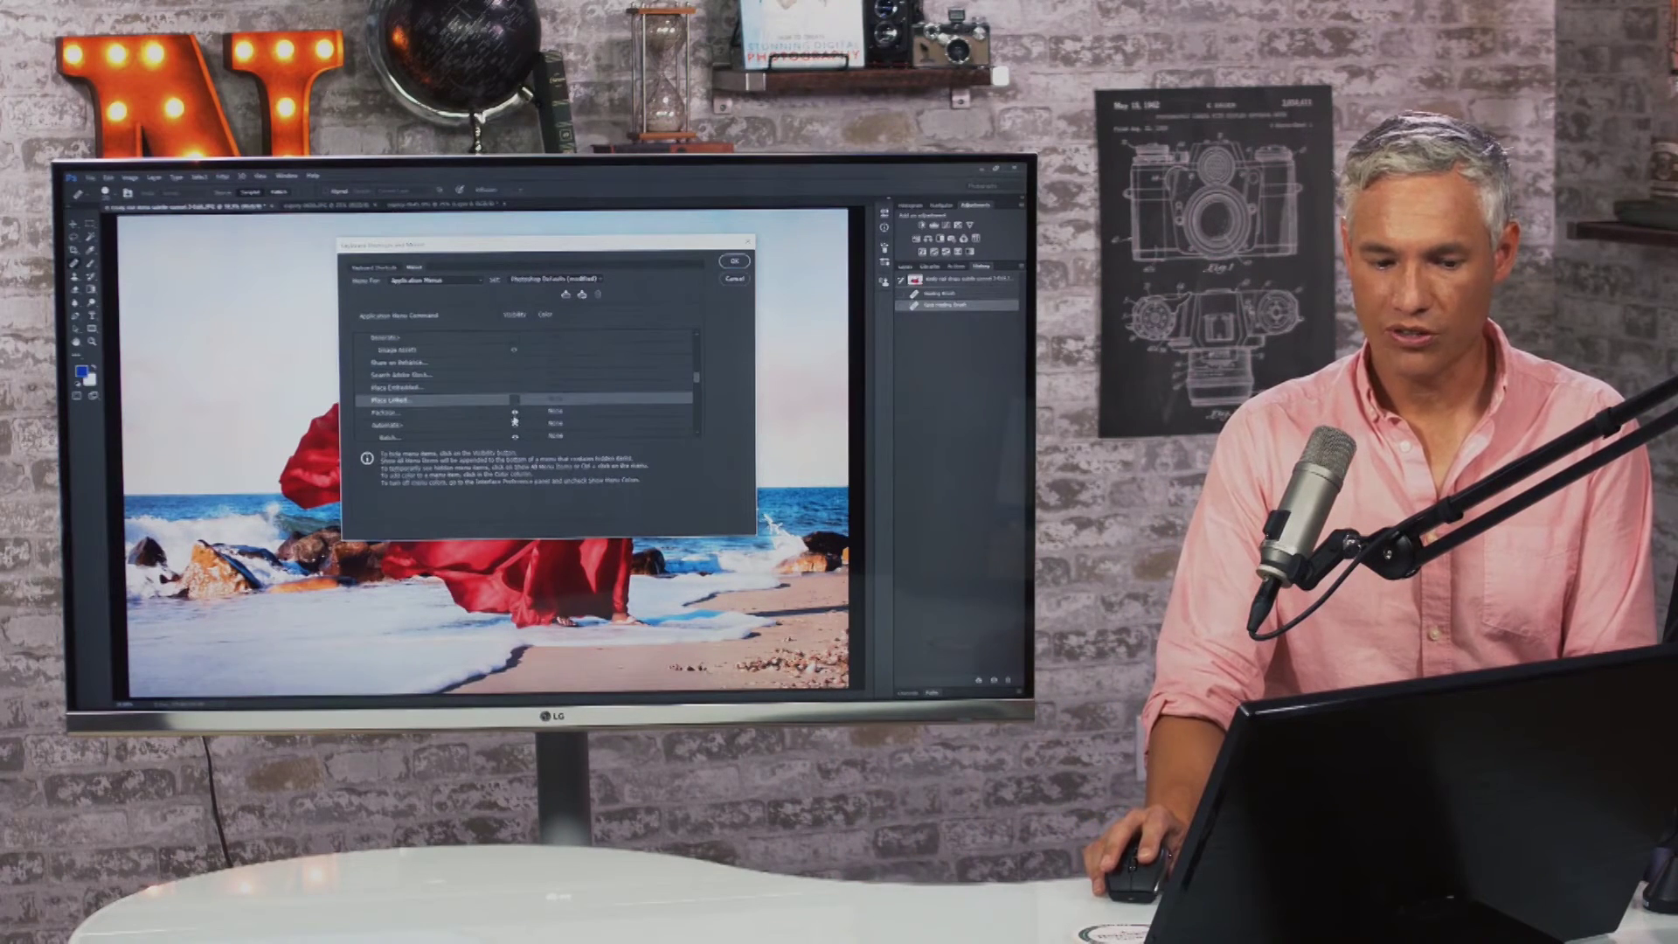
Hide the Import submenu and the File commands File Info and Print One Copy.
scroll(489, 389, down, 4)
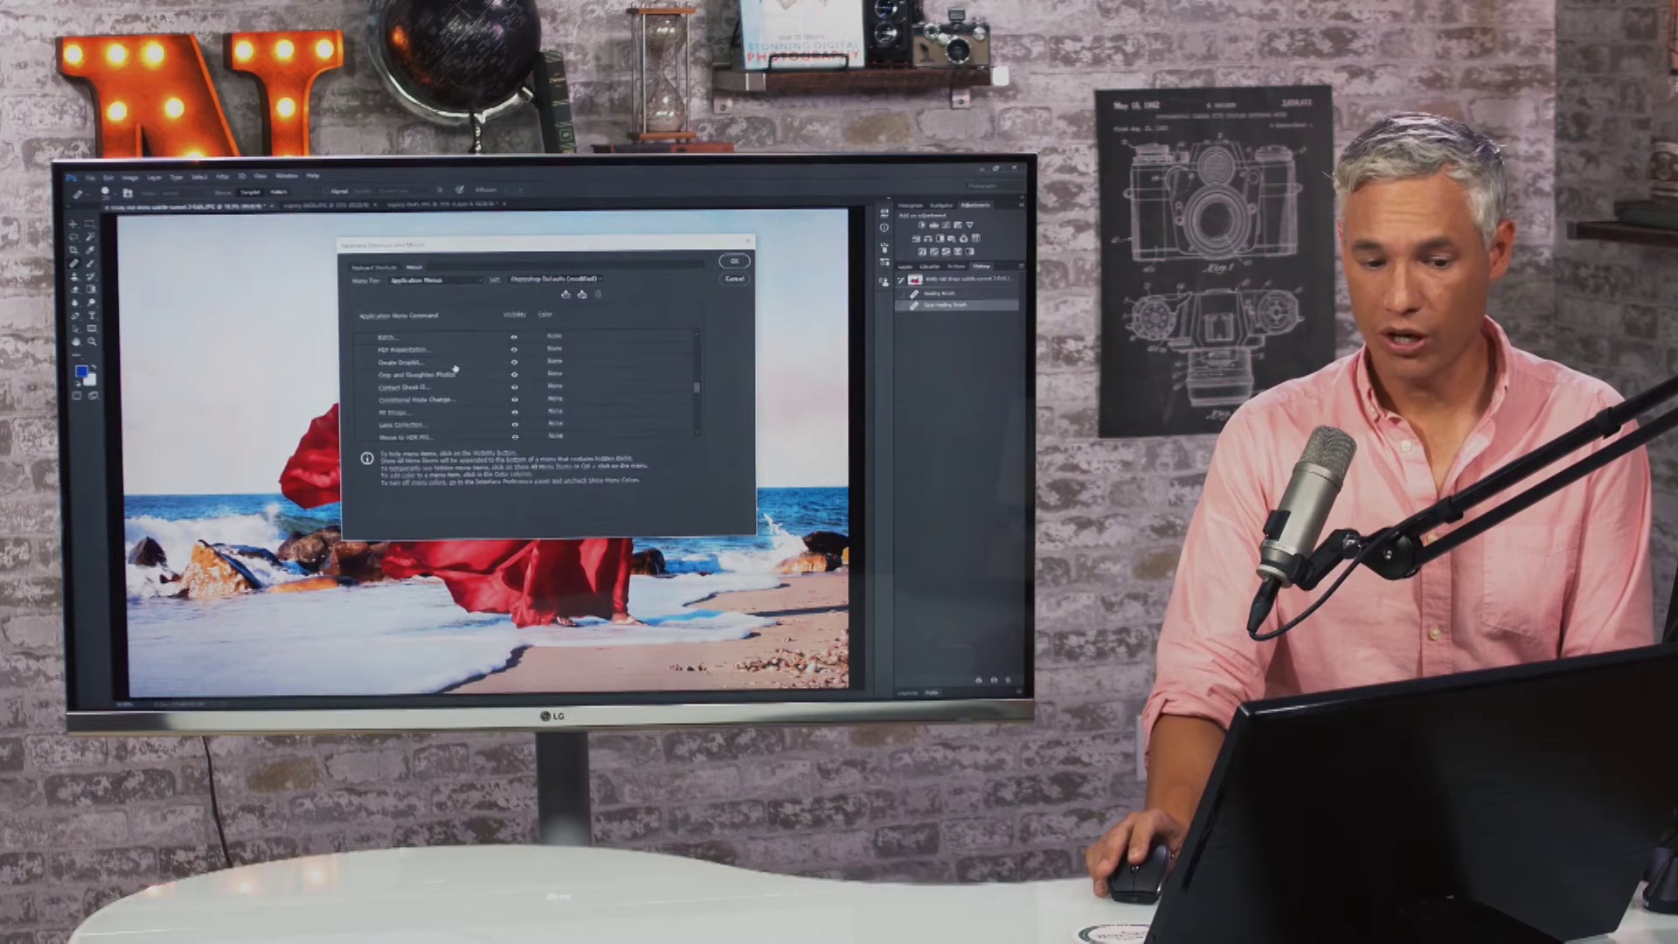
scroll(455, 367, down, 1)
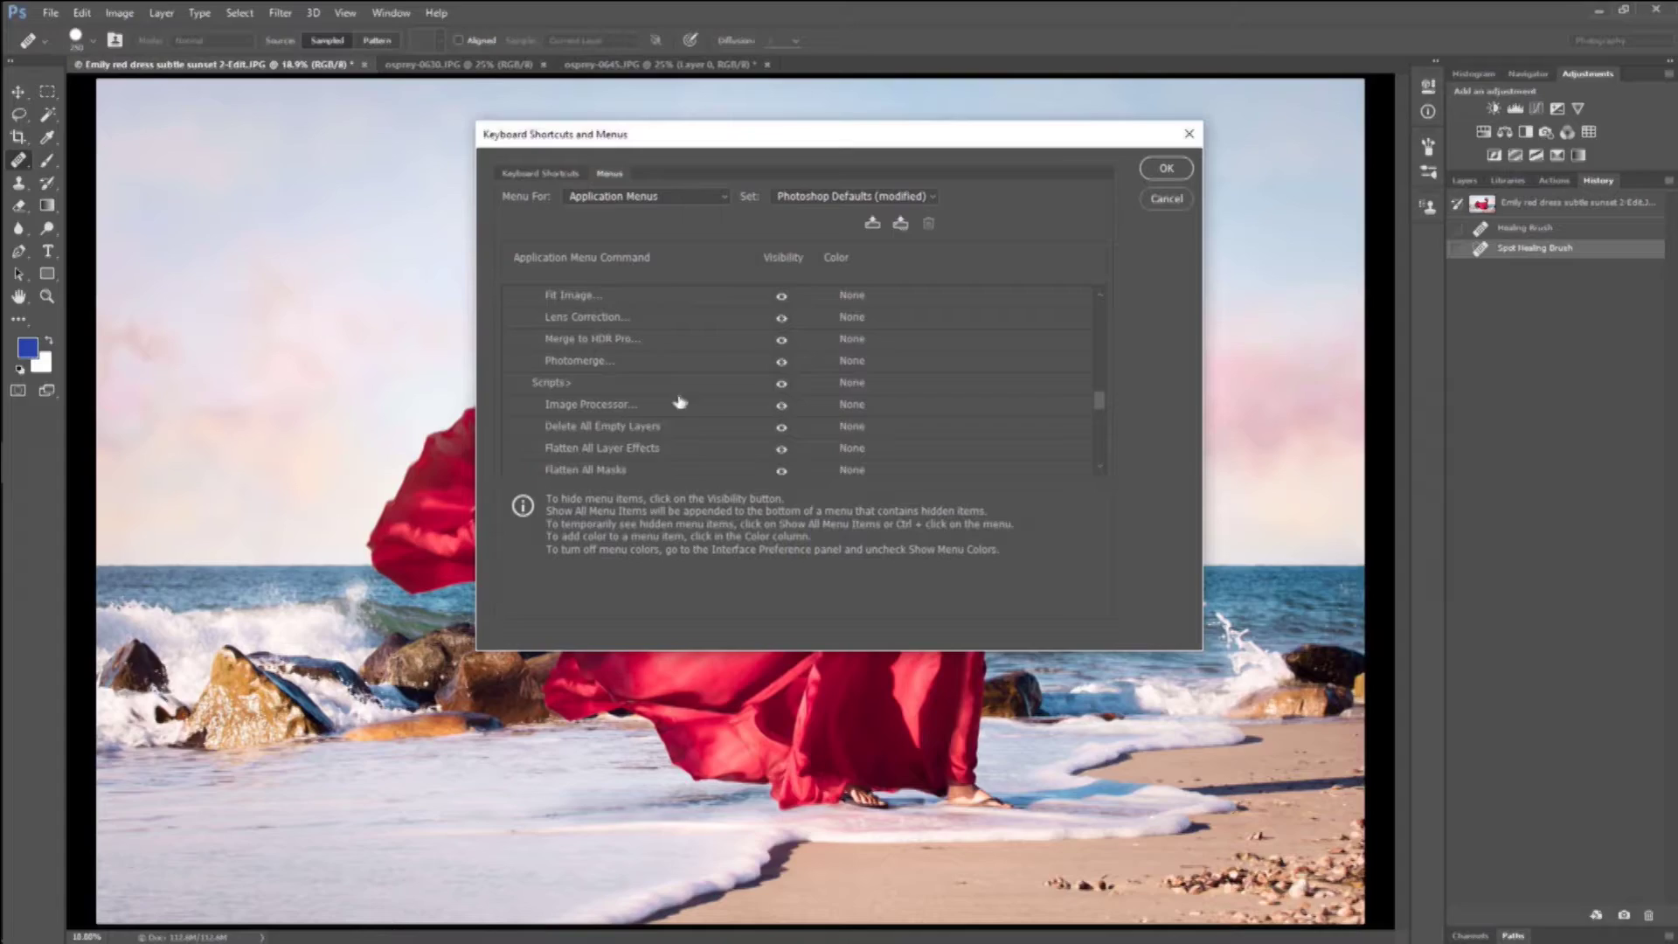
scroll(456, 399, down, 3)
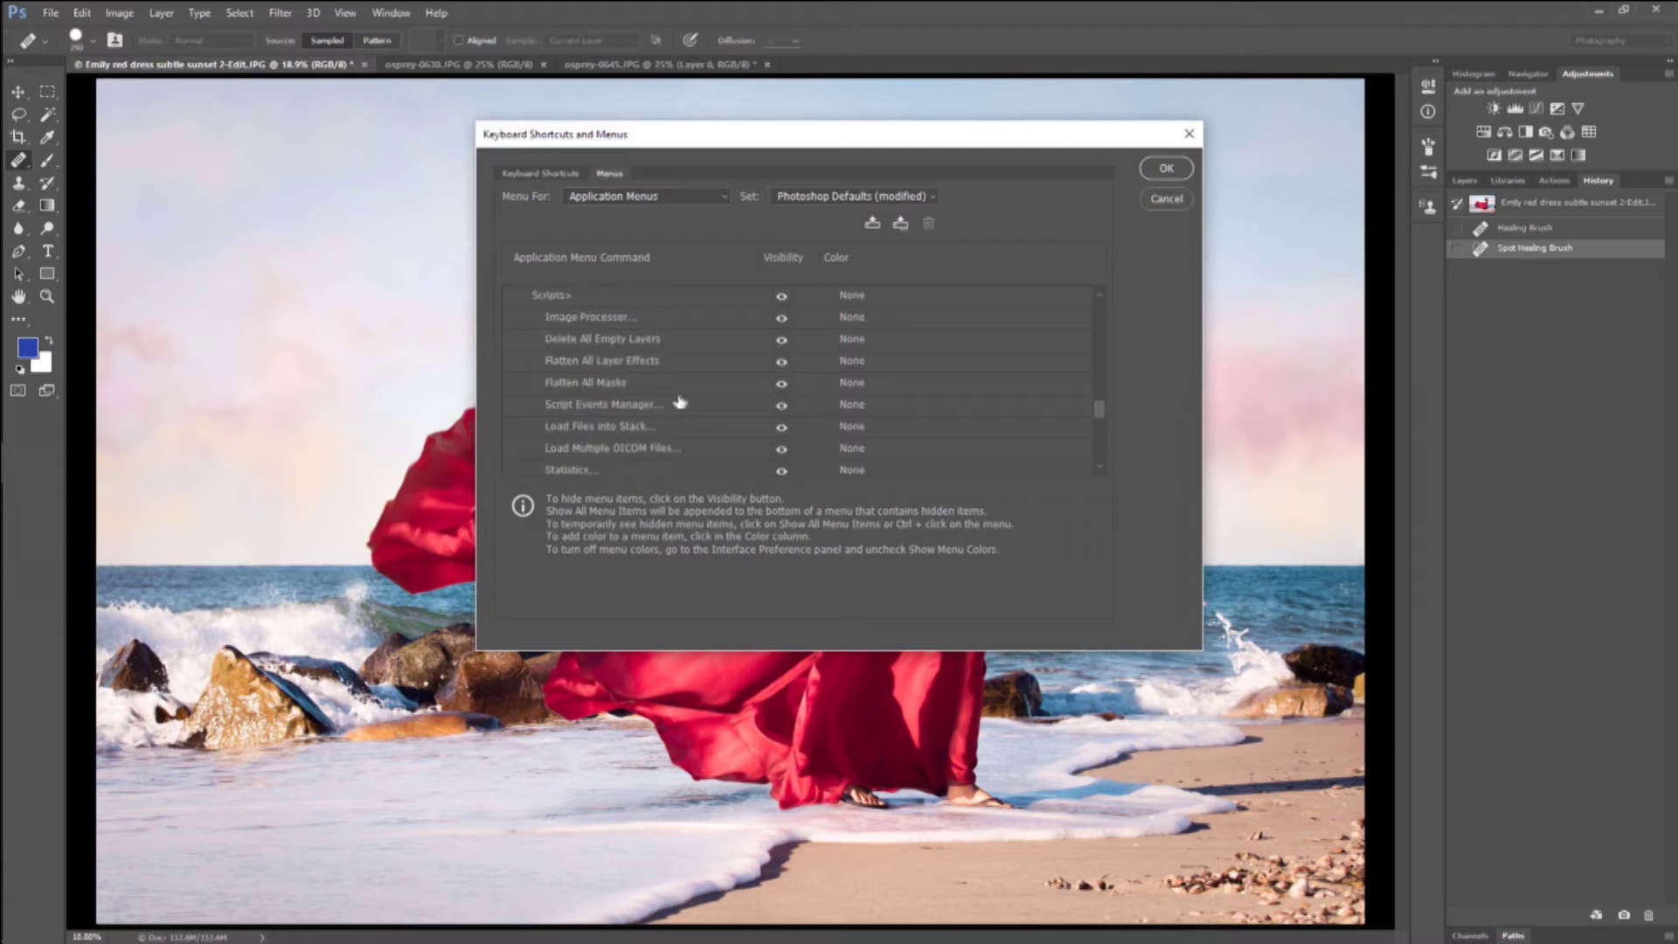
scroll(680, 402, down, 1)
click(782, 364)
scroll(716, 409, down, 2)
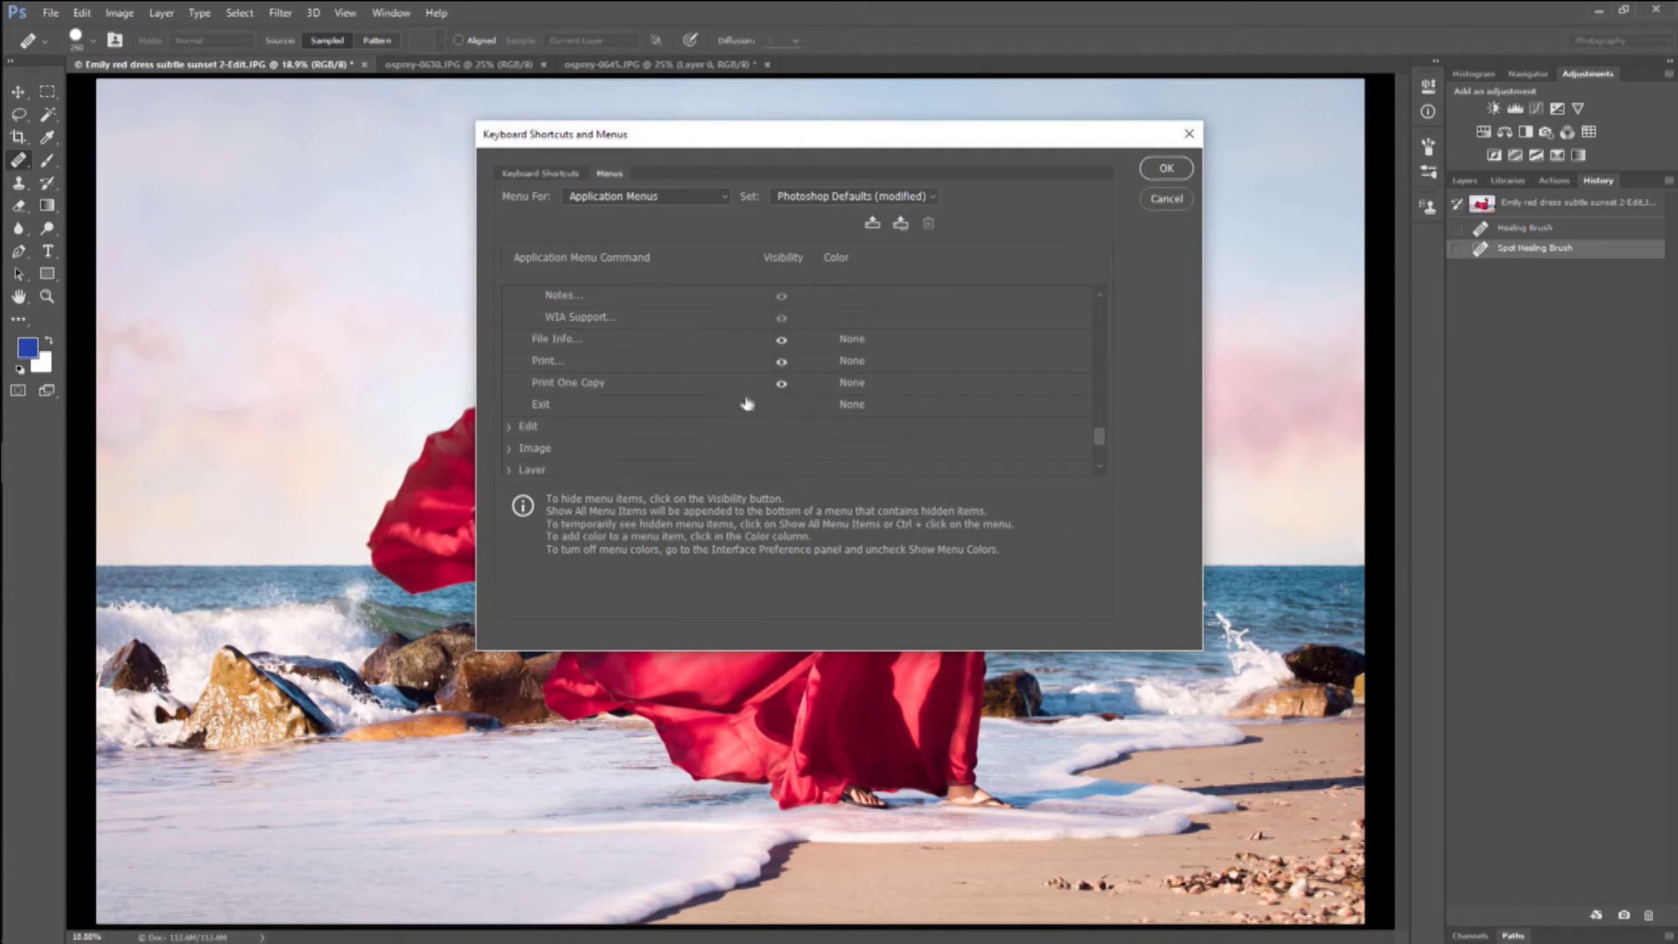
click(782, 341)
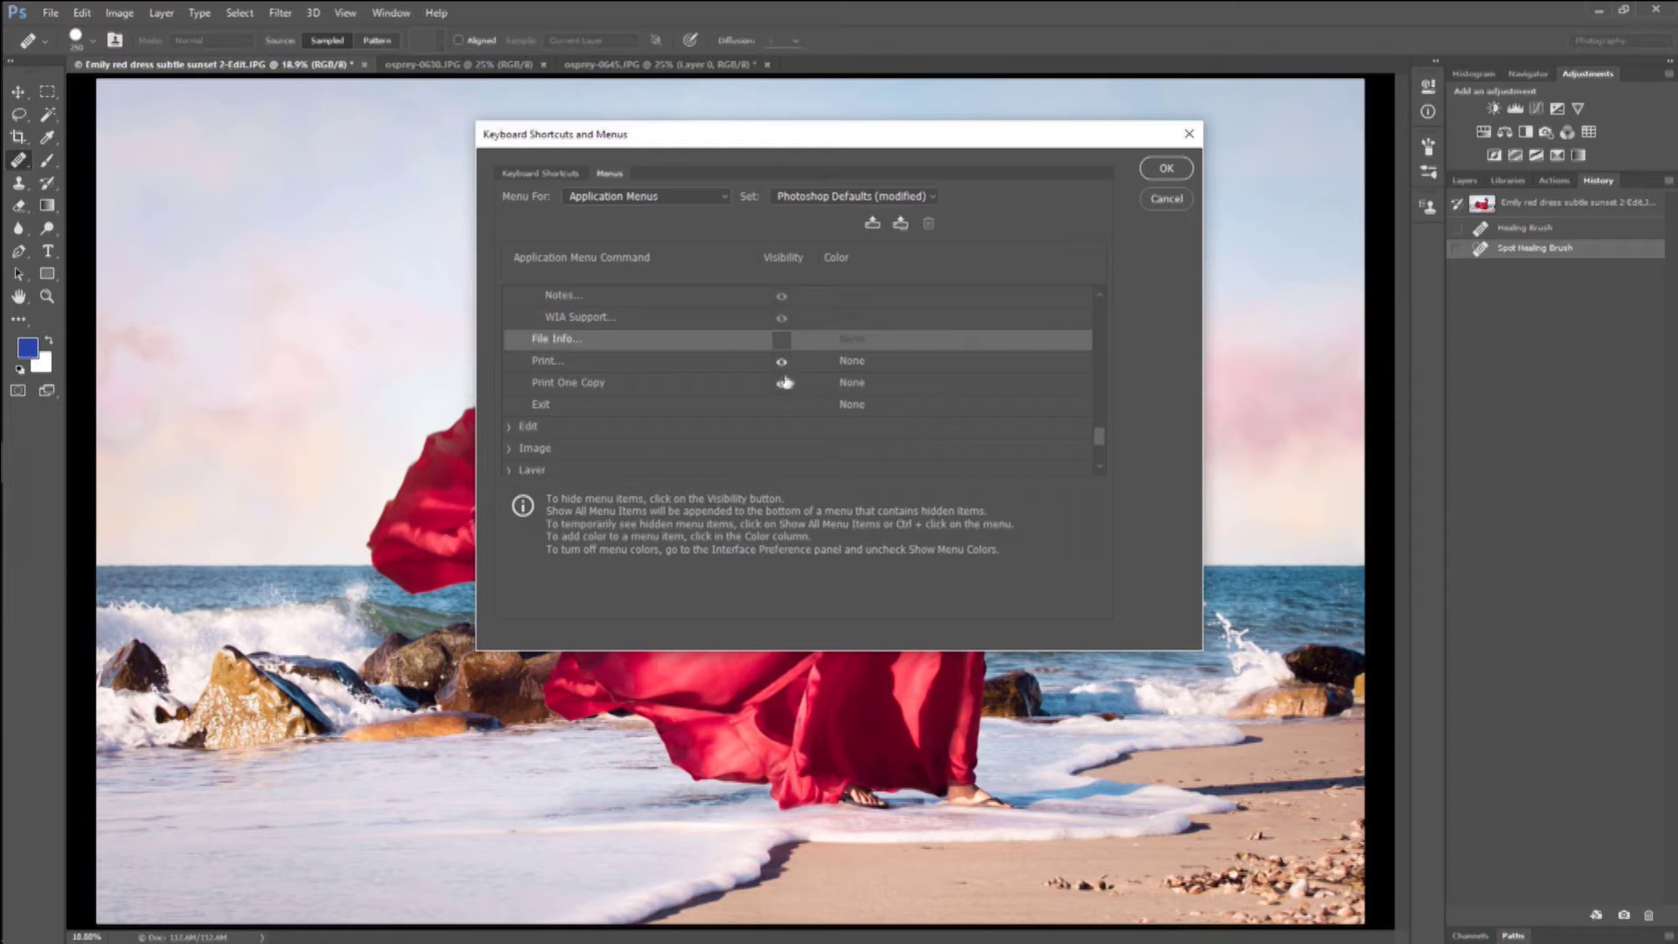
click(781, 384)
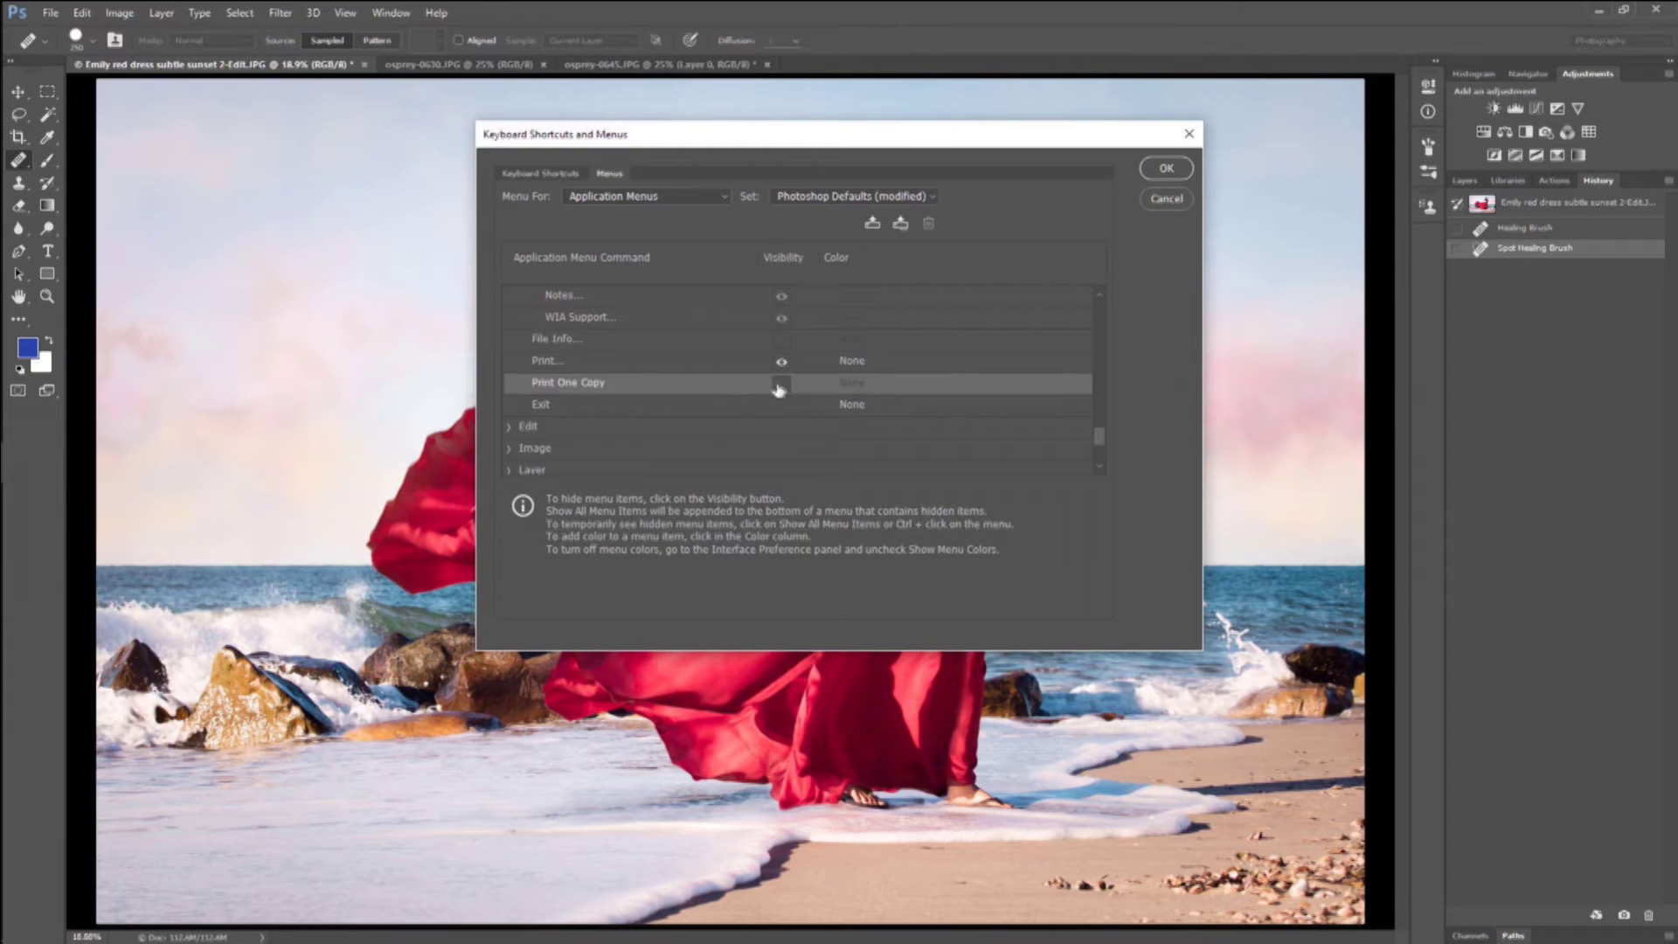
Apply the menu changes and reveal all hidden commands in the File menu.
click(1171, 169)
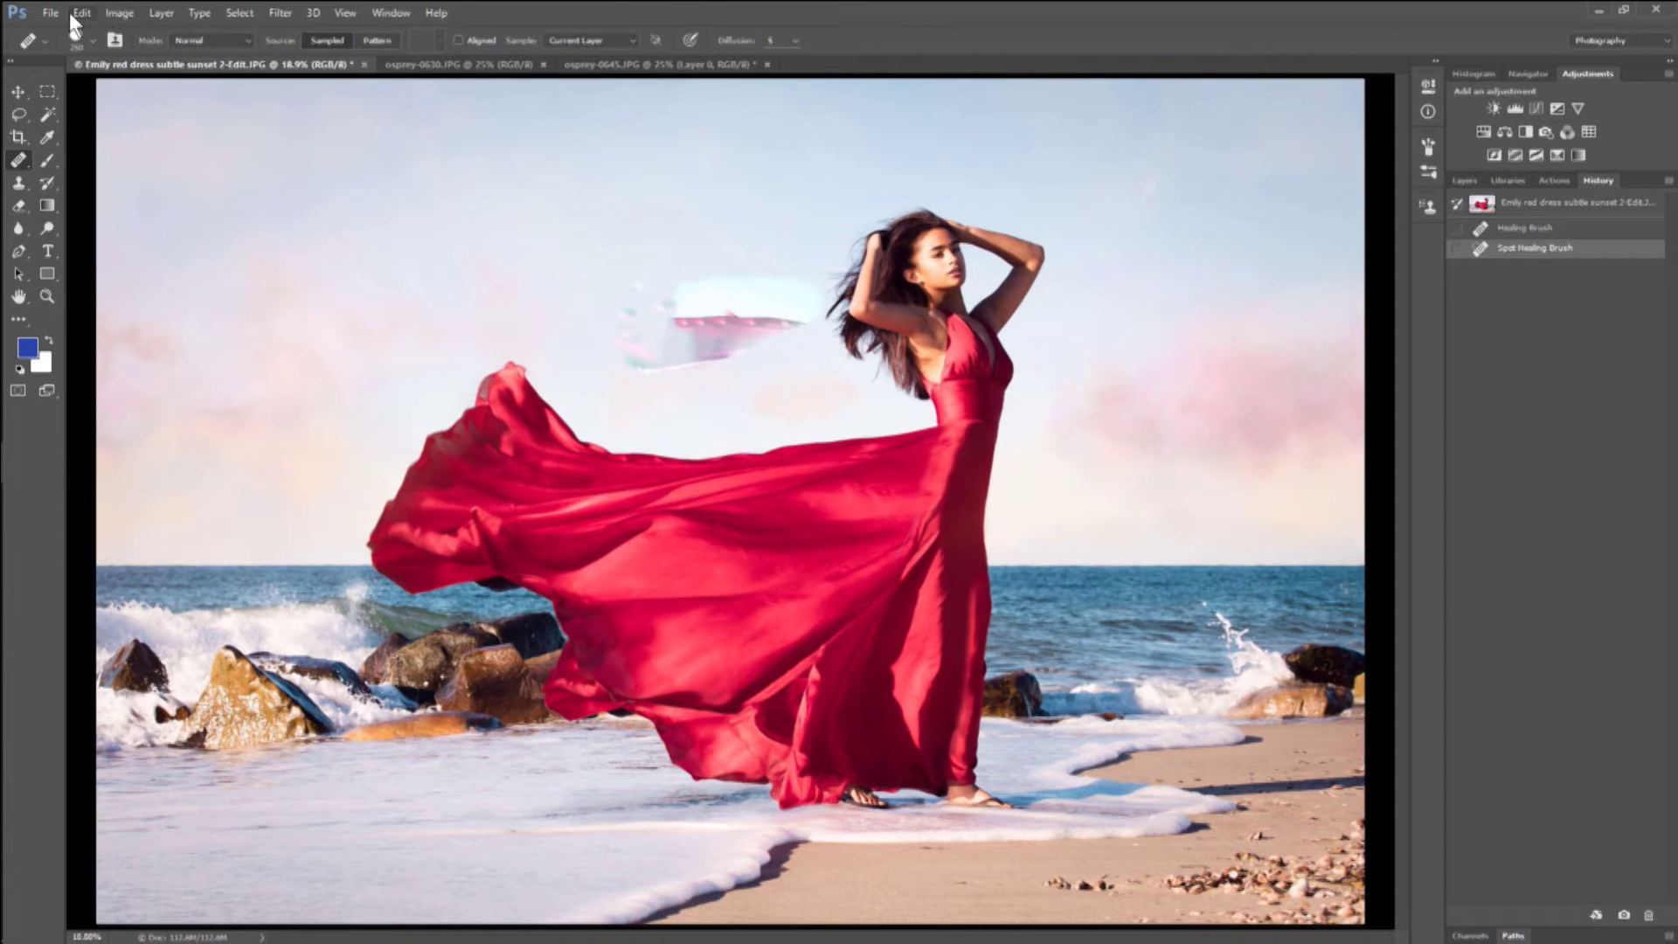
click(56, 12)
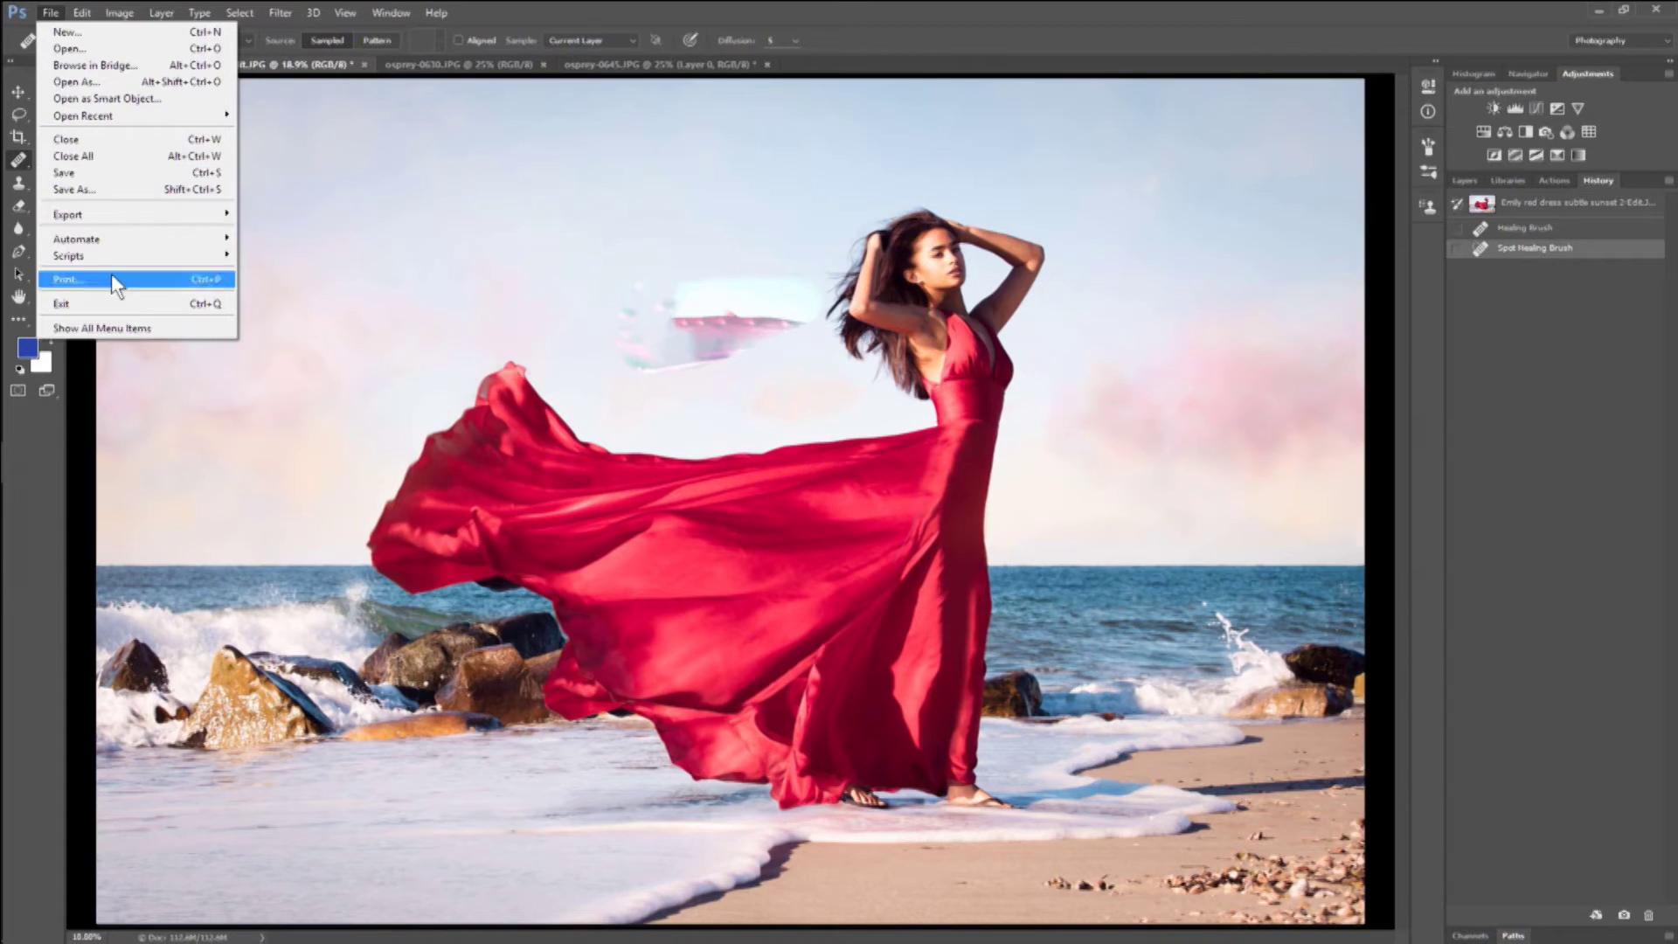
click(176, 329)
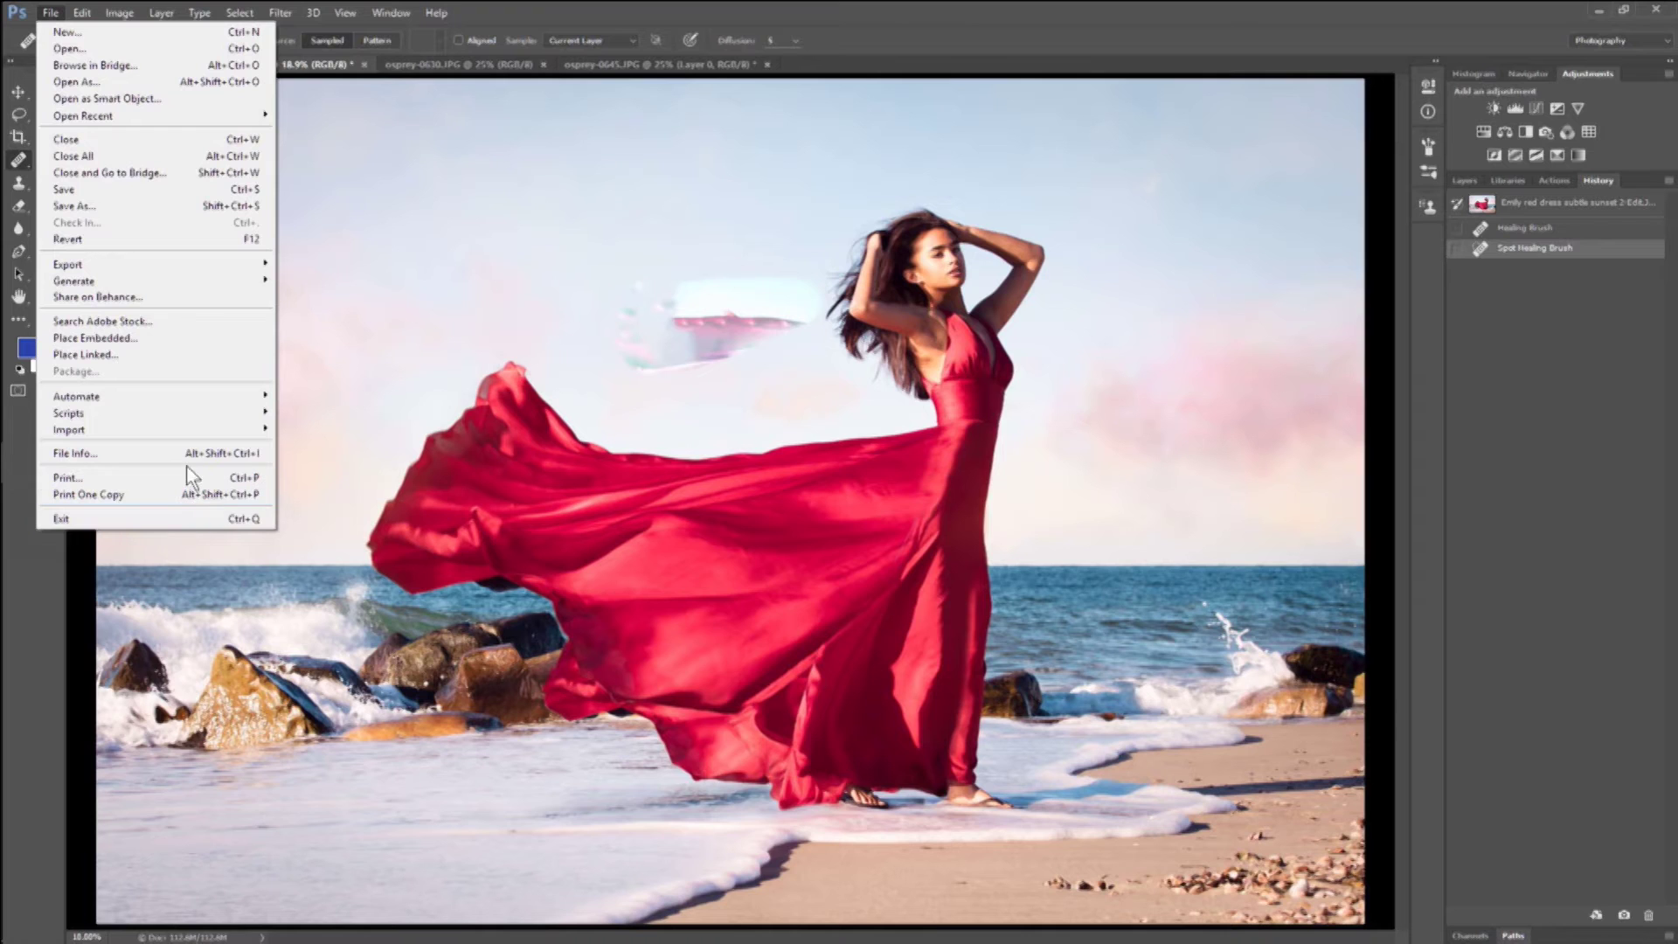
Assign the color Red to the Edit command Fill in the application menu customization.
mouse_move(82, 12)
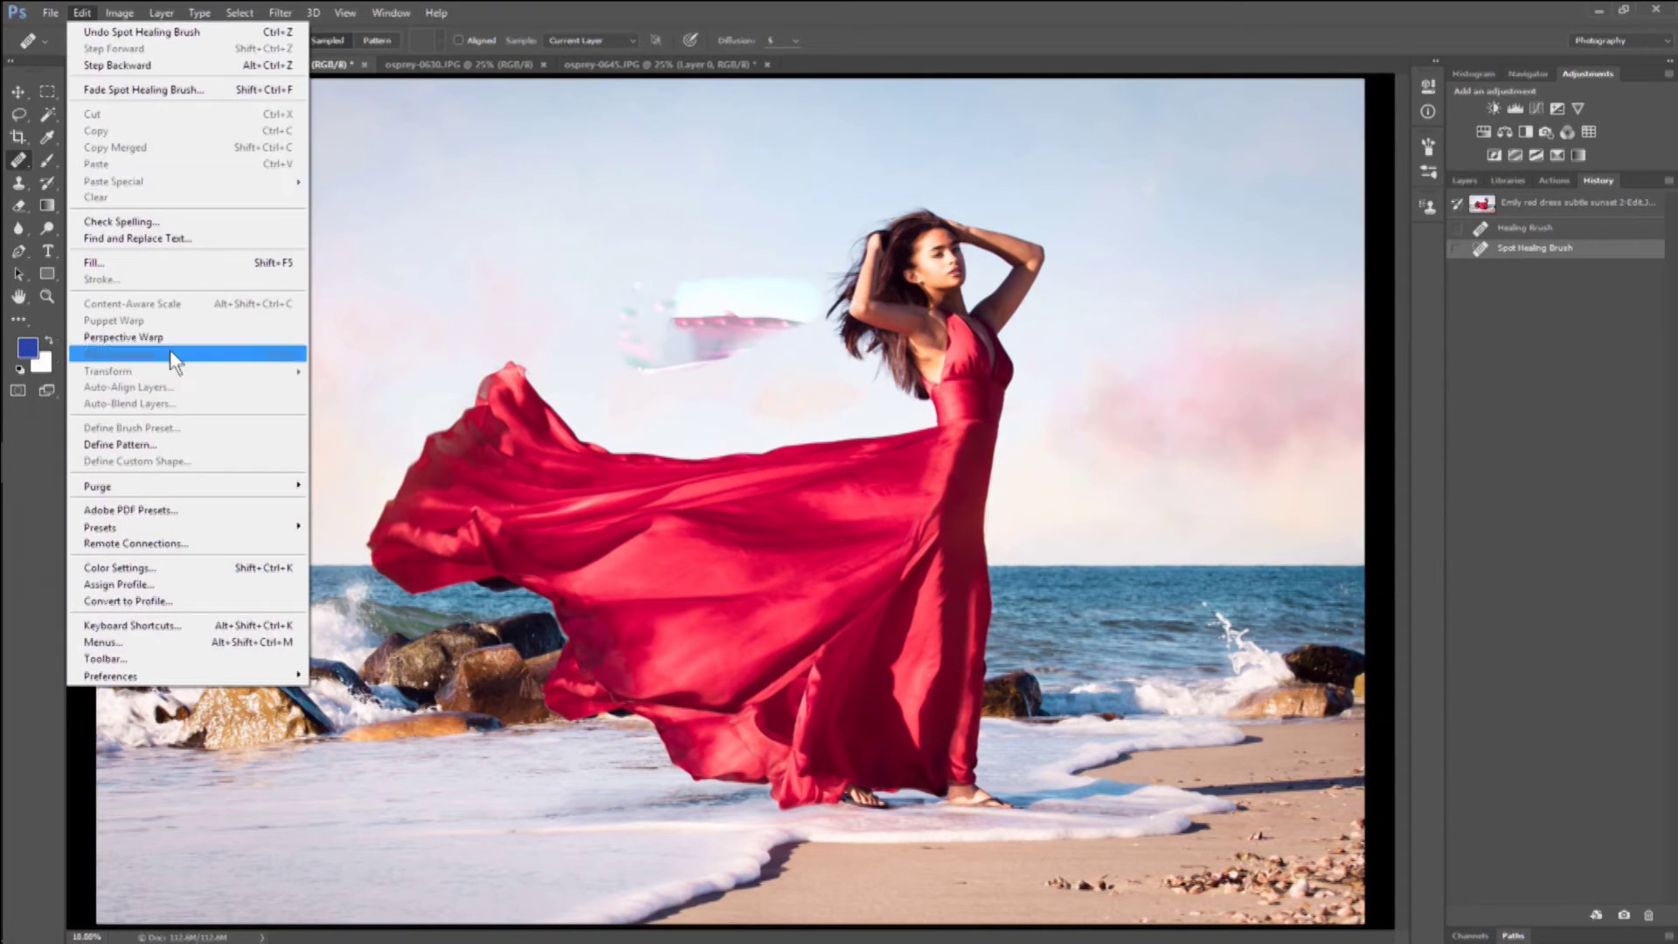
click(205, 645)
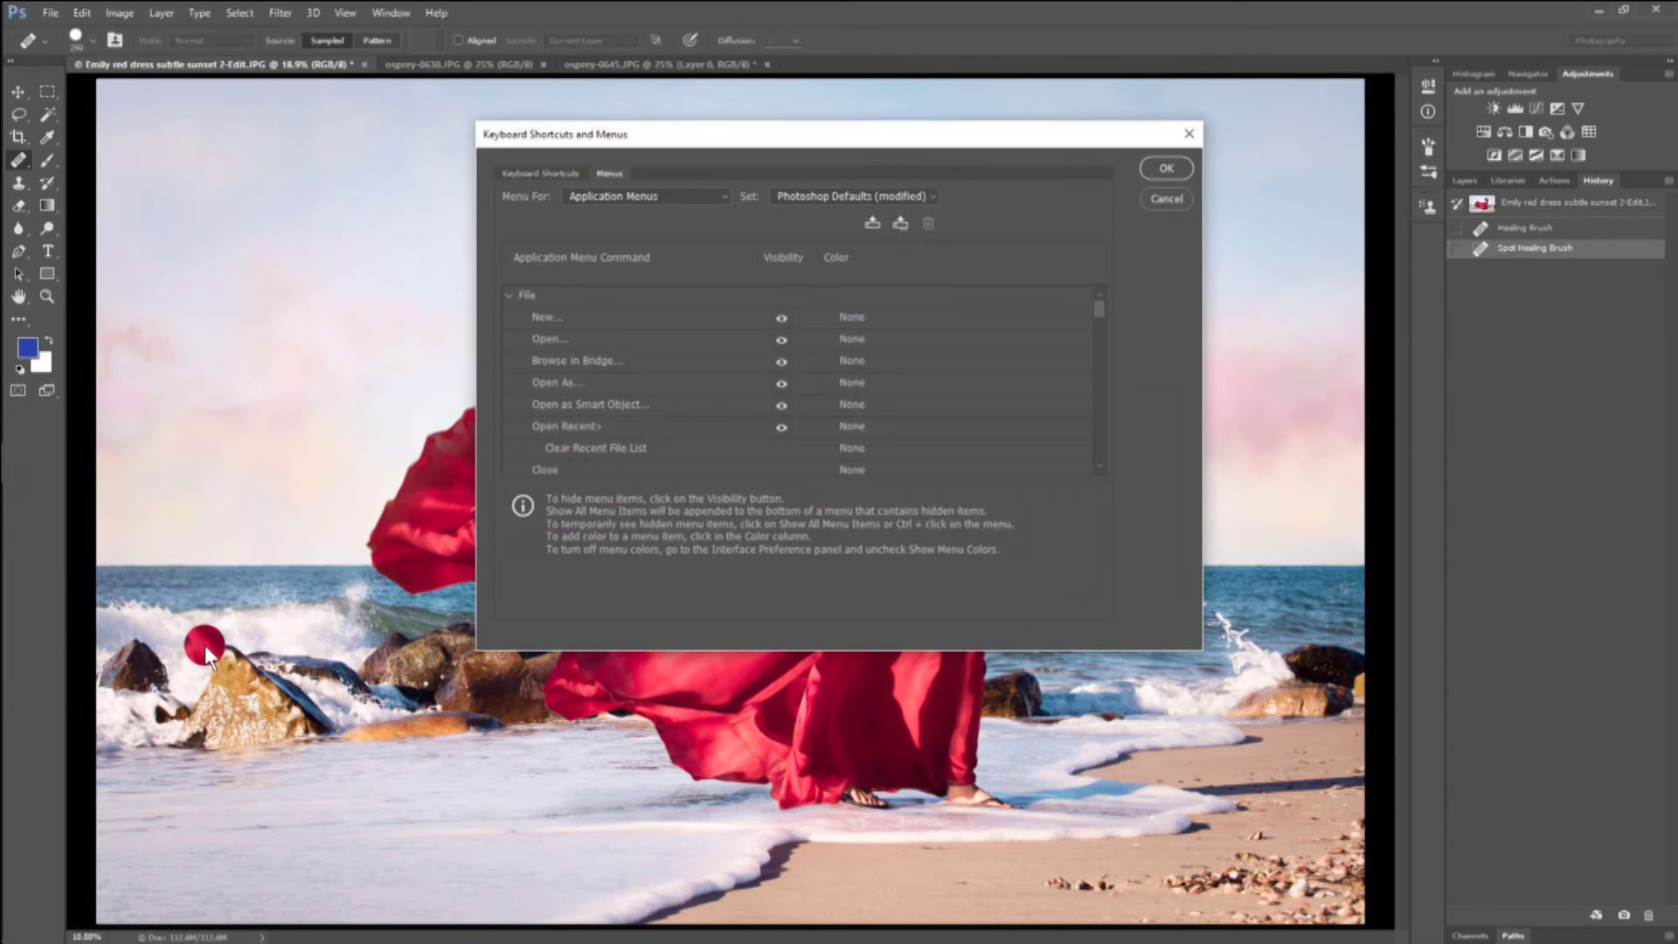
click(511, 297)
click(510, 317)
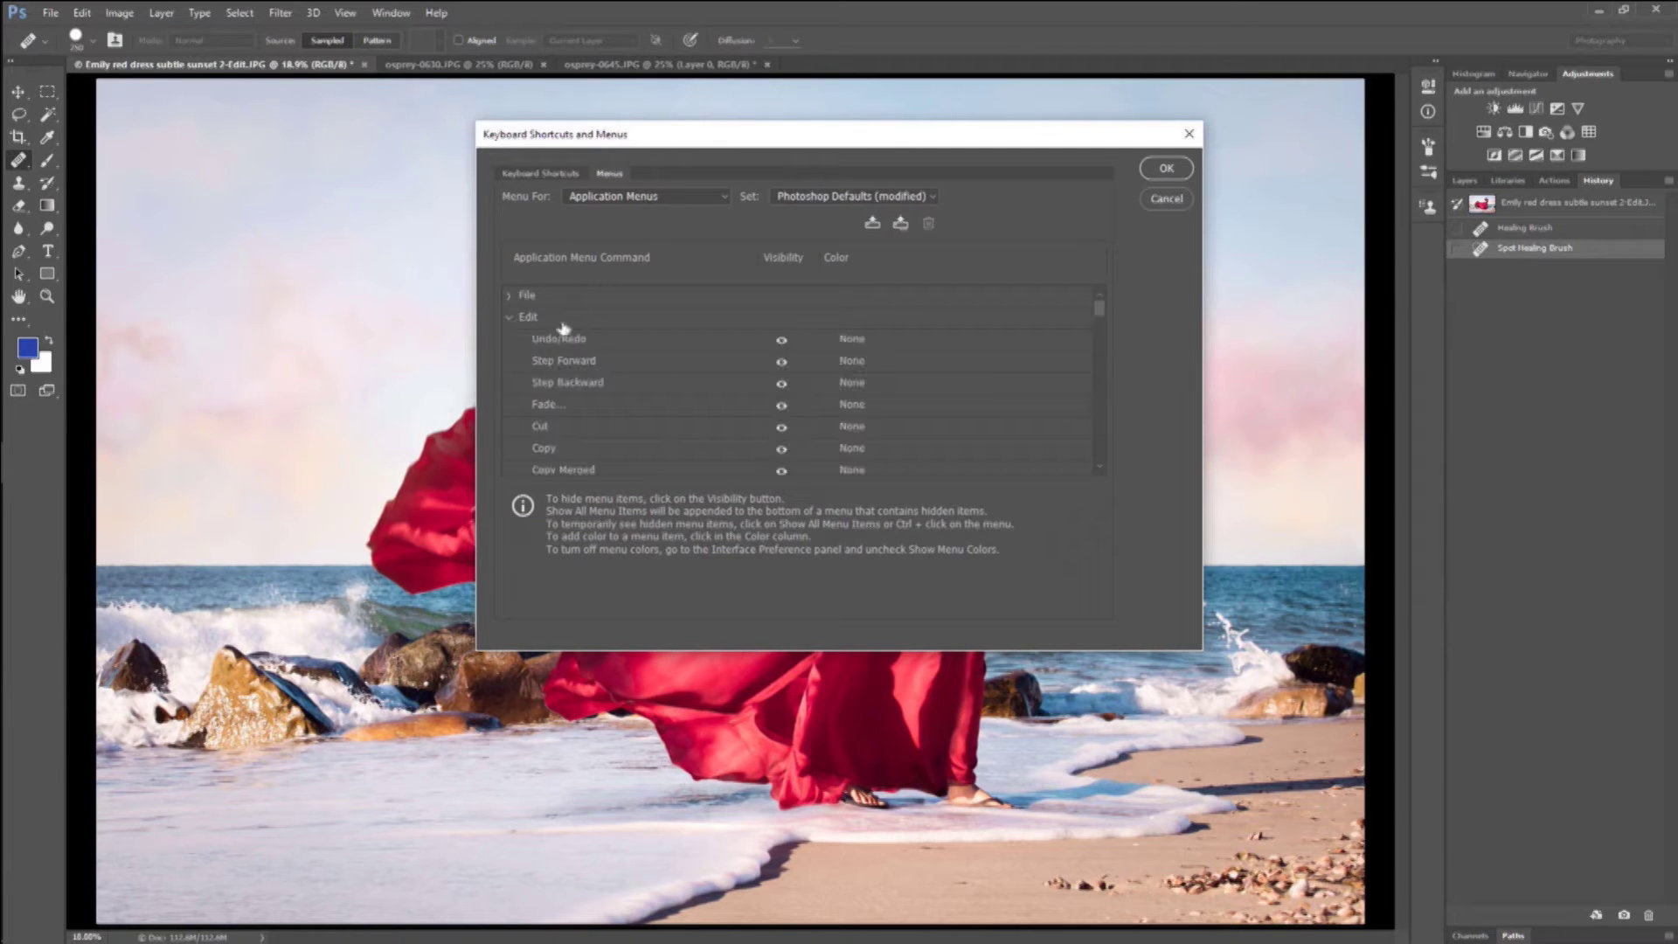
scroll(650, 385, down, 2)
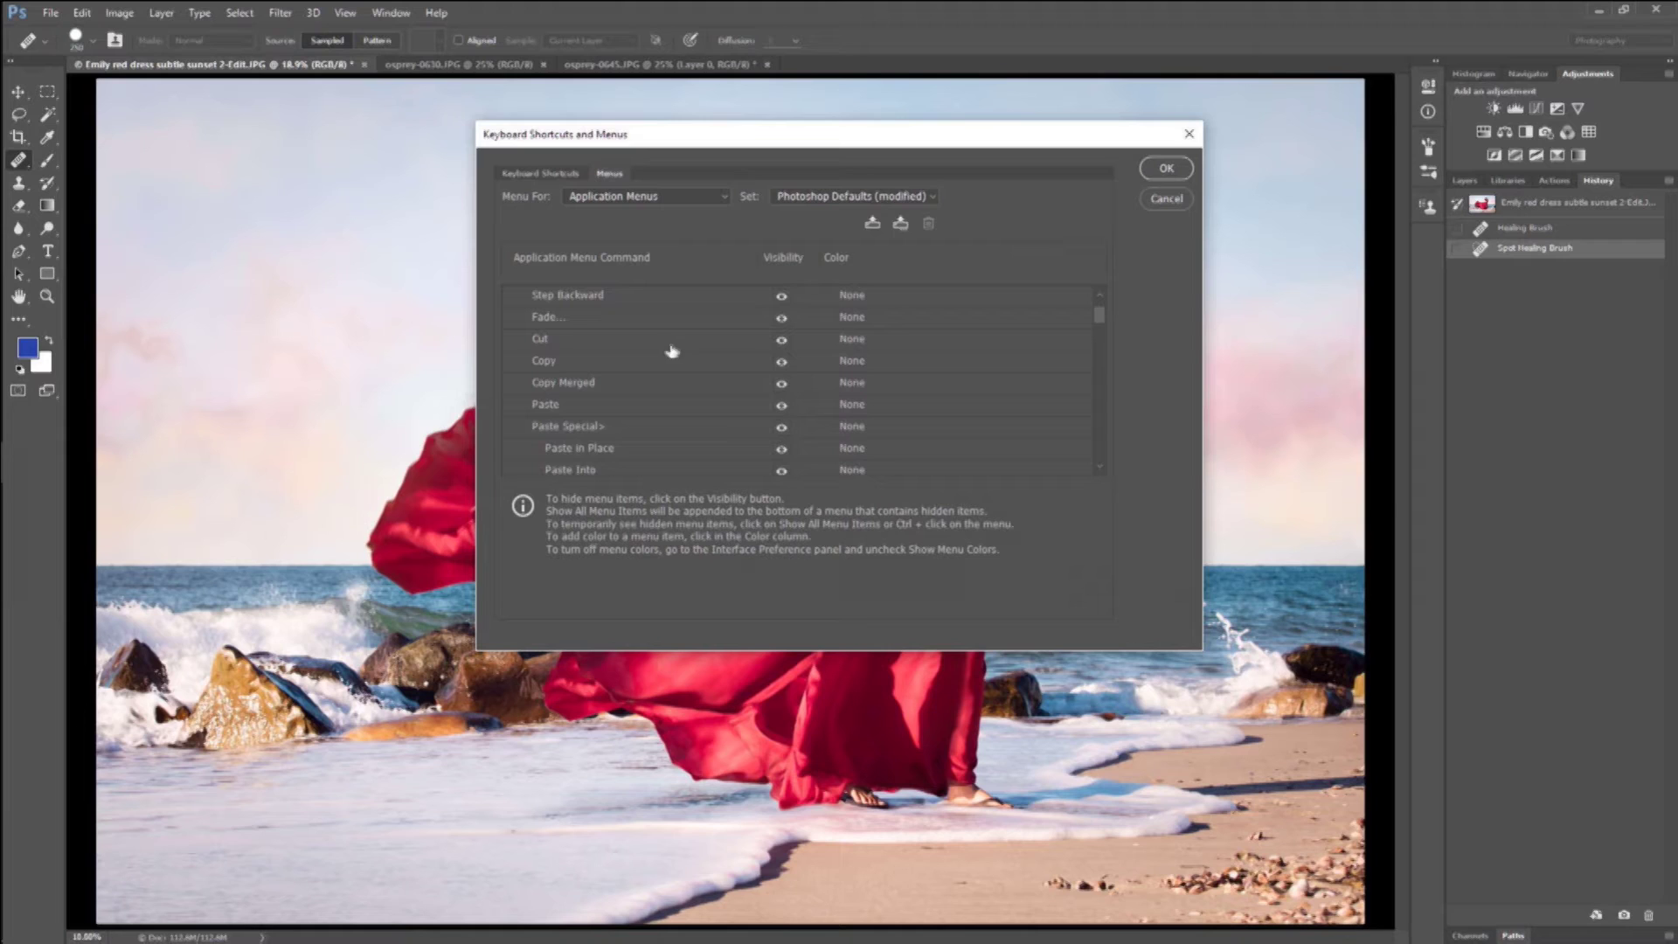
scroll(661, 396, down, 4)
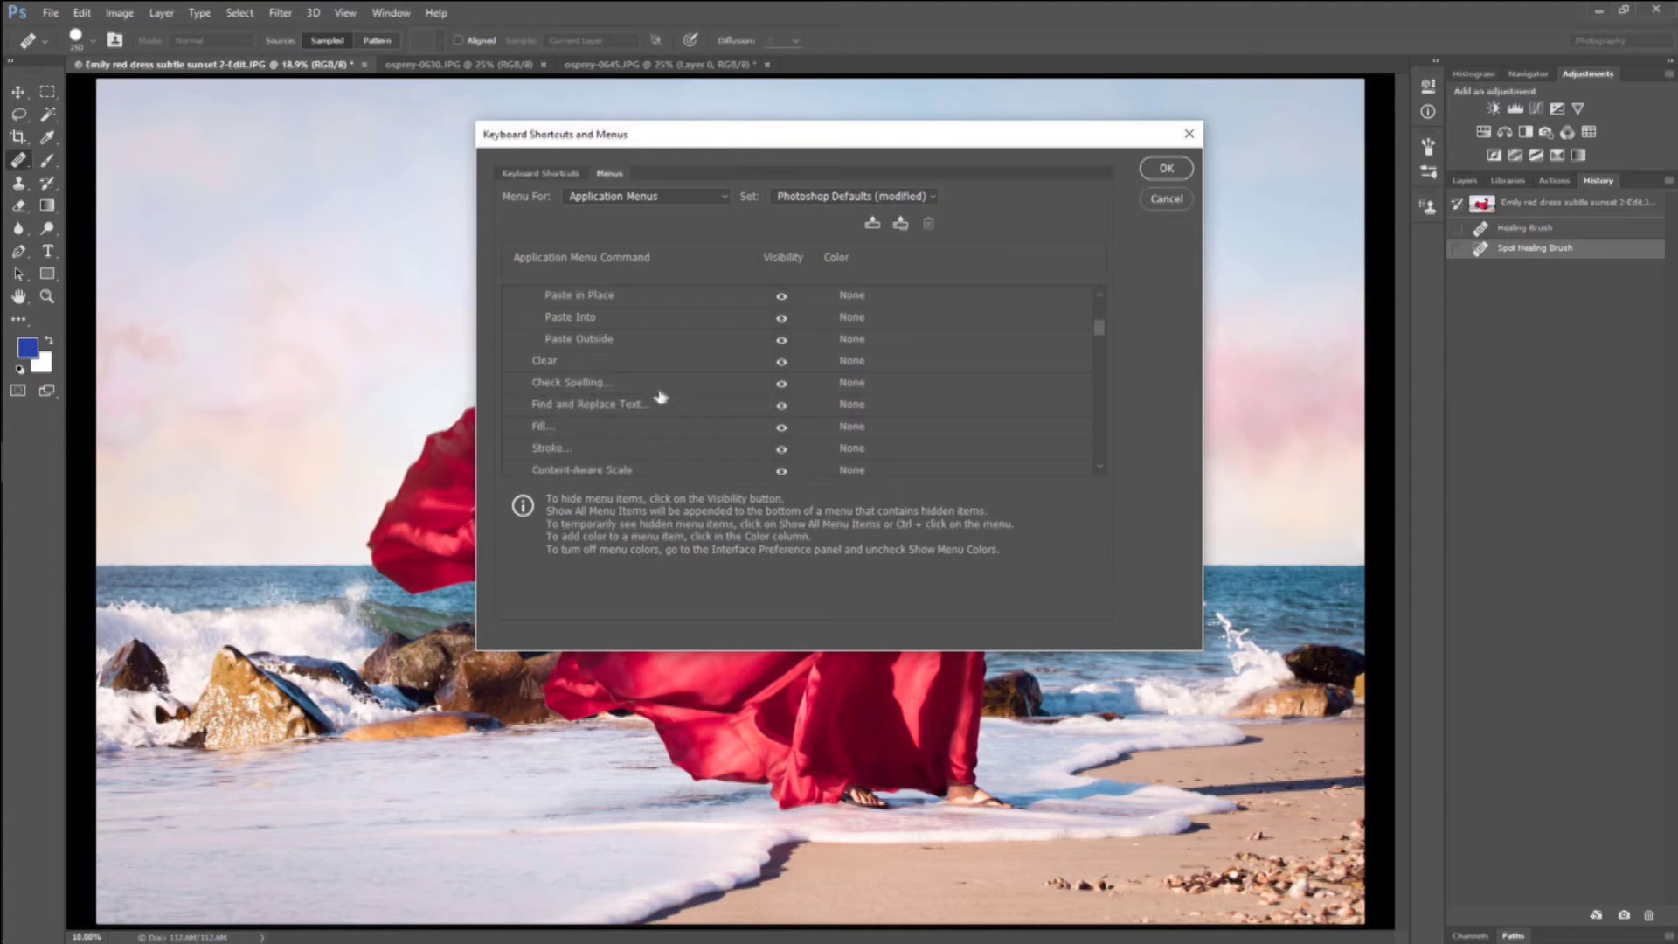
click(606, 431)
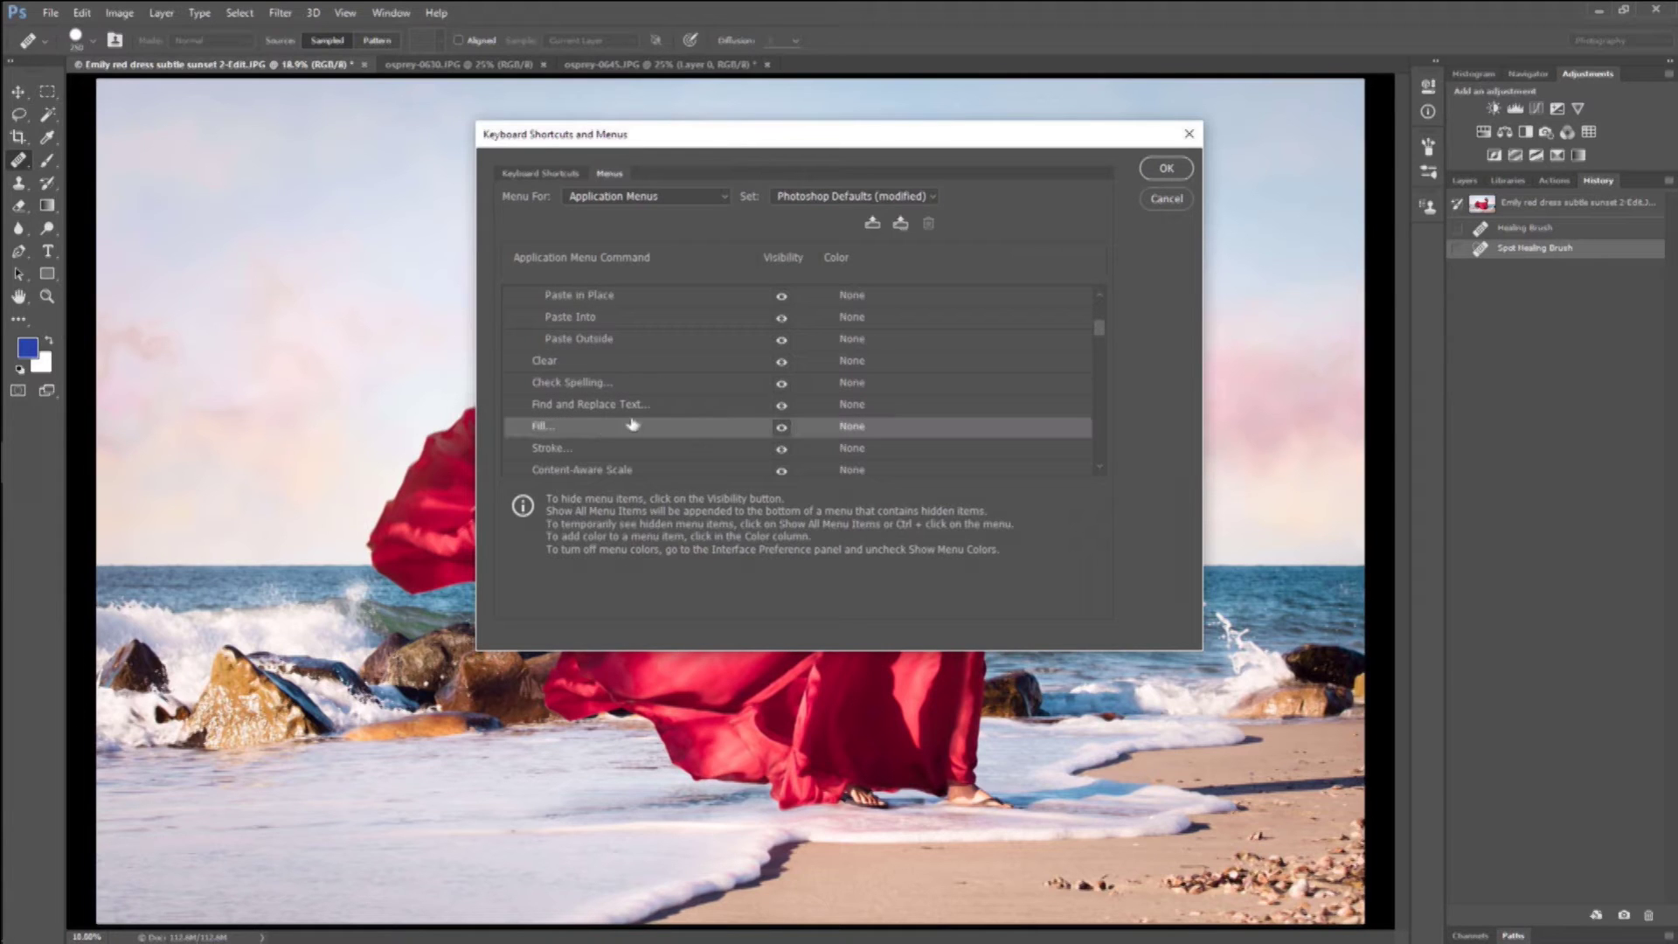
click(865, 428)
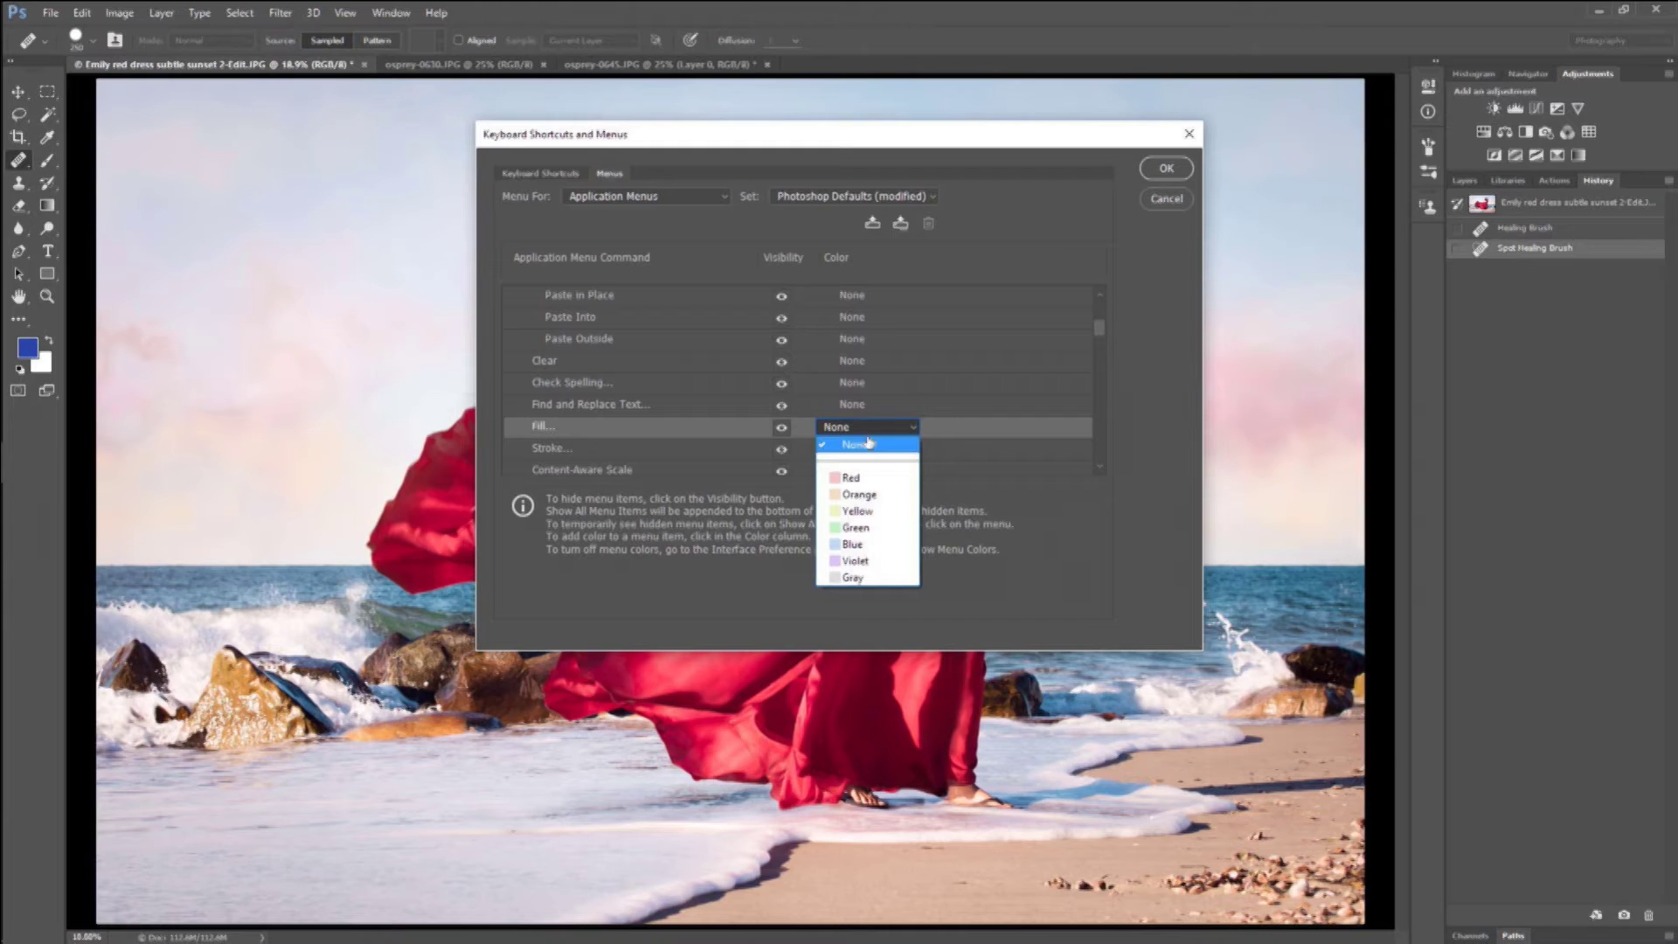
click(867, 480)
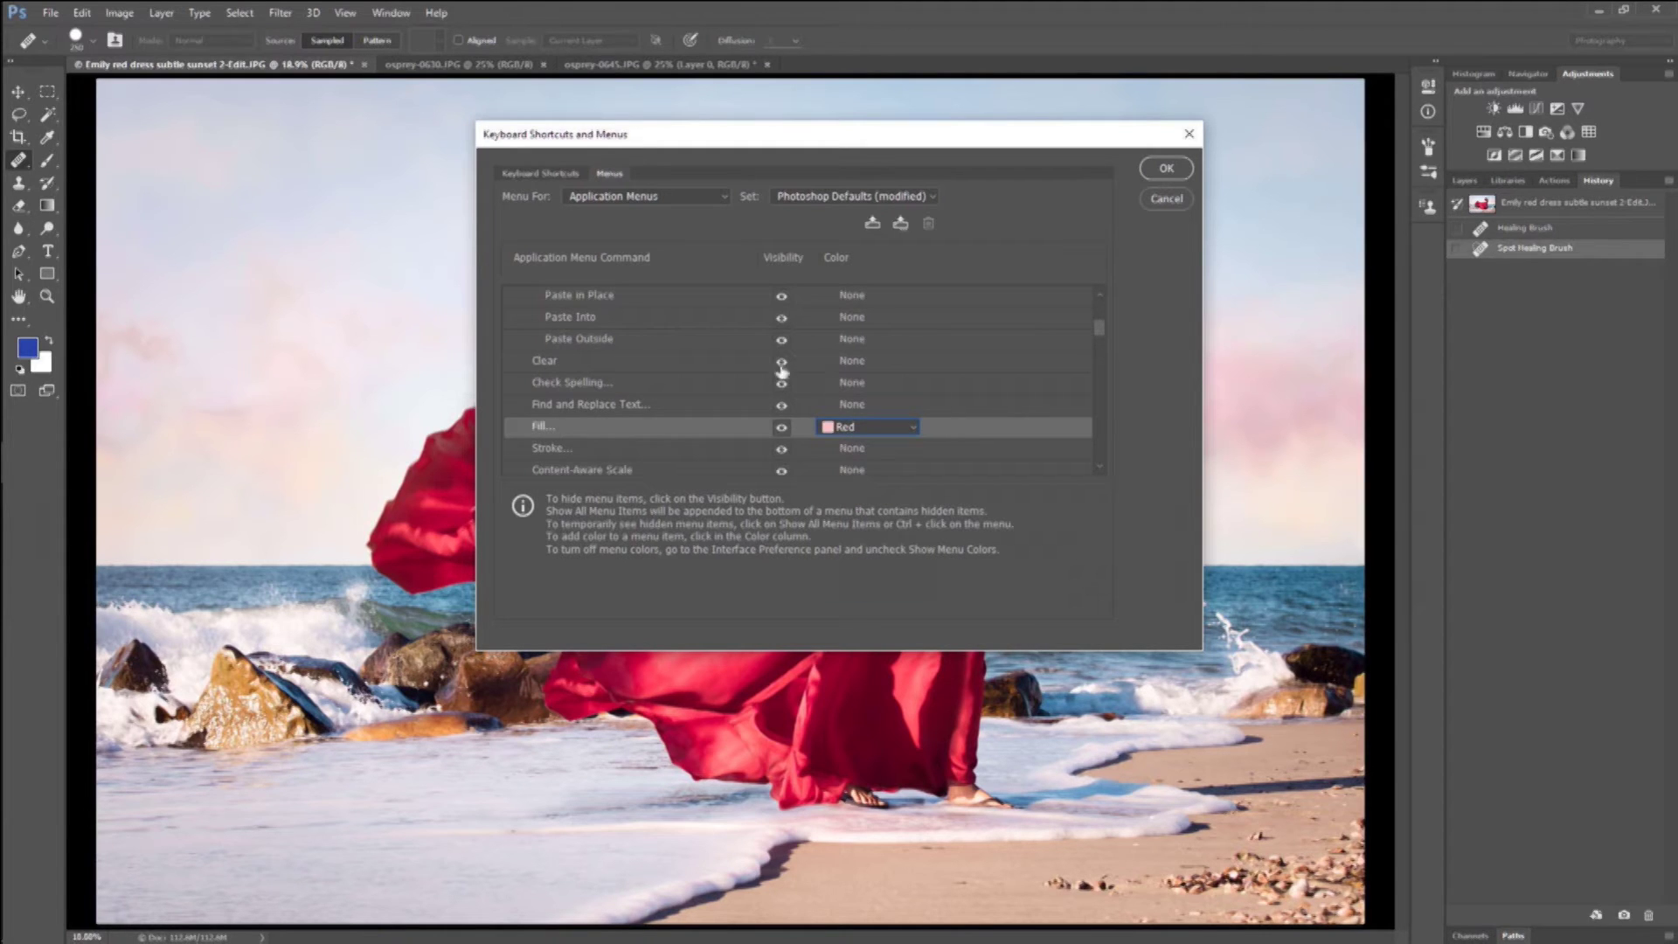
Hide the Edit commands Cut, Copy, Copy Merged, Paste and Paste Special, and apply the menu changes.
scroll(737, 376, up, 5)
scroll(709, 358, up, 1)
click(778, 321)
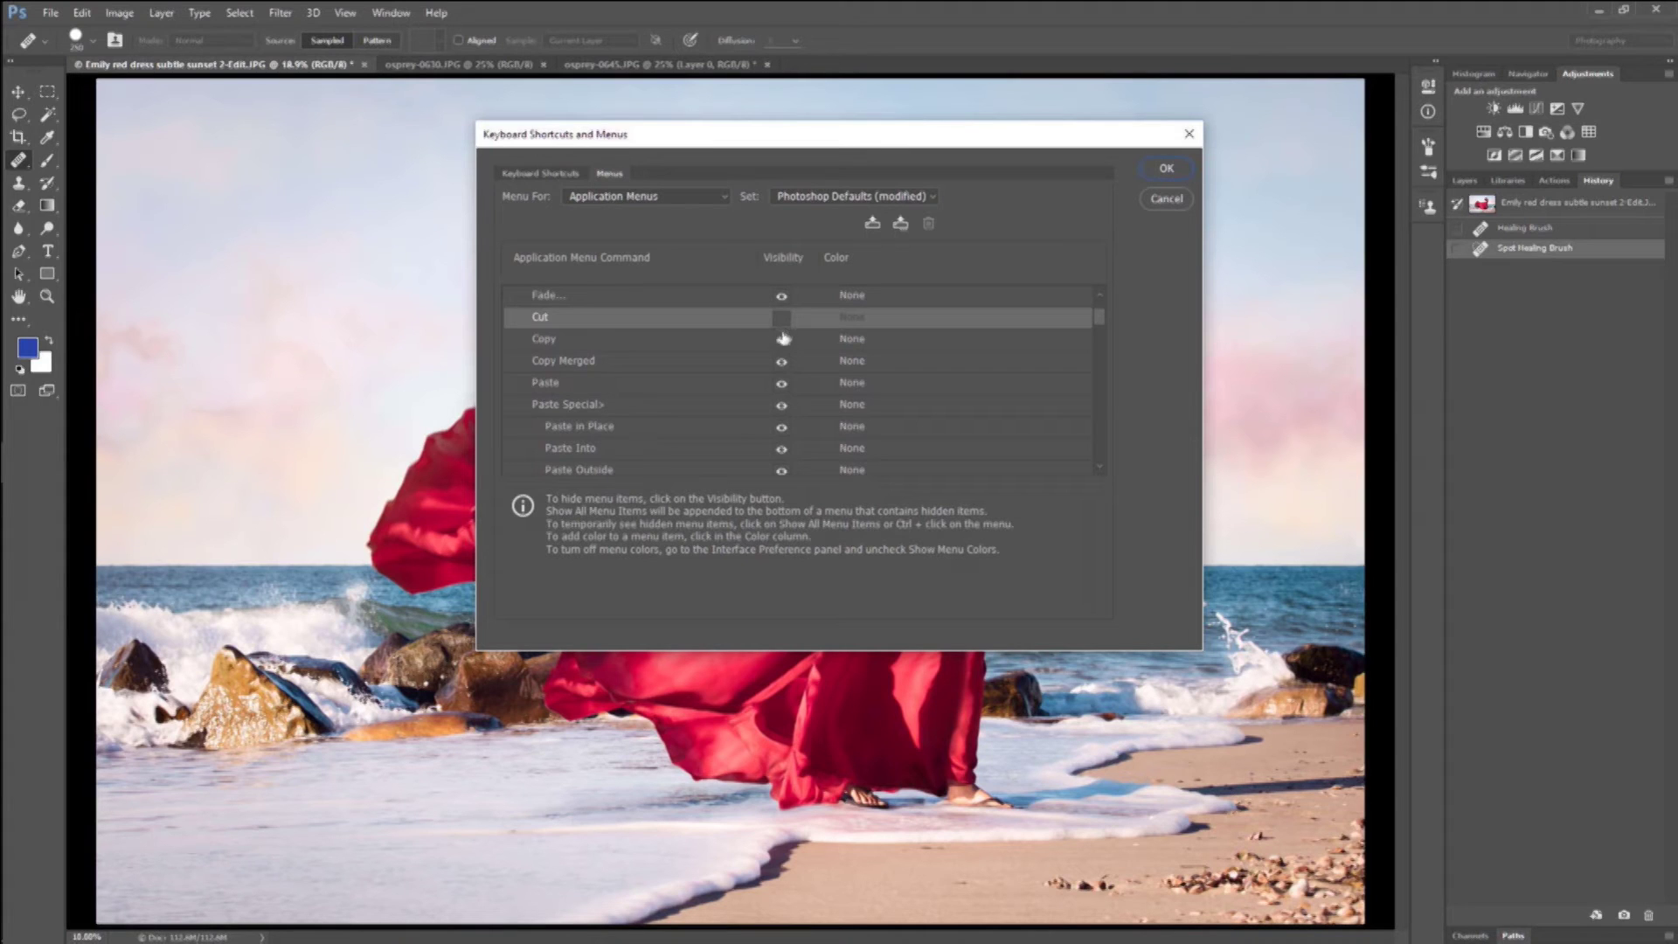
click(782, 341)
click(781, 364)
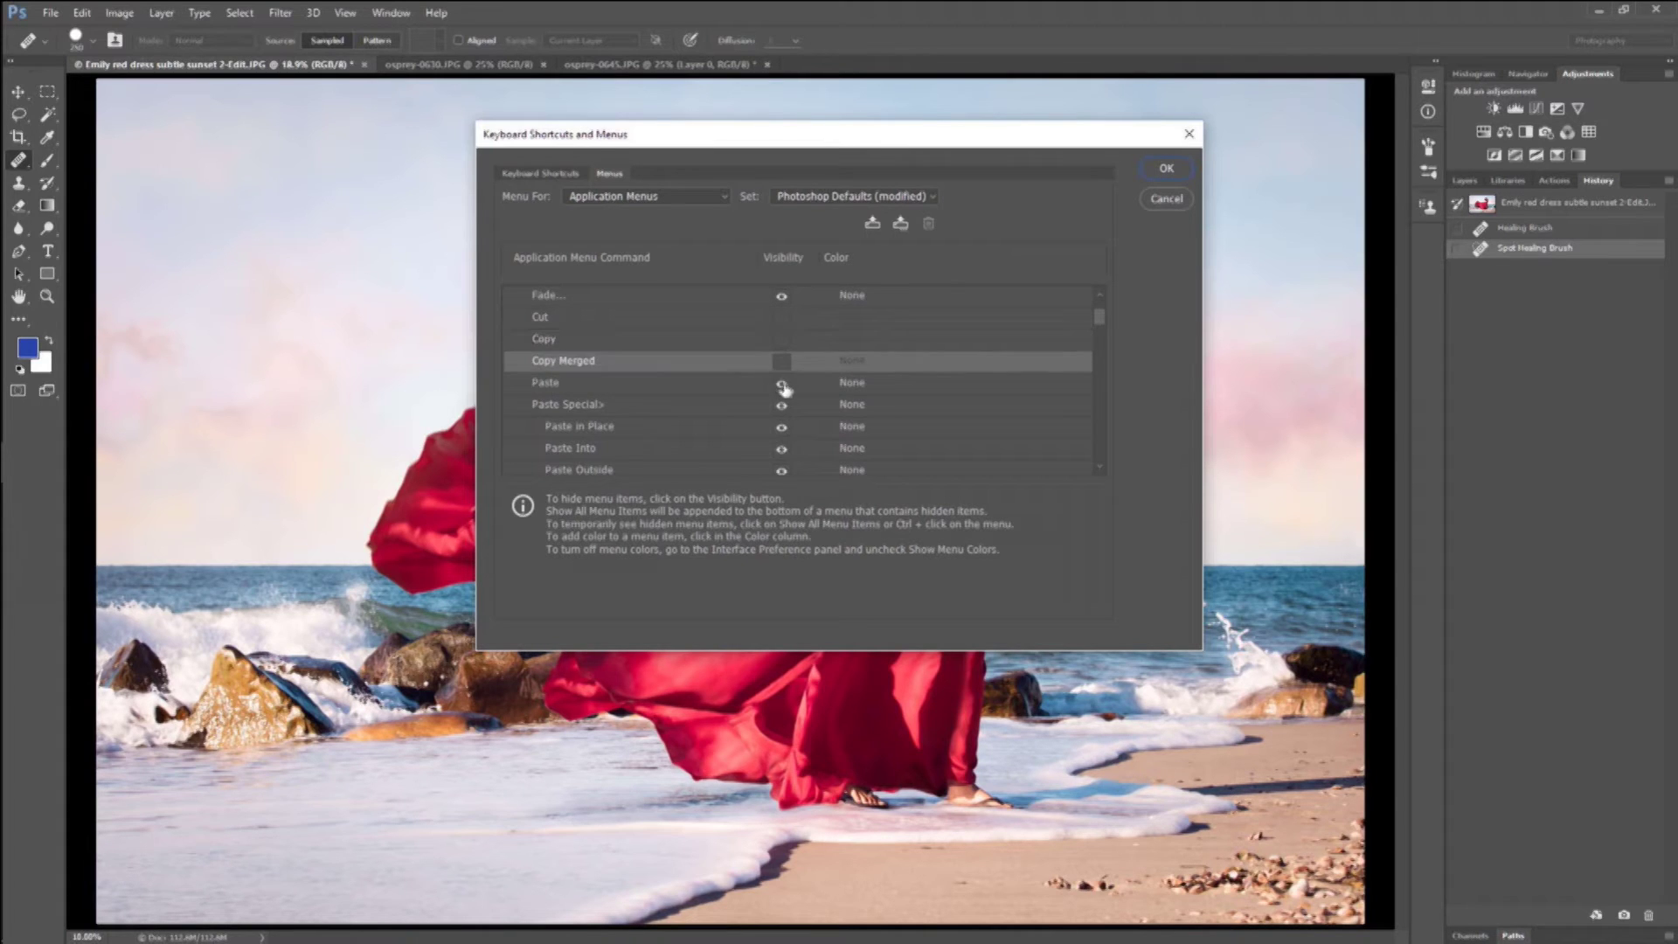
click(782, 384)
click(782, 408)
scroll(846, 413, down, 1)
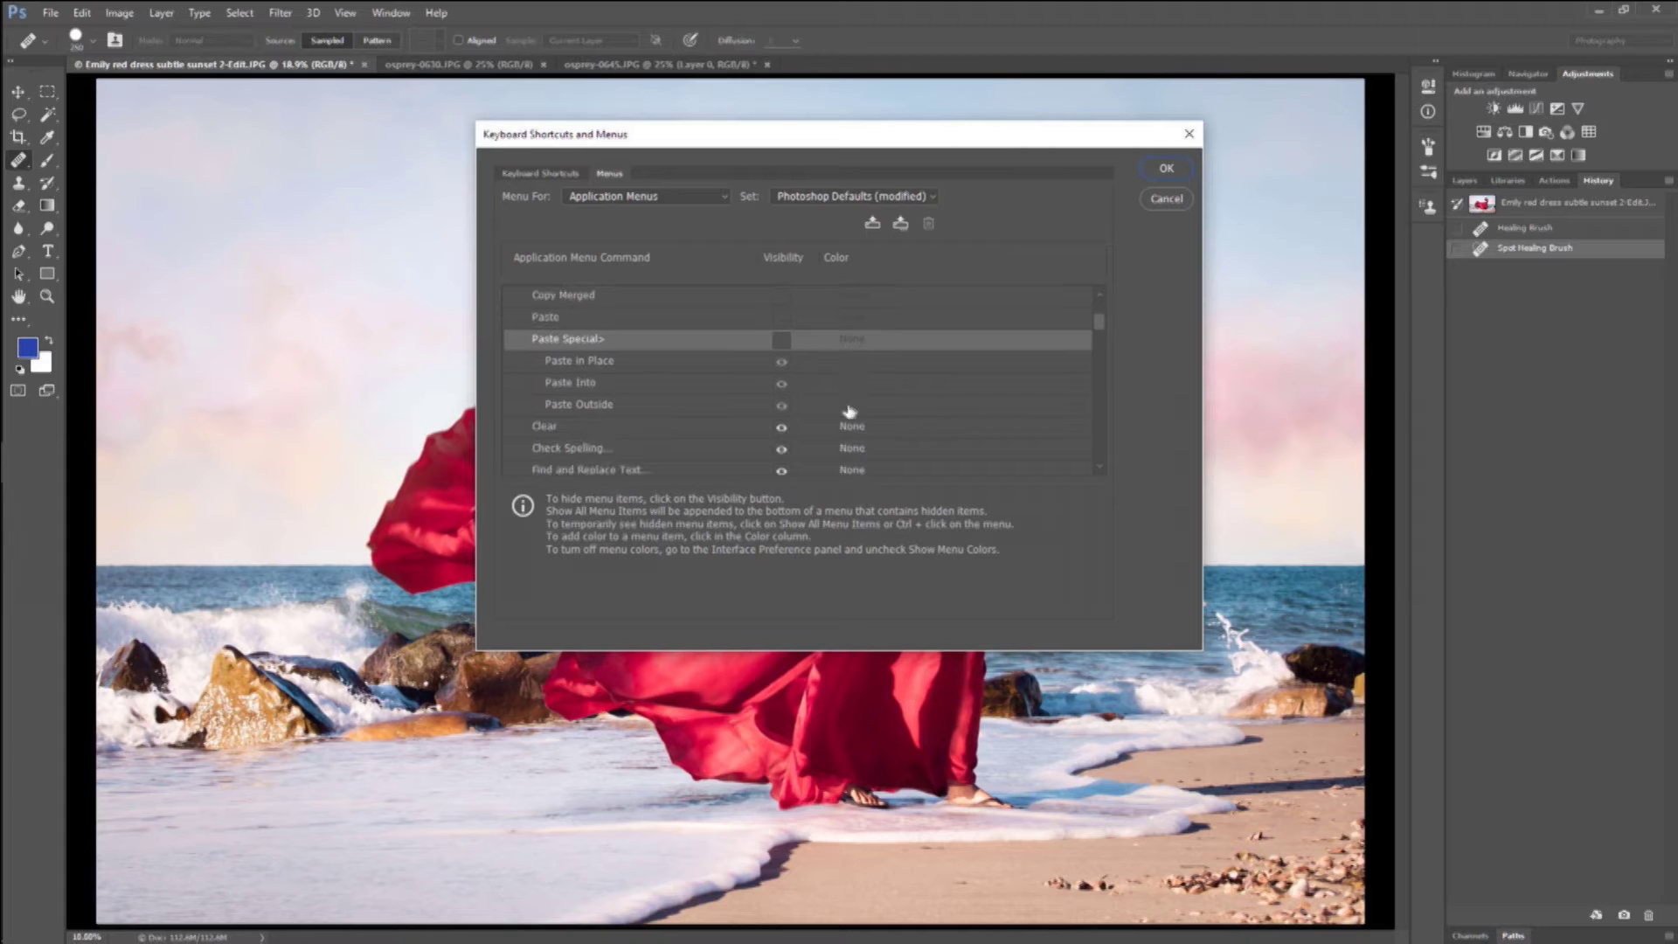
click(1168, 169)
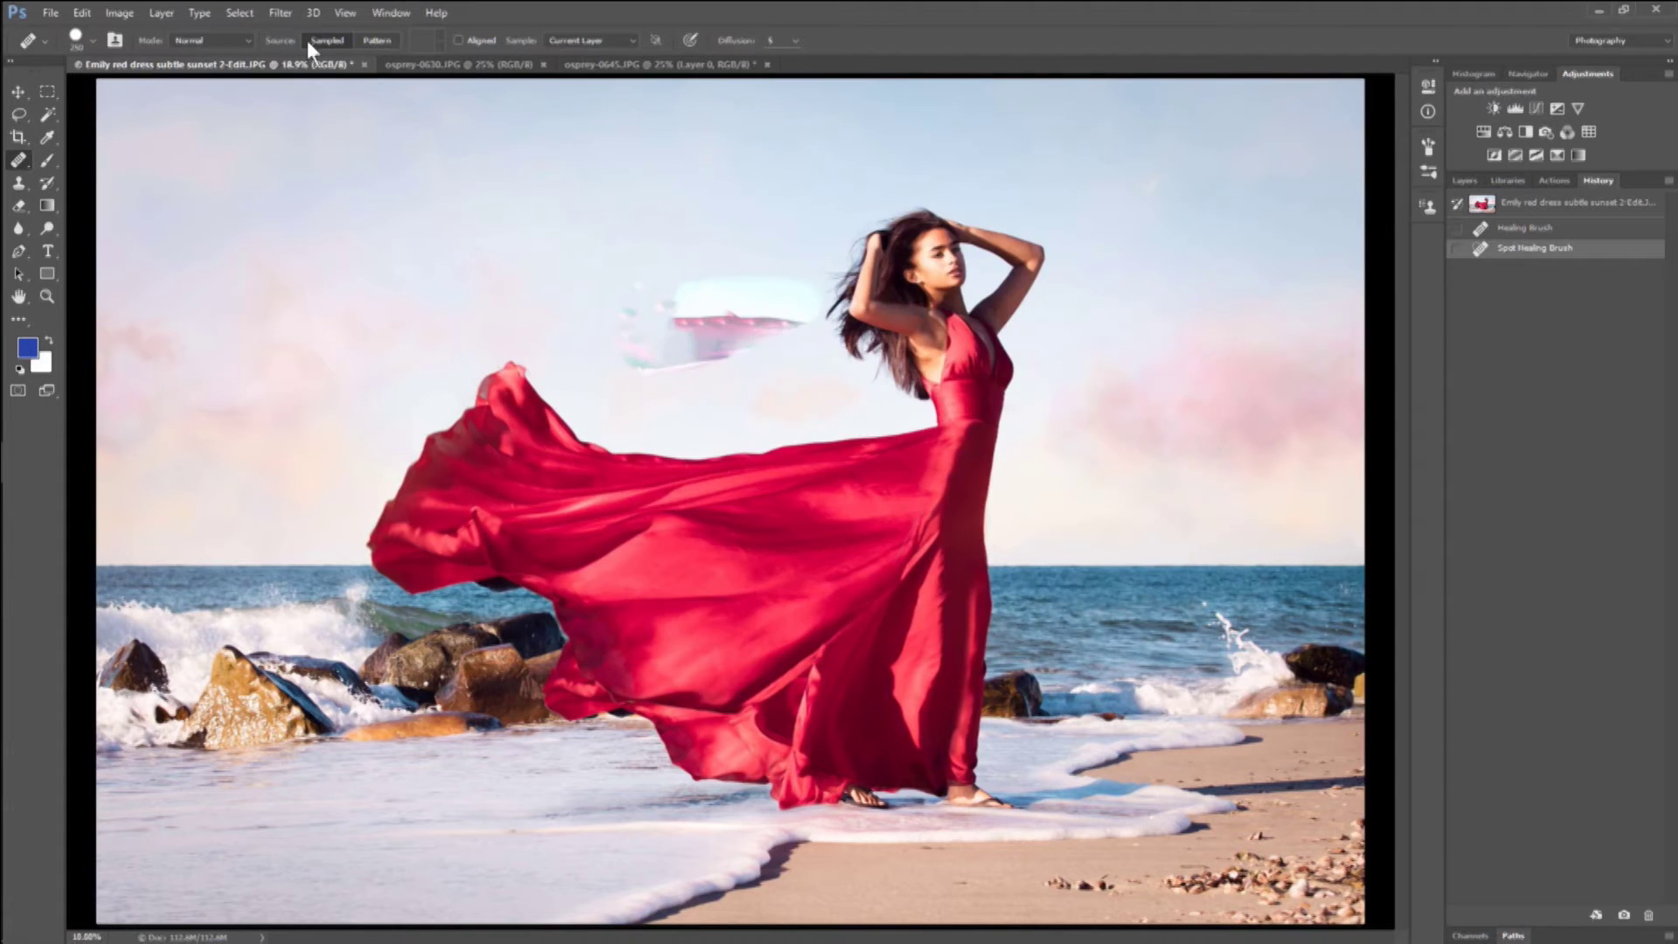
click(92, 14)
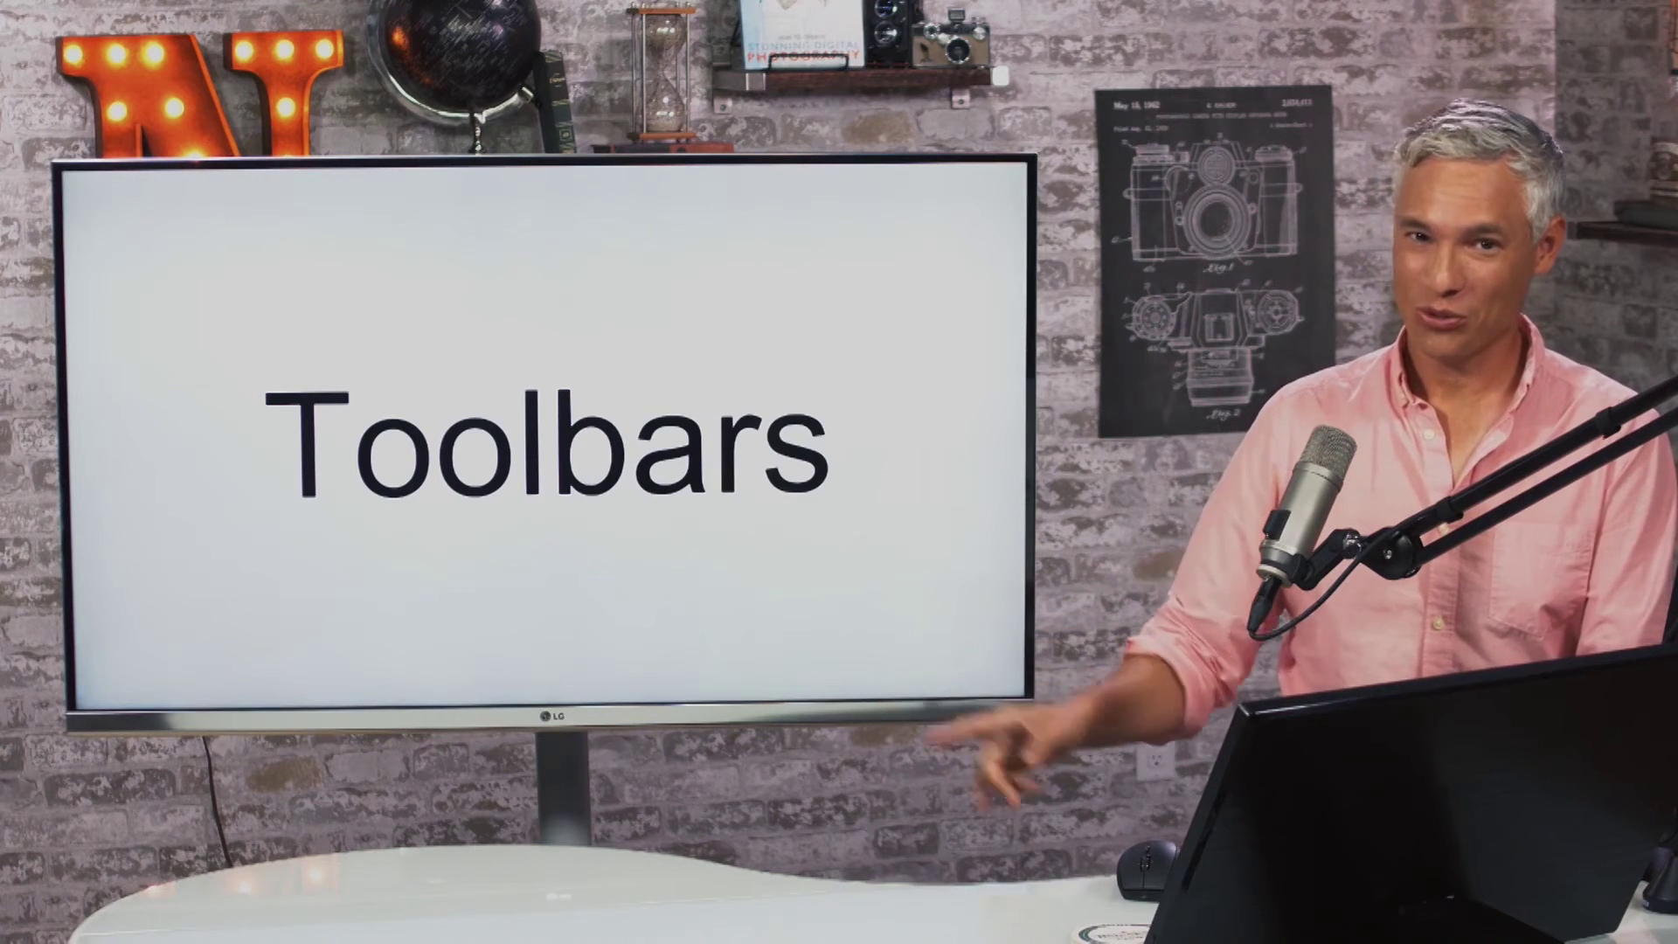
key(alt+Tab)
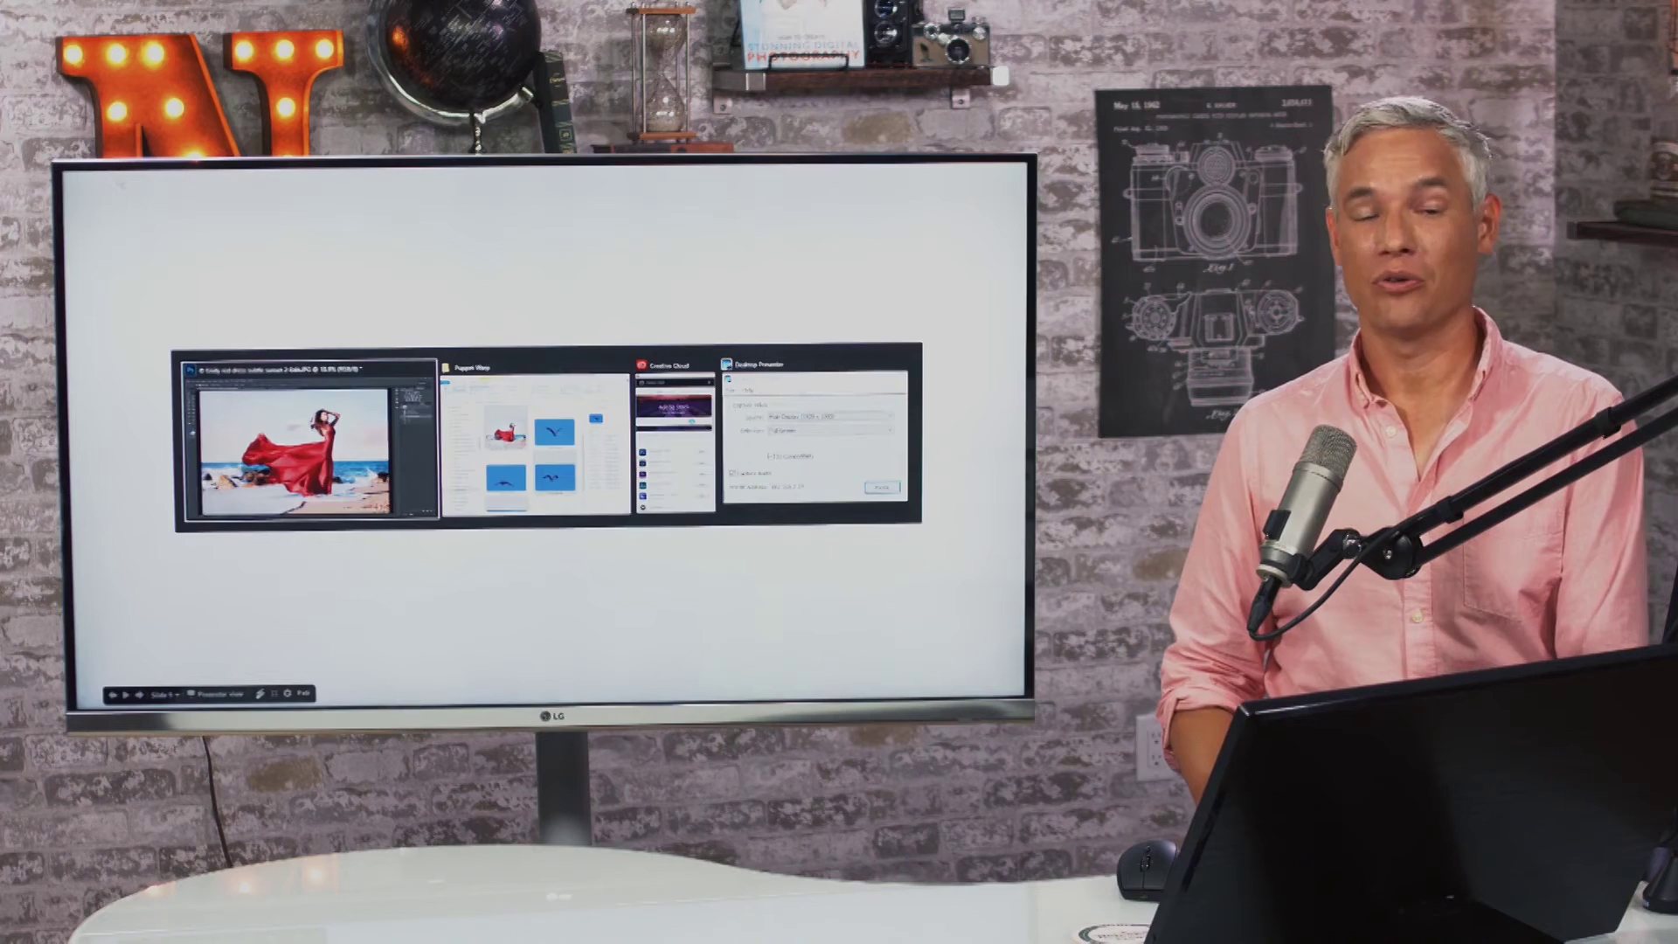
key(alt+Tab)
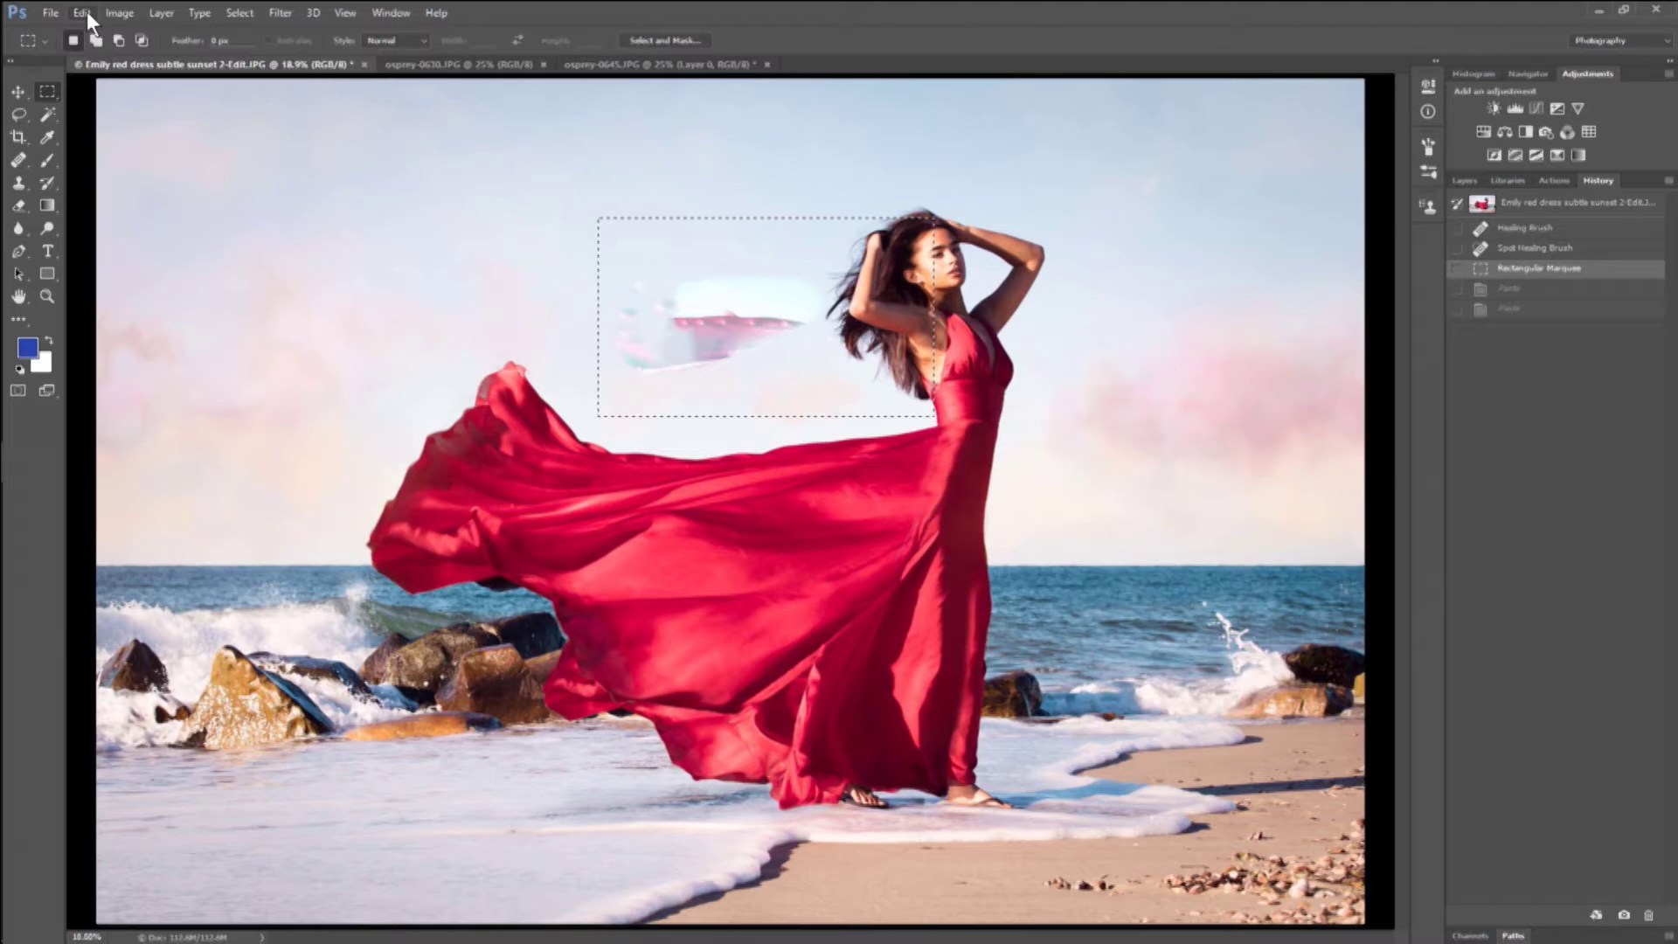
click(82, 12)
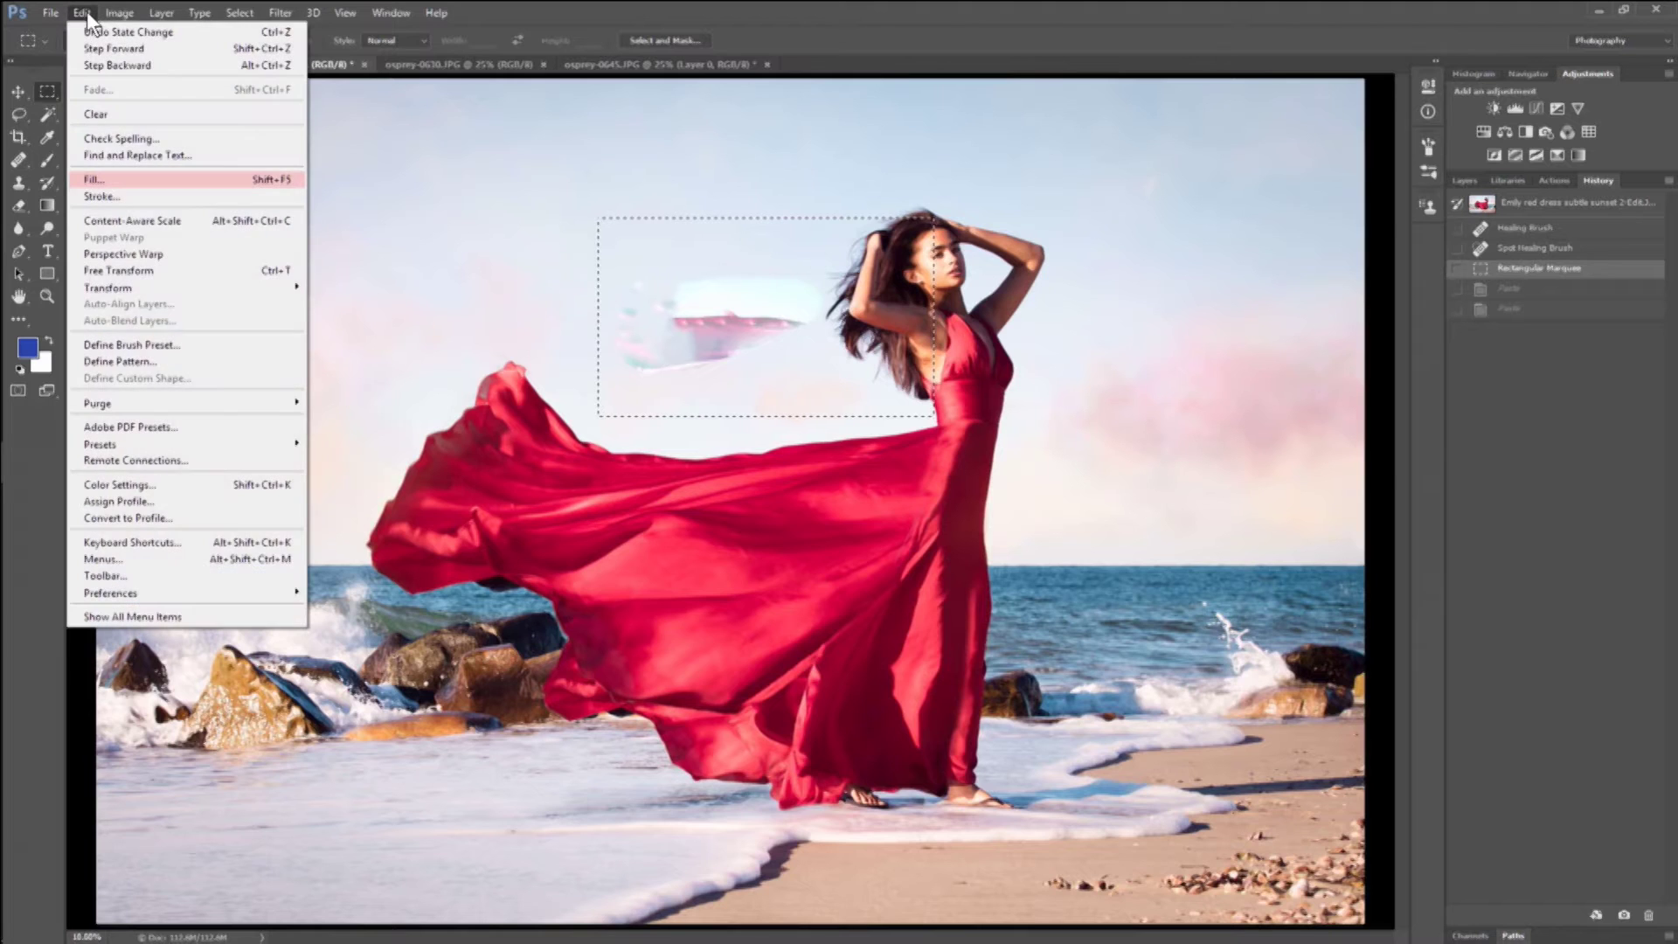
click(203, 575)
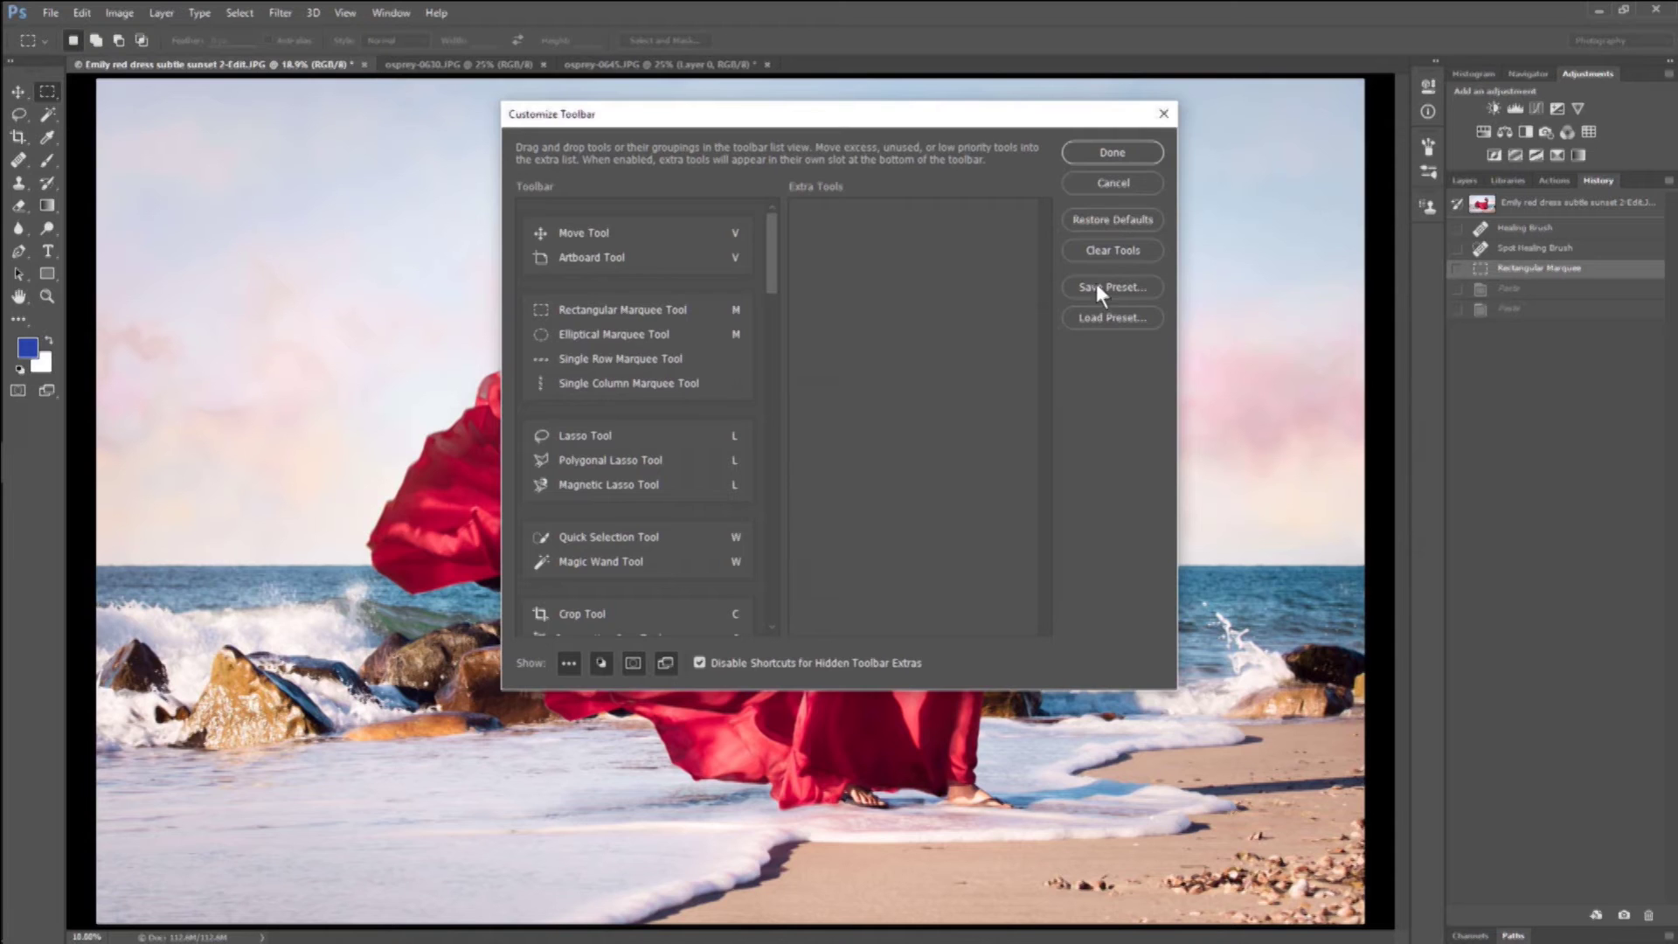
click(1115, 180)
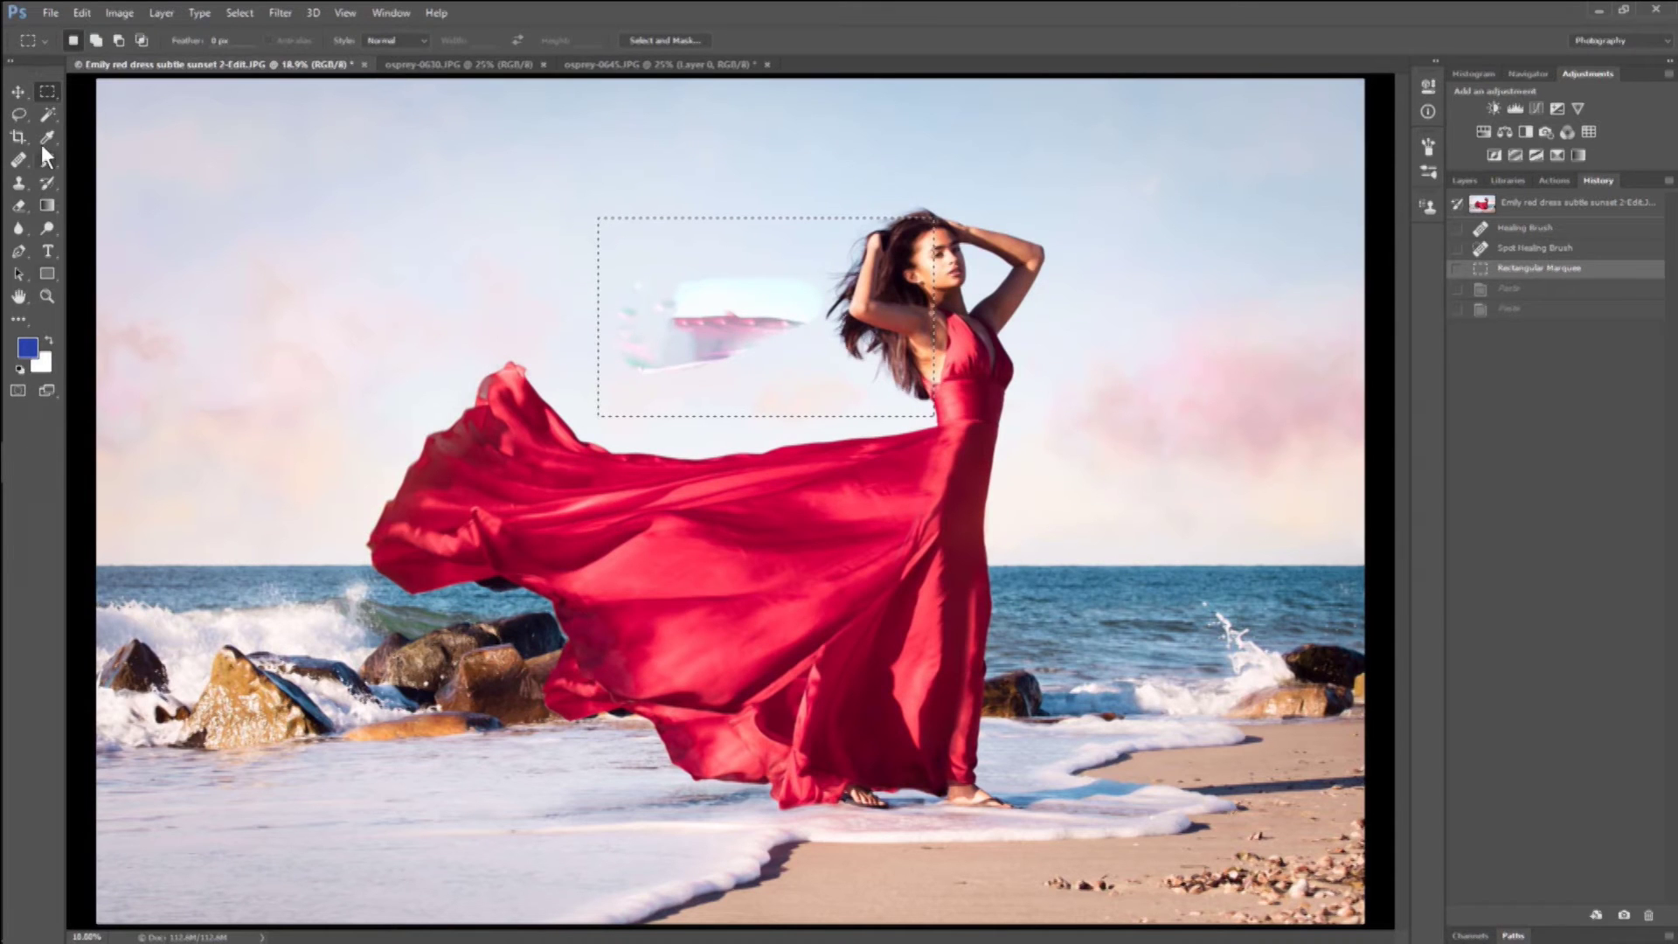
Try the toolbar's single-column layout, switching back and forth, and return it to two columns.
click(12, 63)
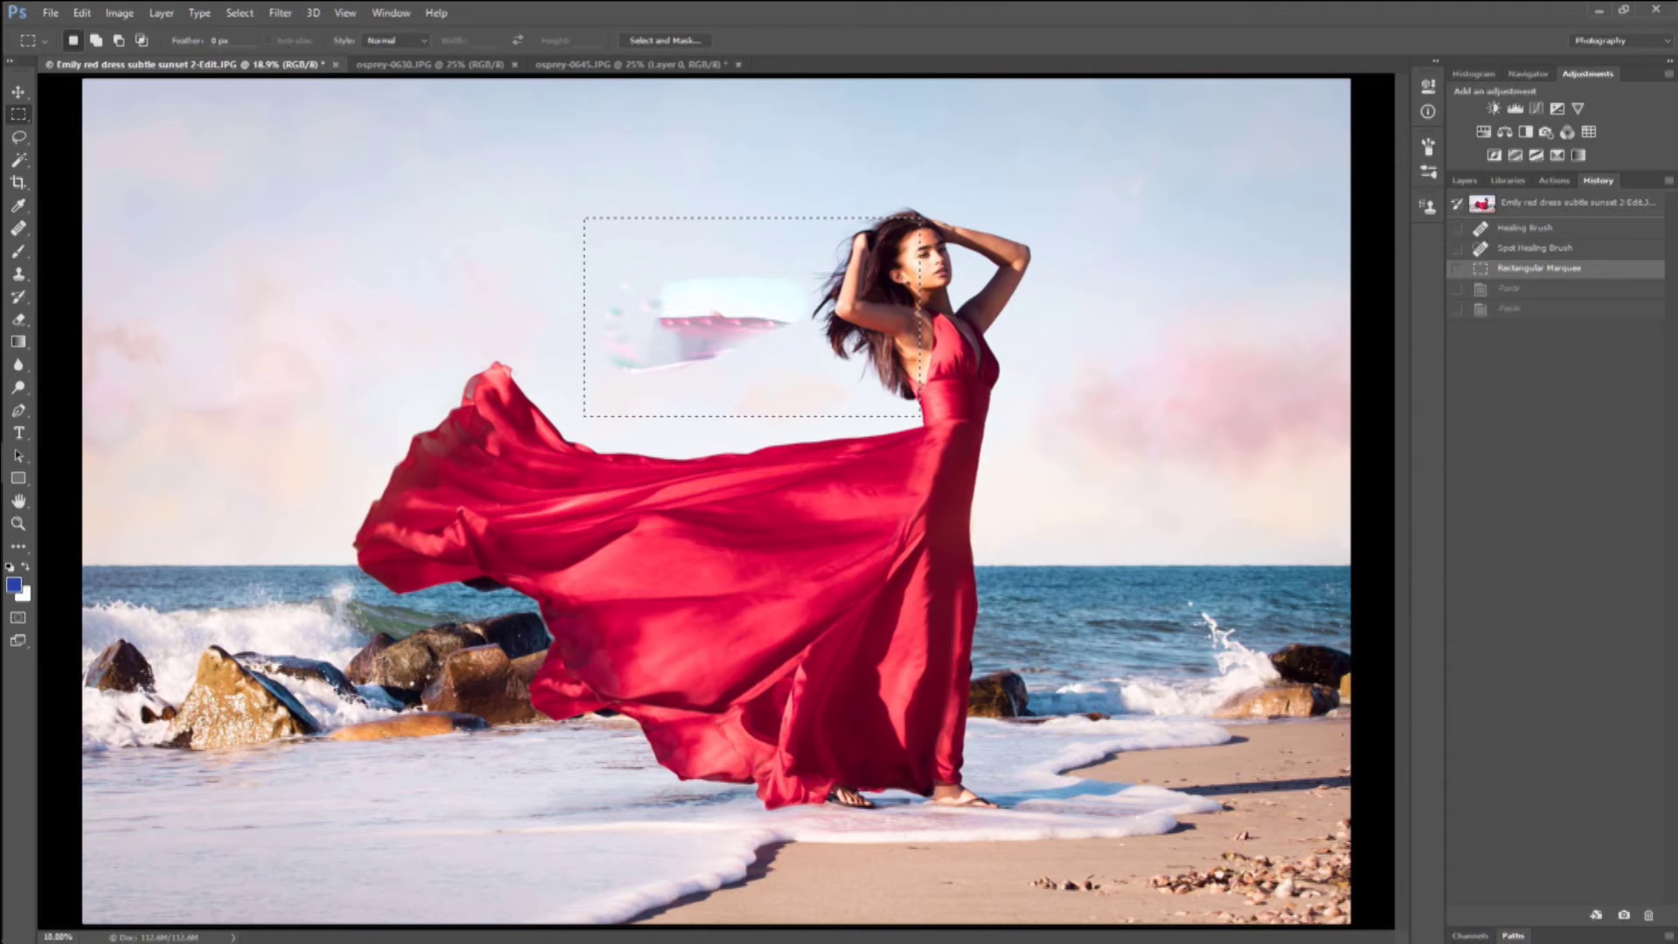
click(12, 63)
click(12, 63)
click(11, 61)
click(10, 61)
click(10, 62)
click(11, 61)
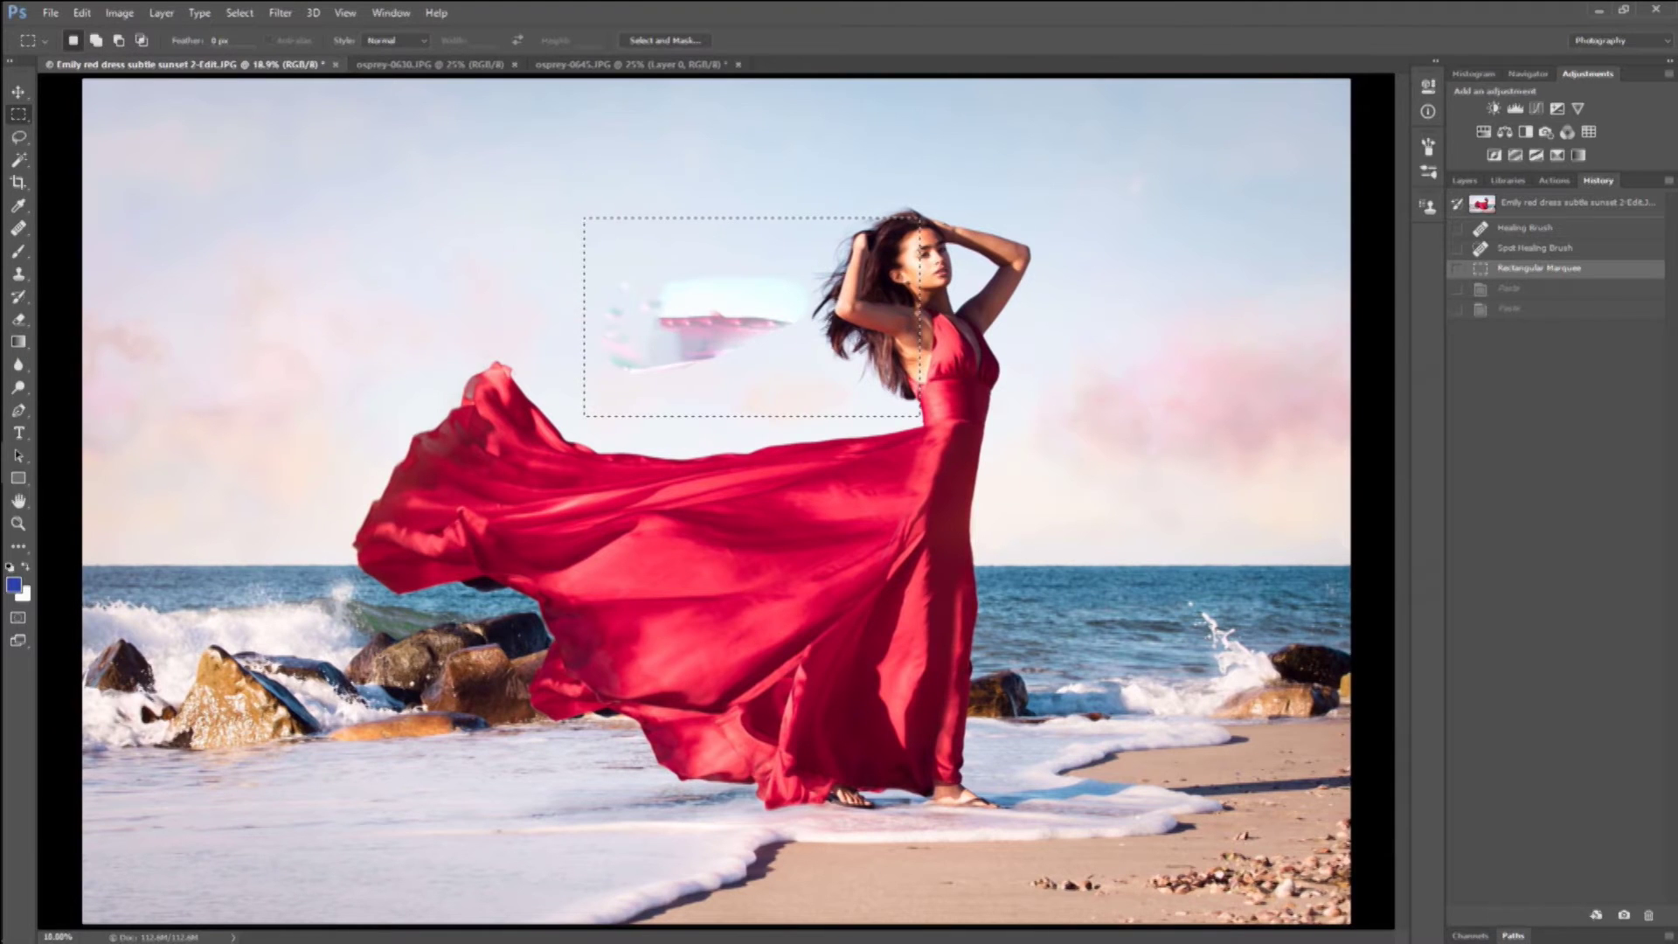
click(10, 61)
Customize the toolbar by moving the Artboard, Single Row Marquee and Single Column Marquee tools to the extra tools.
click(80, 16)
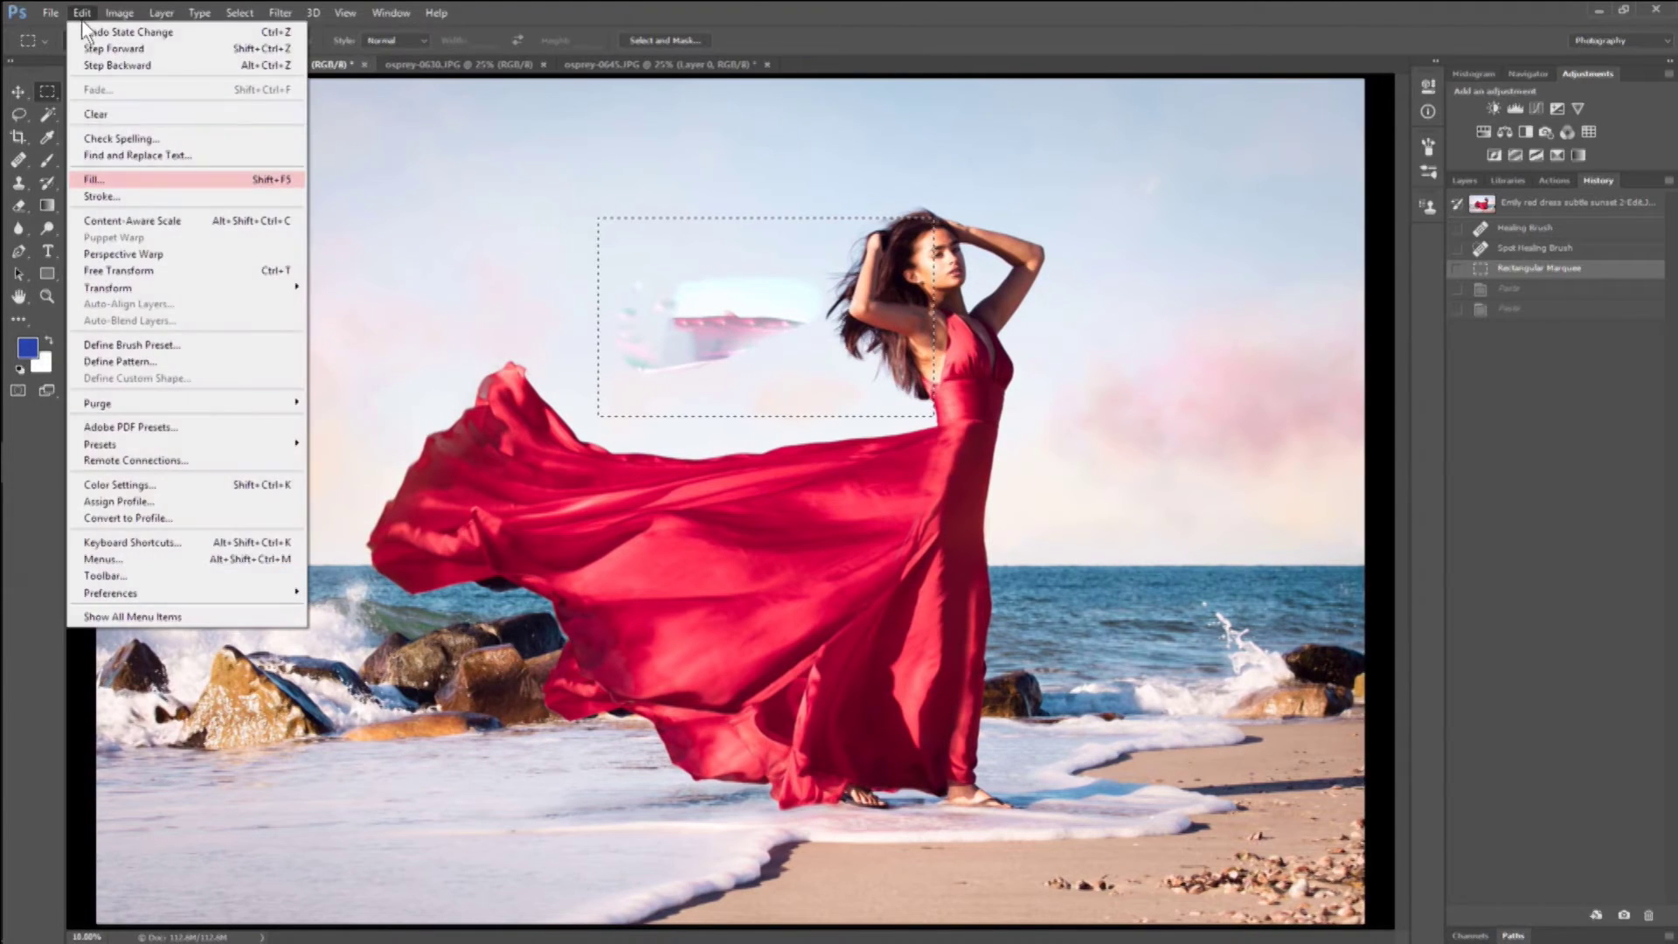
click(182, 576)
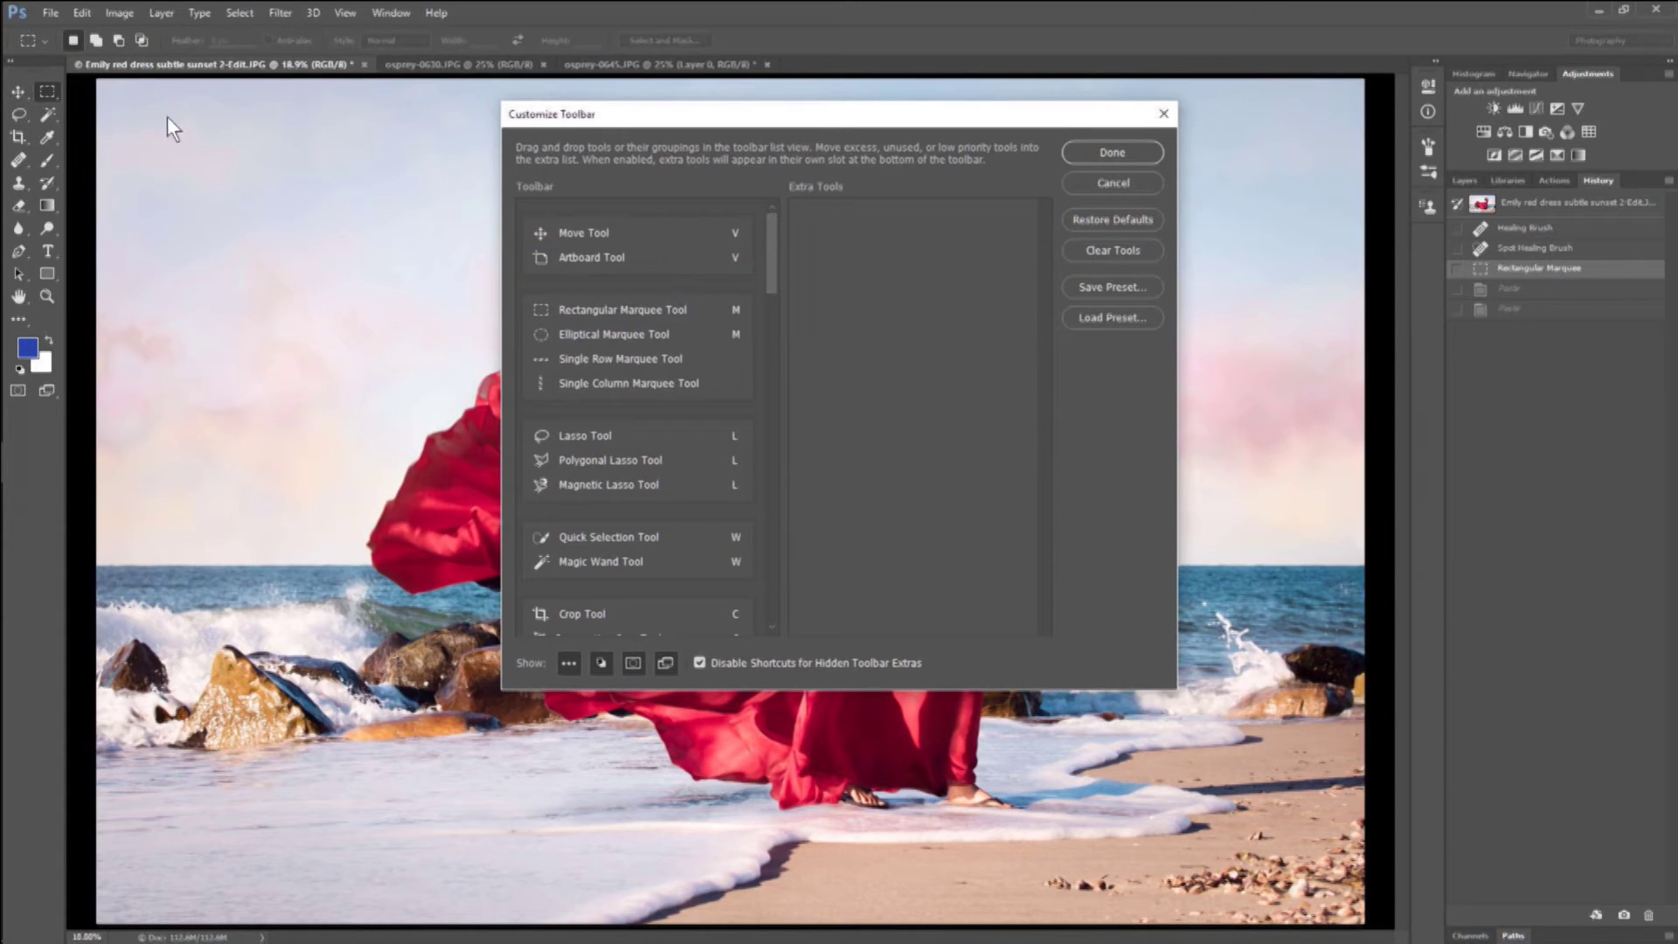
click(633, 268)
drag(668, 257, 898, 267)
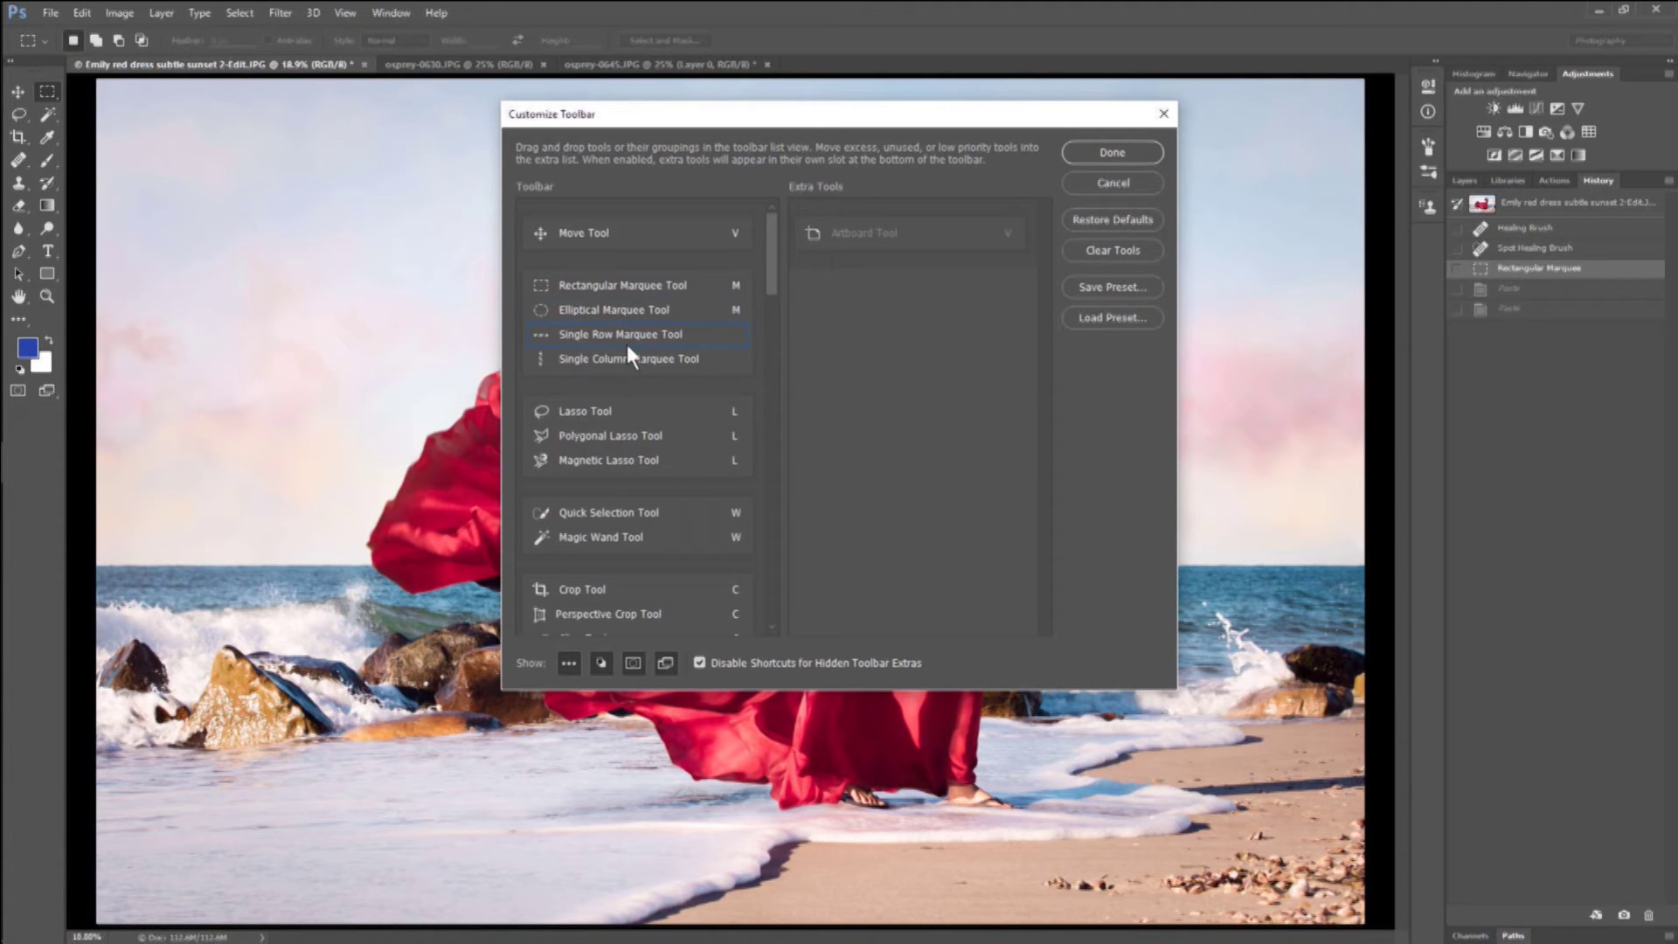
drag(641, 332, 861, 293)
drag(704, 343, 815, 329)
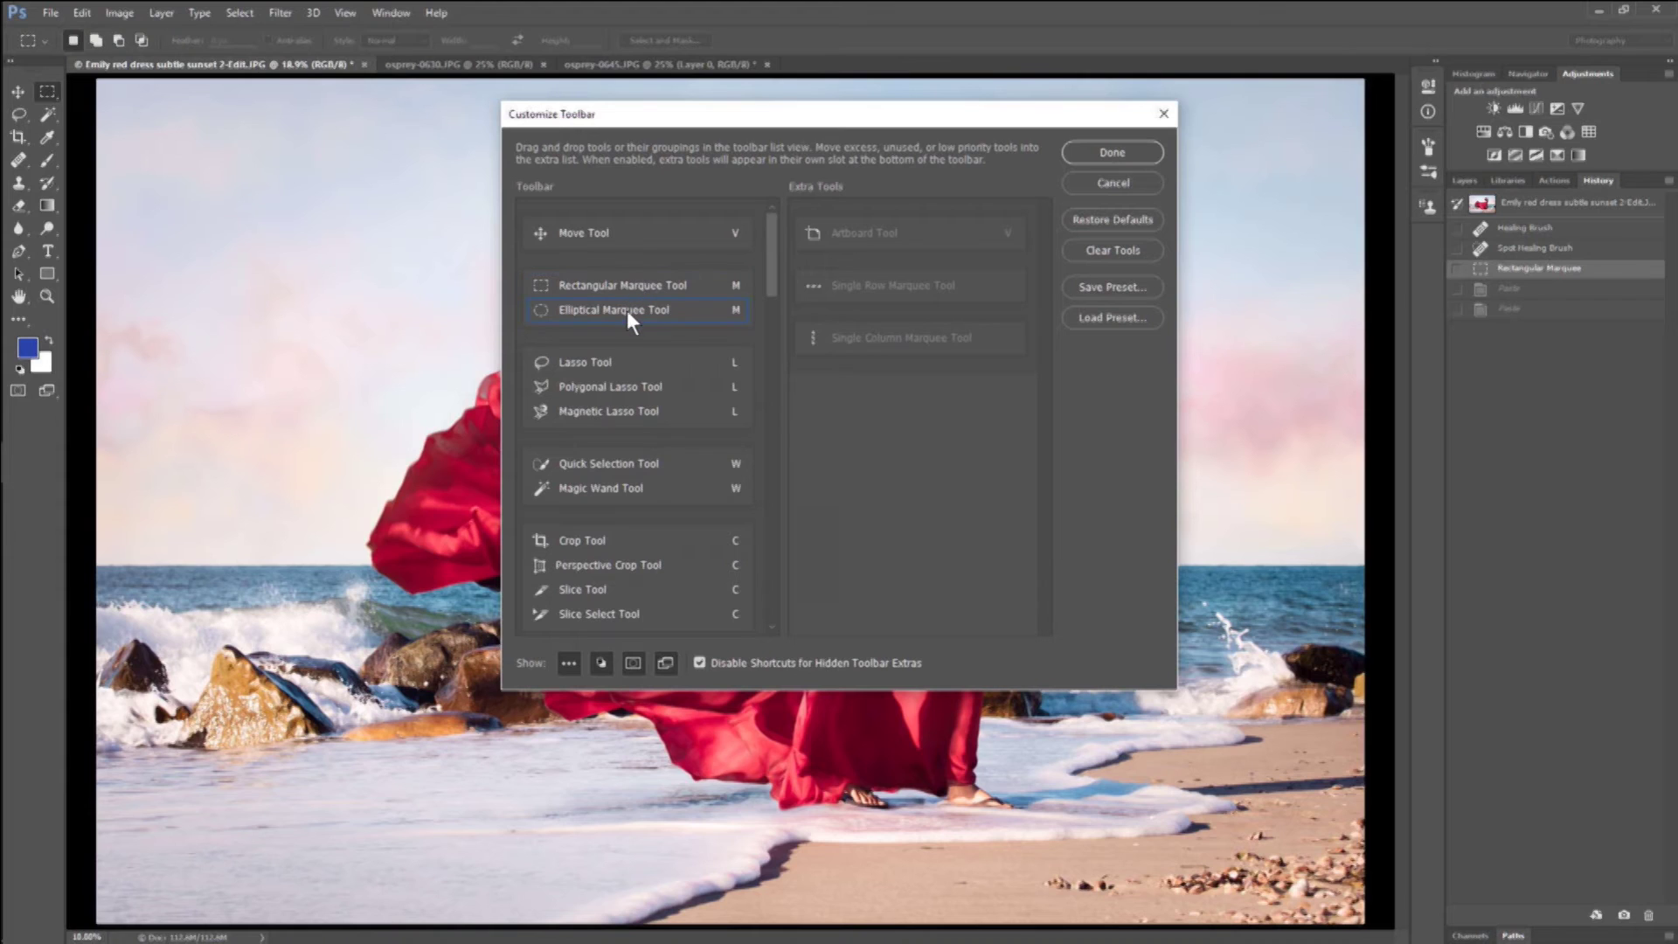
Give the Elliptical Marquee and Magic Wand their own toolbar slots and move the Polygonal and Magnetic Lasso to the extra tools.
drag(627, 312, 624, 341)
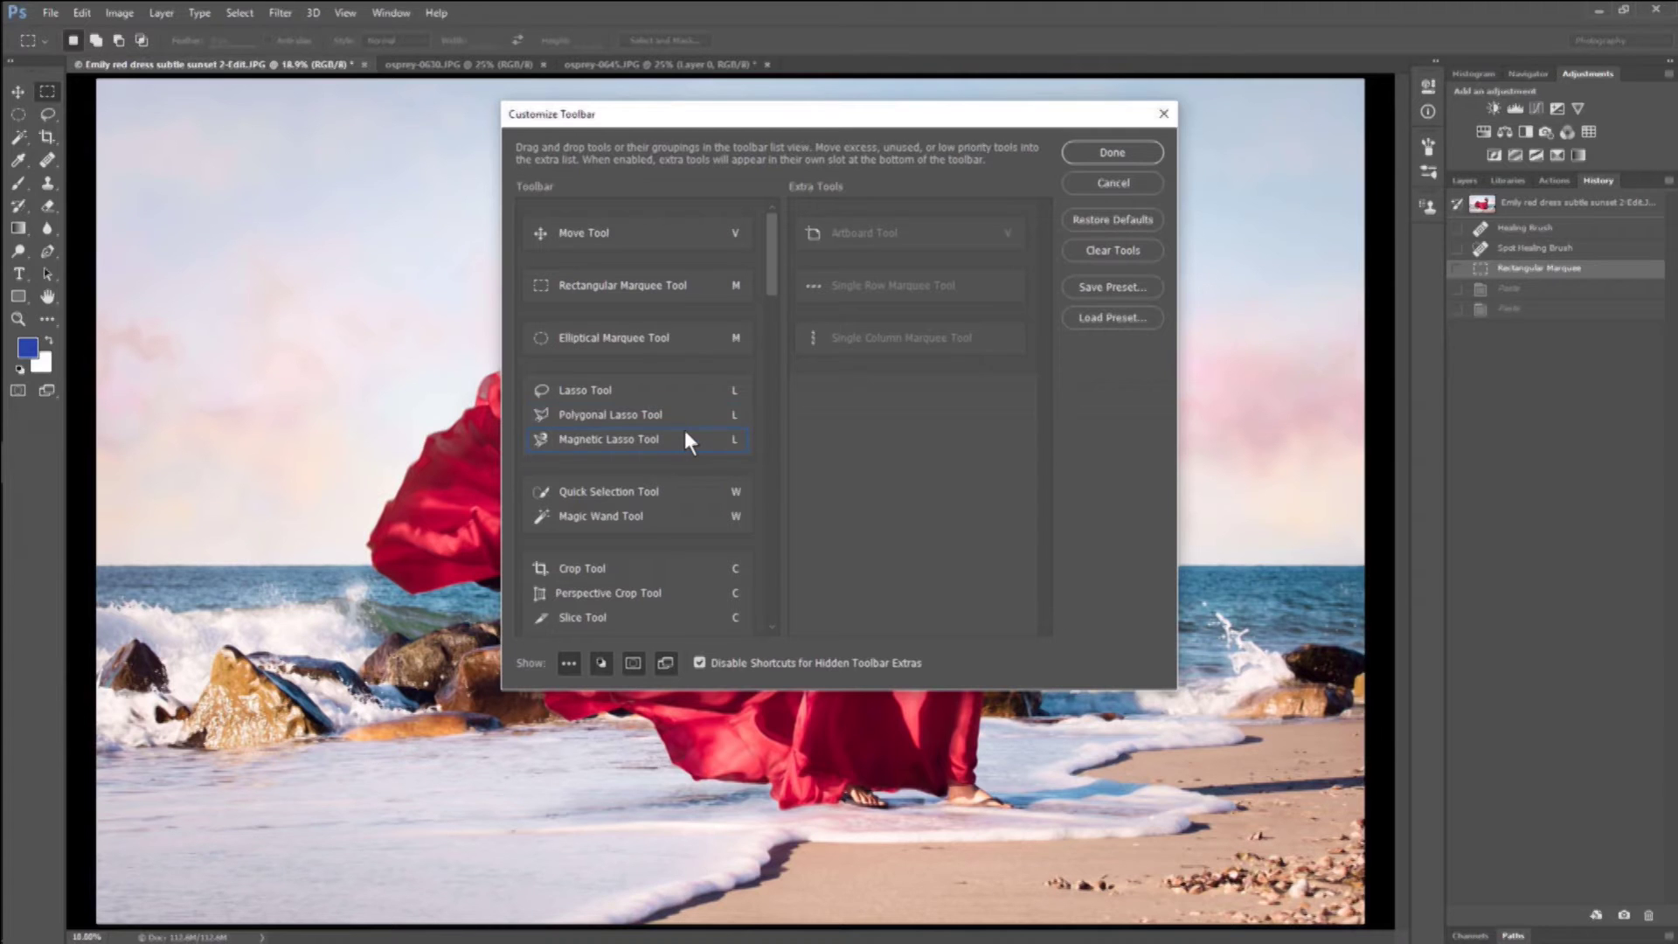
mouse_move(645, 417)
mouse_down()
mouse_move(889, 402)
mouse_move(642, 416)
mouse_move(929, 442)
mouse_move(678, 476)
mouse_move(626, 464)
mouse_move(624, 518)
mouse_move(617, 496)
mouse_up()
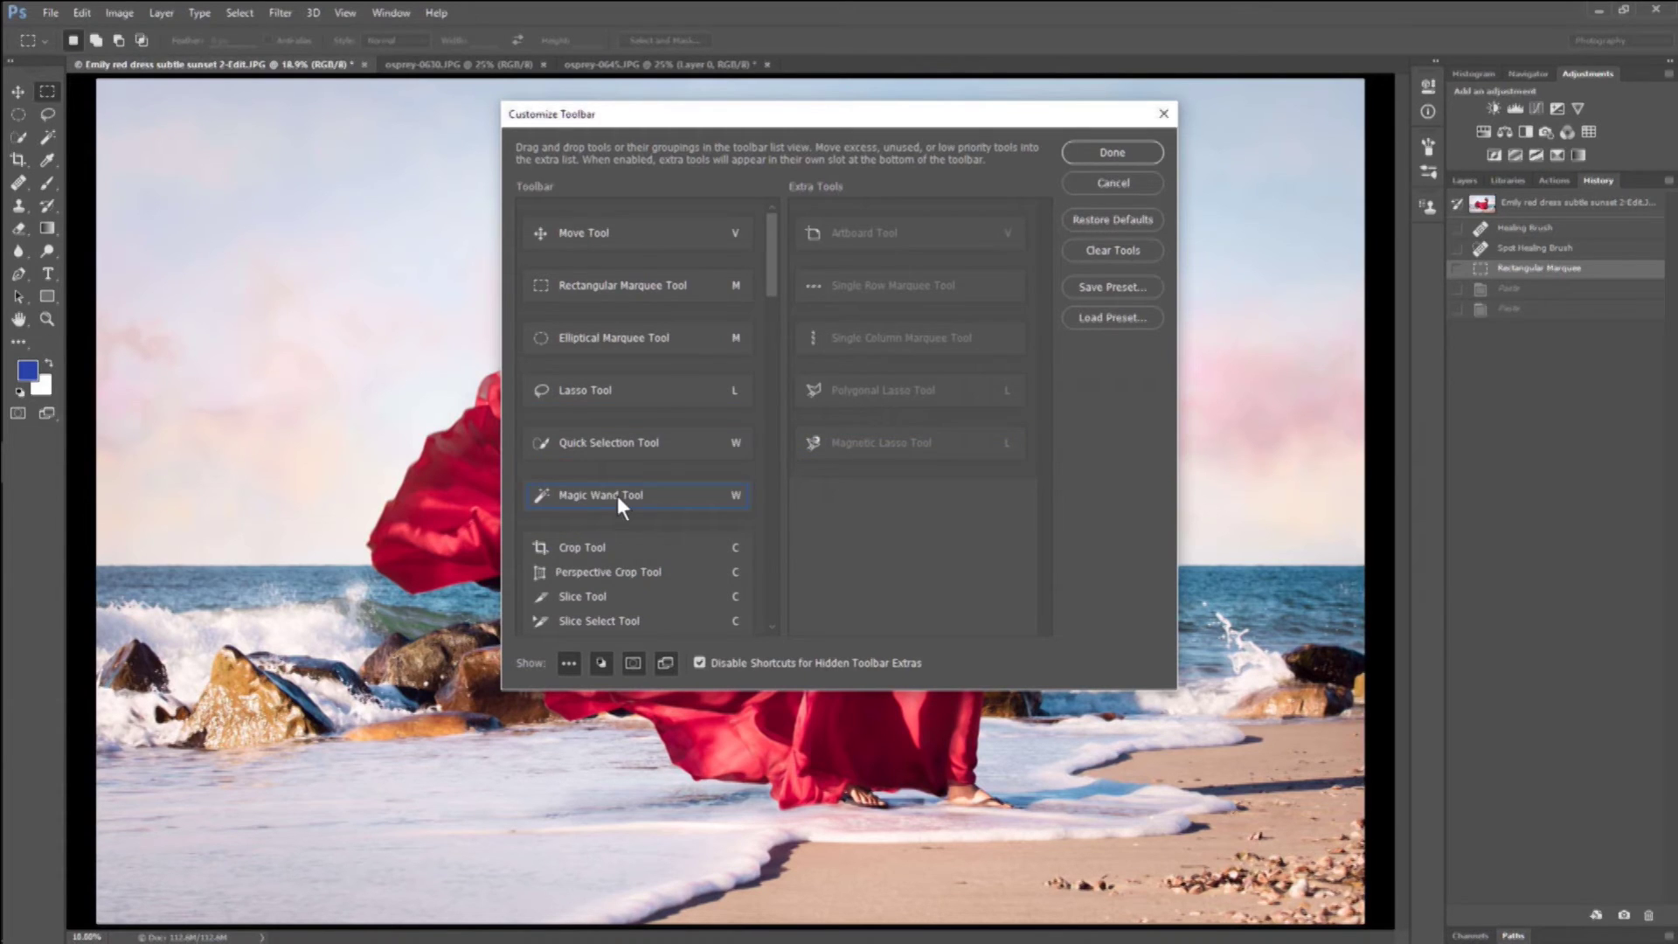
Move the Perspective Crop, Slice, Slice Select, 3D Material Eyedropper, Color Sampler, Ruler, Note and Count tools to the extra tools.
scroll(770, 279, down, 4)
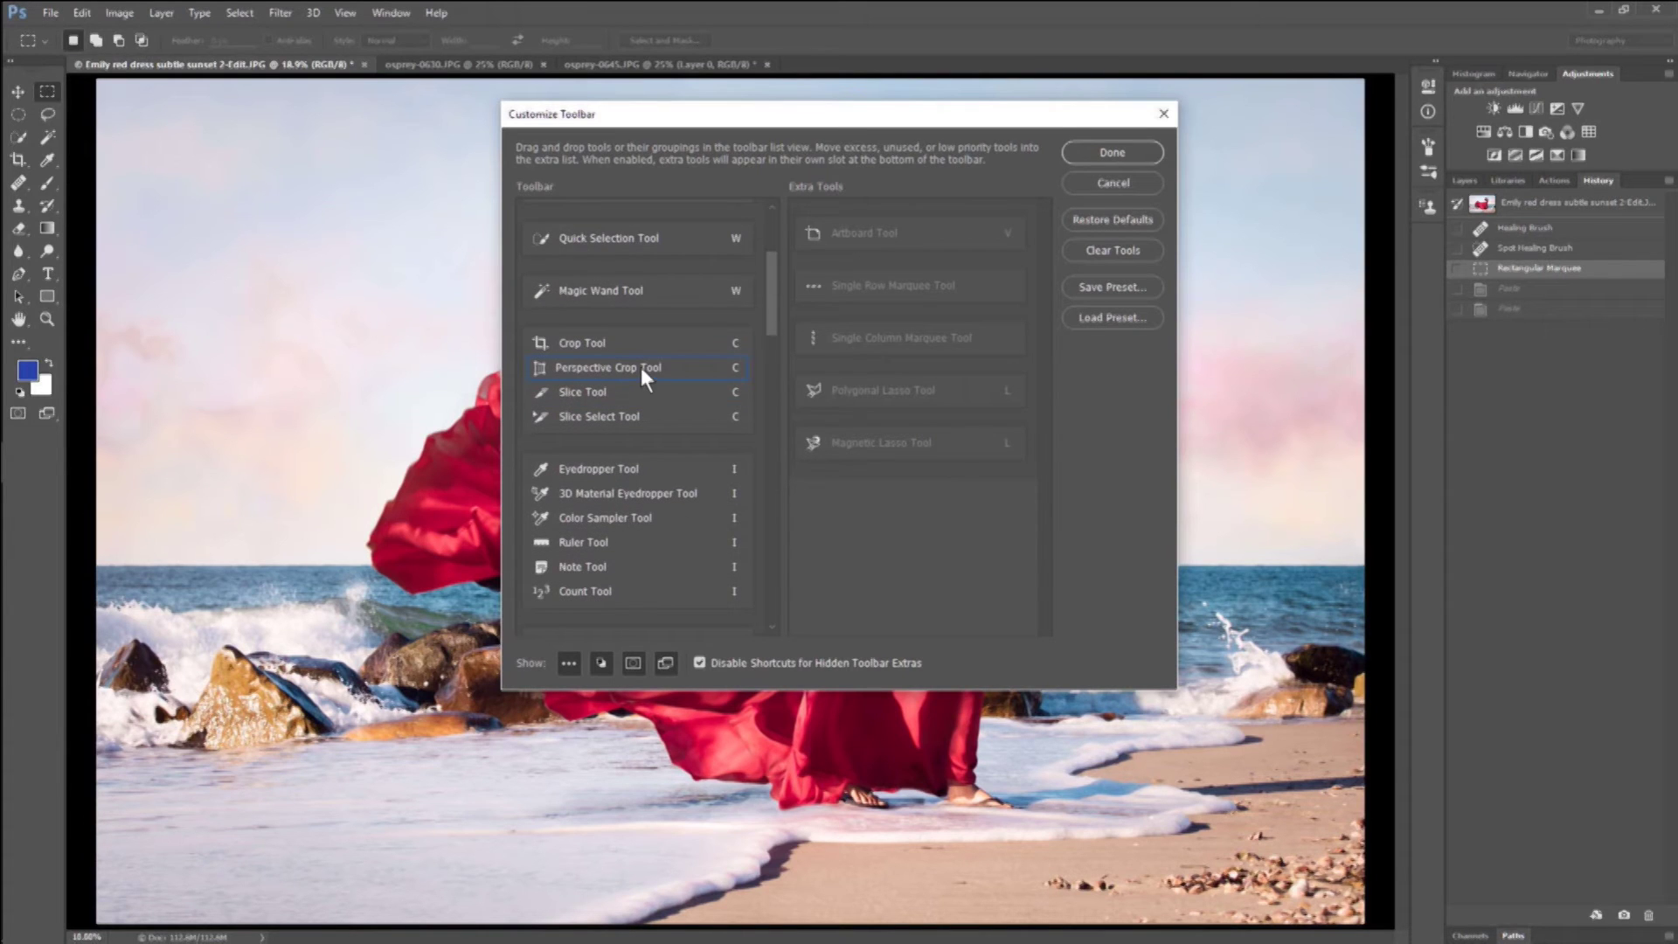
drag(611, 396, 826, 476)
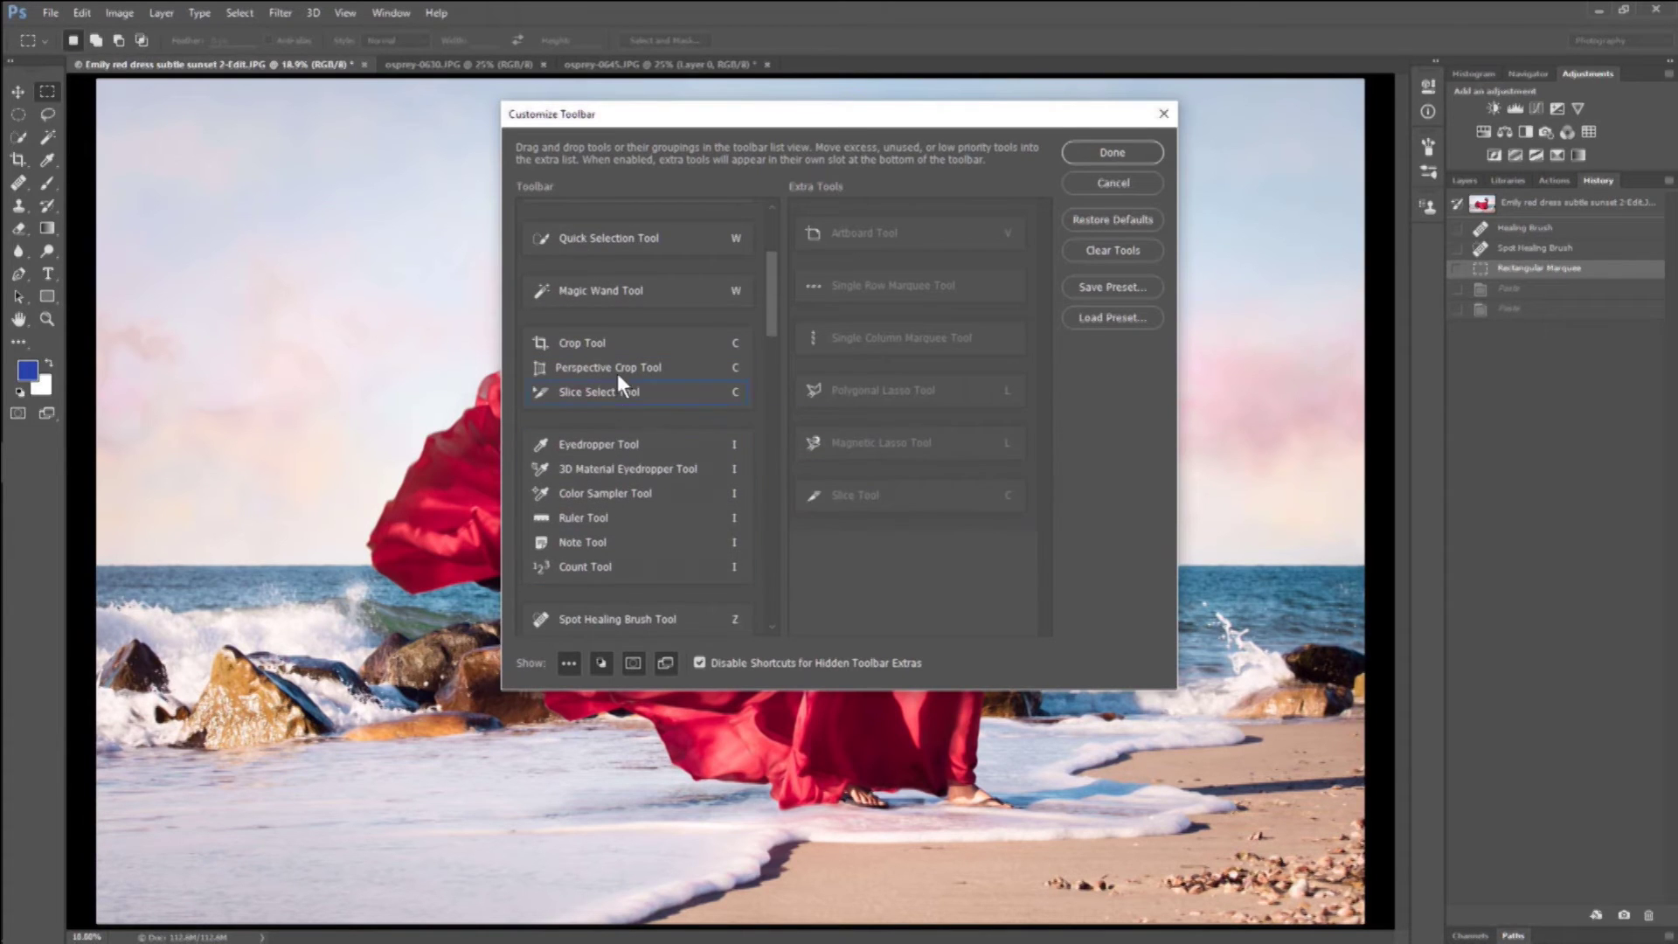
drag(615, 365, 932, 531)
drag(647, 419, 909, 582)
mouse_move(622, 426)
mouse_down()
mouse_move(931, 507)
mouse_move(752, 445)
mouse_move(875, 463)
mouse_up()
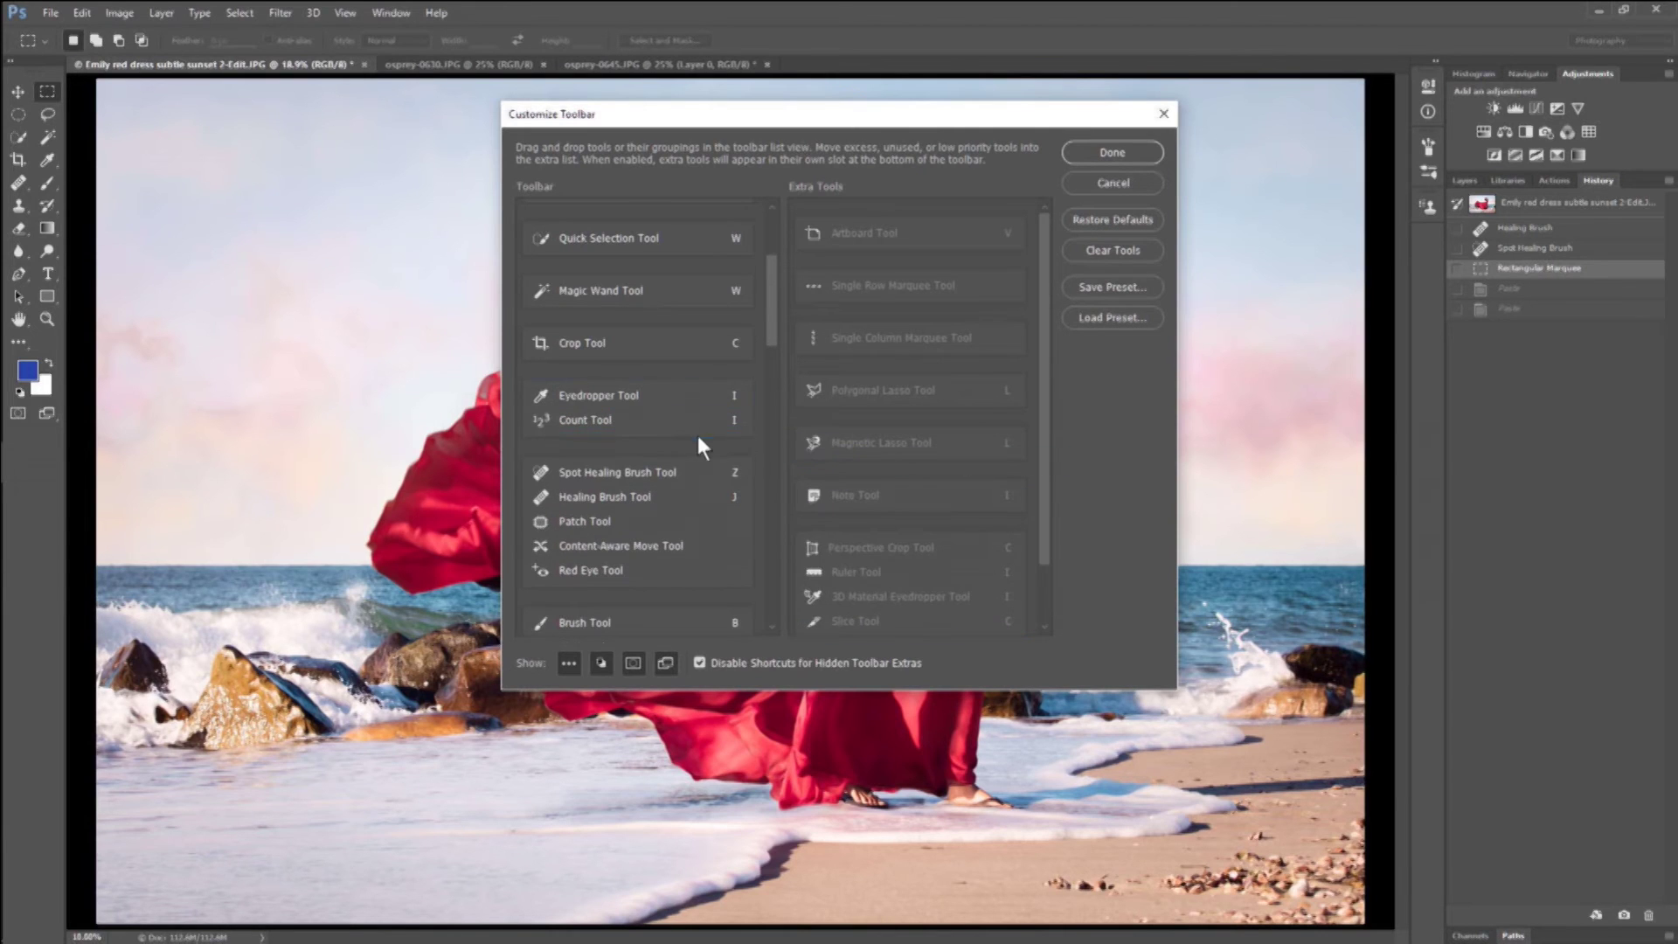
drag(696, 428, 887, 463)
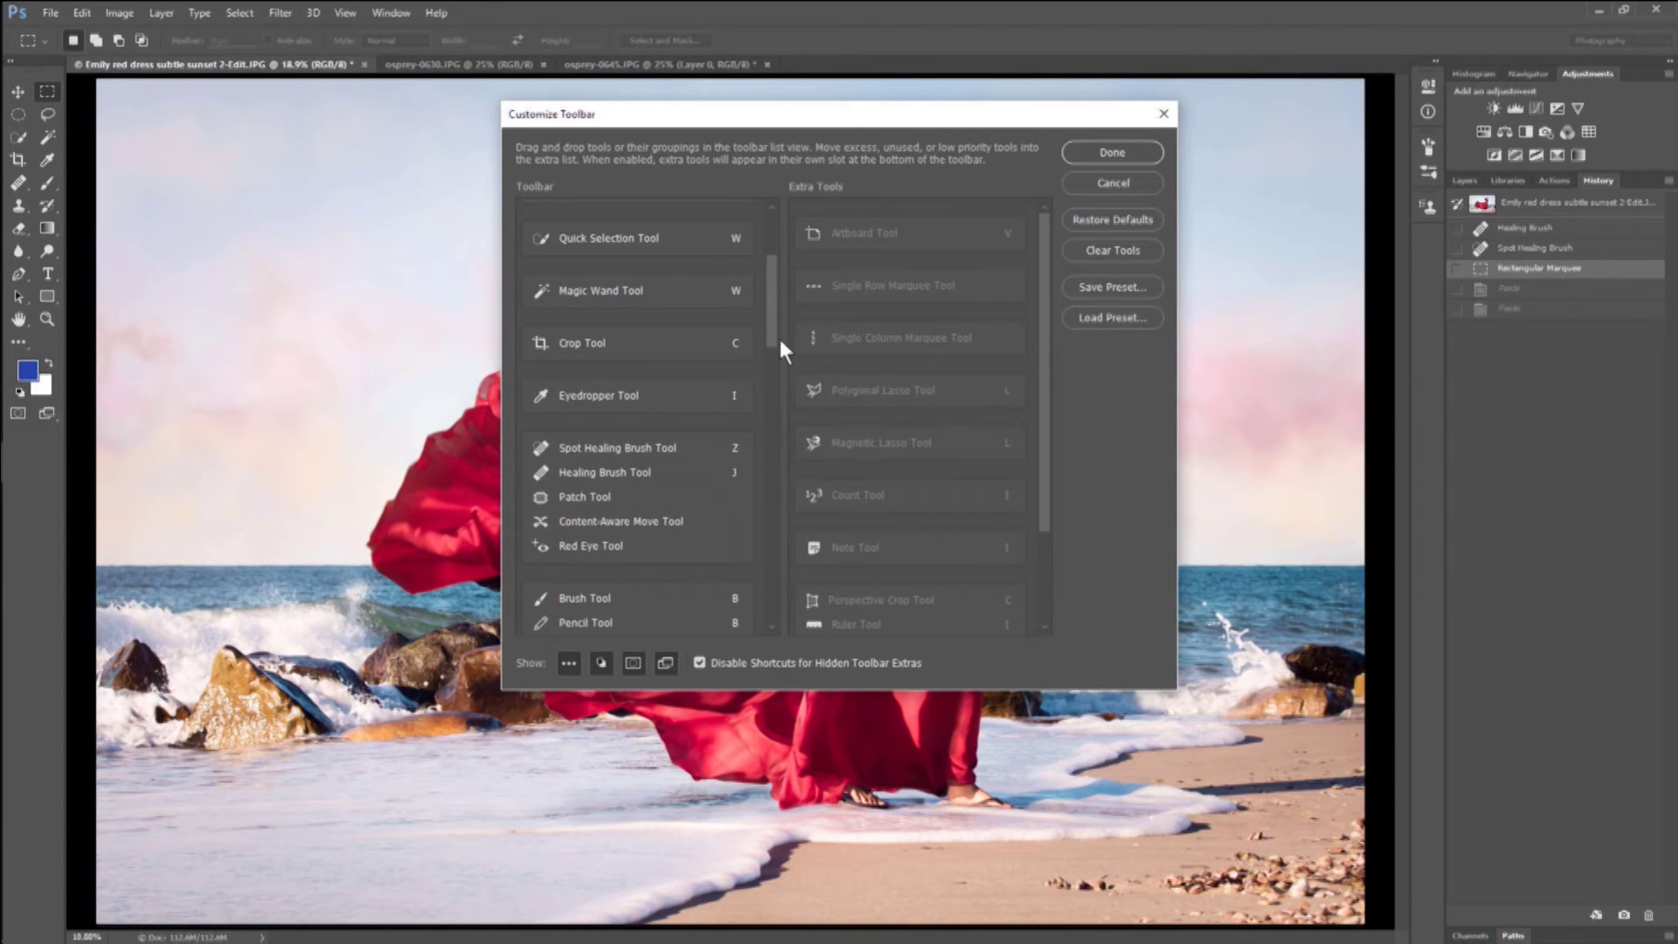
Give the Healing Brush and Patch tools their own toolbar slots and move Content-Aware Move and Red Eye to the extra tools.
drag(771, 336, 772, 357)
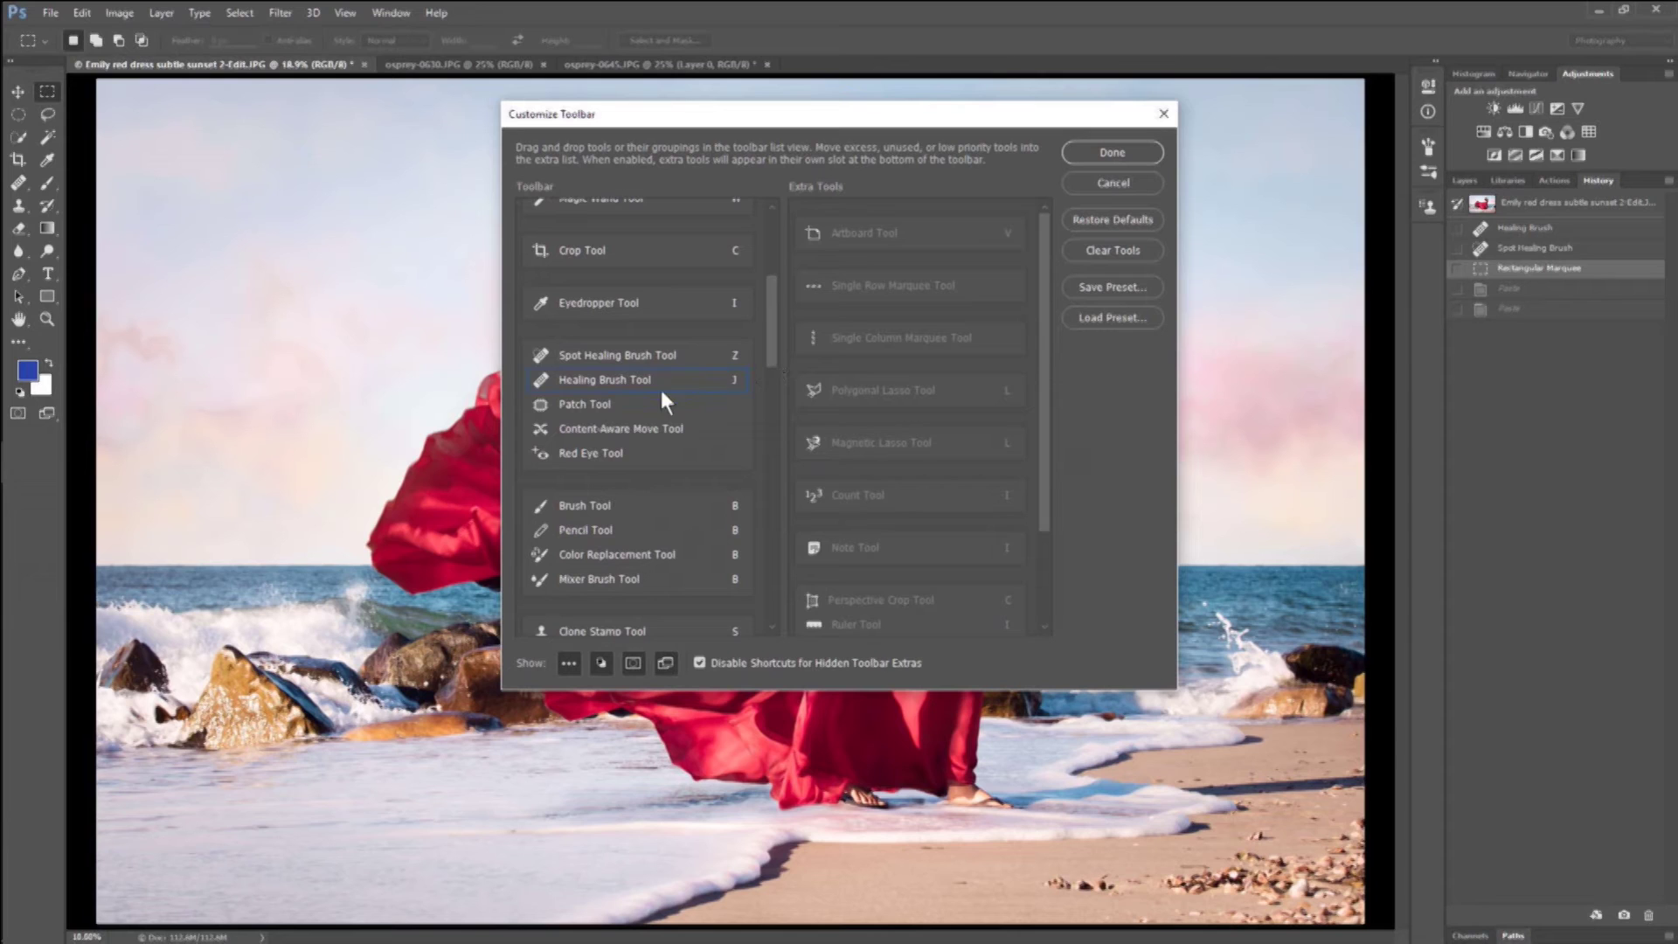
drag(632, 380, 629, 477)
drag(606, 381, 611, 500)
mouse_move(621, 382)
mouse_down()
mouse_move(804, 394)
mouse_move(623, 393)
mouse_move(671, 400)
mouse_move(925, 409)
mouse_move(883, 418)
mouse_up()
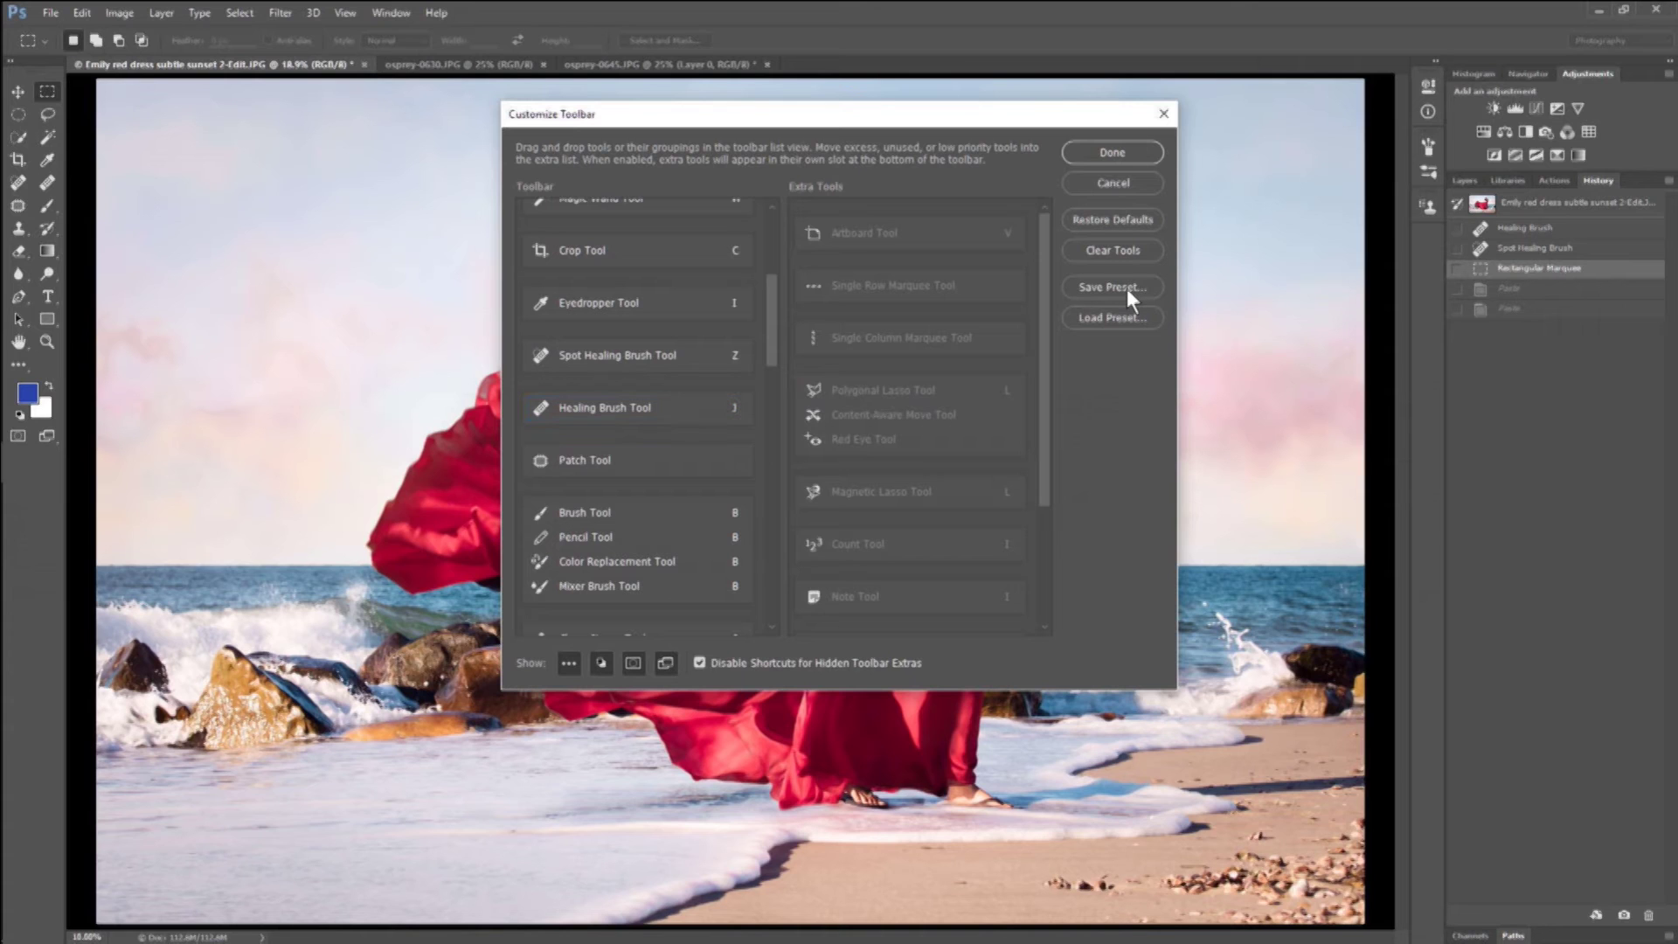
Save the toolbar layout as a preset named Retouching and turn off disabling shortcuts for hidden toolbar extras.
click(1100, 290)
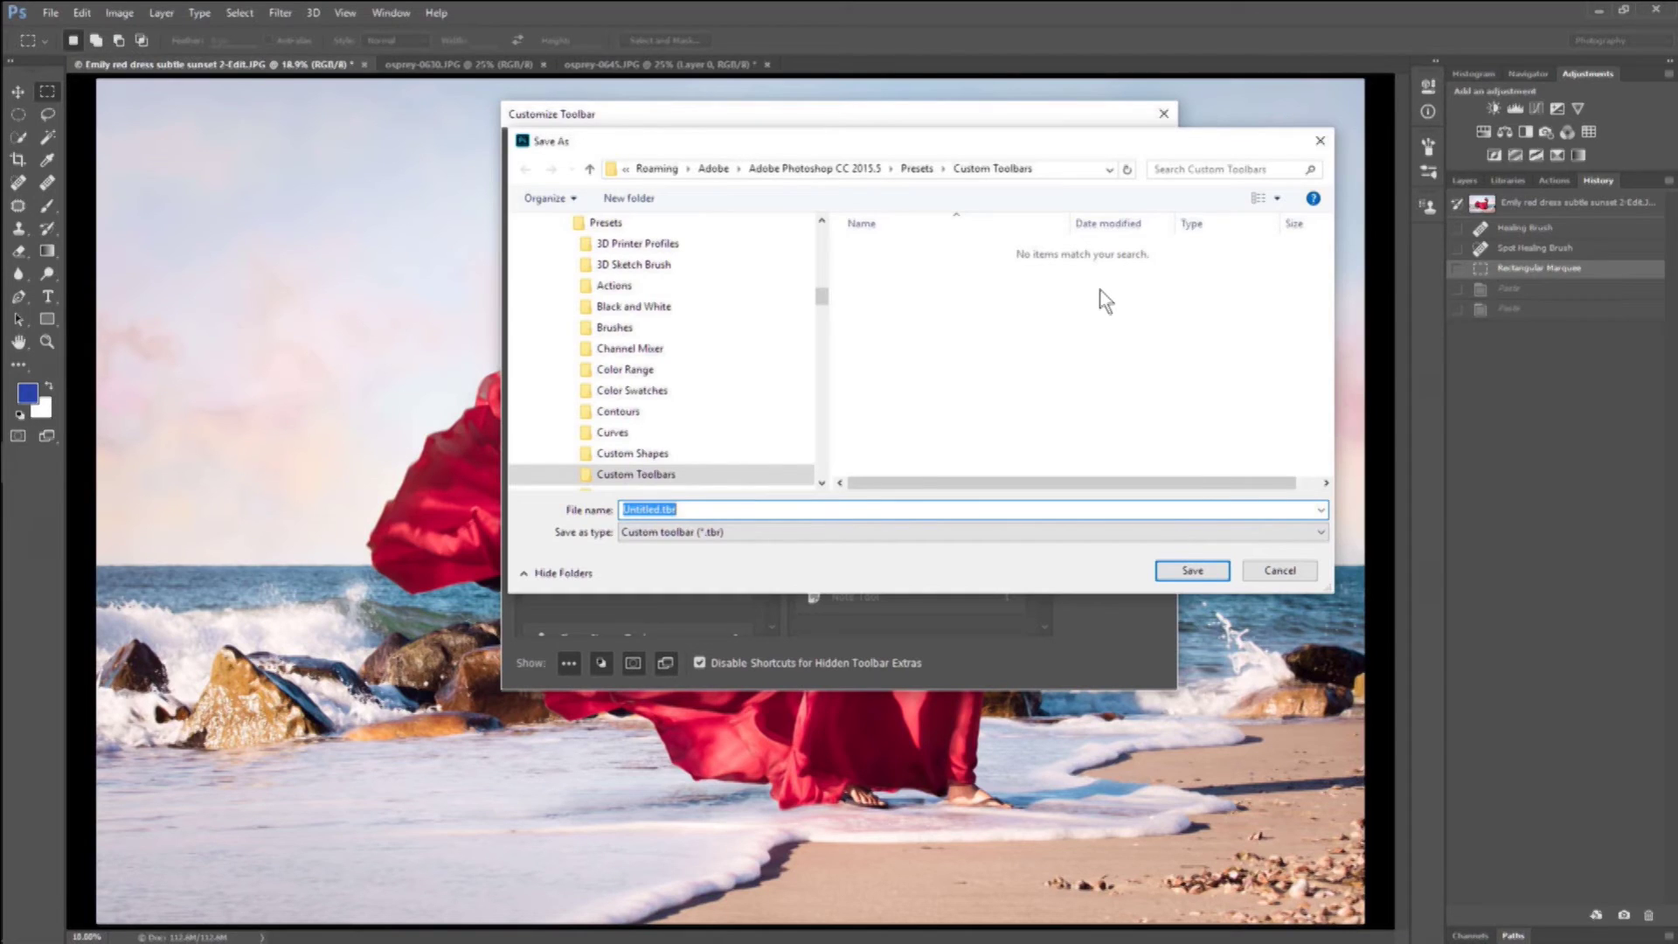
text(Retouching)
key(Return)
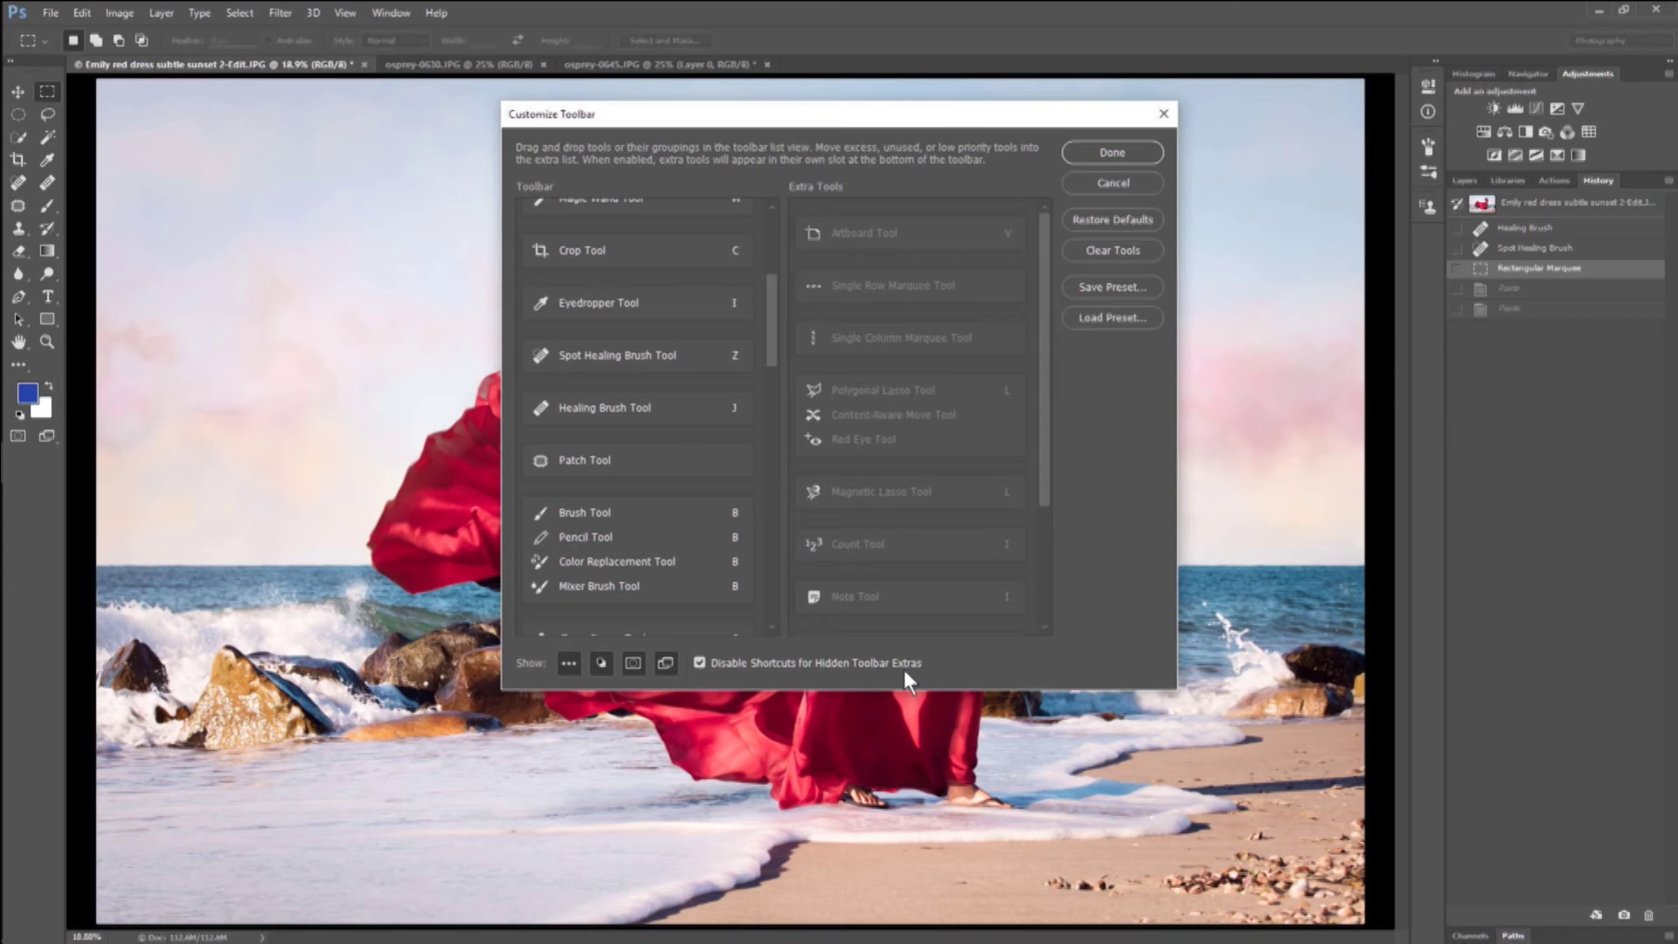
click(703, 663)
Move the Move tool to the extra tools, apply the toolbar customization and select the Lasso tool.
drag(772, 355, 767, 301)
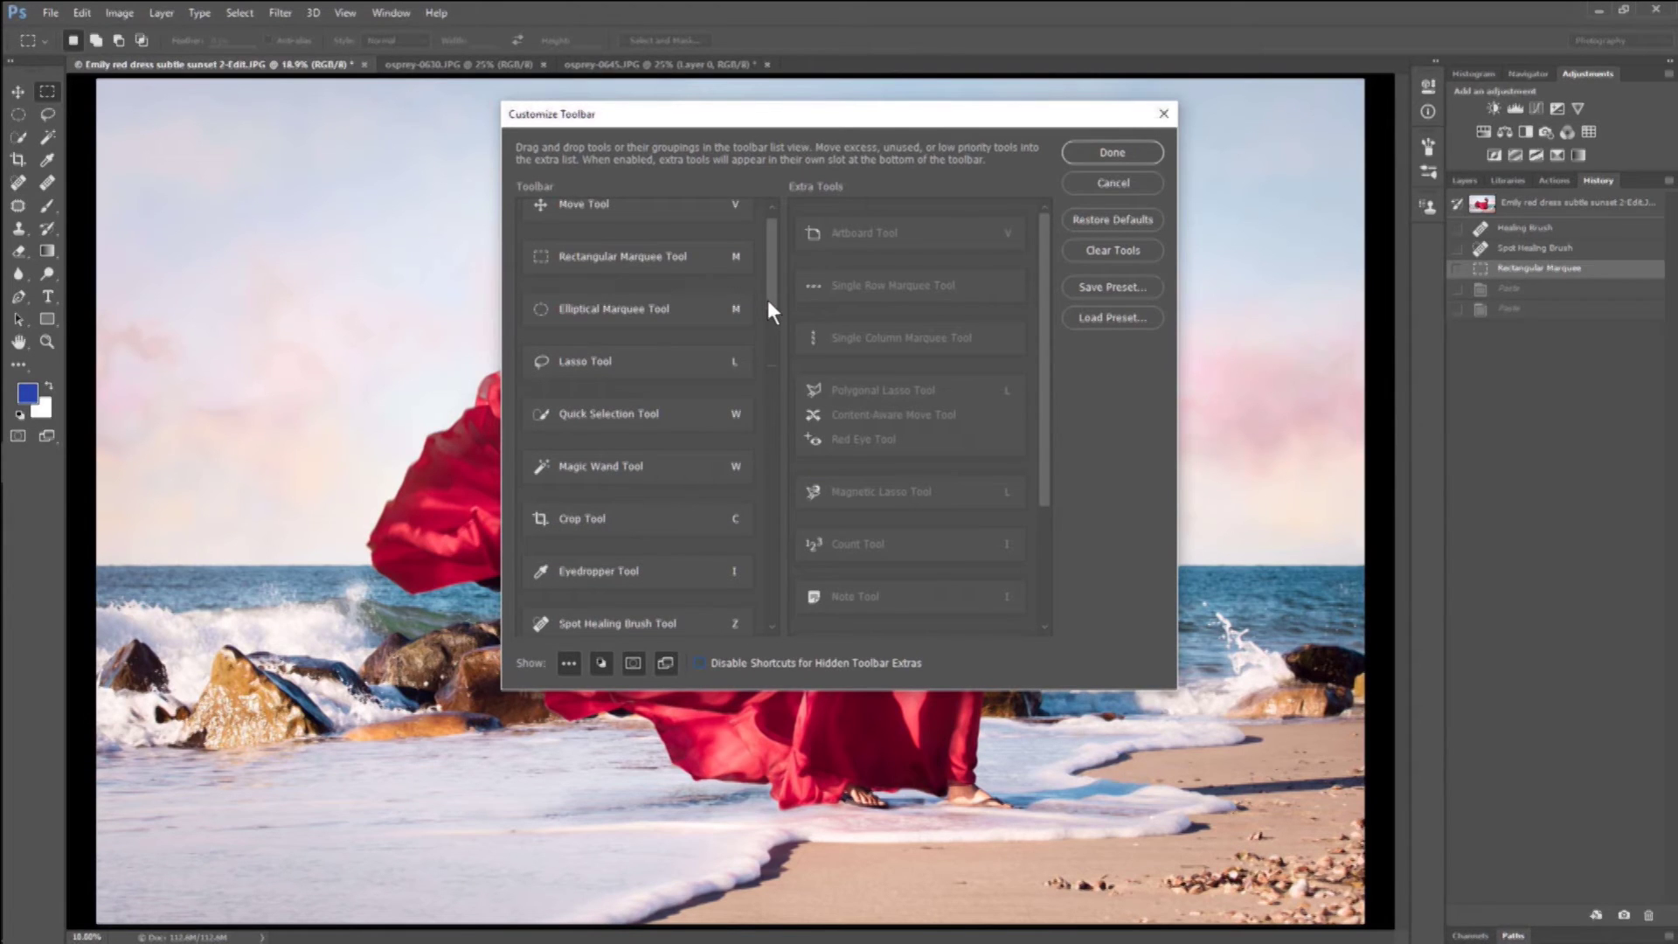
drag(768, 301, 767, 280)
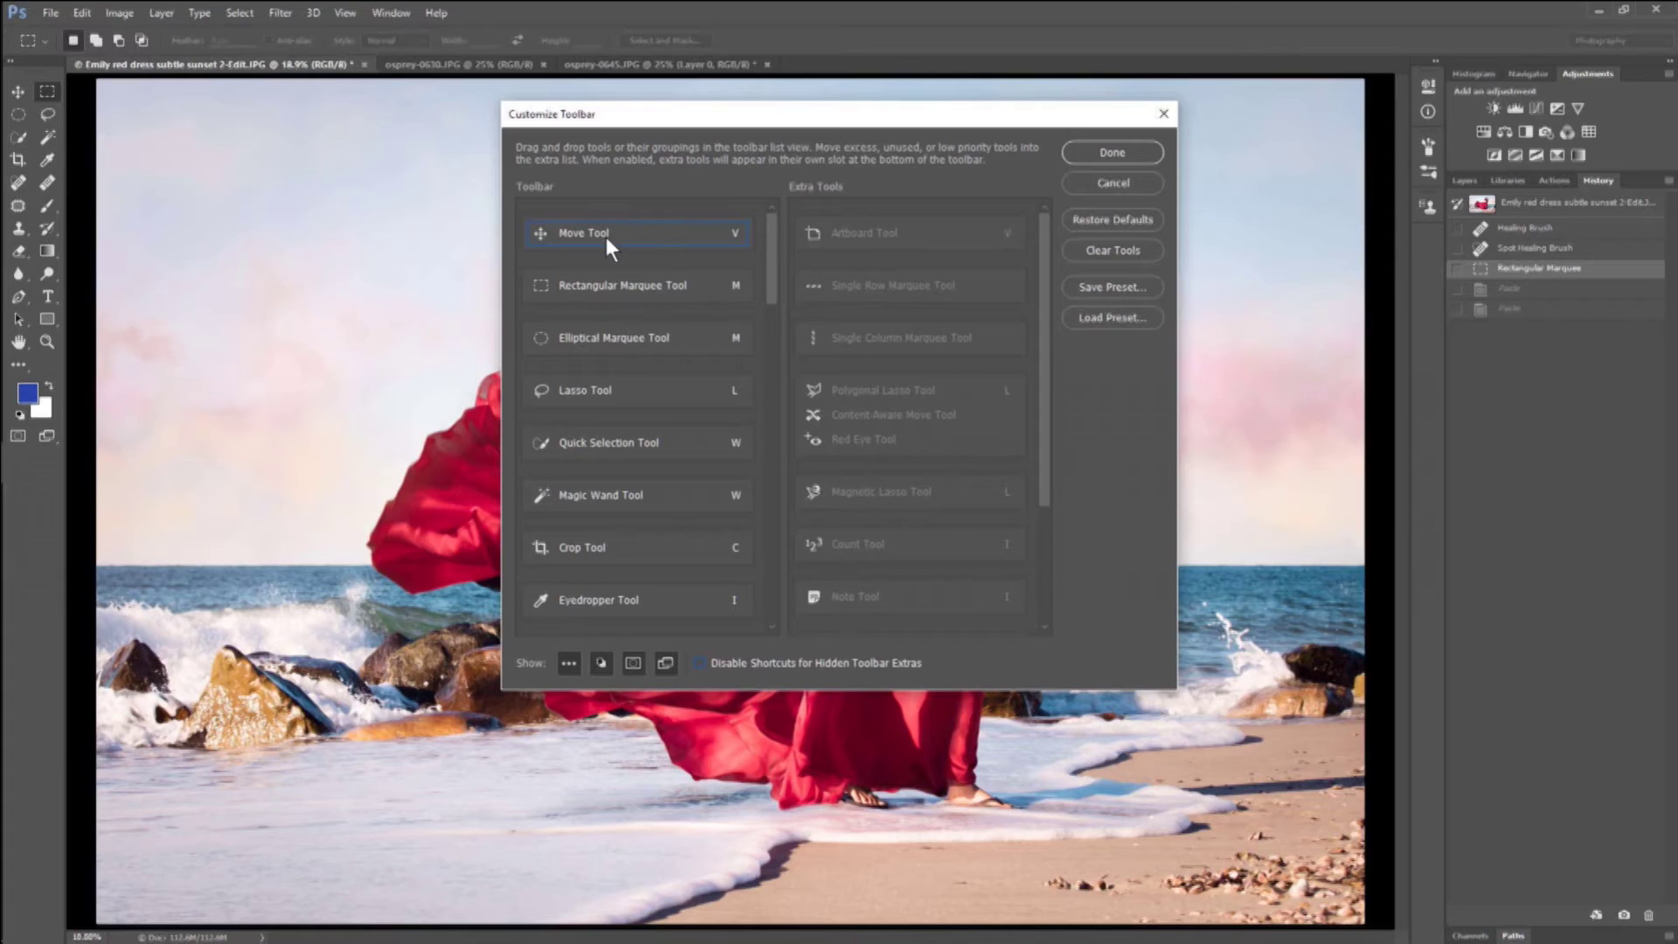
drag(606, 238, 862, 228)
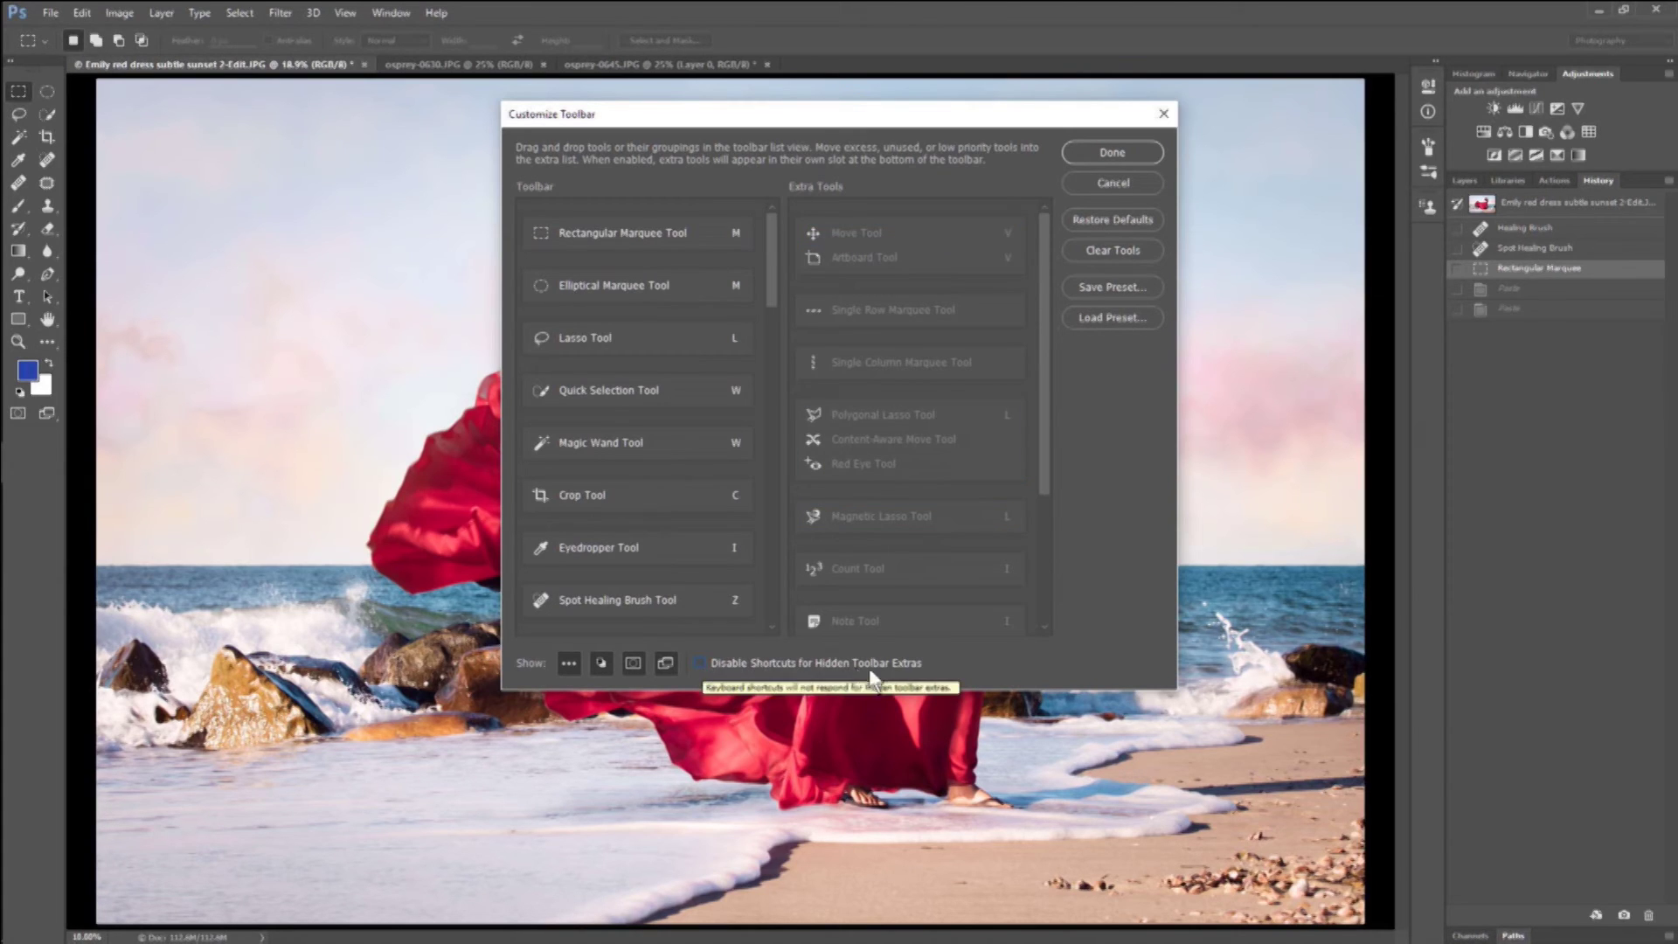
click(1113, 153)
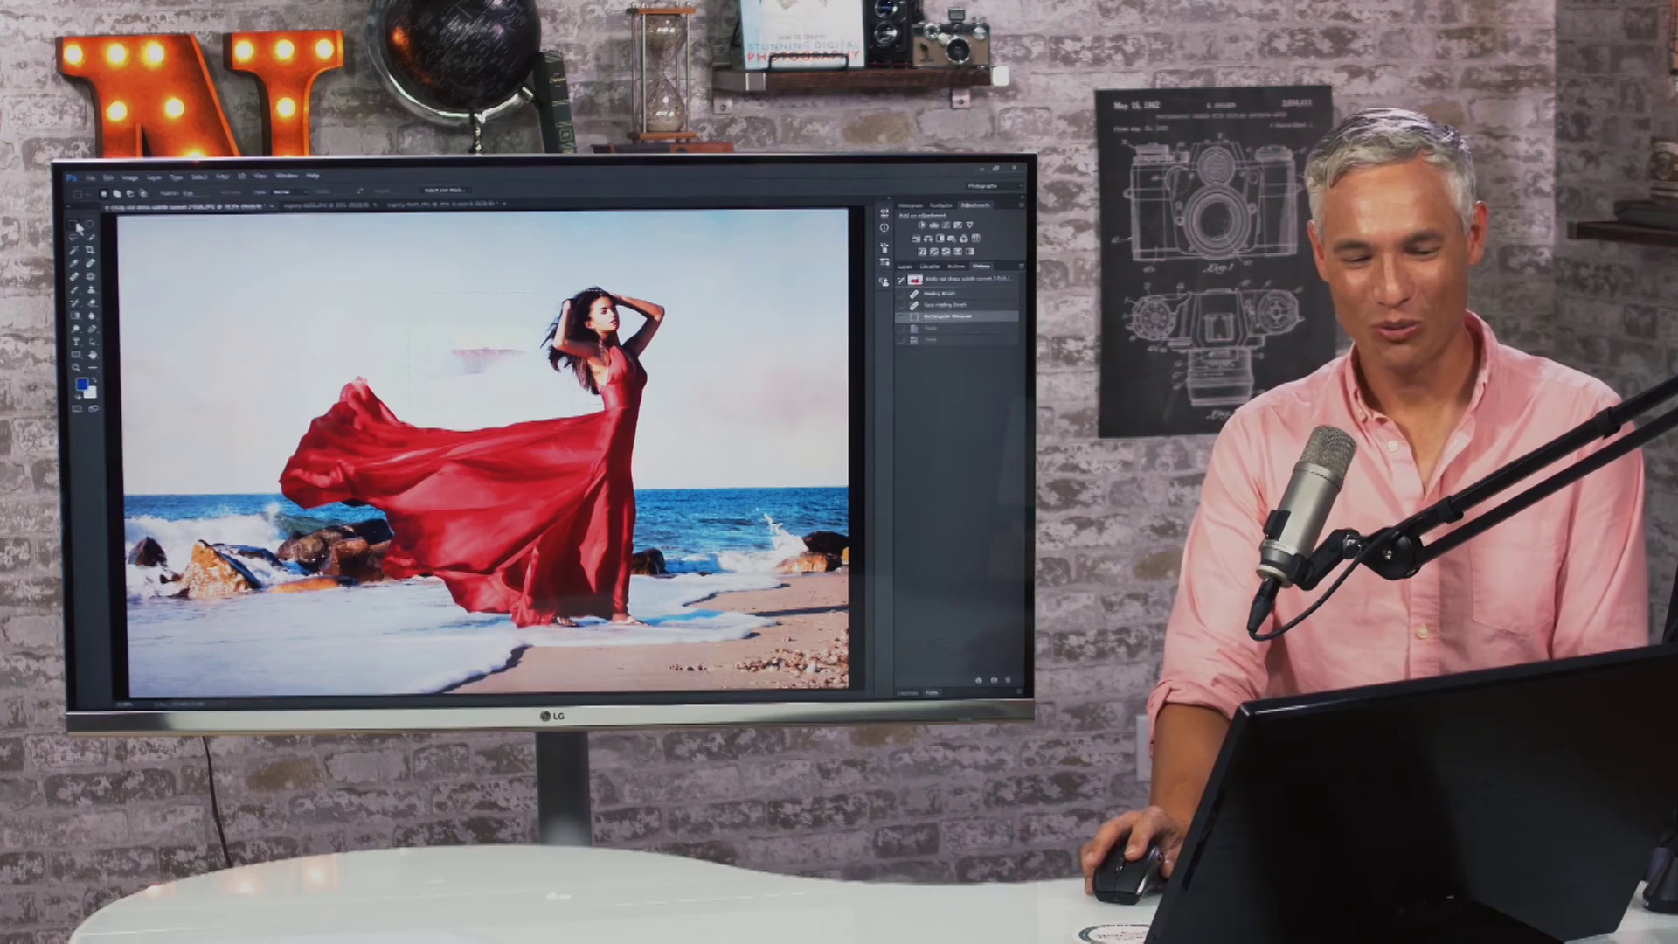
click(74, 238)
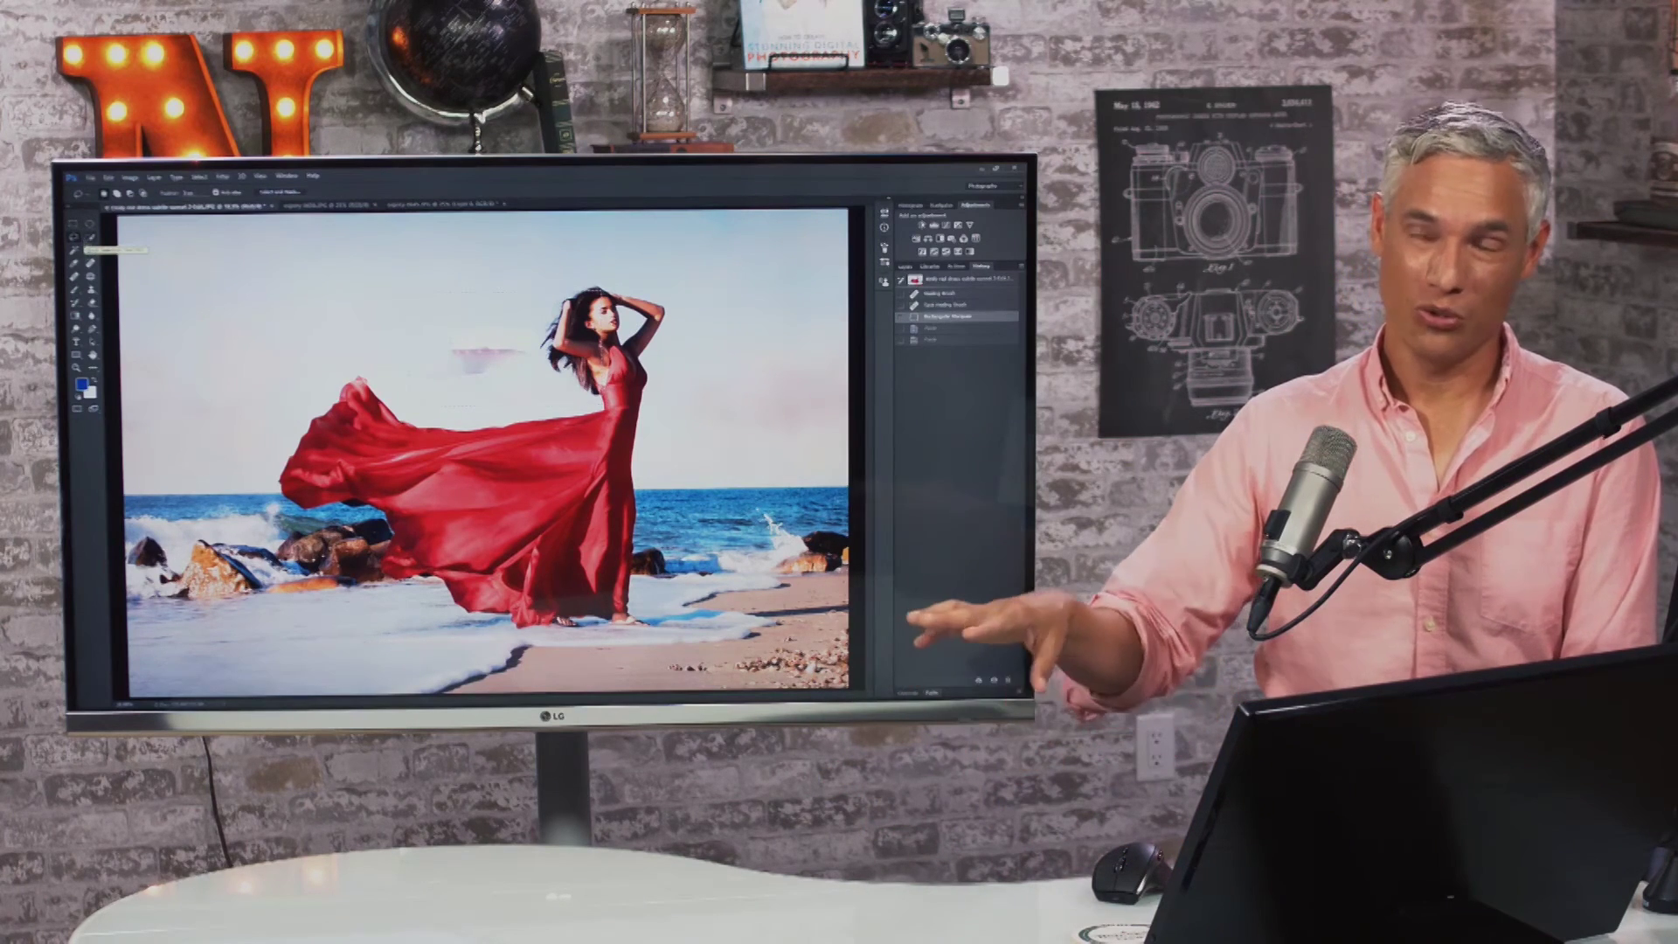
key(alt+Tab)
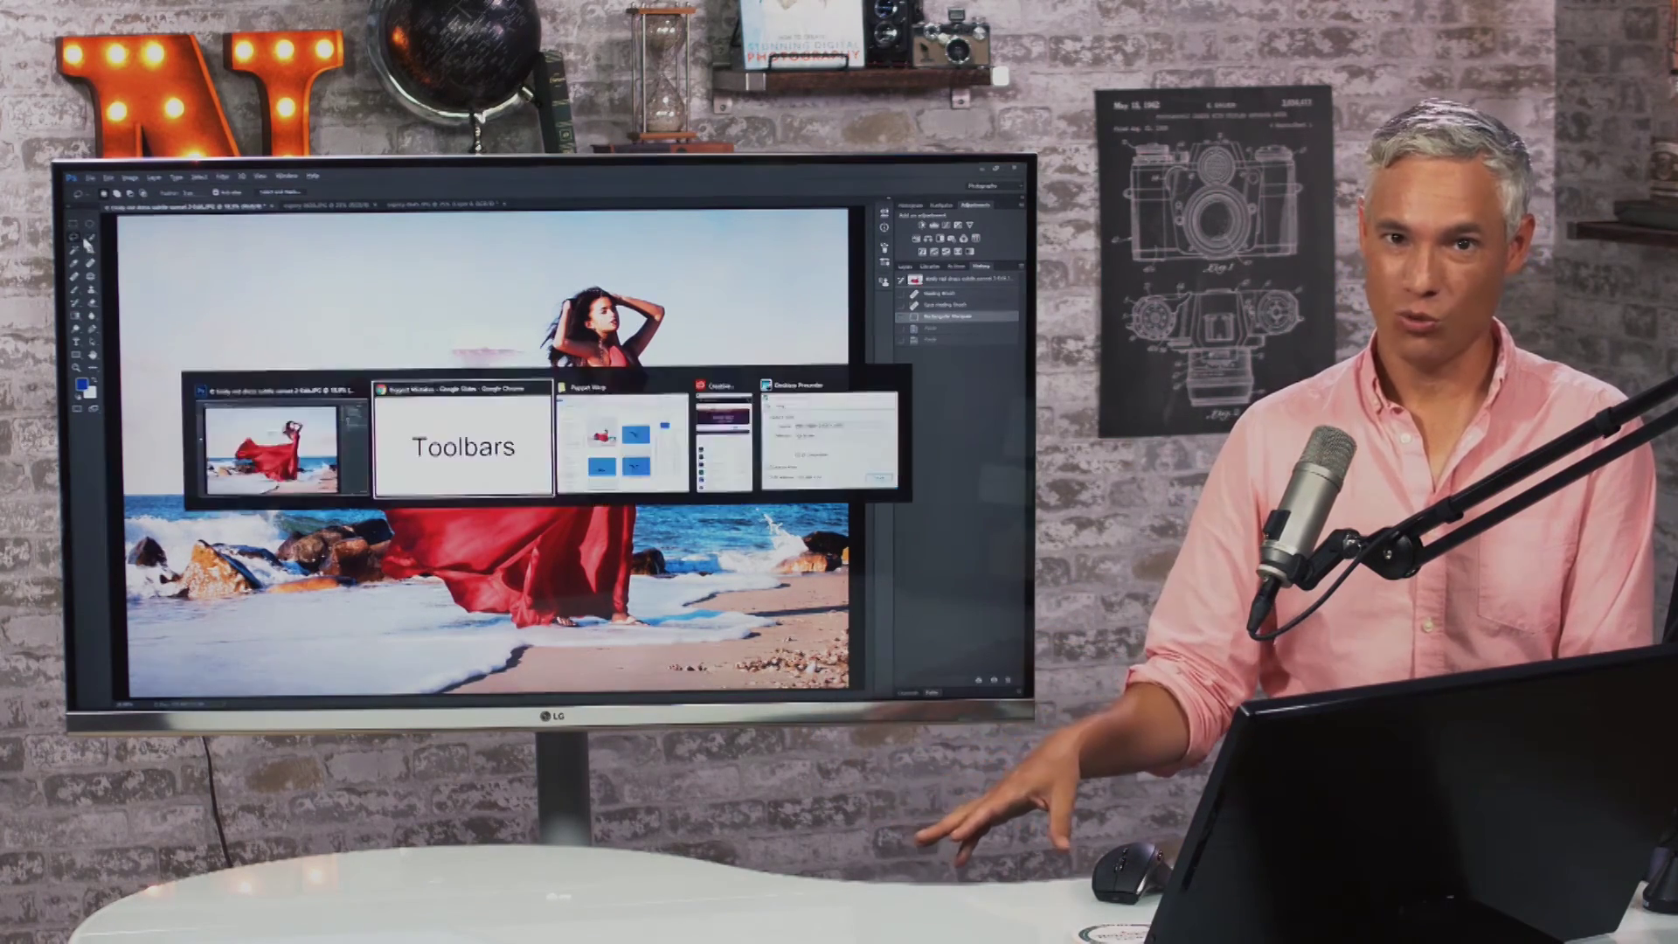
key(Right)
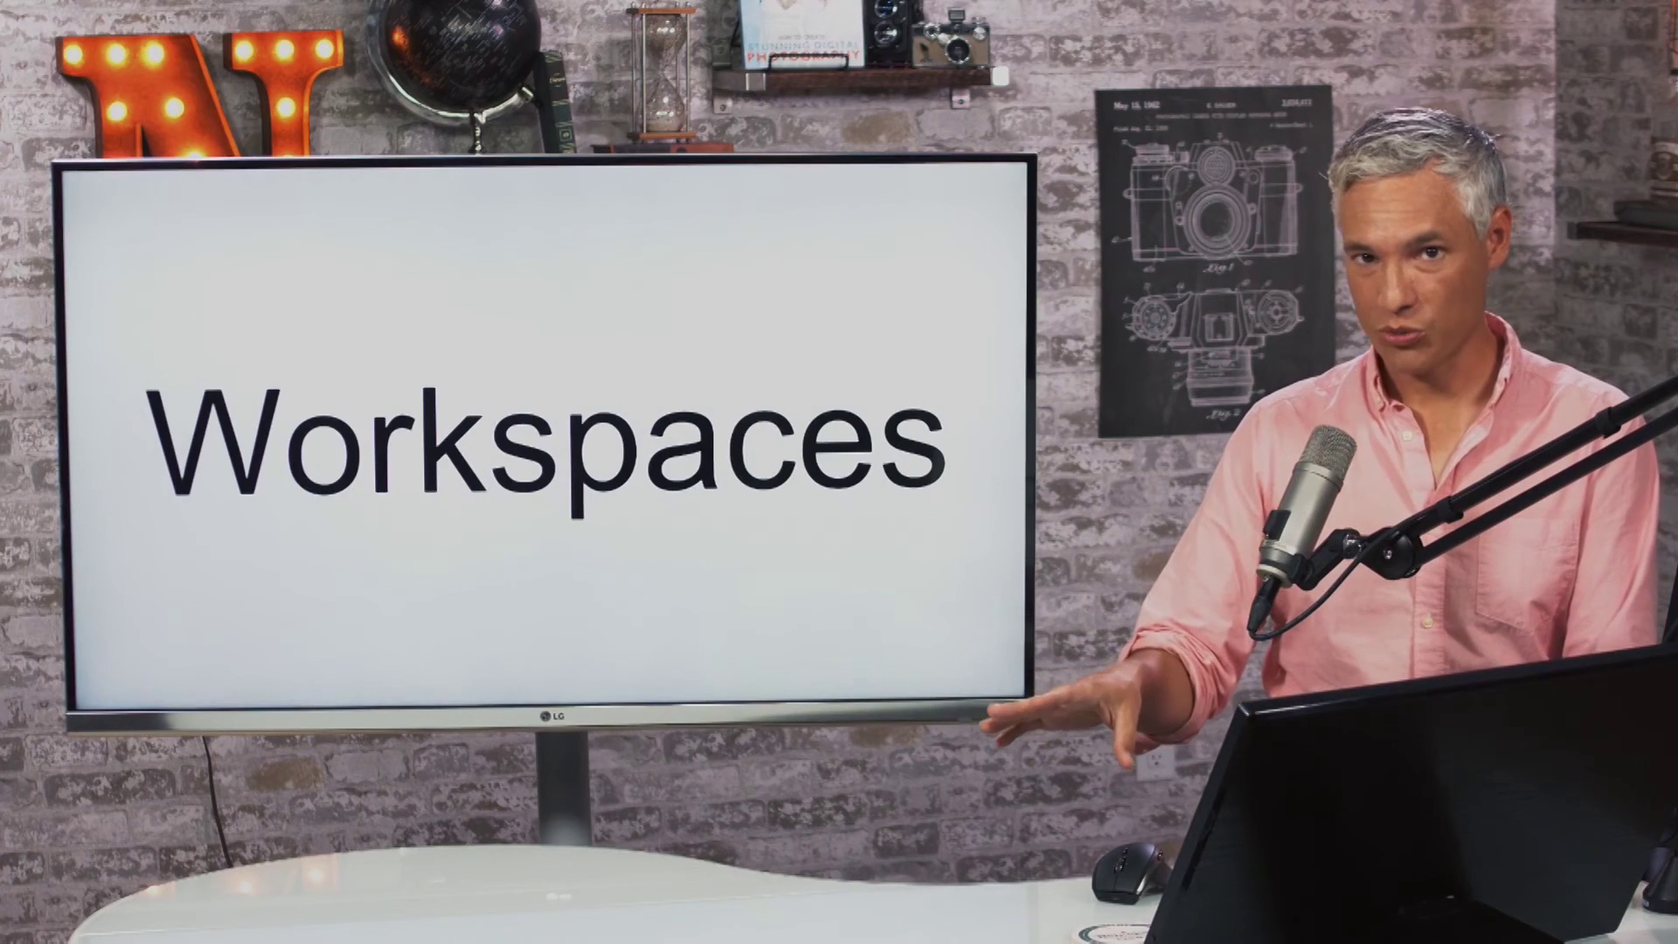
key(alt+Tab)
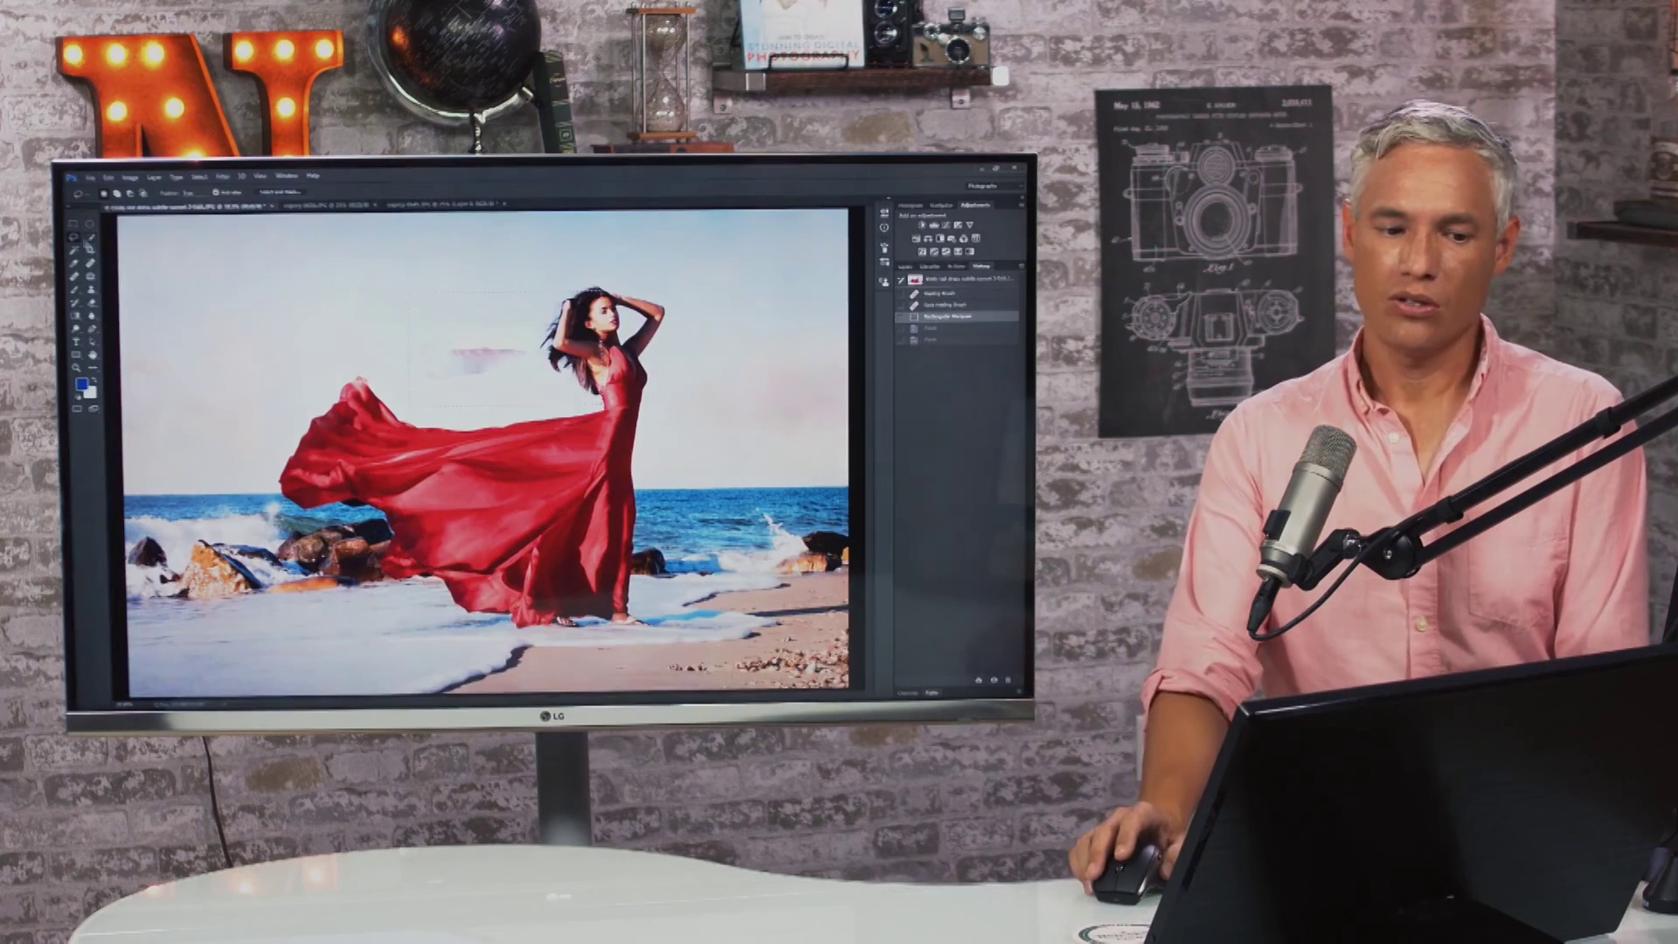
click(286, 175)
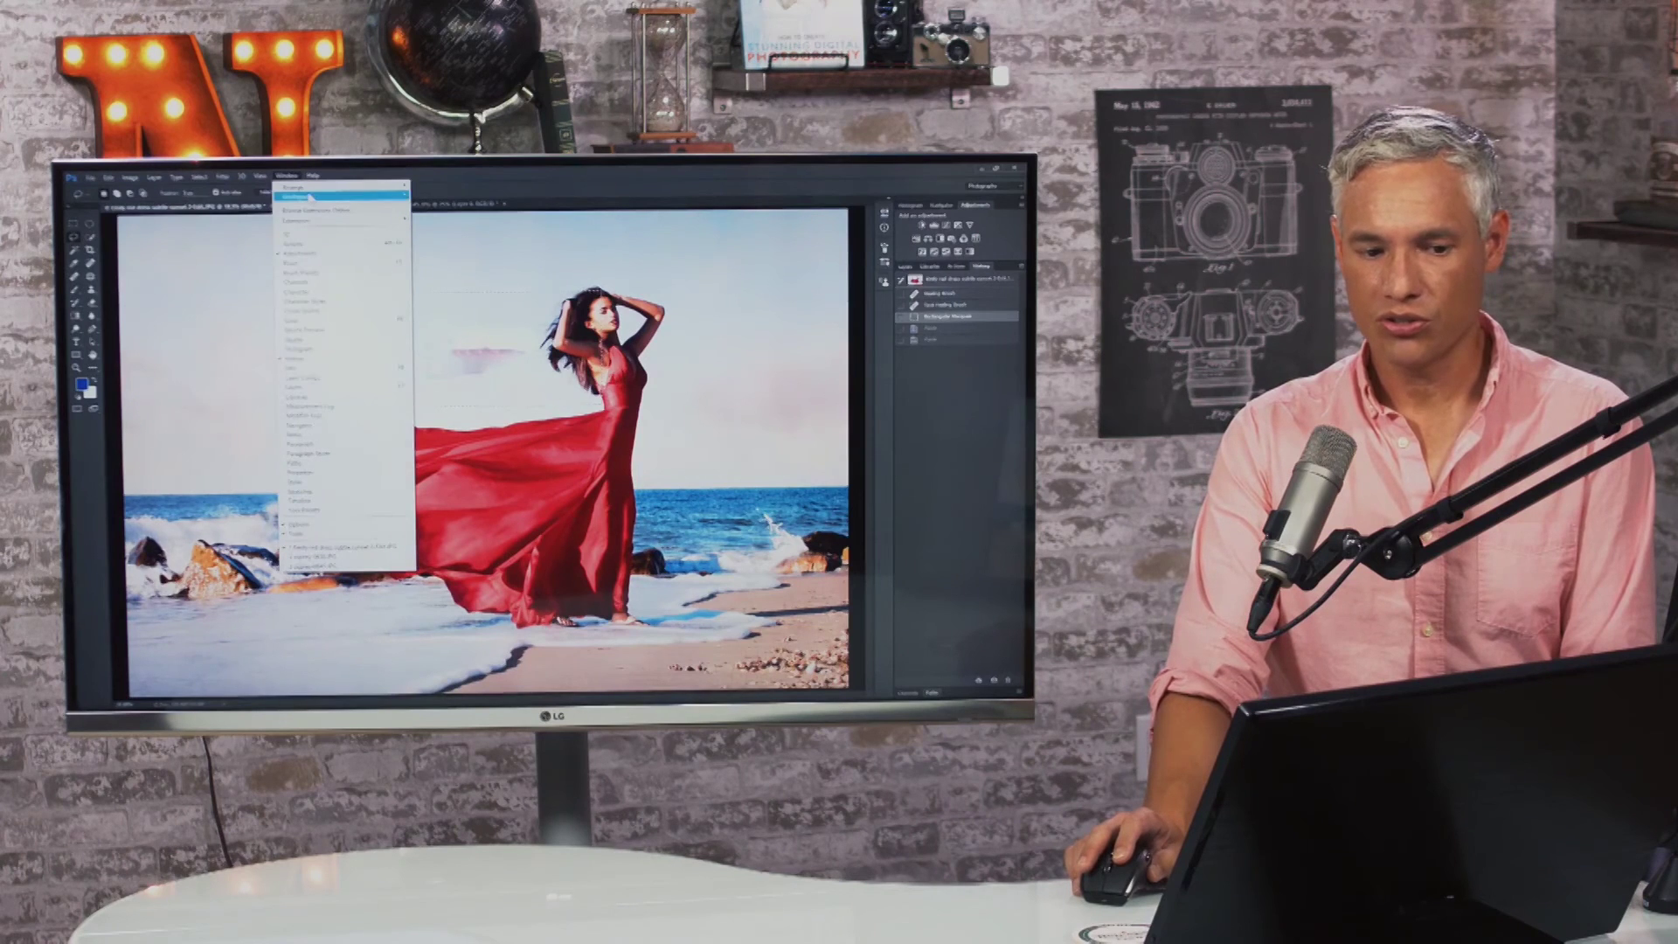
mouse_move(297, 197)
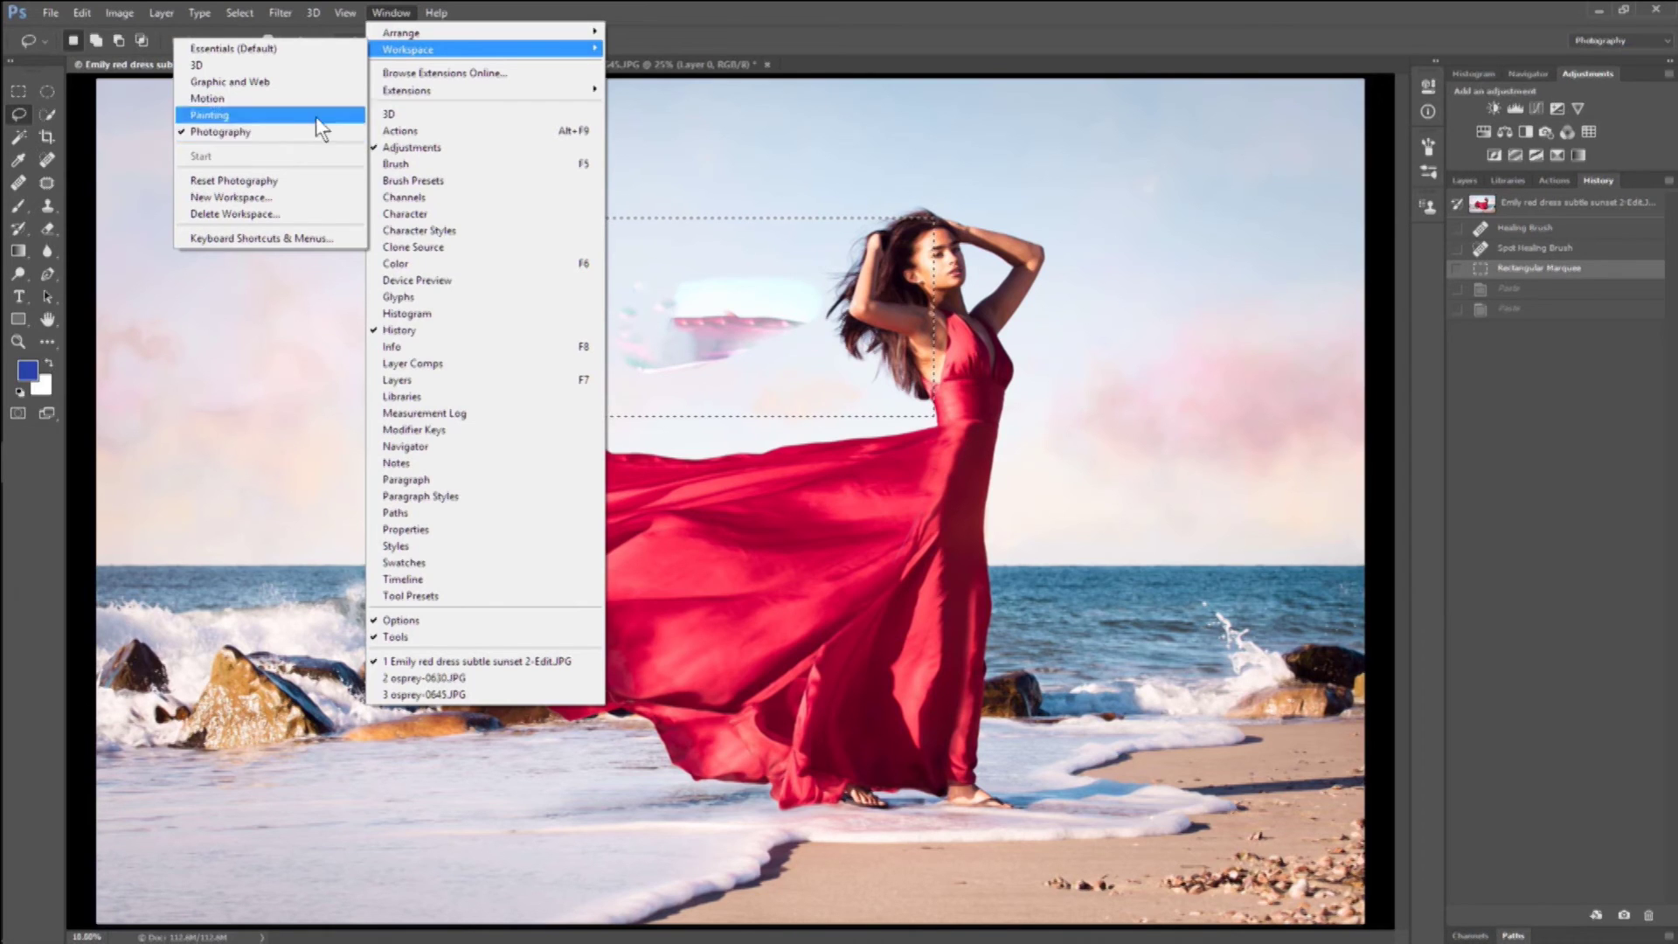
mouse_move(399, 43)
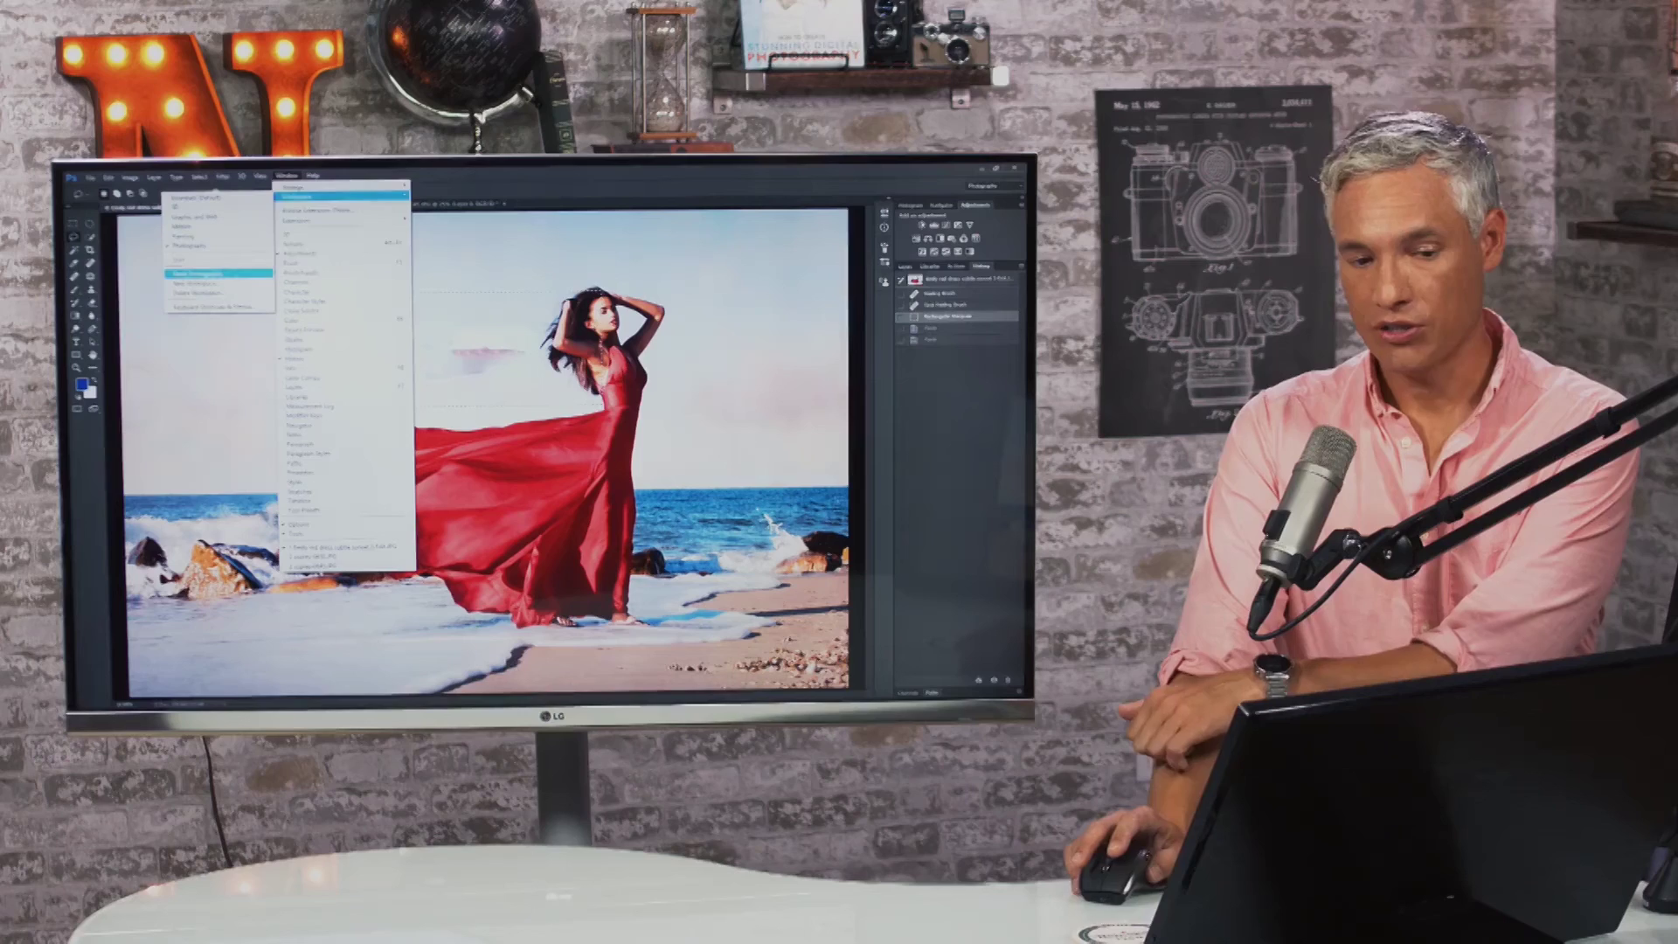
click(280, 186)
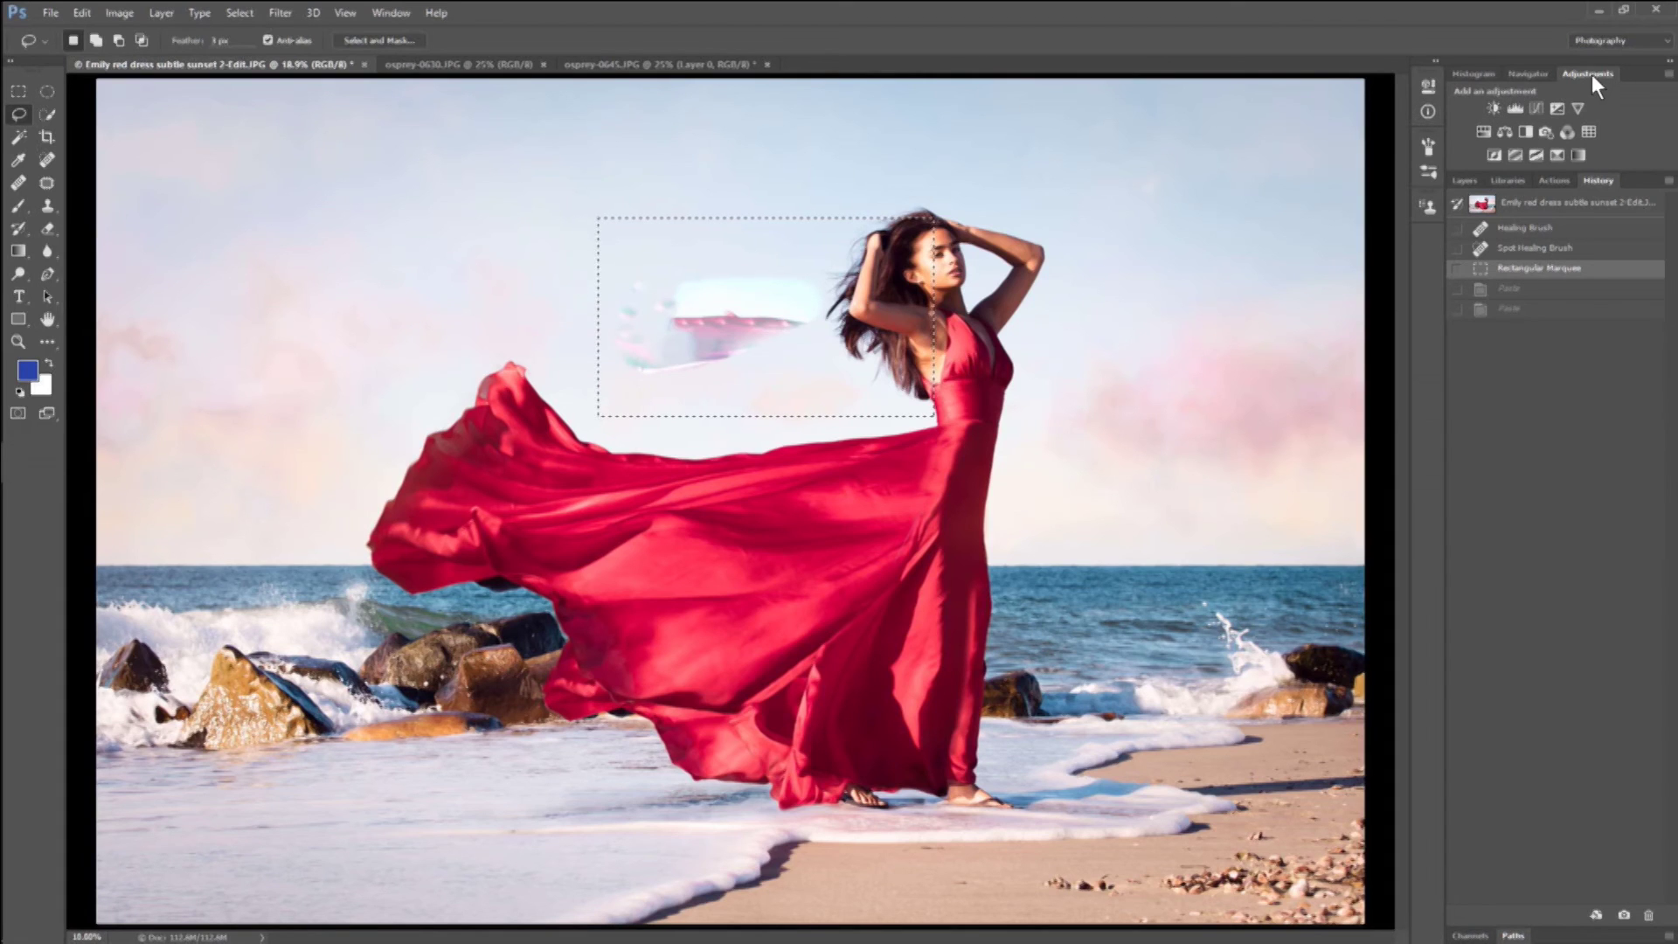
Arrange the panels with Histogram in front, Adjustments in its own group beneath it, Layers in front below that, and History docked separately underneath.
click(1476, 73)
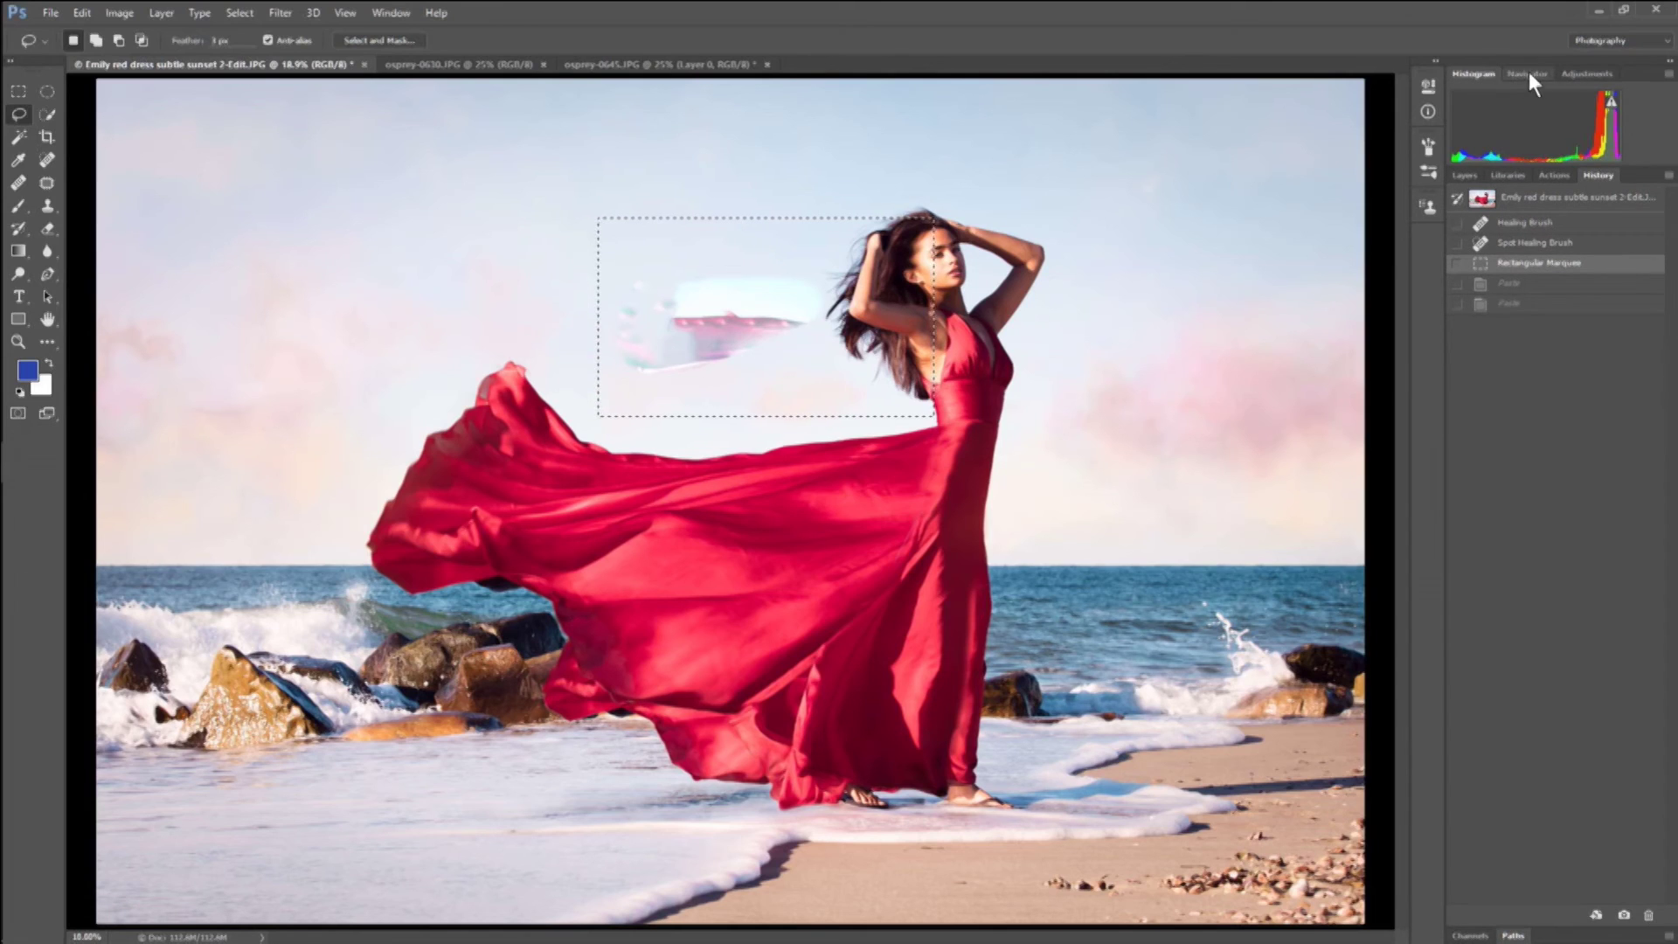
drag(1603, 72, 1508, 176)
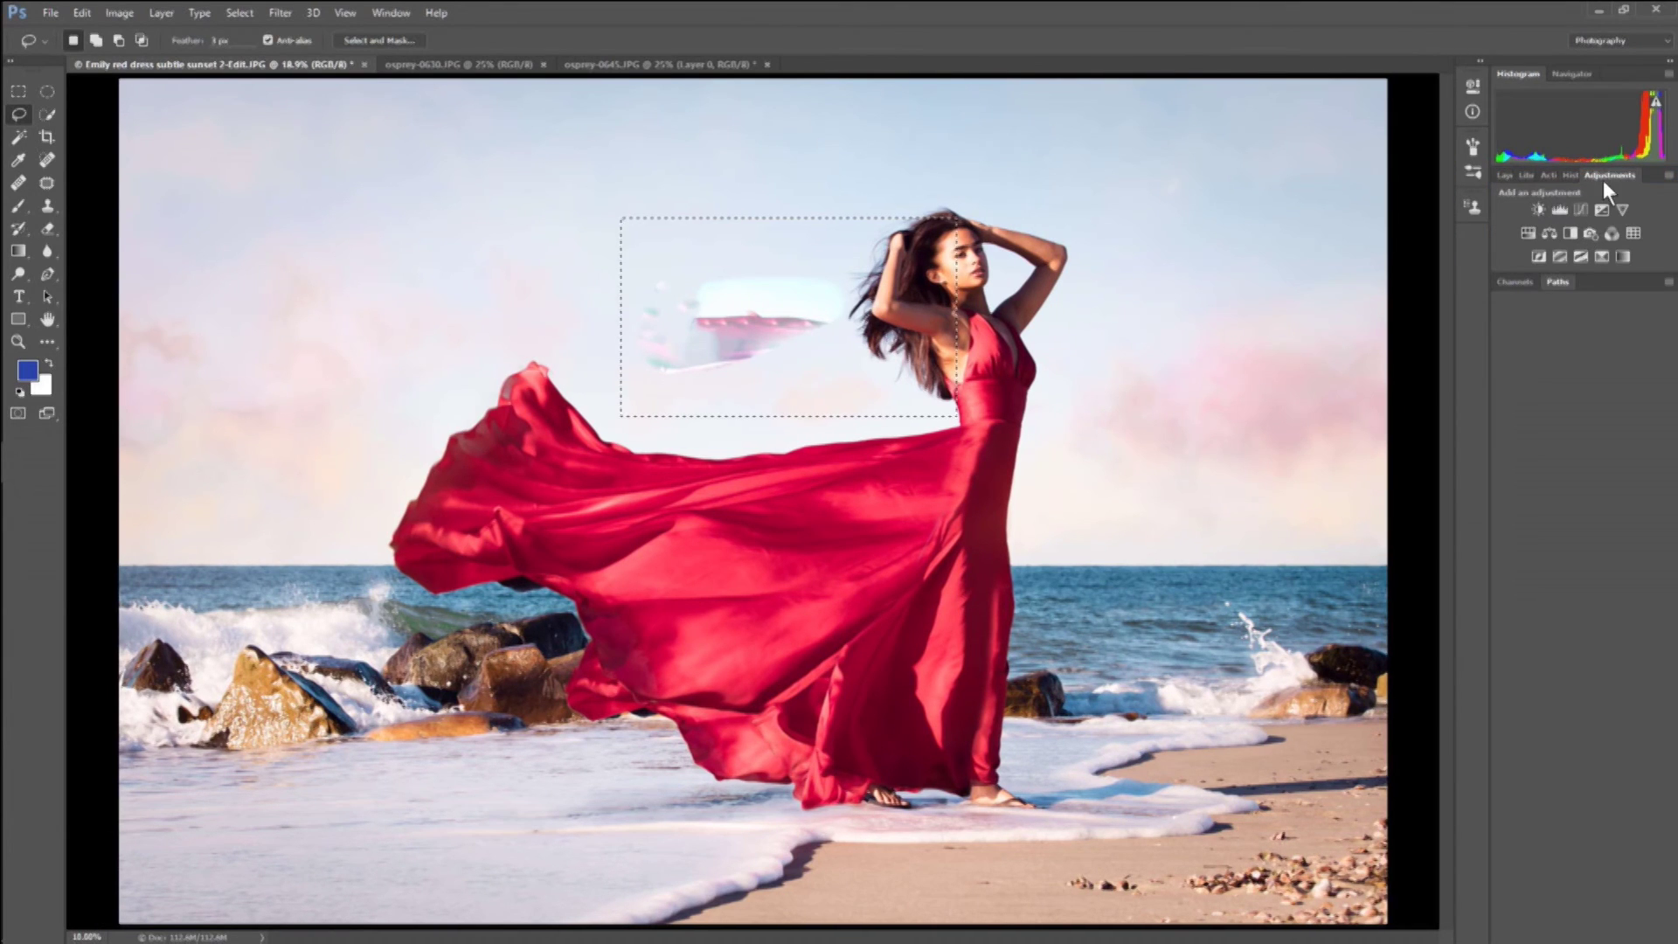
drag(1612, 175, 1539, 170)
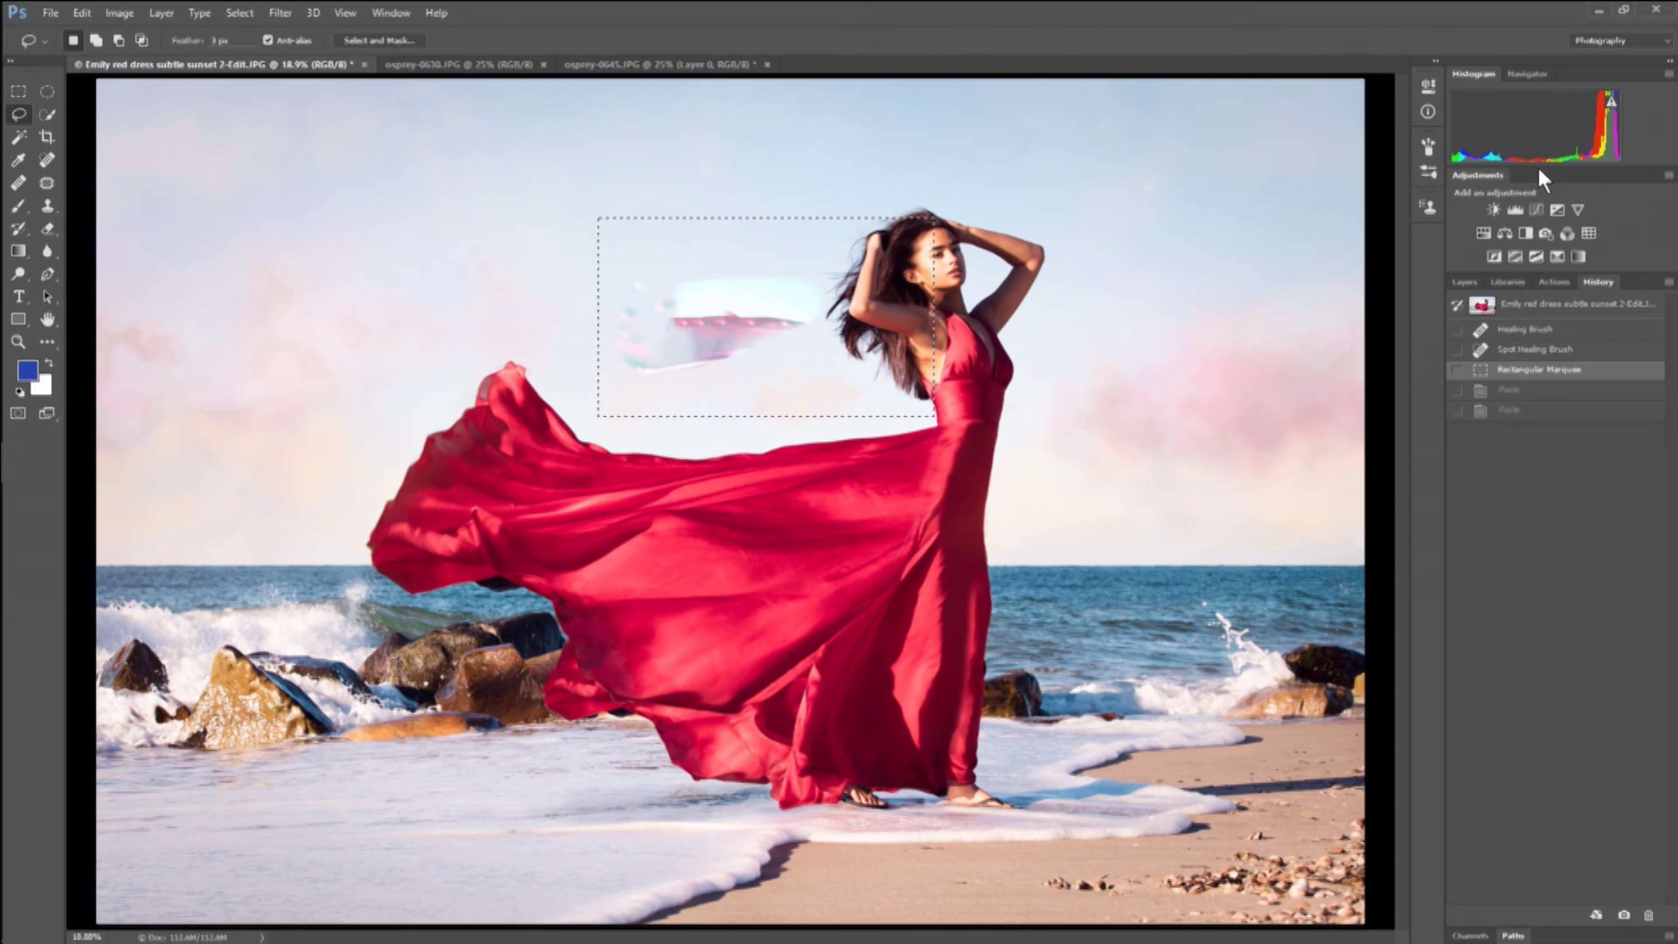
click(1475, 283)
drag(1600, 284, 1563, 910)
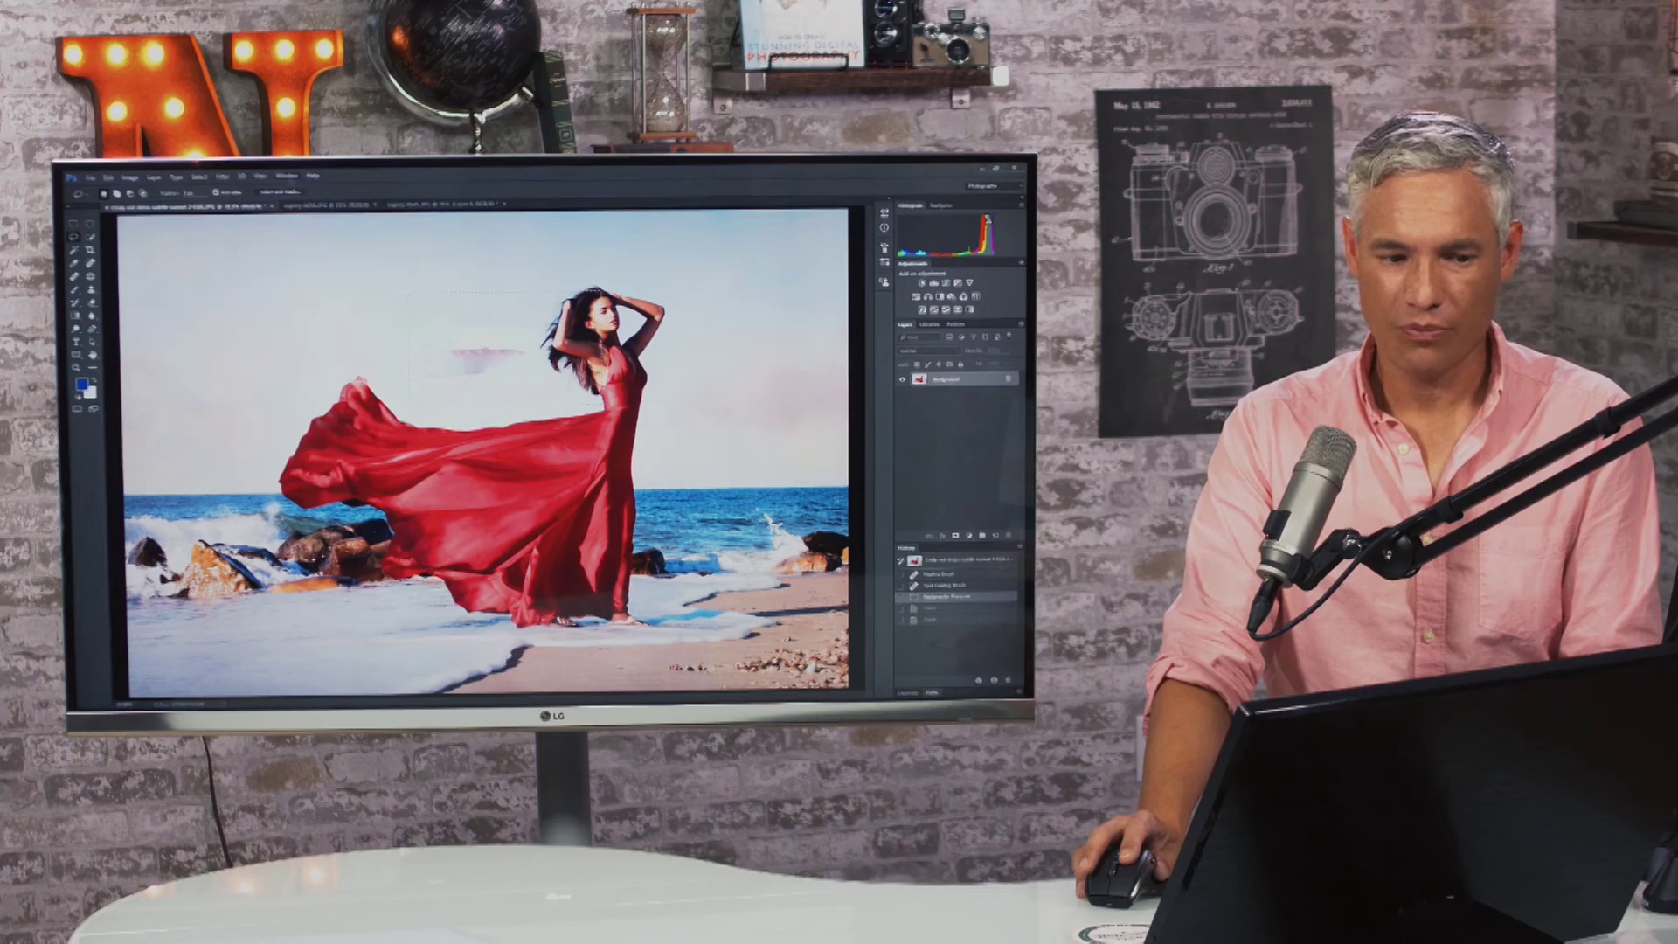
Save a new workspace named with the owner's first name and "Portraits", capturing the keyboard shortcuts, menus and toolbar.
click(391, 13)
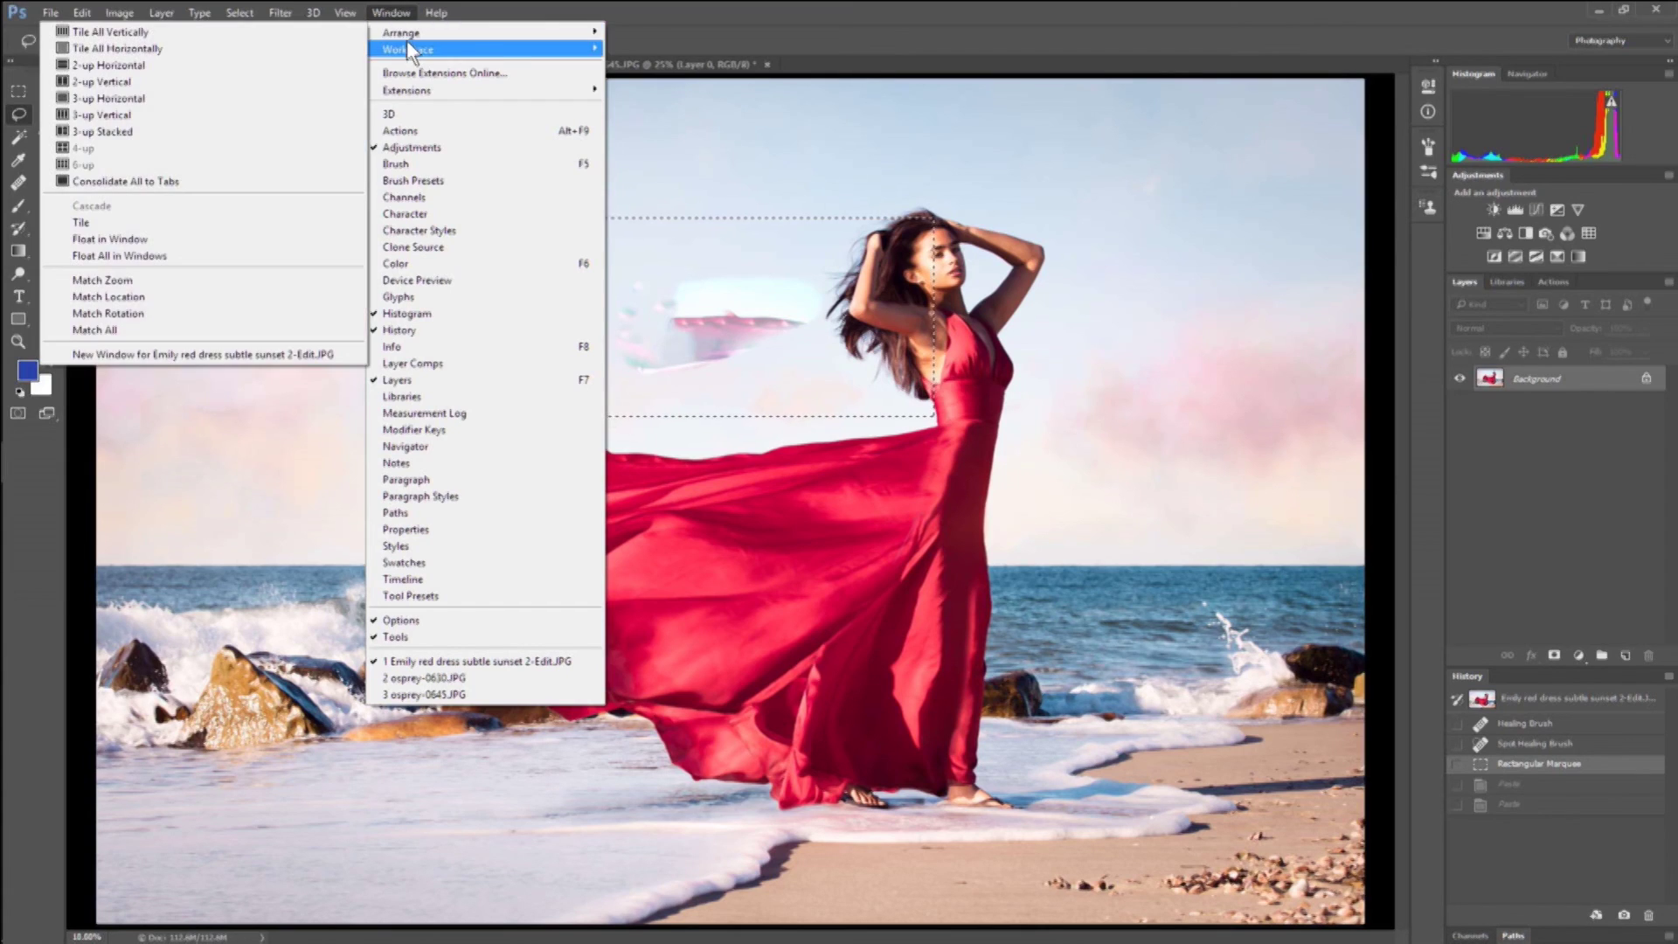
mouse_move(402, 53)
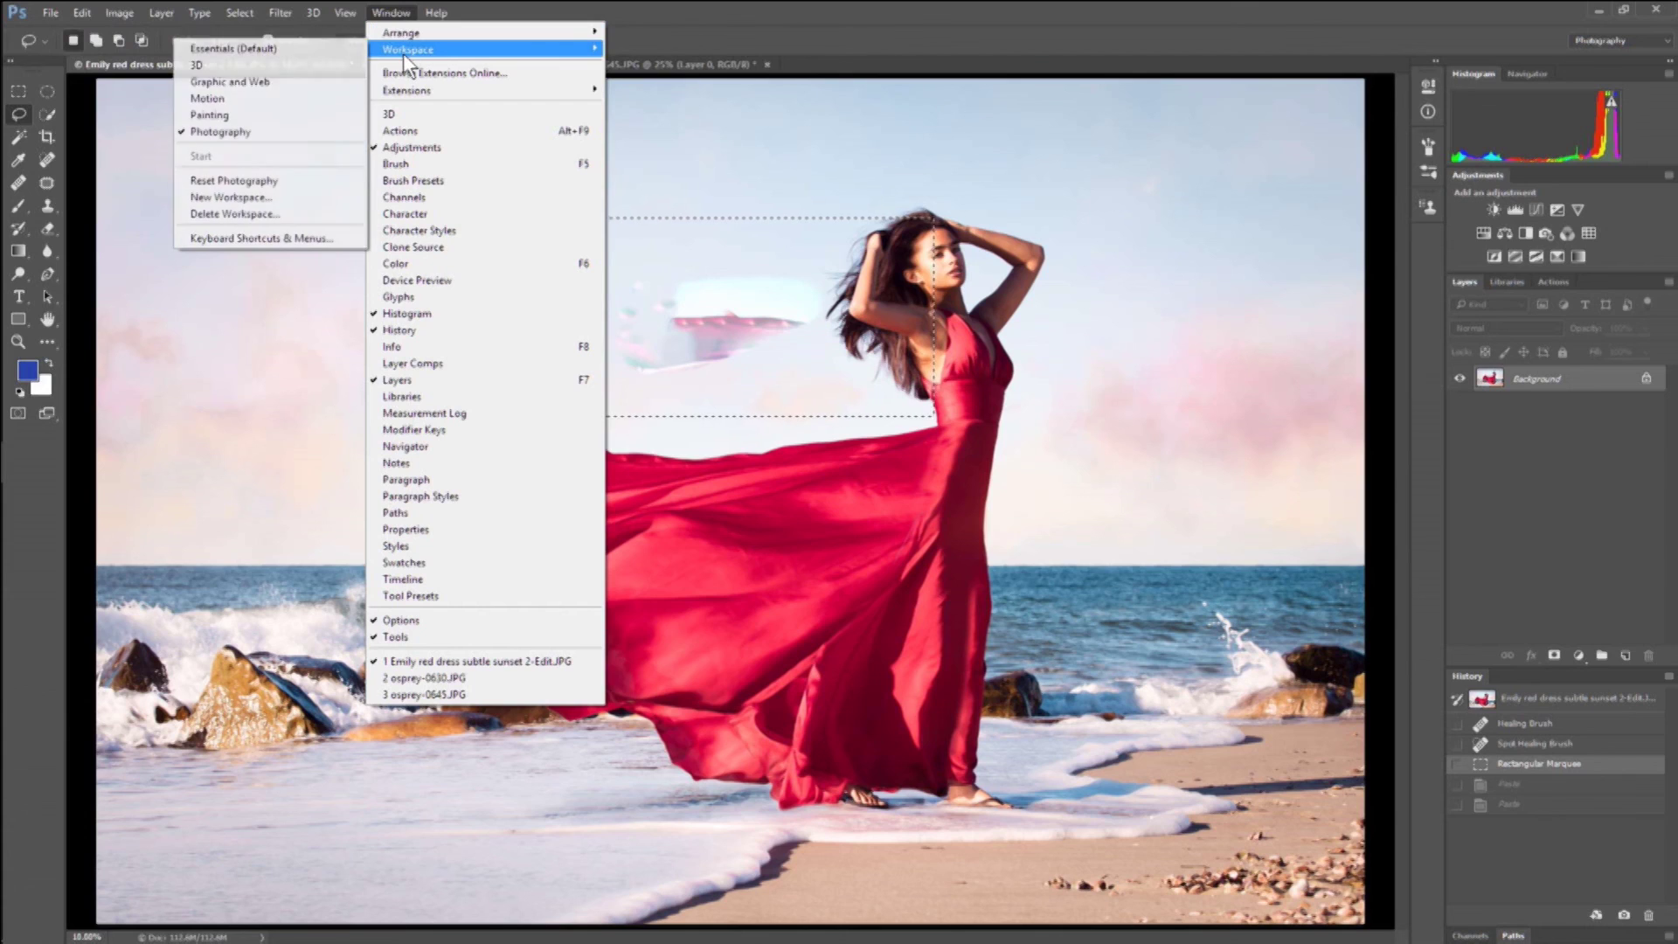
click(292, 197)
text(Tony')
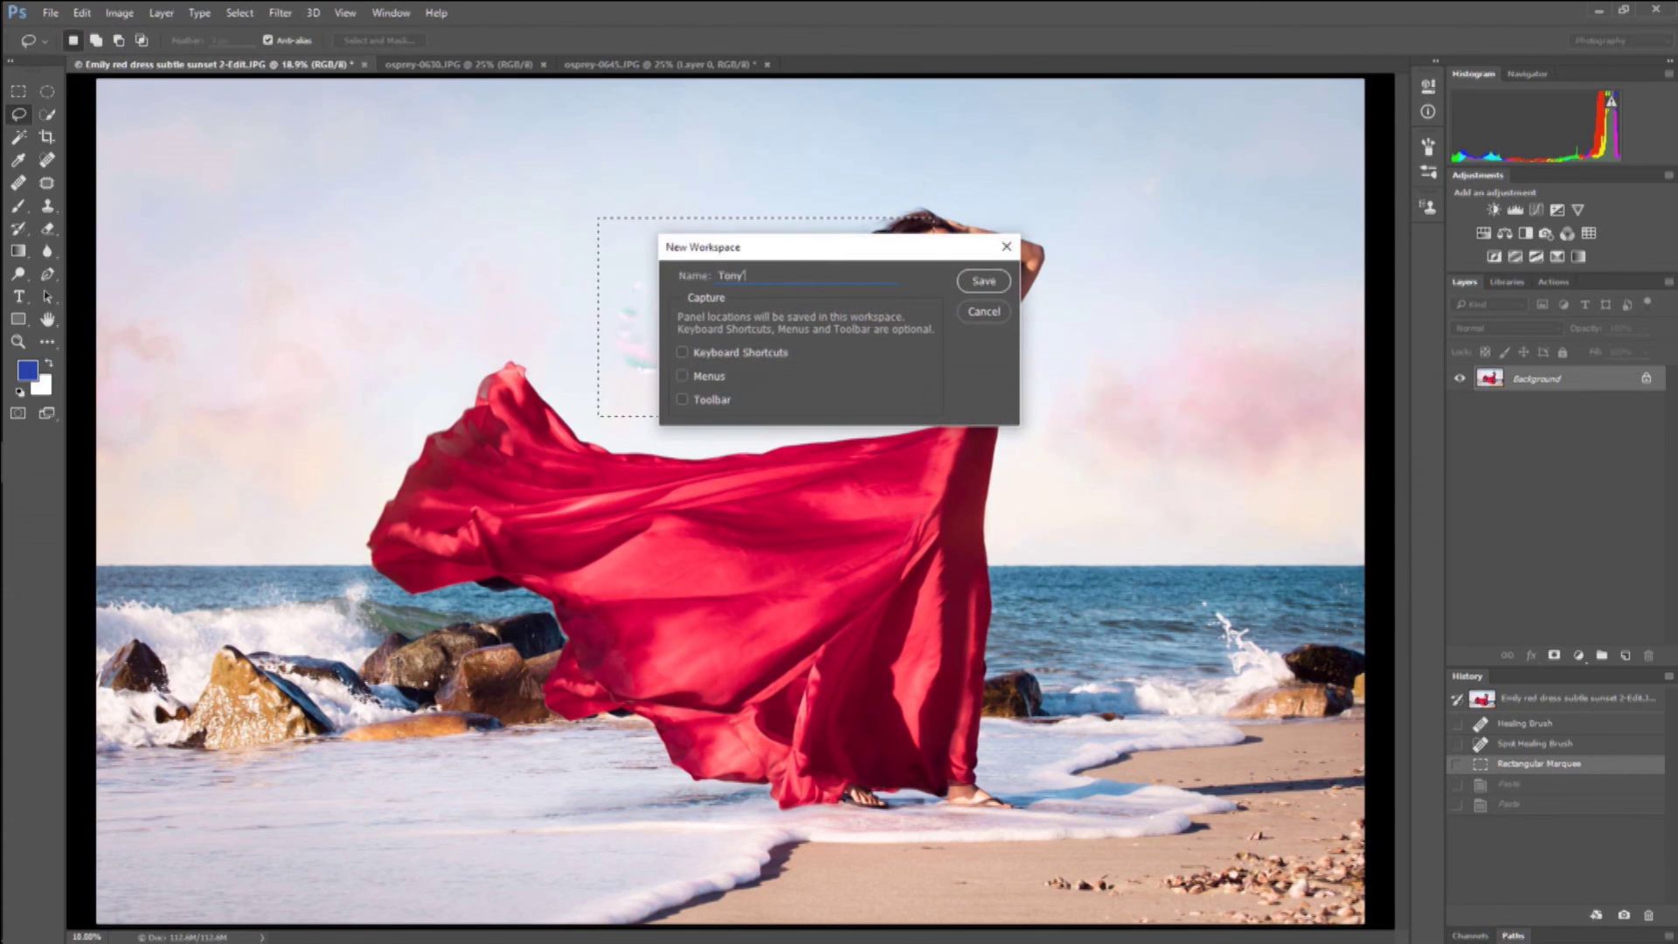
text(s Portraits)
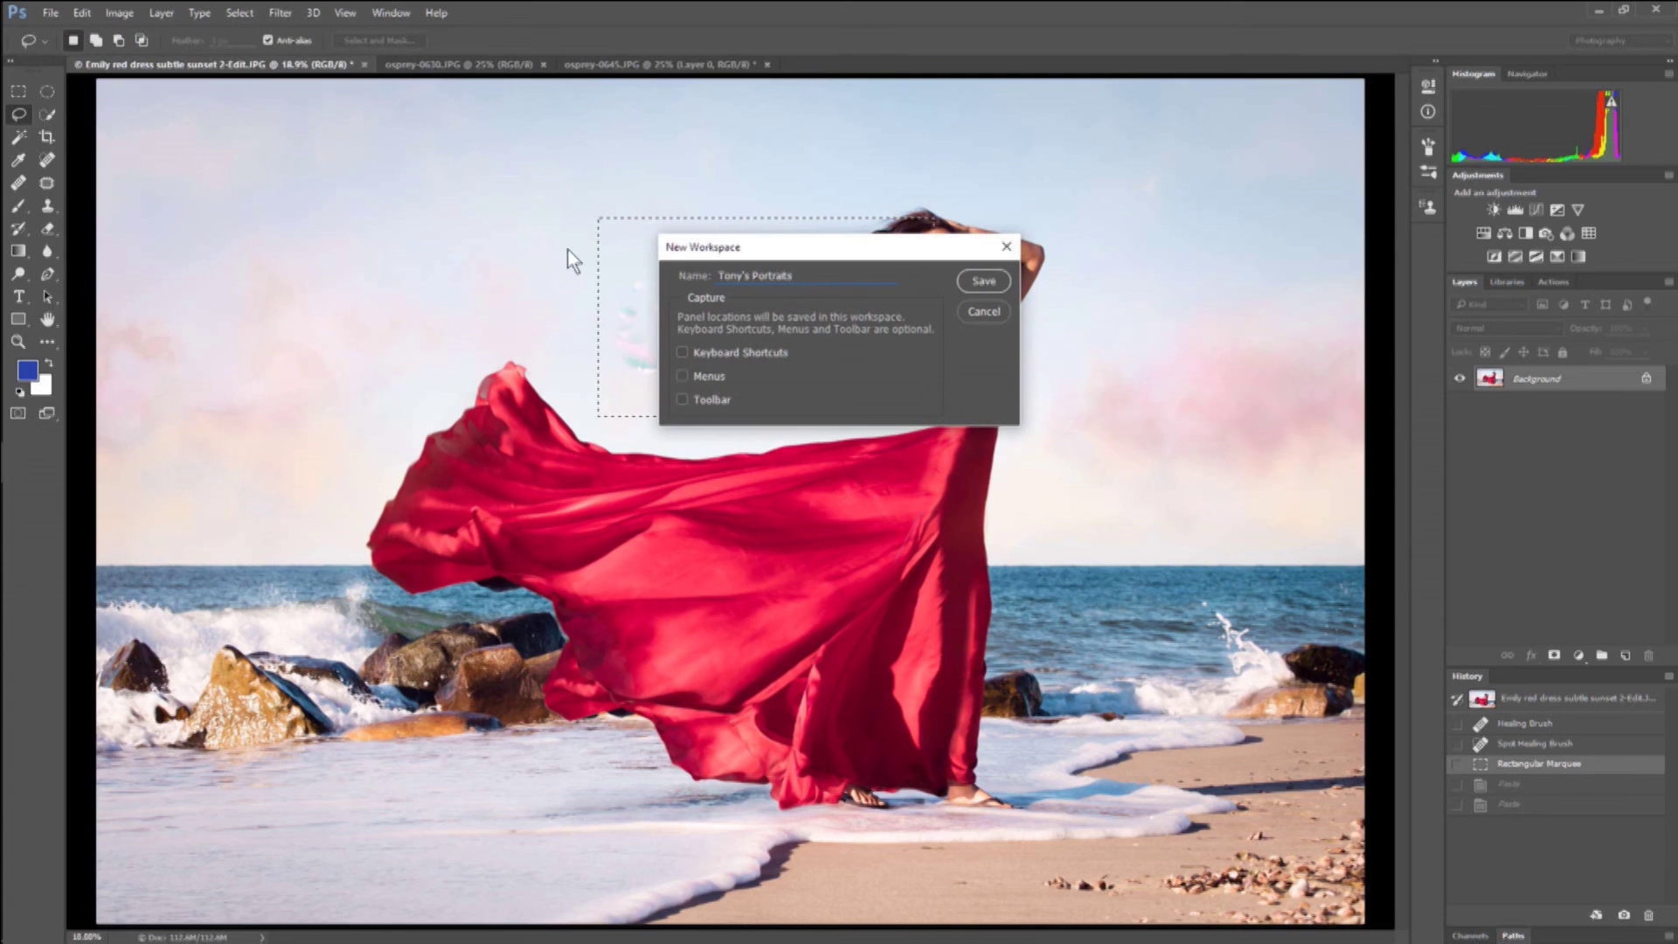
click(752, 341)
click(712, 399)
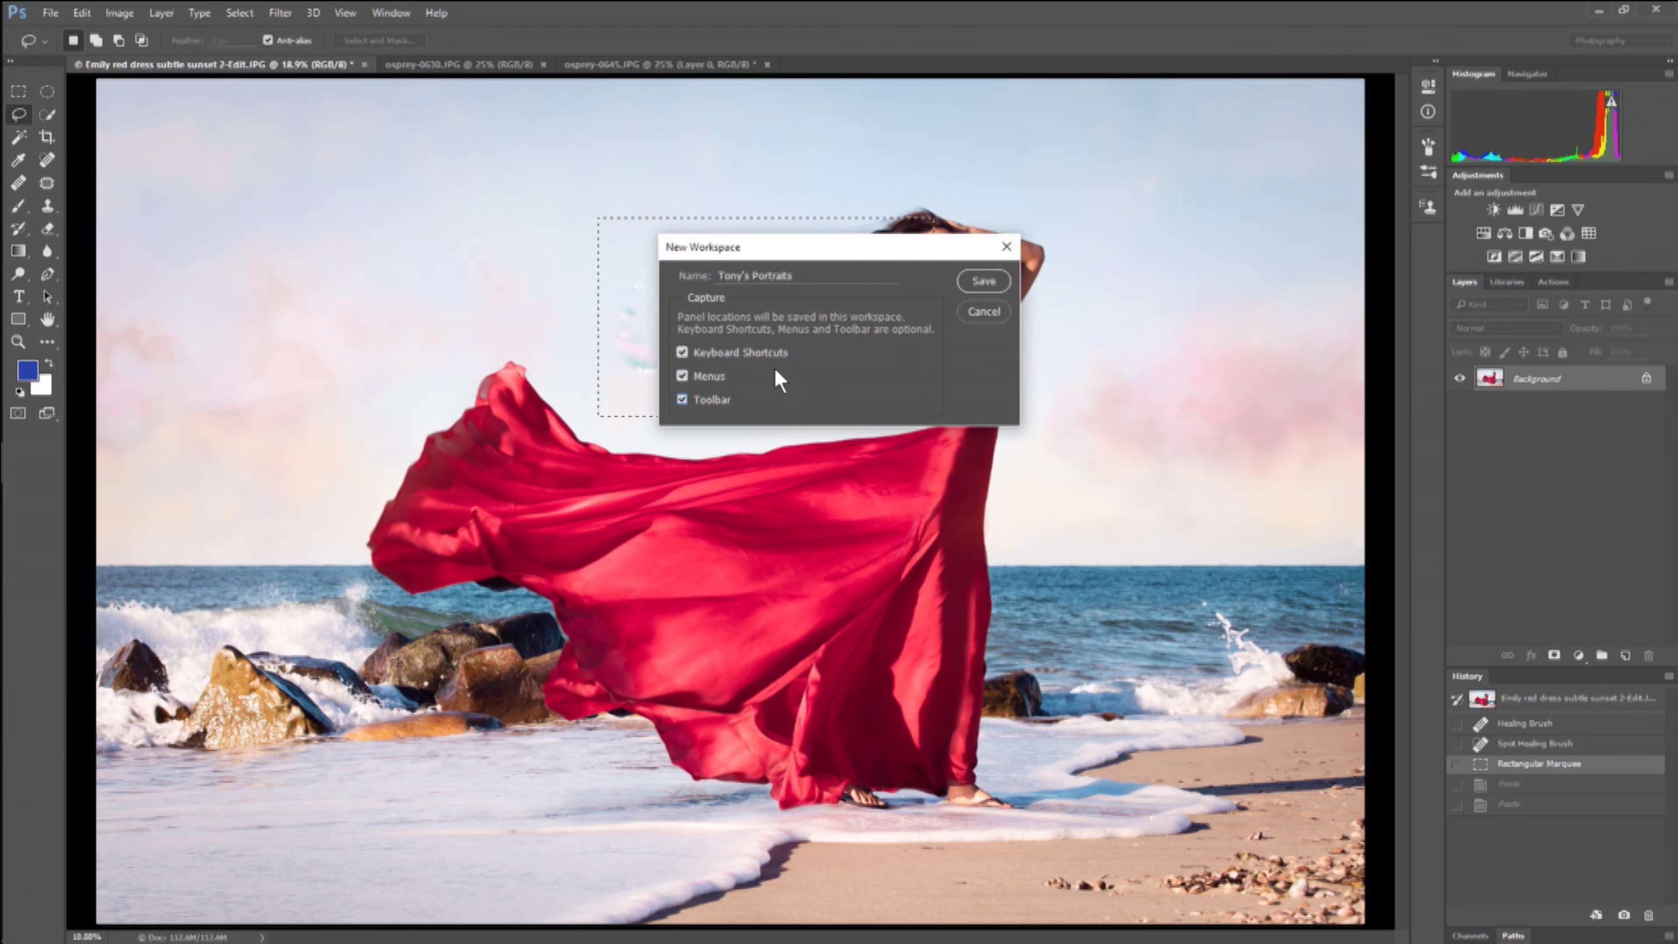
click(983, 281)
Switch to the Photography workspace and reset it to its default layout.
click(396, 14)
mouse_move(413, 49)
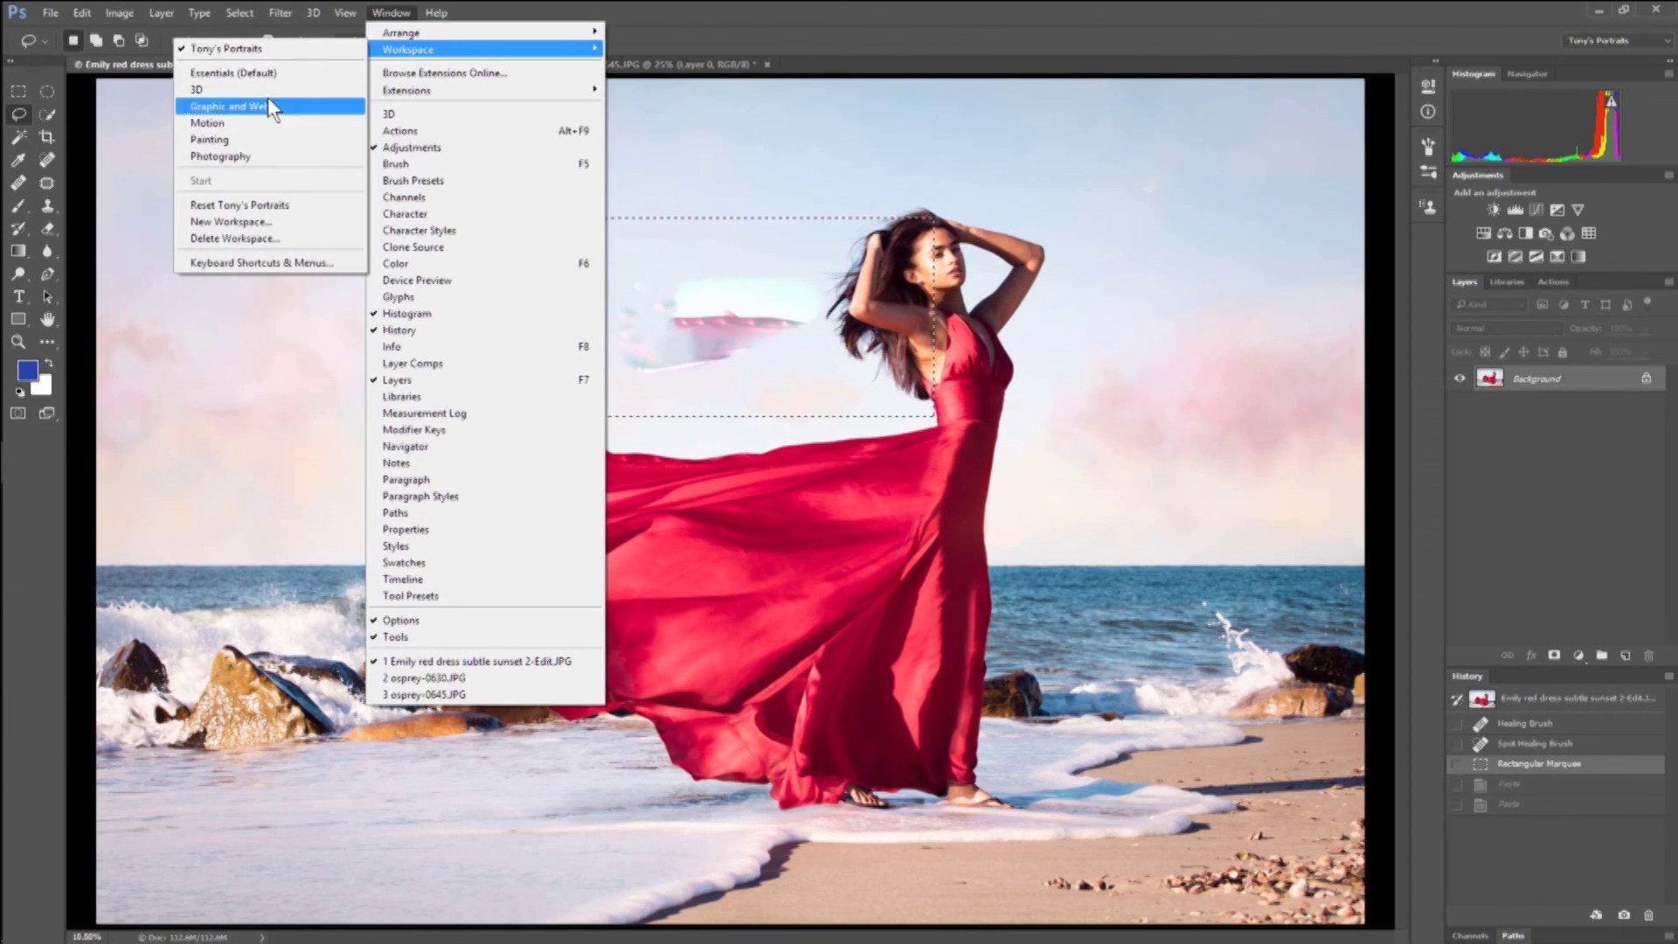
click(276, 157)
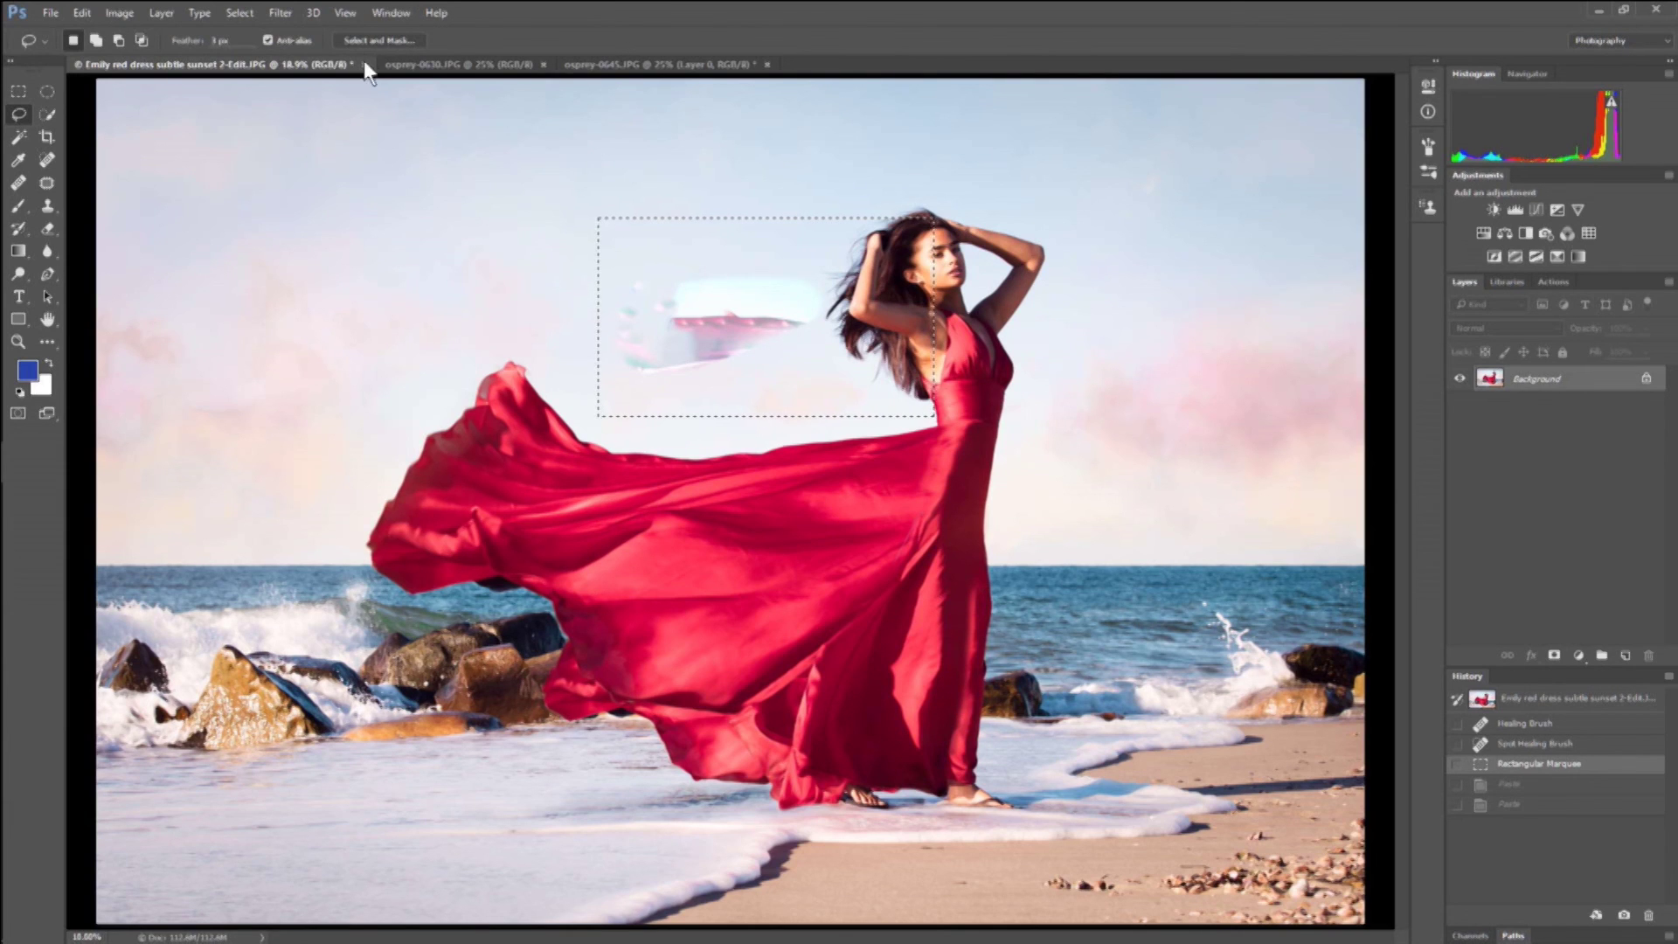
click(381, 12)
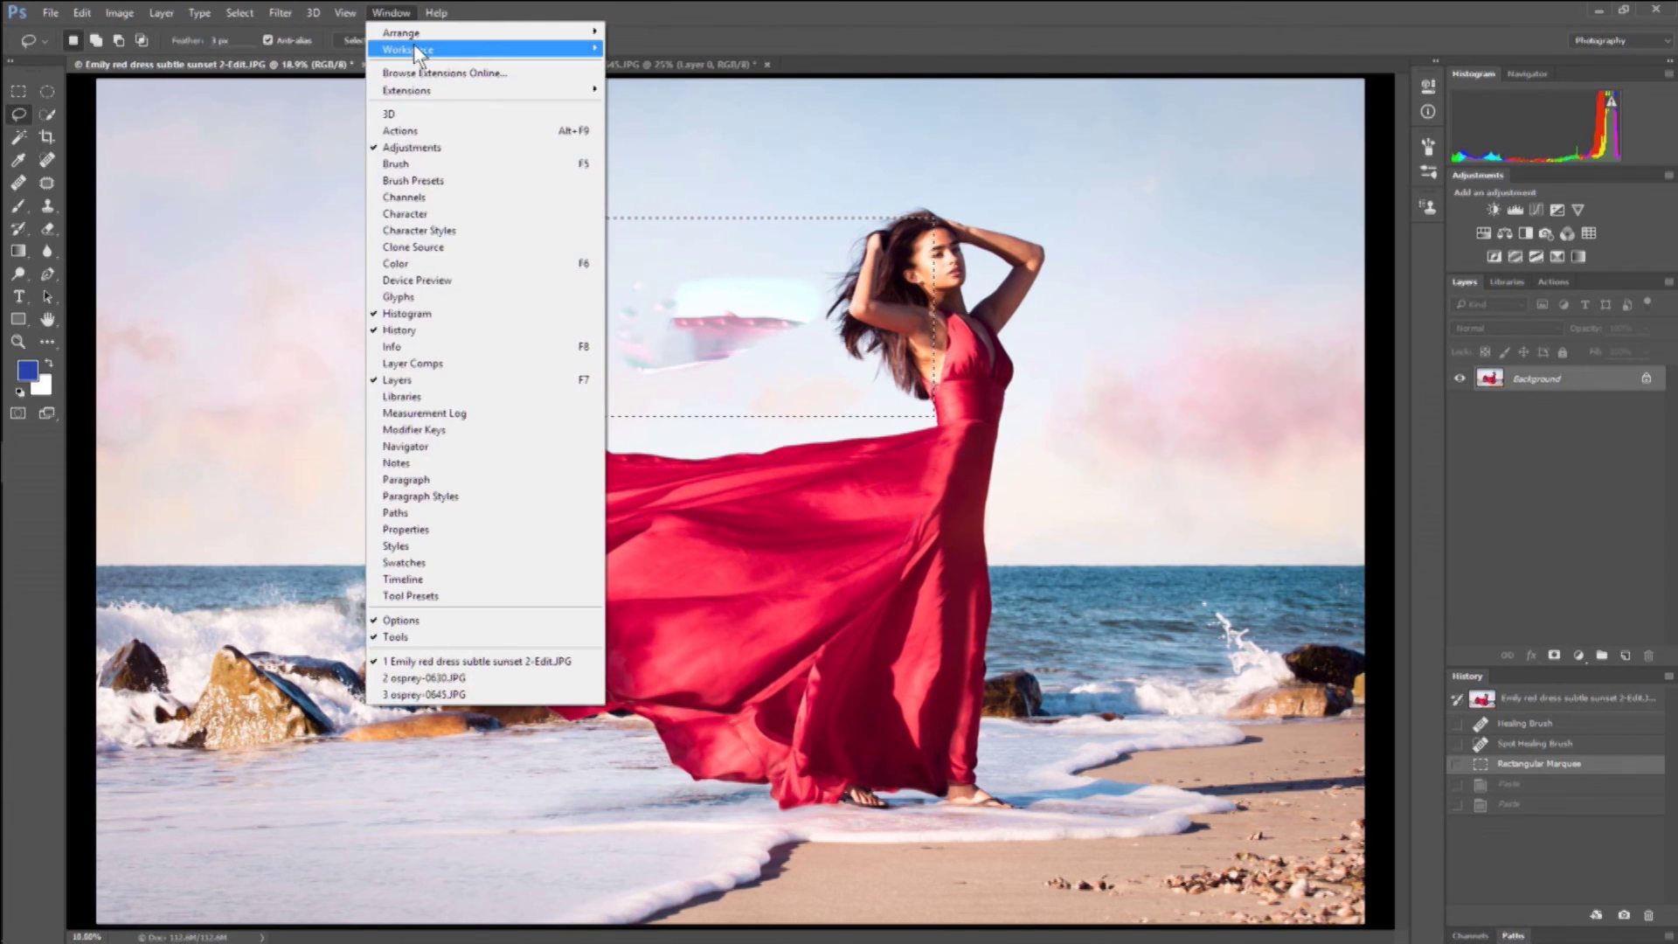
mouse_move(413, 48)
click(250, 206)
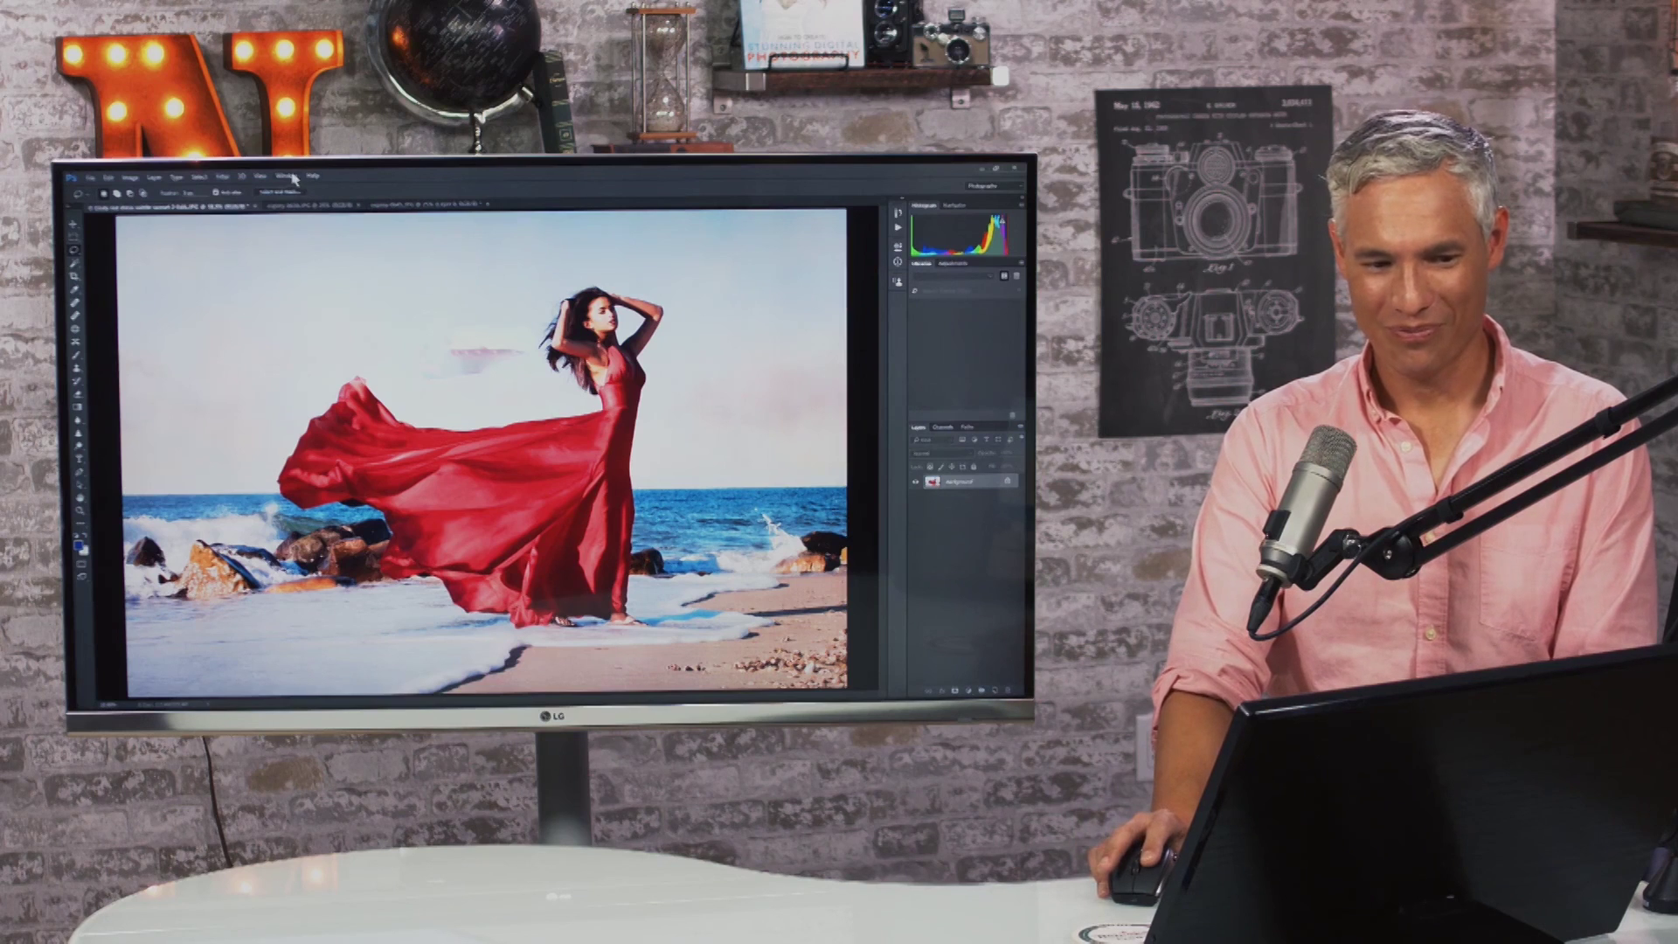
Switch back to the saved custom Portraits workspace.
click(289, 178)
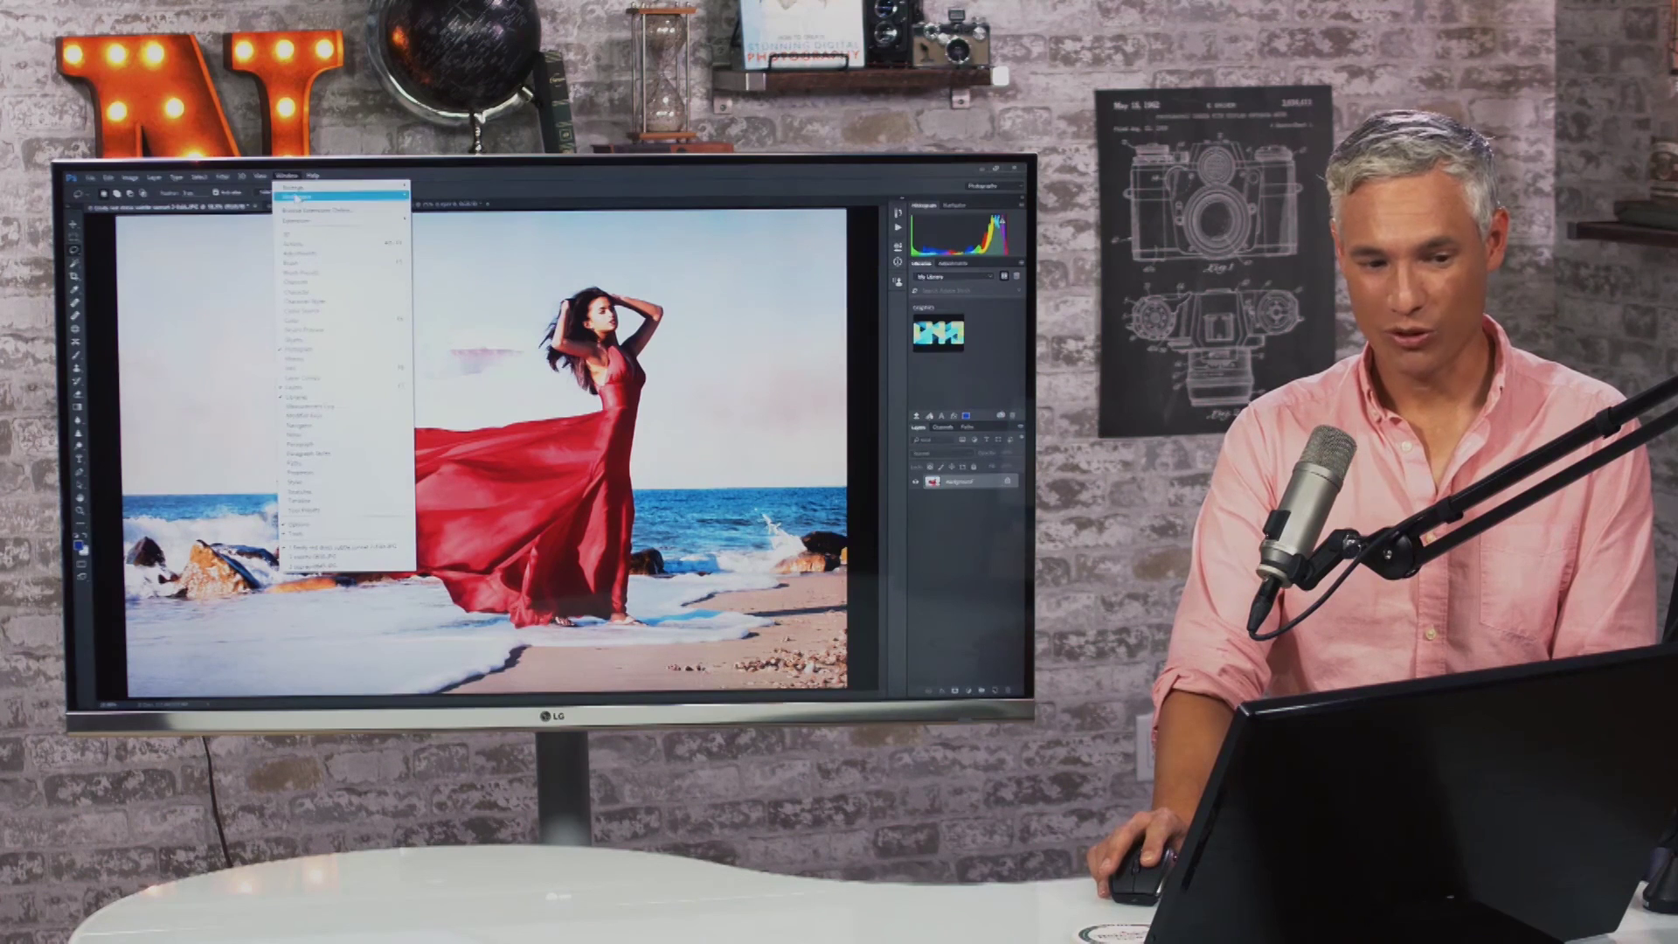
mouse_move(295, 198)
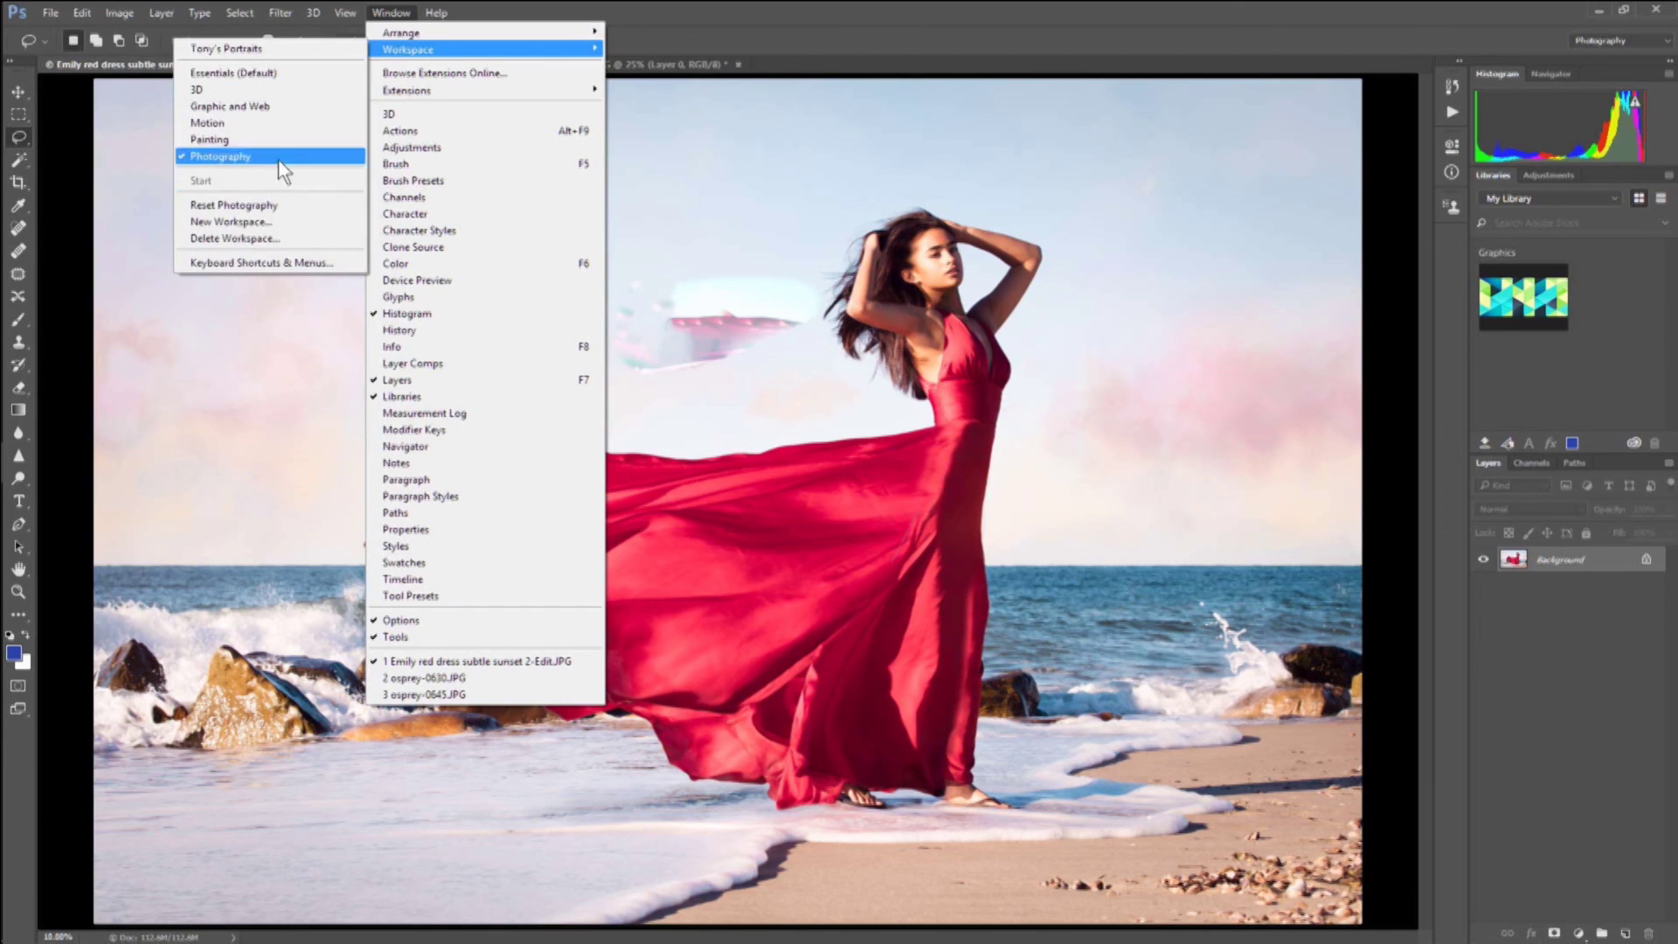
click(279, 50)
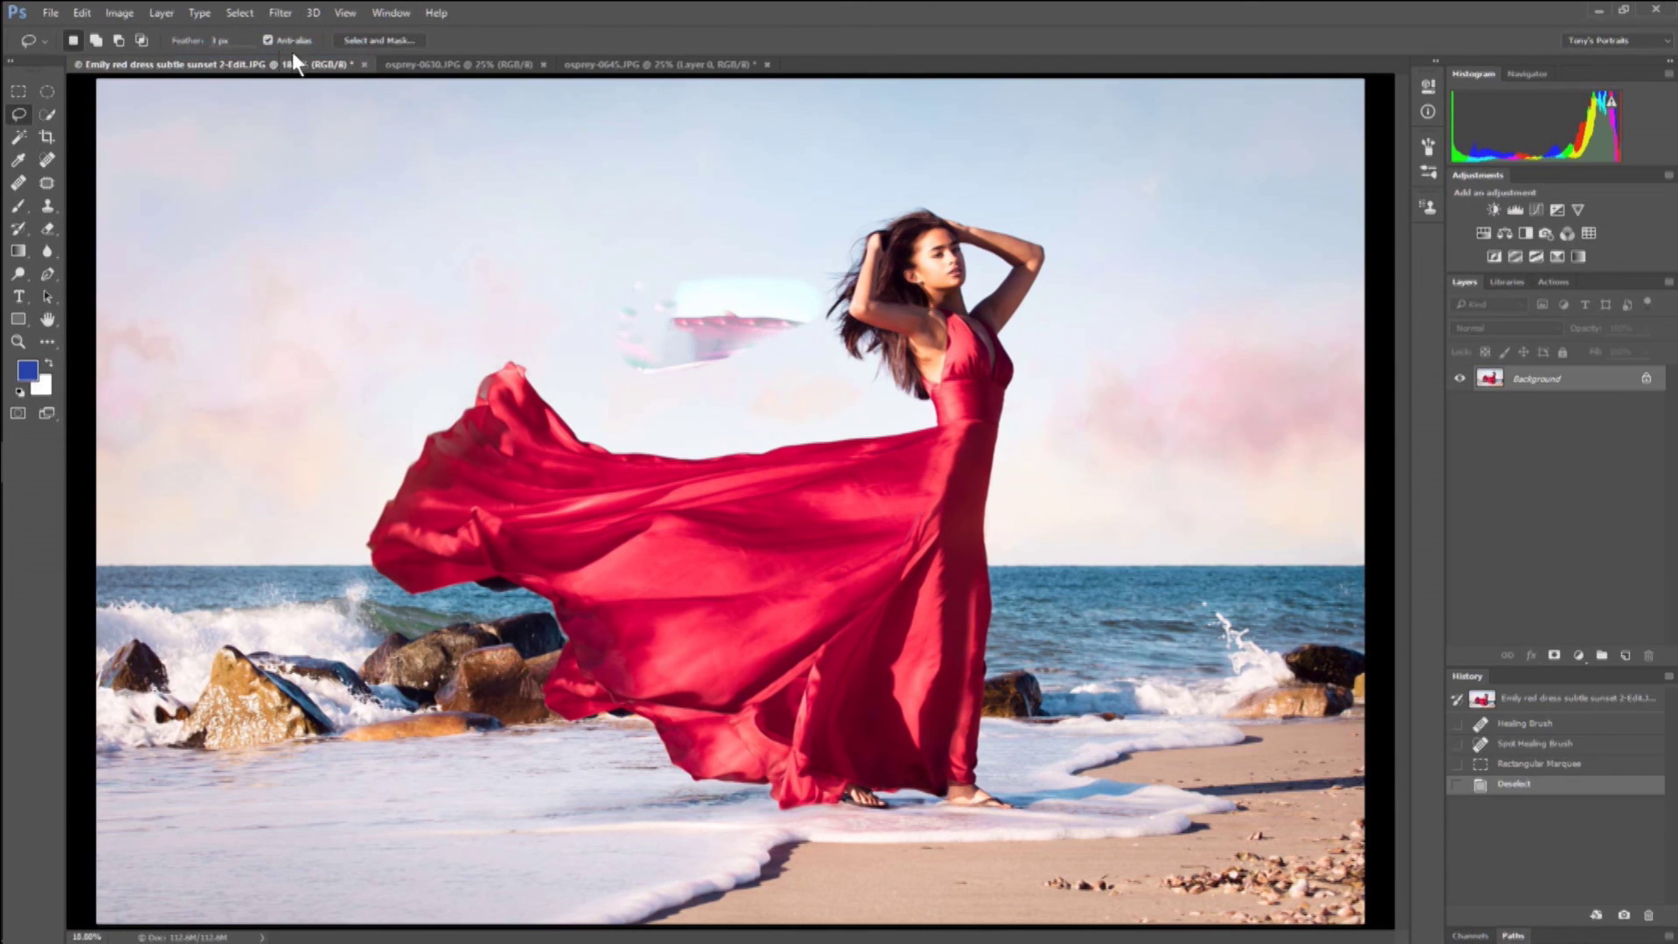